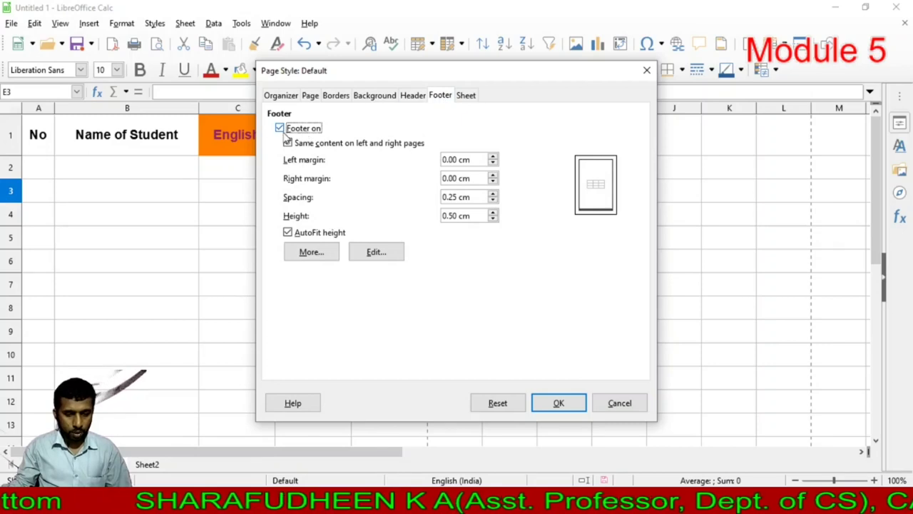
Apply the footer settings and turn off vertical table alignment in the sheet's page style.
click(551, 402)
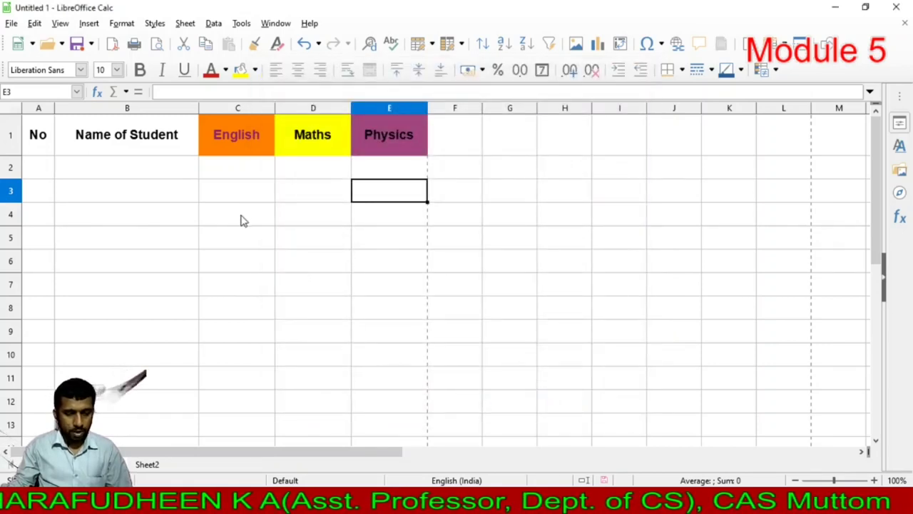
click(112, 26)
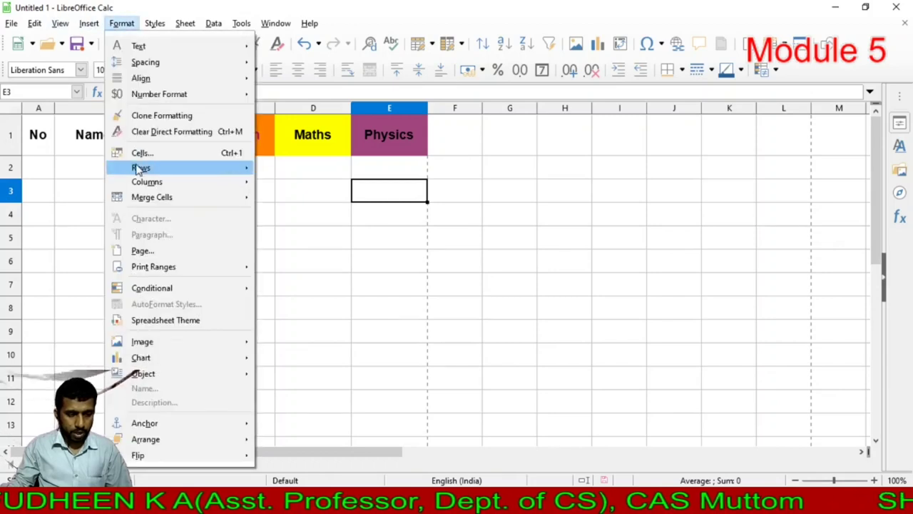
click(143, 251)
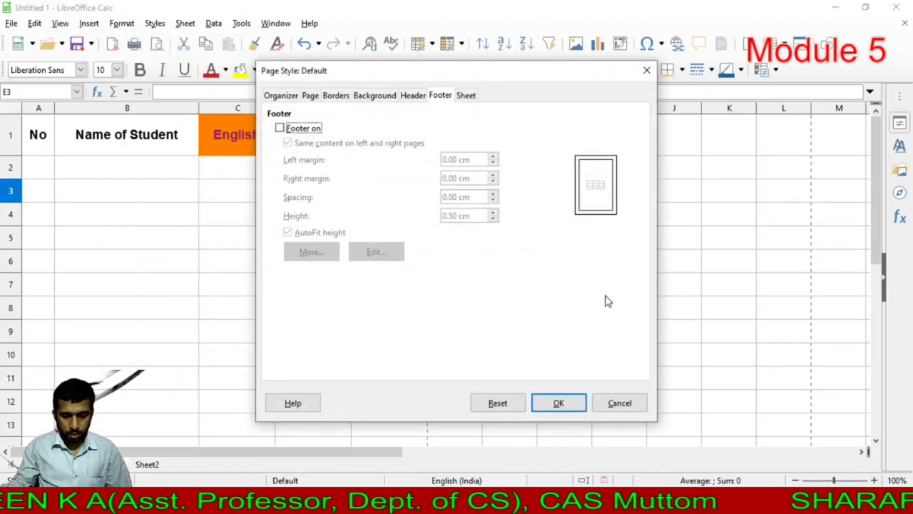
click(309, 99)
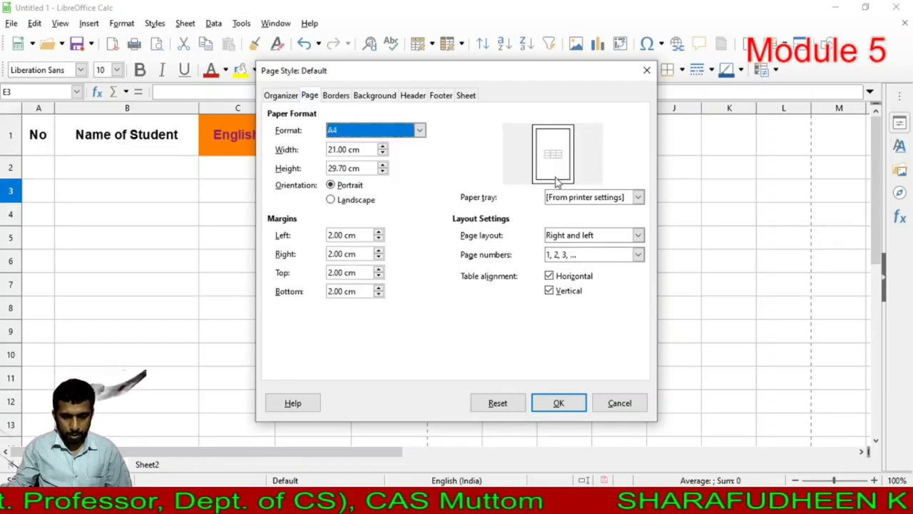
click(549, 291)
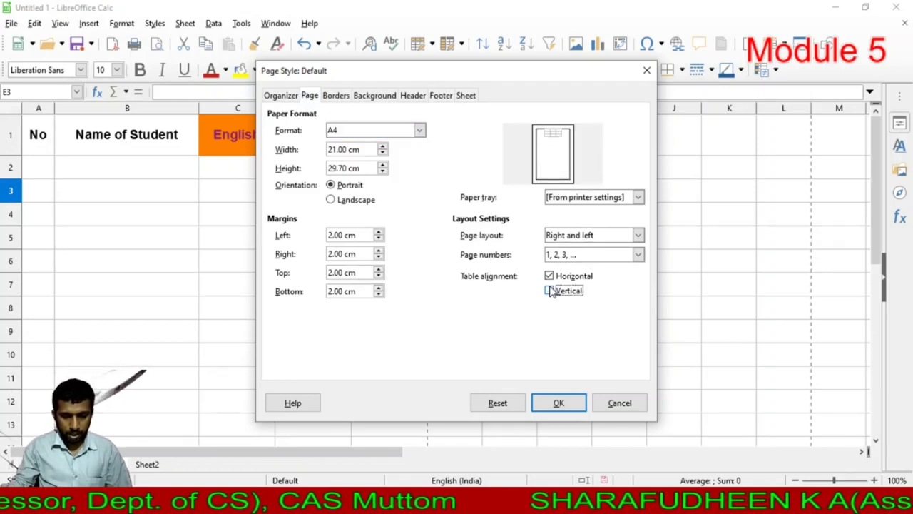
click(559, 404)
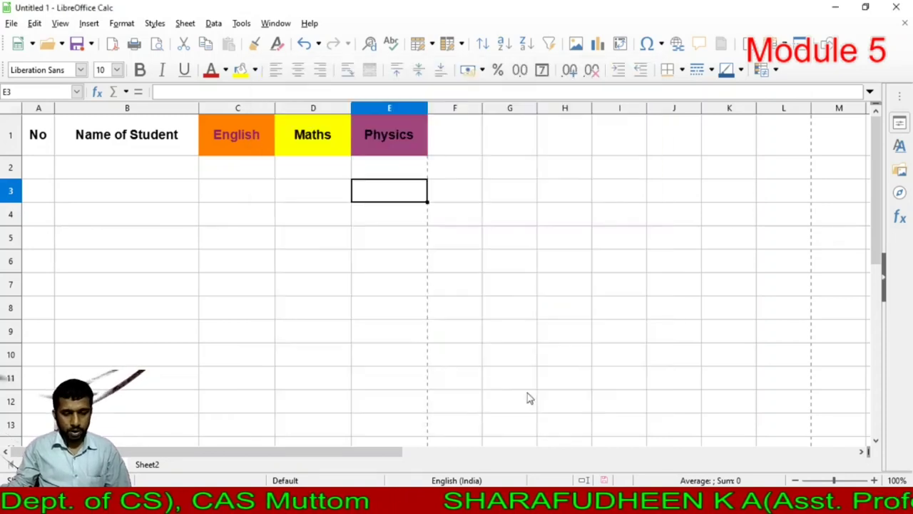
Check the header row's placement on the page in the print preview, and return to the sheet.
click(11, 23)
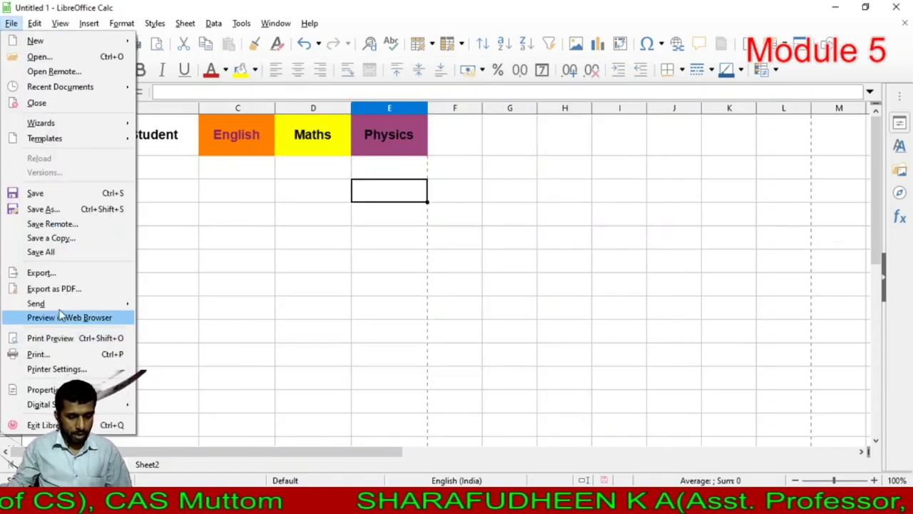
click(61, 339)
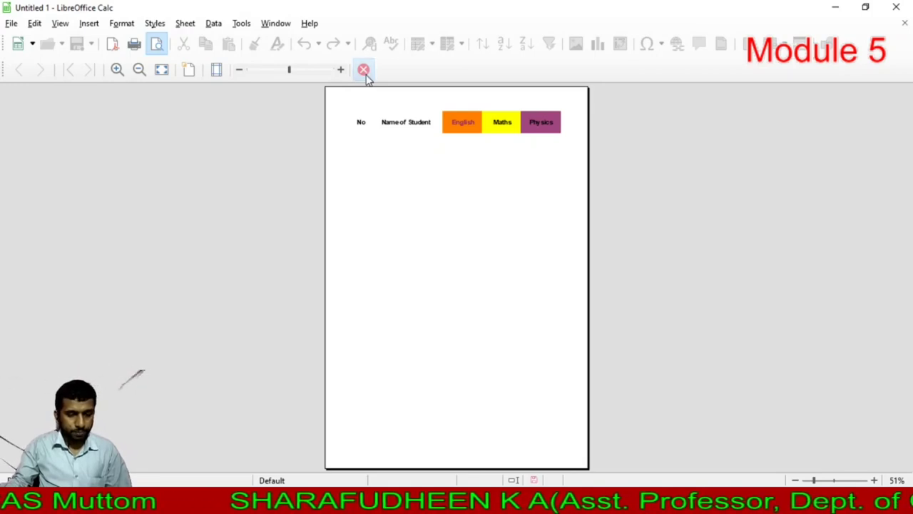
click(363, 70)
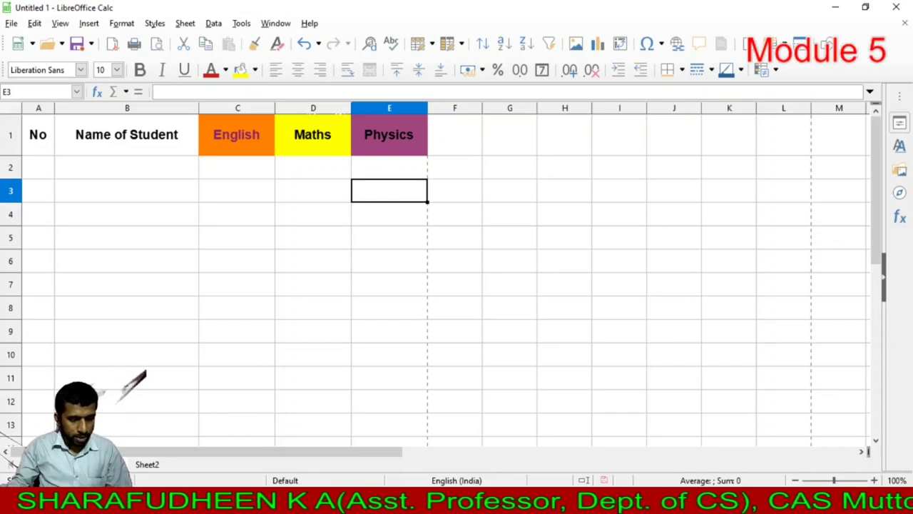
Set the font size of range A1:H12 on Sheet2 to 14.
click(142, 465)
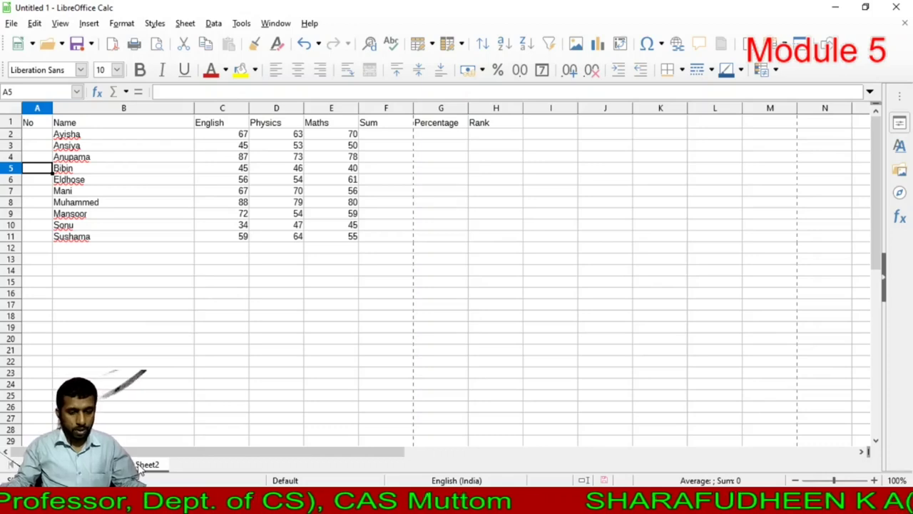
drag(30, 123, 483, 251)
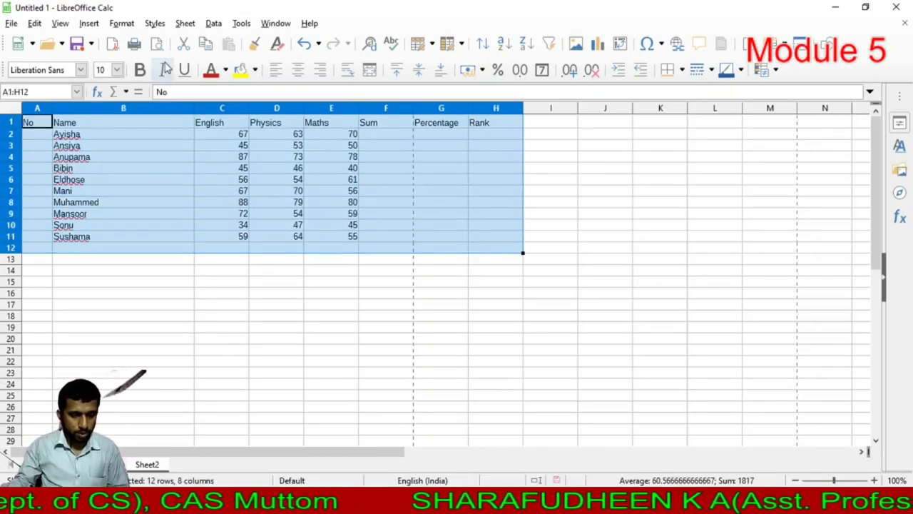
click(117, 70)
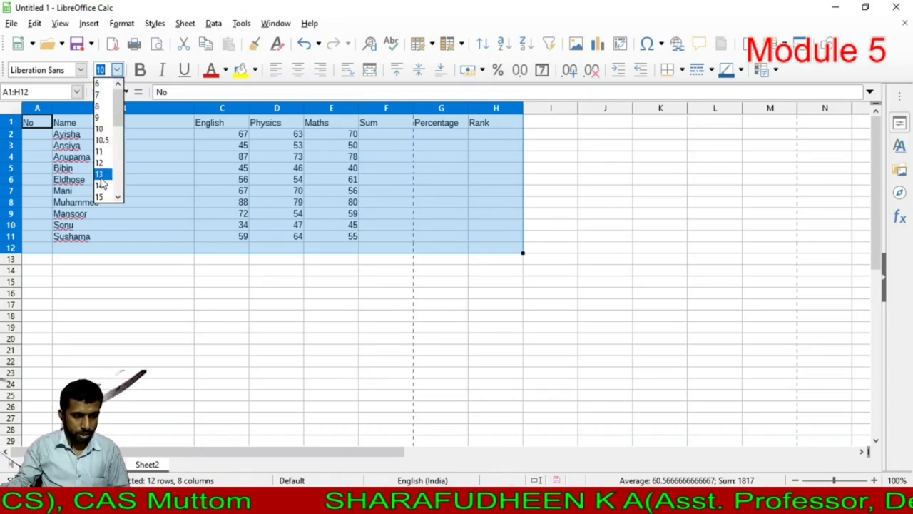
key(Escape)
text(14)
key(Return)
click(186, 226)
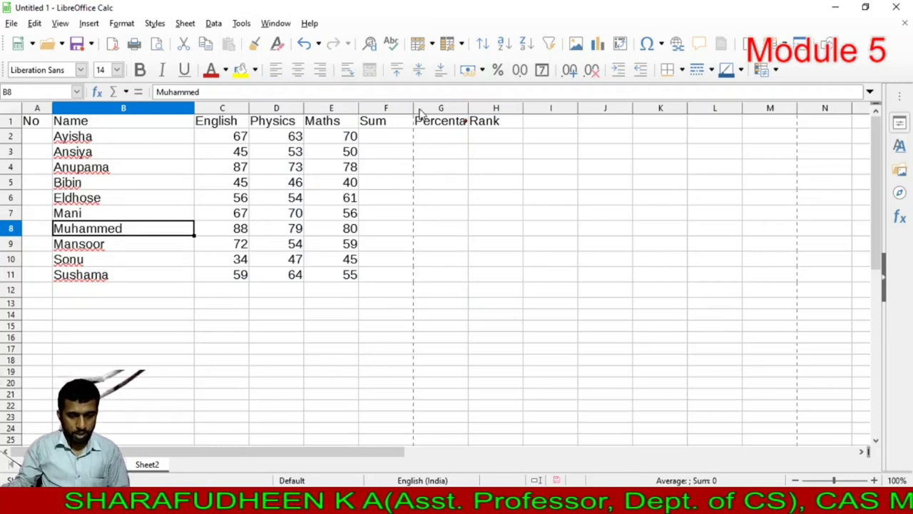
Replace the Percentage heading in cell G1 with %.
click(447, 124)
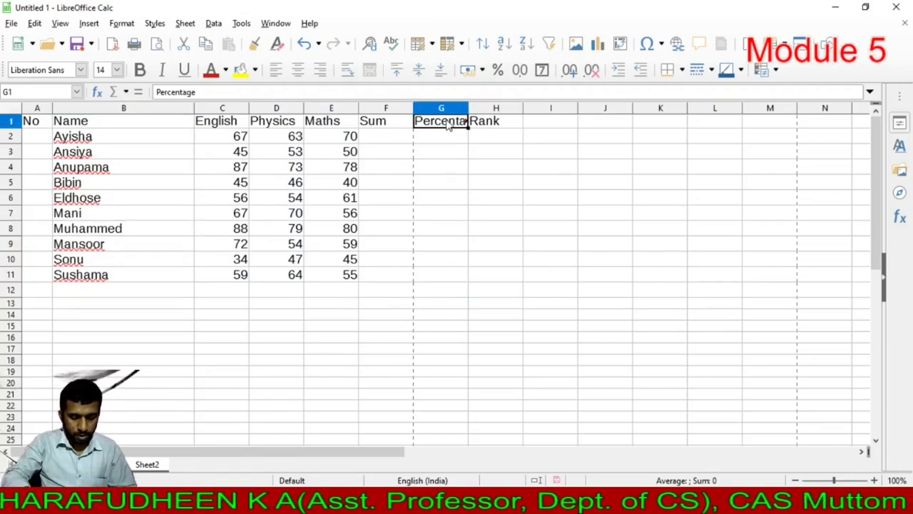
text(%)
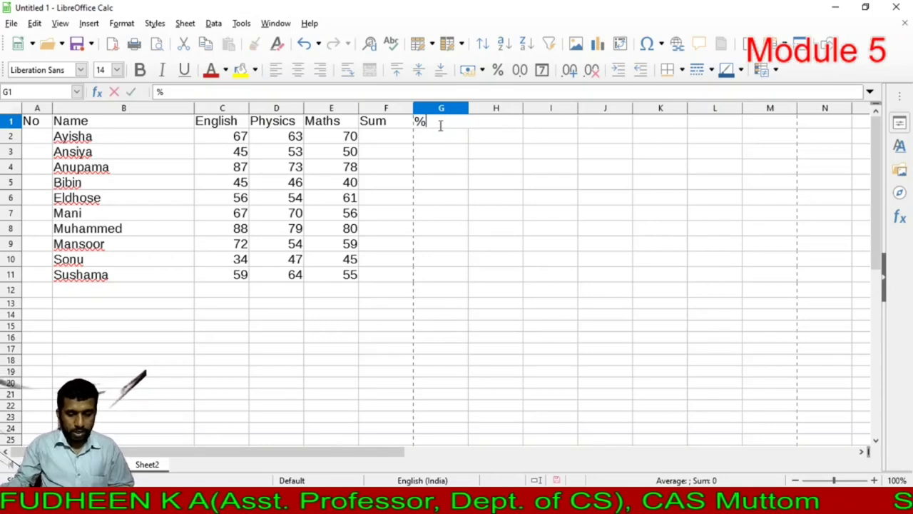
click(437, 140)
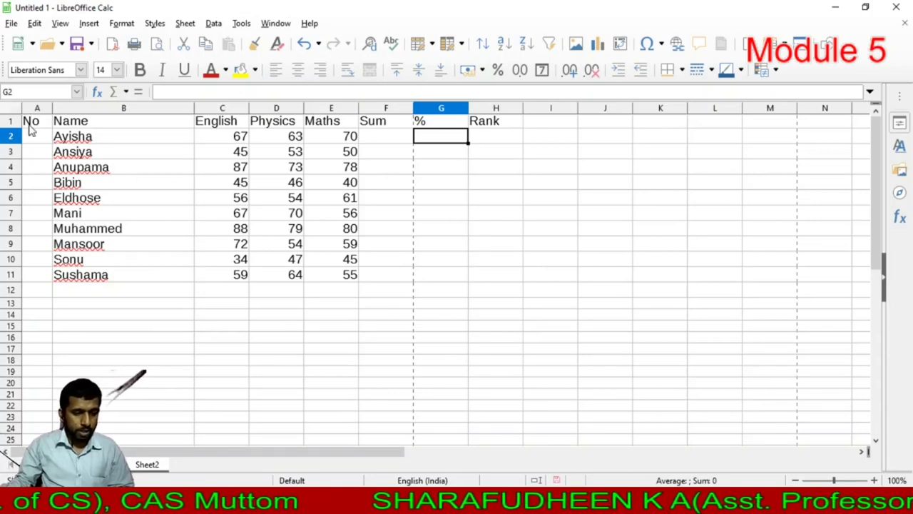
Make the column headings in A1:H1 bold and centre them horizontally.
click(503, 122)
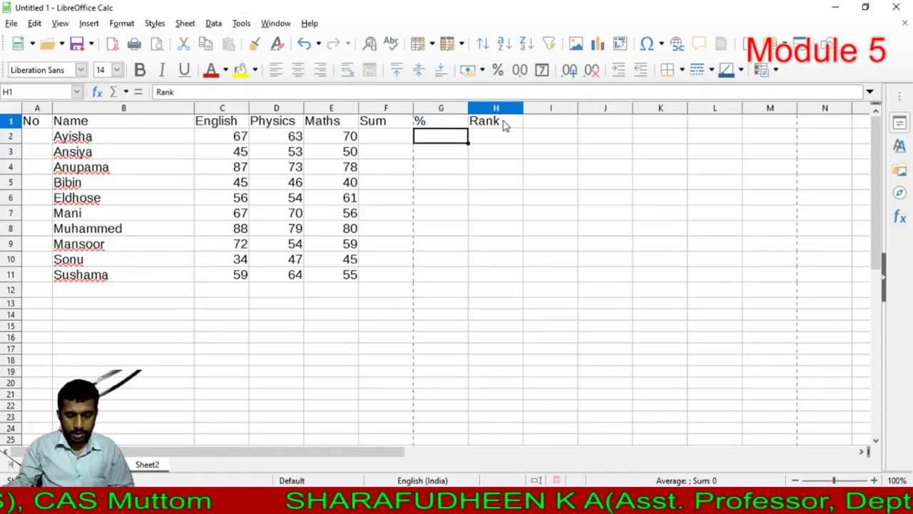
click(30, 125)
drag(30, 124, 492, 123)
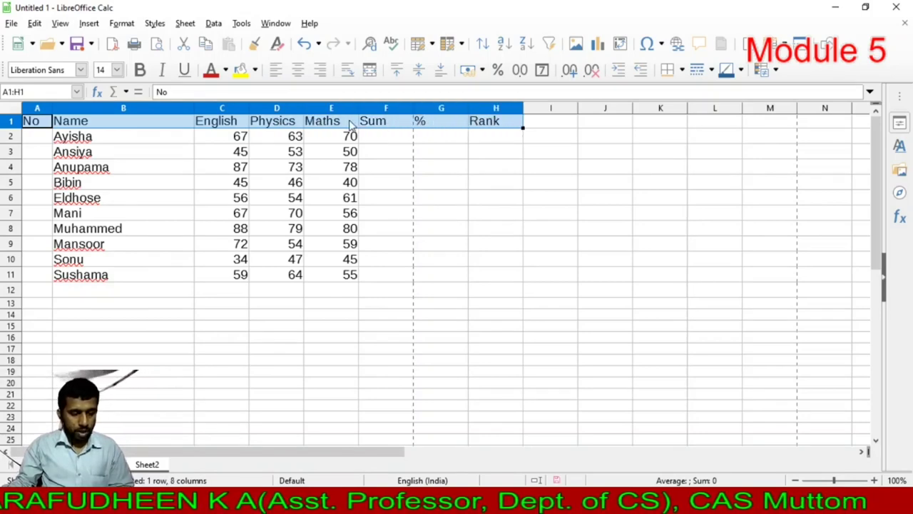
click(142, 69)
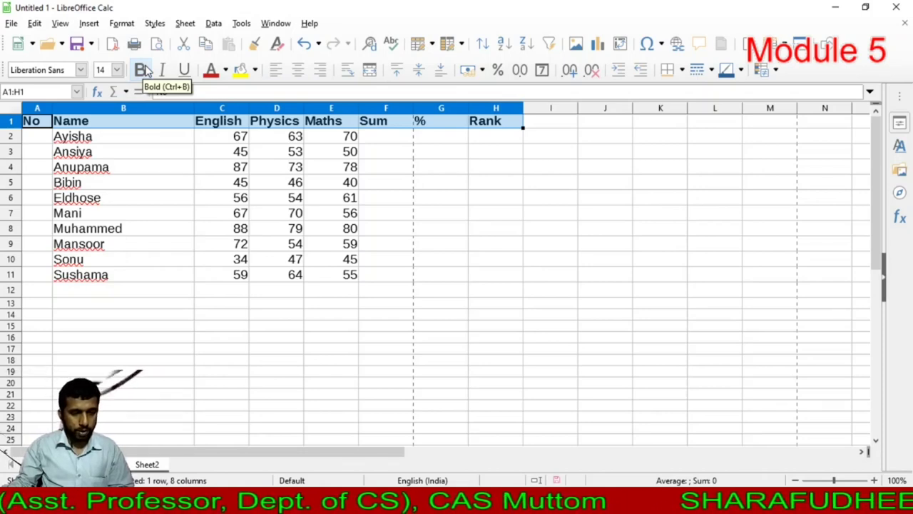
click(298, 72)
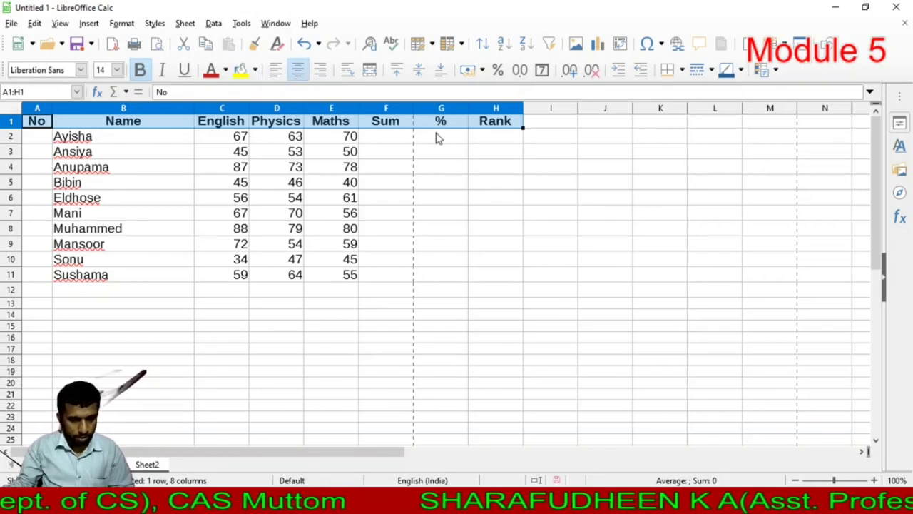
click(354, 171)
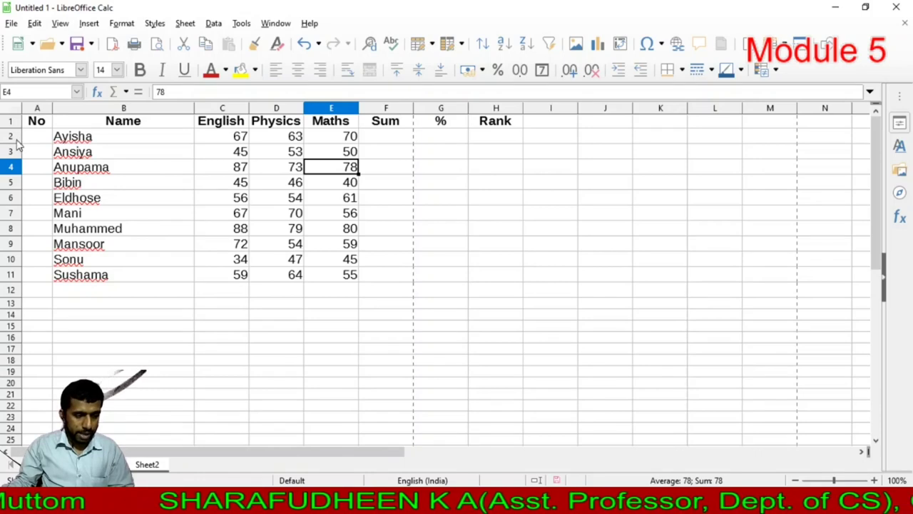
Increase the height of heading row 1 slightly and enlarge student rows 2 to 11 to a uniform, taller height.
drag(13, 129, 15, 133)
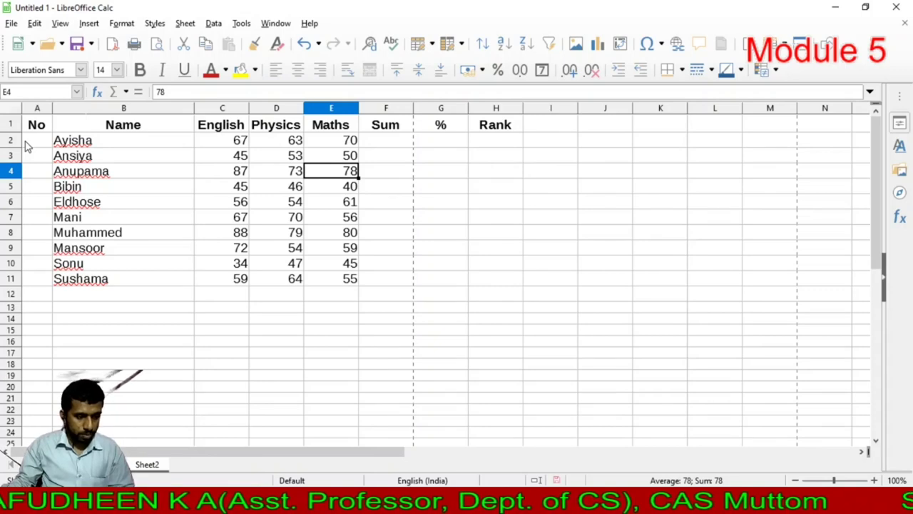
drag(12, 141, 5, 279)
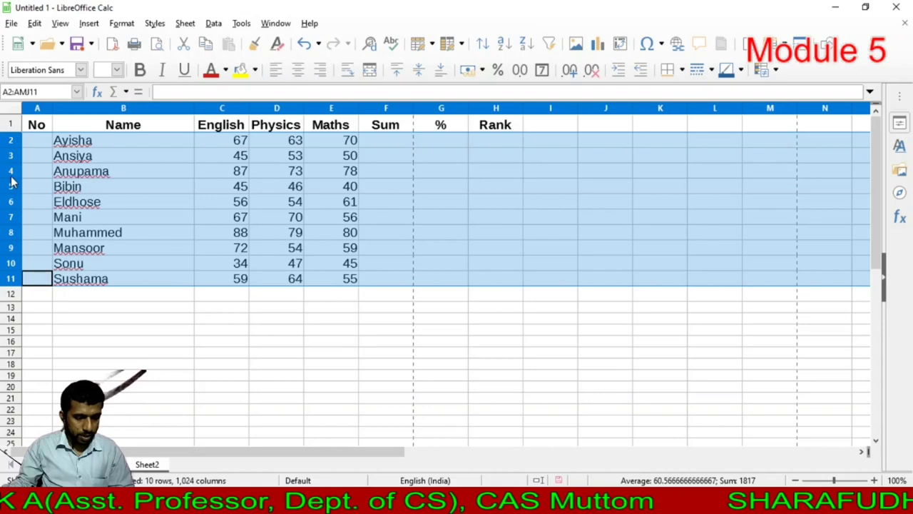
drag(11, 177, 12, 197)
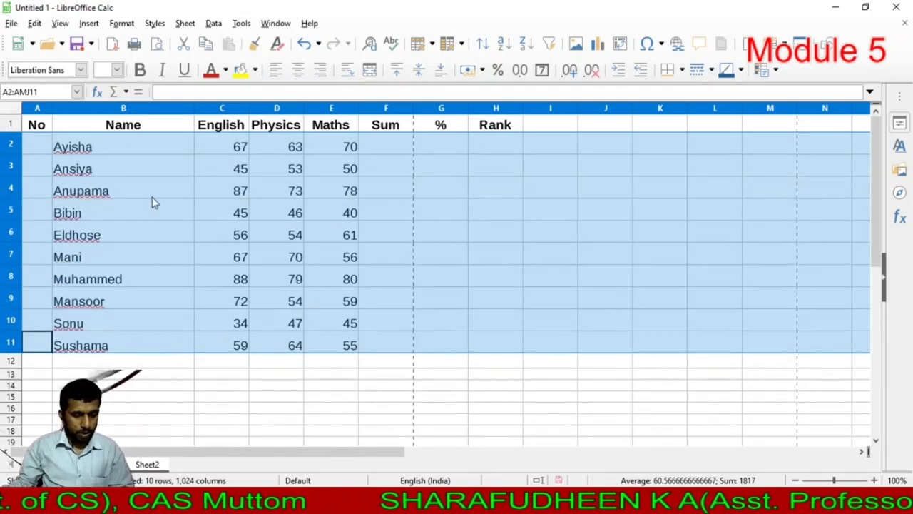
click(152, 199)
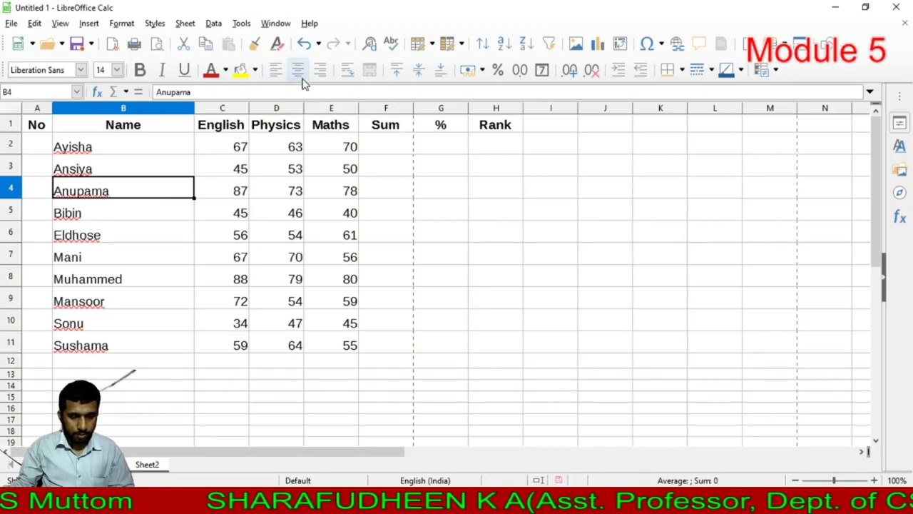
Centre the contents of headings A1:H1 and of rows 2 to 14 vertically.
click(278, 135)
drag(28, 132, 515, 125)
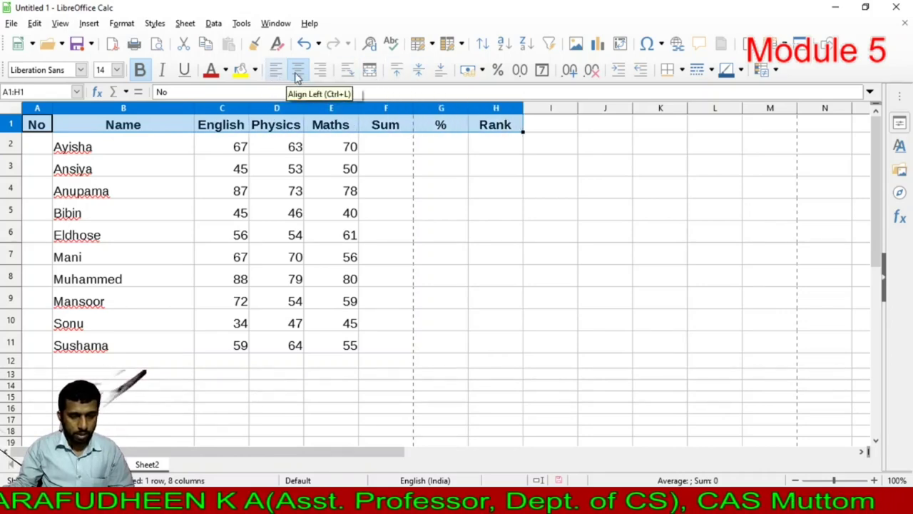
click(419, 69)
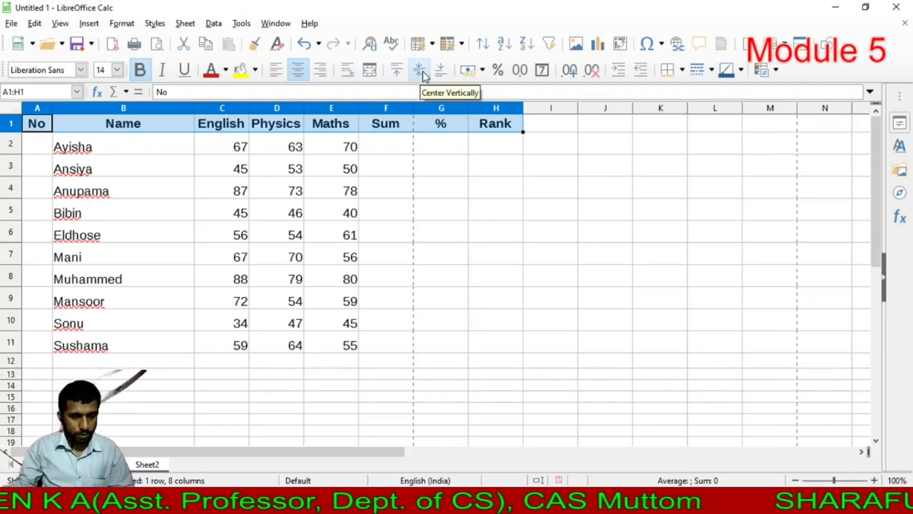
click(349, 147)
drag(44, 150, 489, 341)
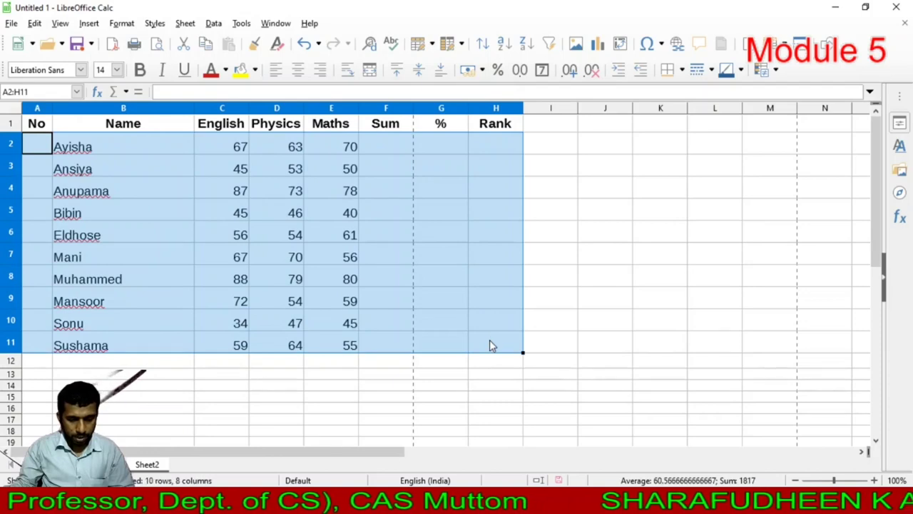
drag(11, 150, 2, 388)
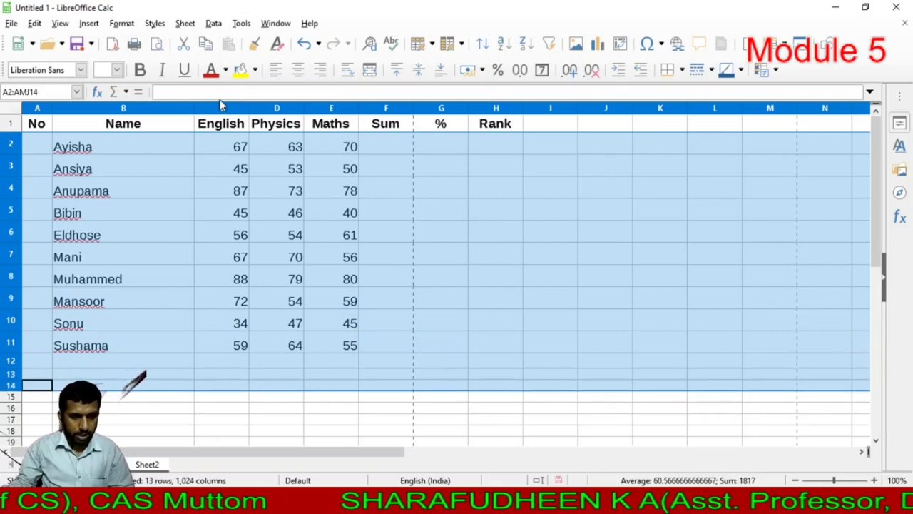
click(419, 70)
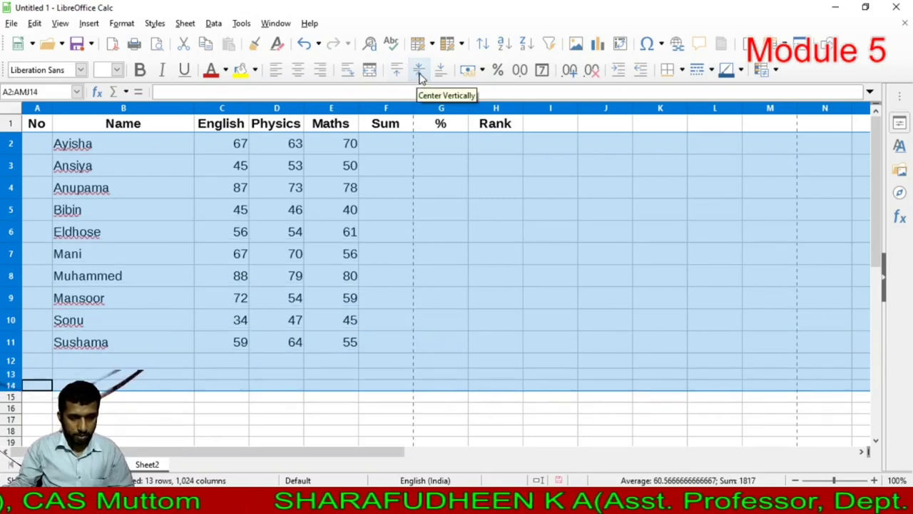
click(342, 194)
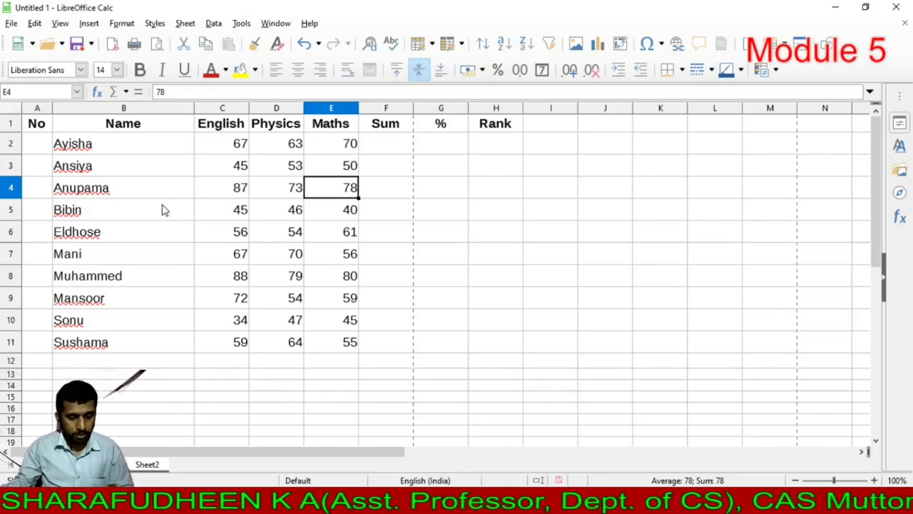
Check how the marks table fits on the printed page in the print preview, and return to the sheet.
click(11, 22)
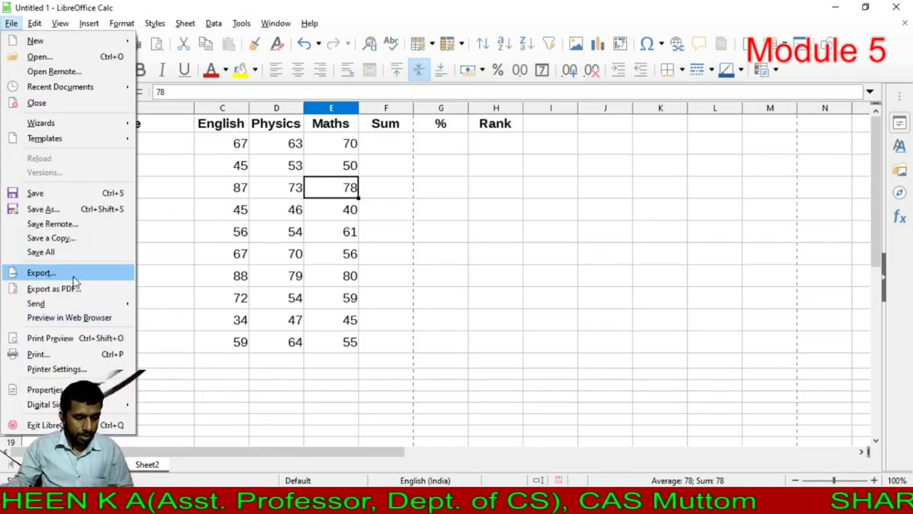
click(37, 343)
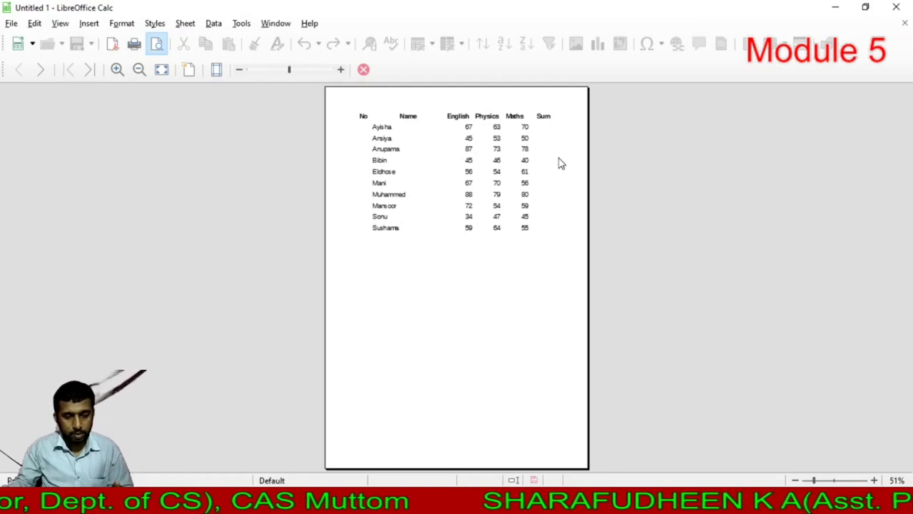
click(363, 70)
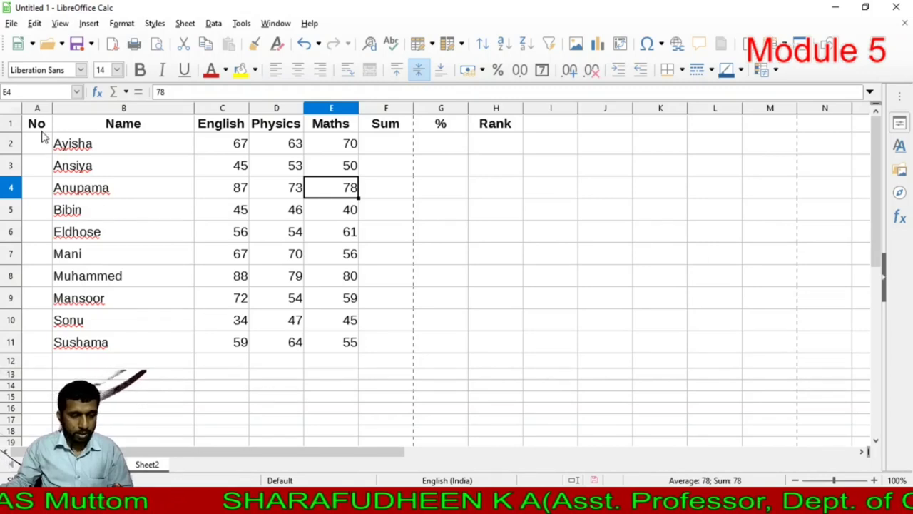
Apply an outer box border around the marks table A1:H12.
drag(38, 123, 492, 342)
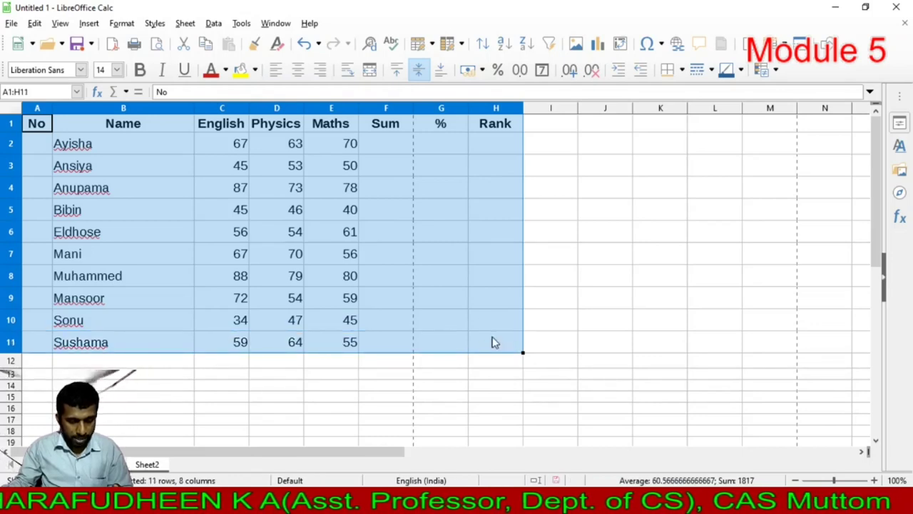
drag(497, 358, 497, 365)
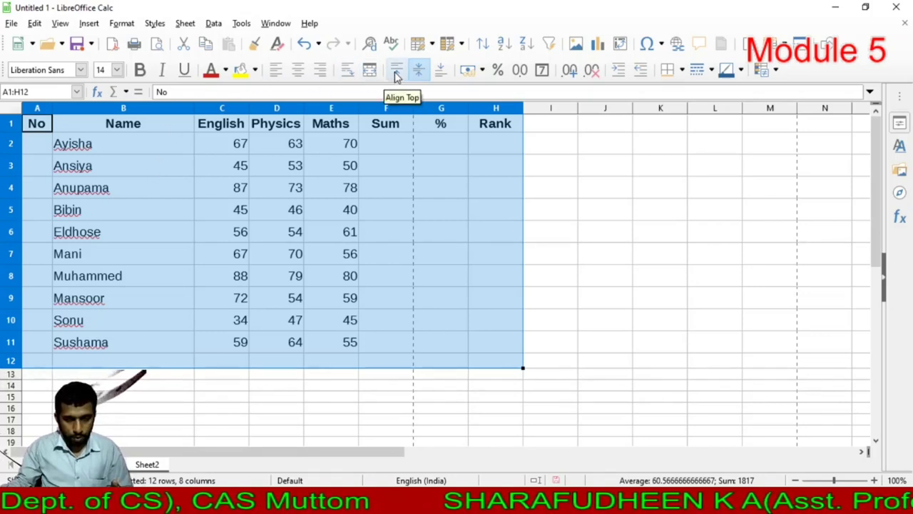
click(682, 71)
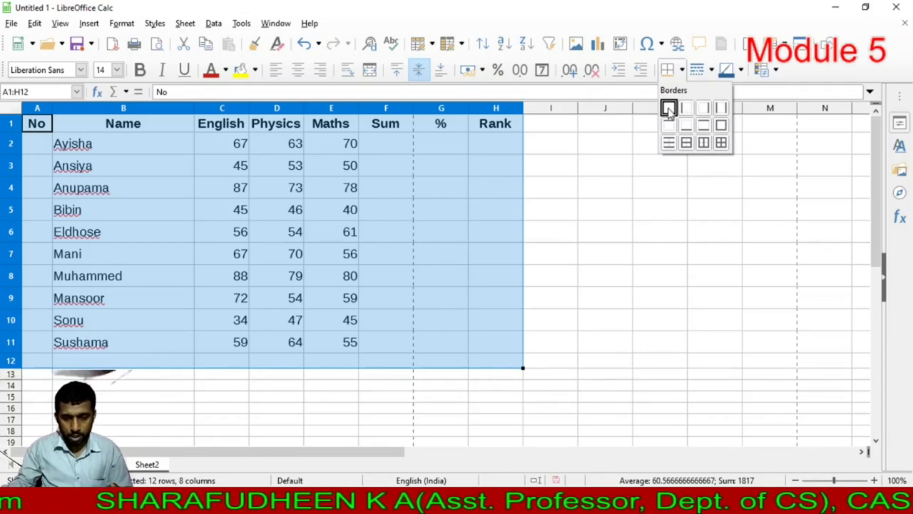
click(721, 125)
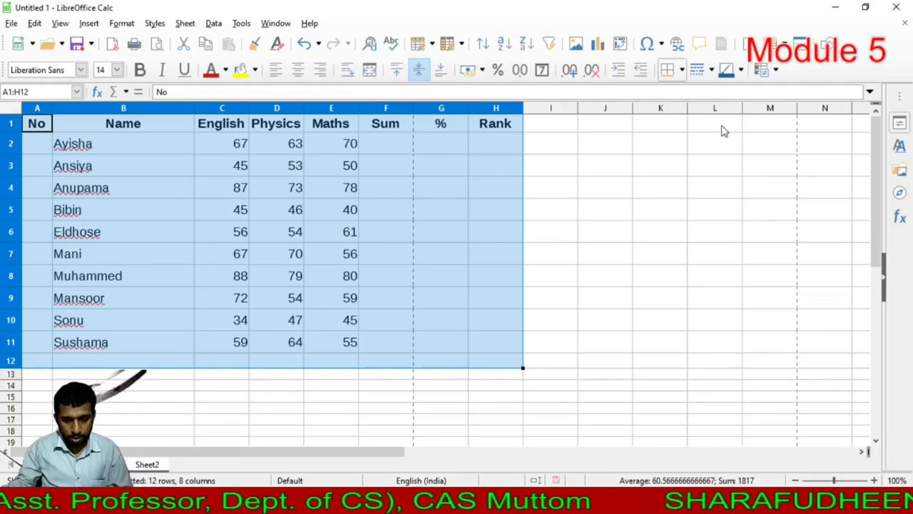
click(599, 167)
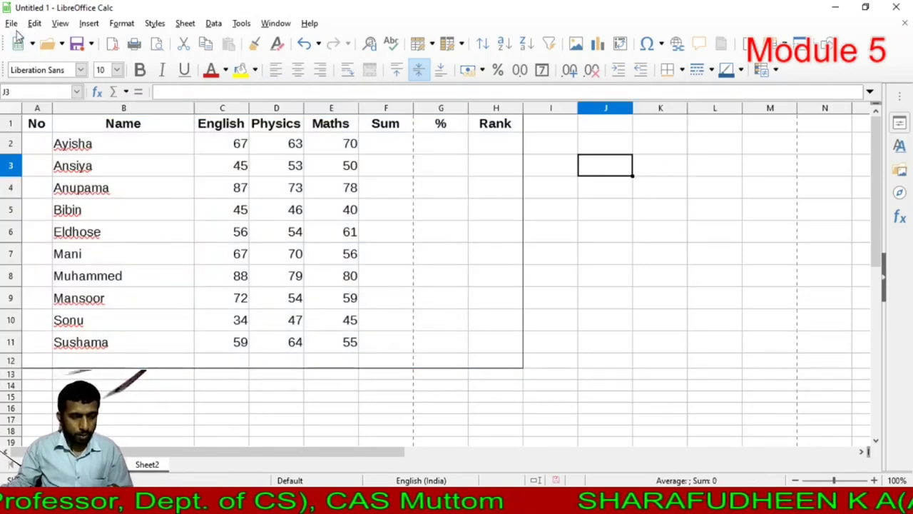
Check the outer border of the marks table in the print preview, and return to the sheet.
click(11, 23)
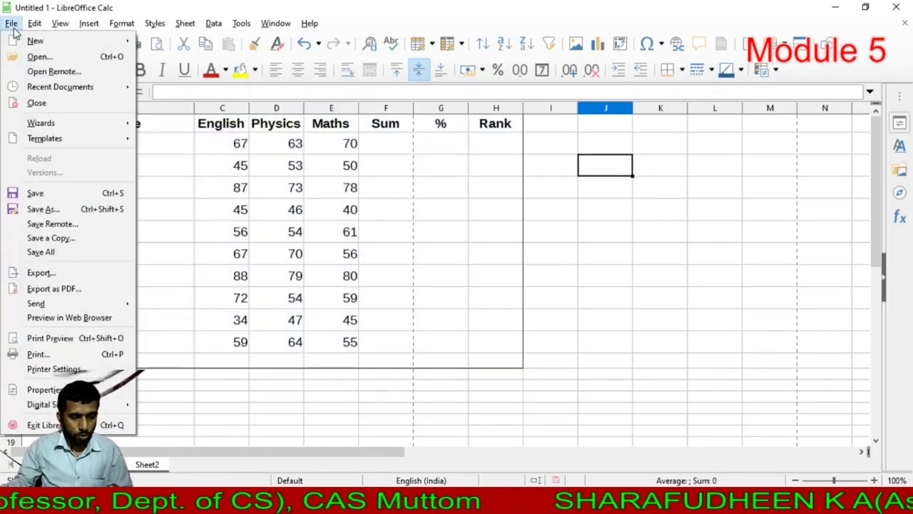
click(58, 340)
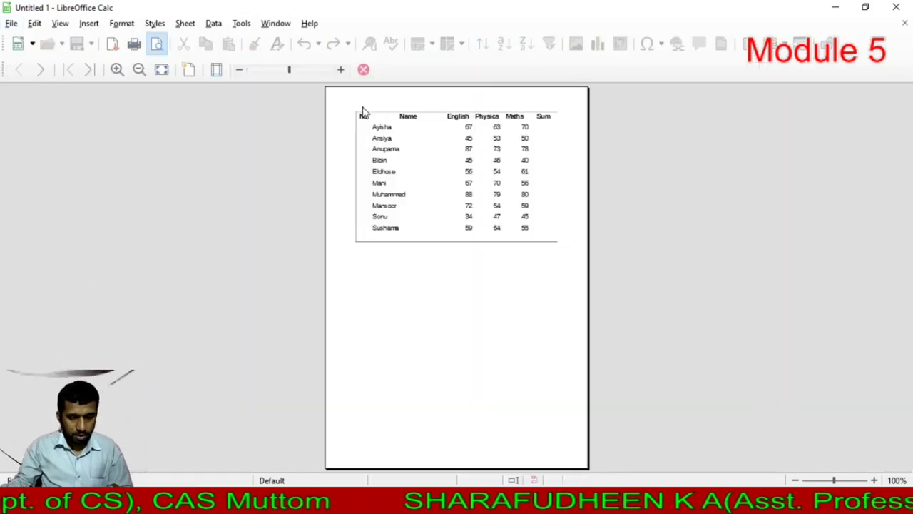
click(363, 69)
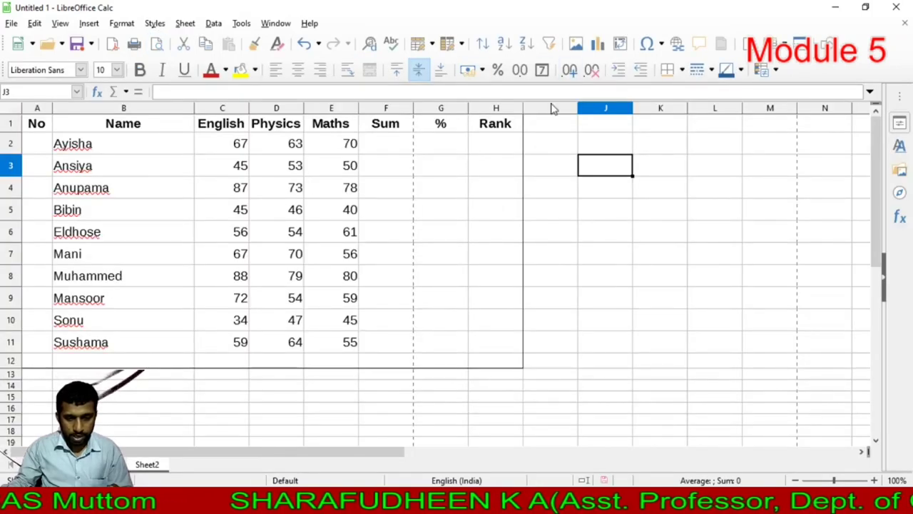
Apply outer and inner grid borders to all cells of the marks table A1:H12.
drag(40, 124, 509, 357)
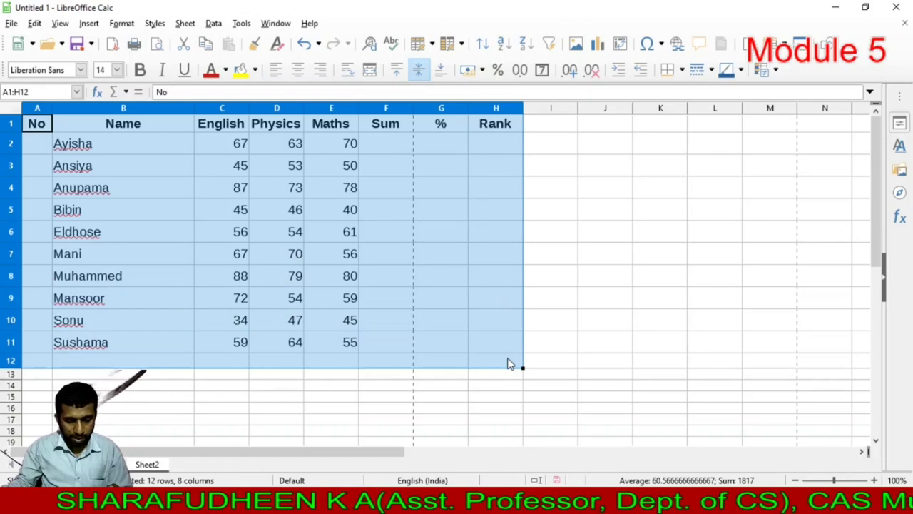
click(683, 73)
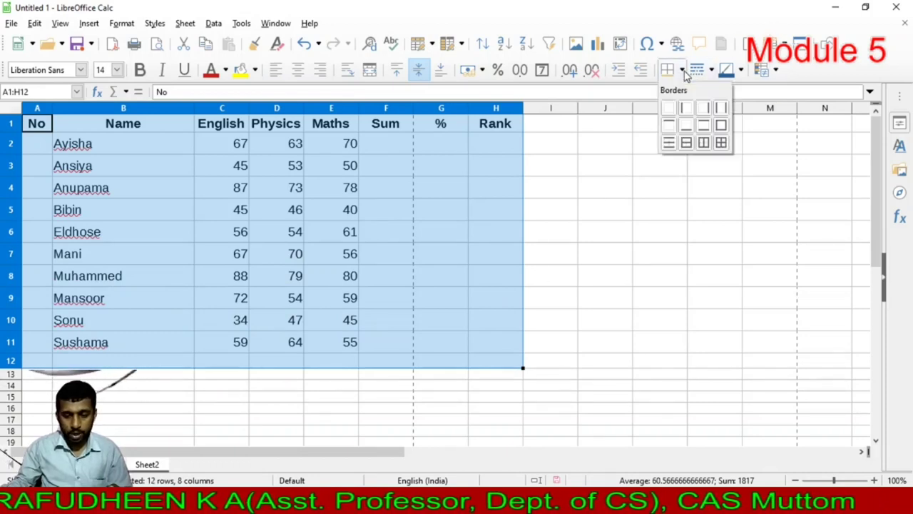
click(721, 144)
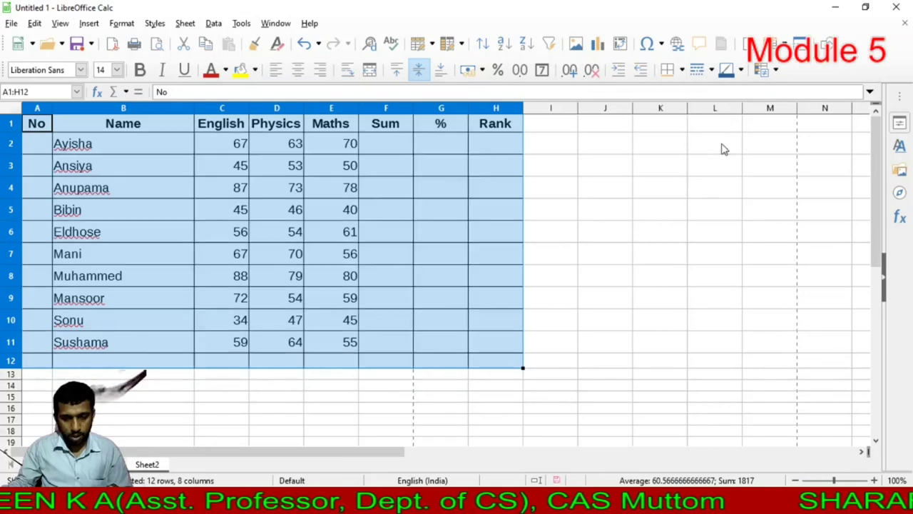
Check the fully bordered table in the print preview, and return to the sheet.
click(11, 22)
click(43, 337)
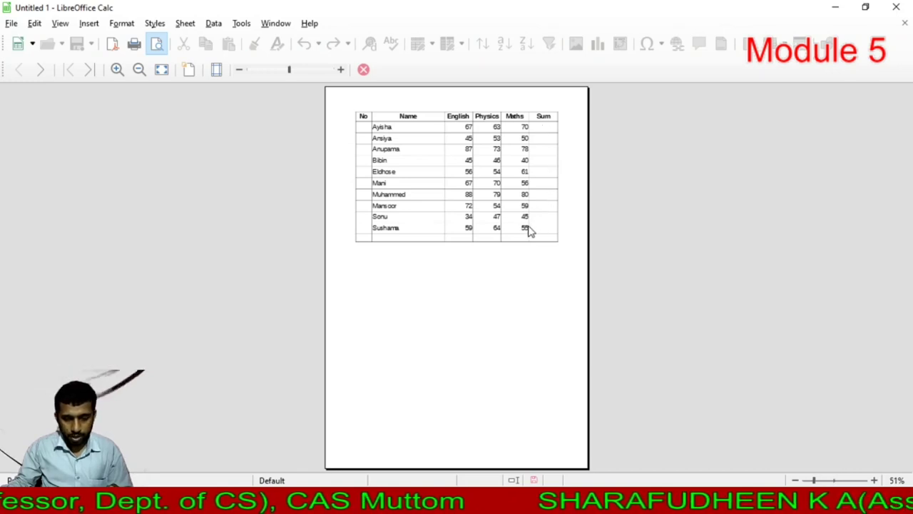
click(363, 71)
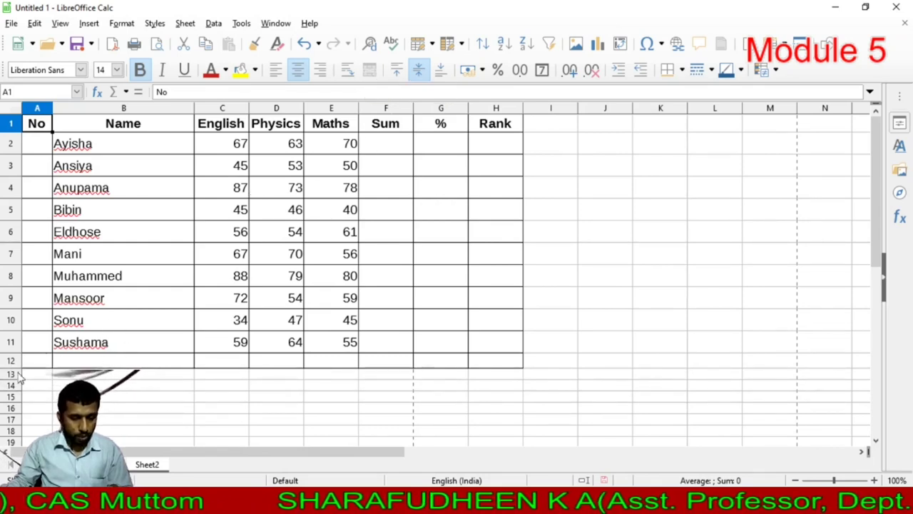
Enlarge row 12 to about the height of the student rows, and number the first three students 1, 2 and 3 in A2:A4.
drag(11, 368, 10, 374)
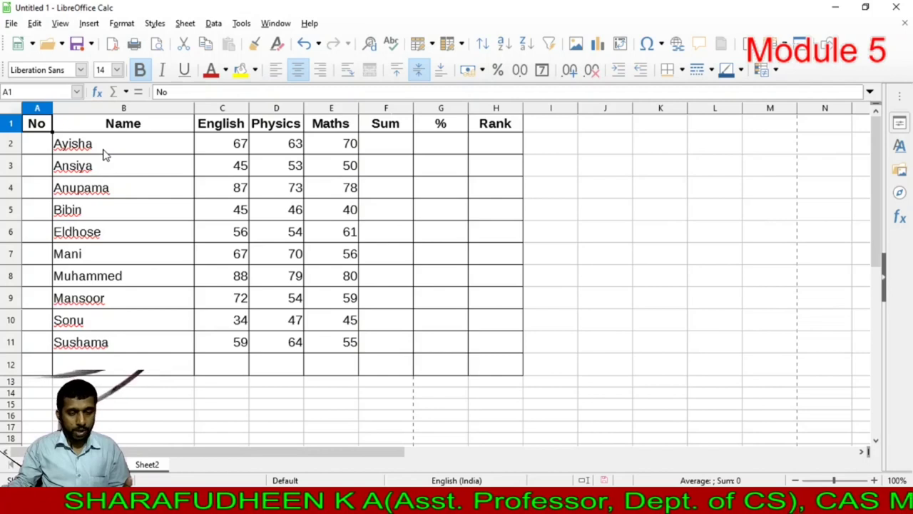
click(38, 150)
text(1)
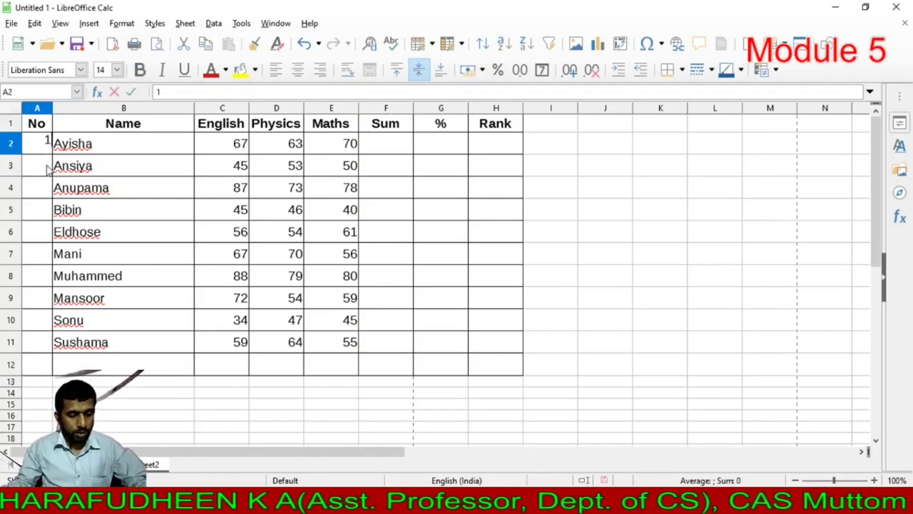
click(44, 170)
text(2)
click(36, 196)
text(3)
click(34, 216)
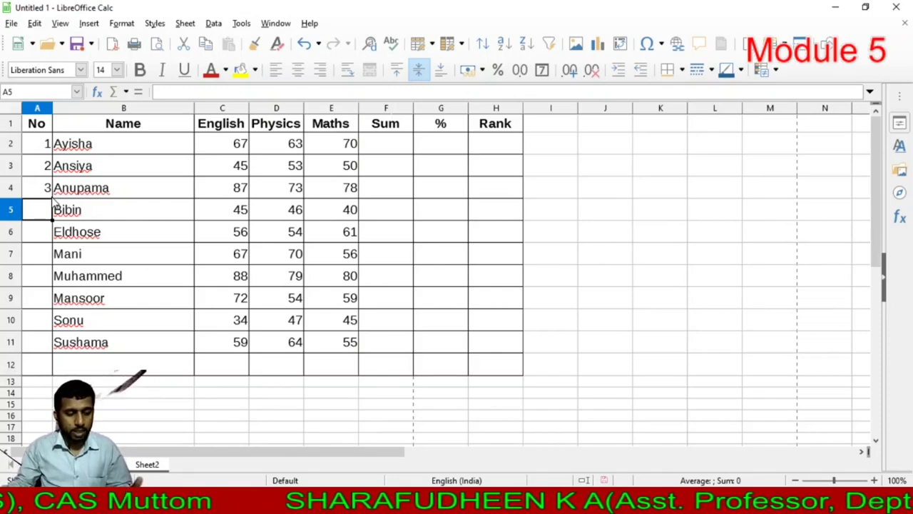
Enter 1 in both K3 and K4 as trial values beside the table.
click(655, 169)
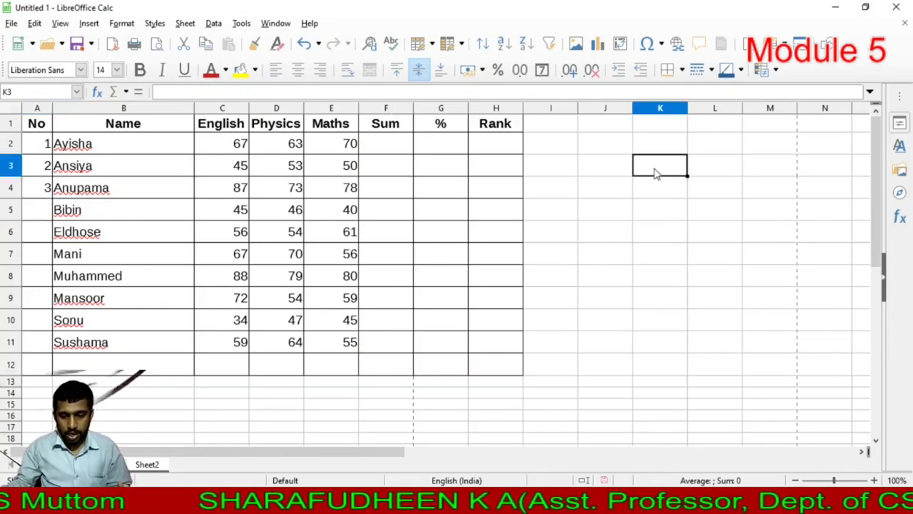
text(1)
key(Return)
text(2)
key(Return)
click(670, 194)
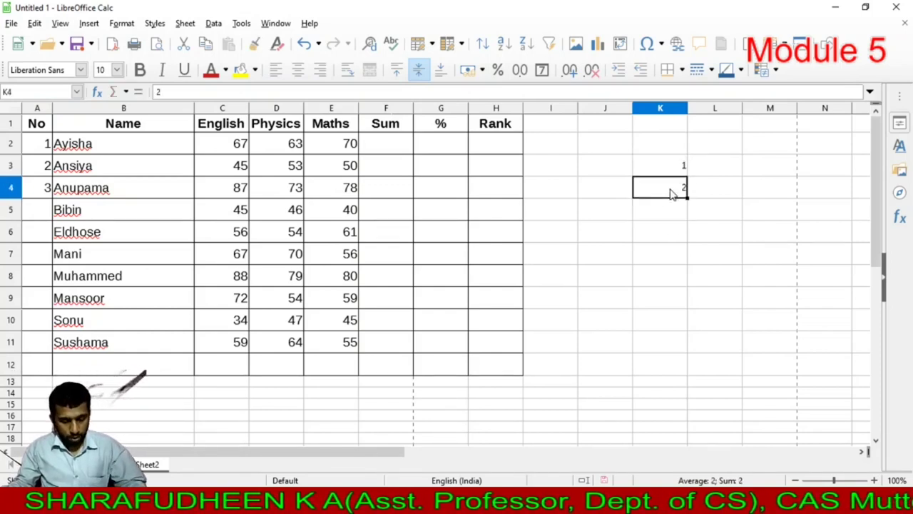
text(1)
key(Return)
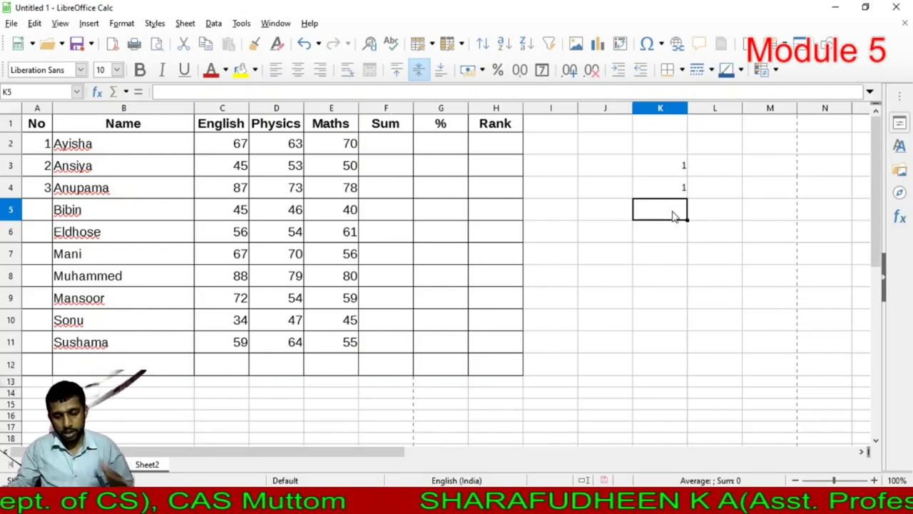
Enter 1 in L3 and 2 in L4 as the start of a trial number series.
click(717, 170)
text(1)
click(716, 190)
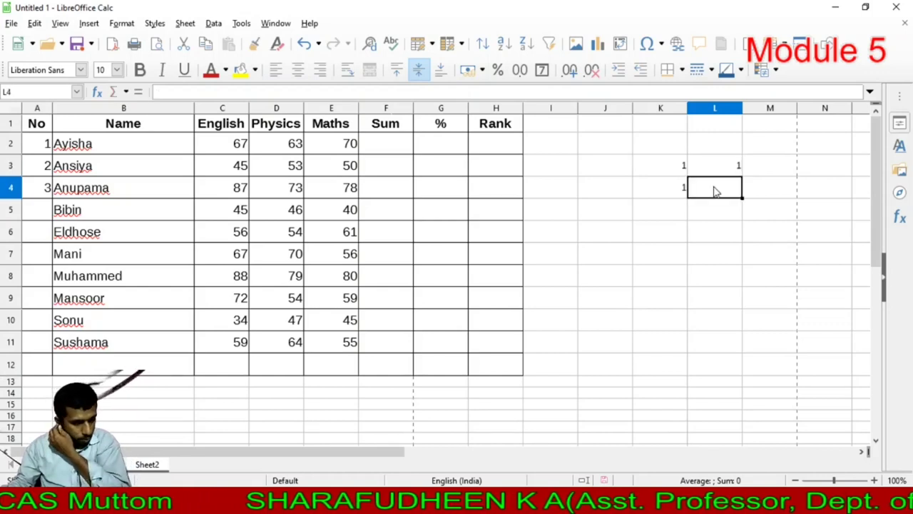
text(2)
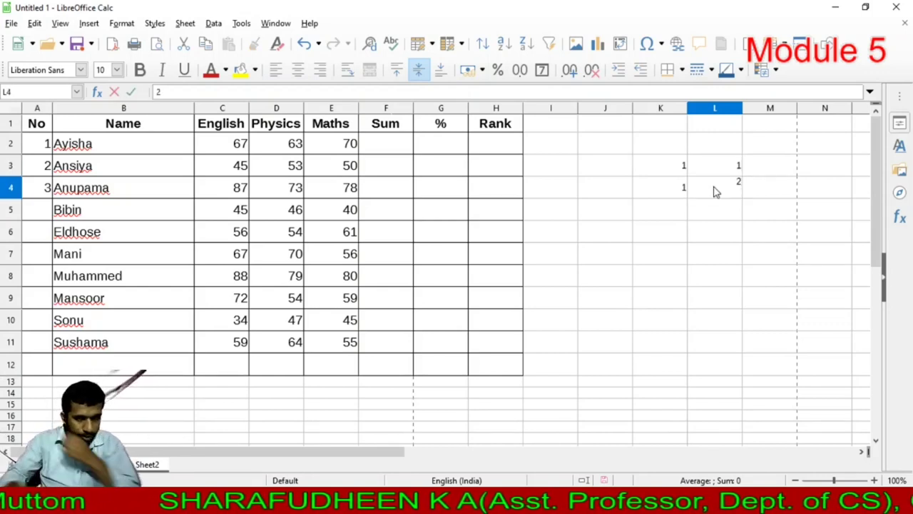
click(717, 217)
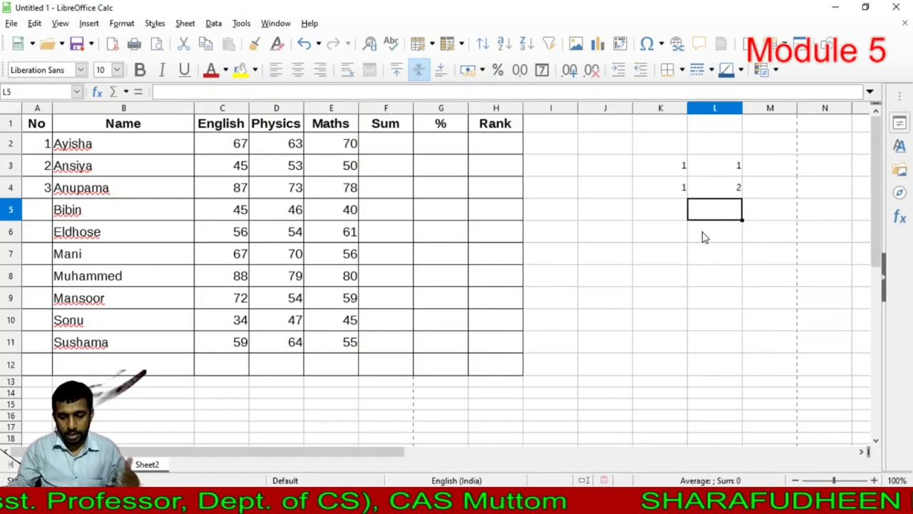
Autofill the pair of values in K3:K4 and the pair in L3:L4 down to row 9.
click(668, 207)
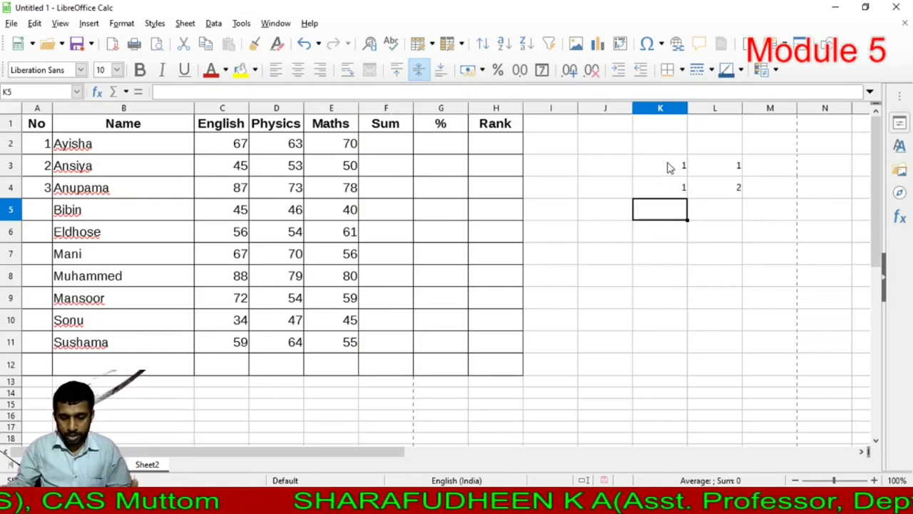
click(671, 167)
drag(668, 168, 665, 186)
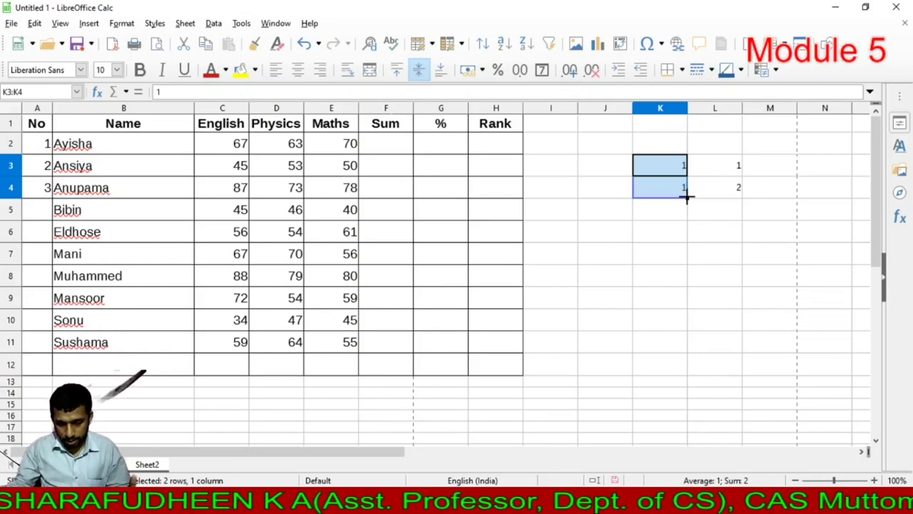
drag(687, 197, 664, 307)
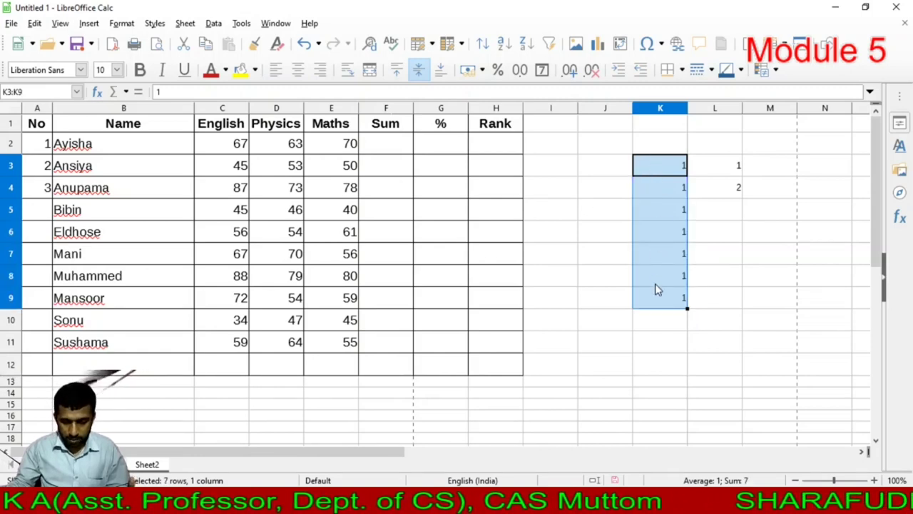
click(683, 321)
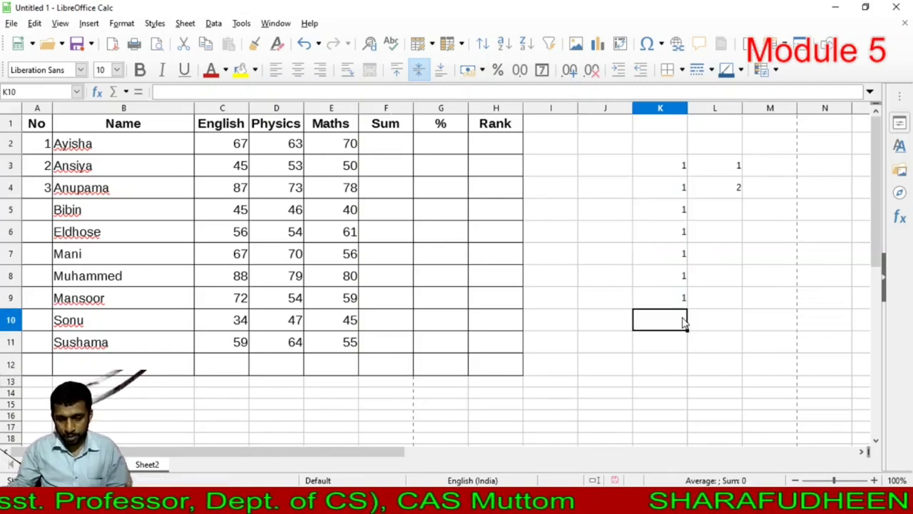
drag(724, 166, 719, 180)
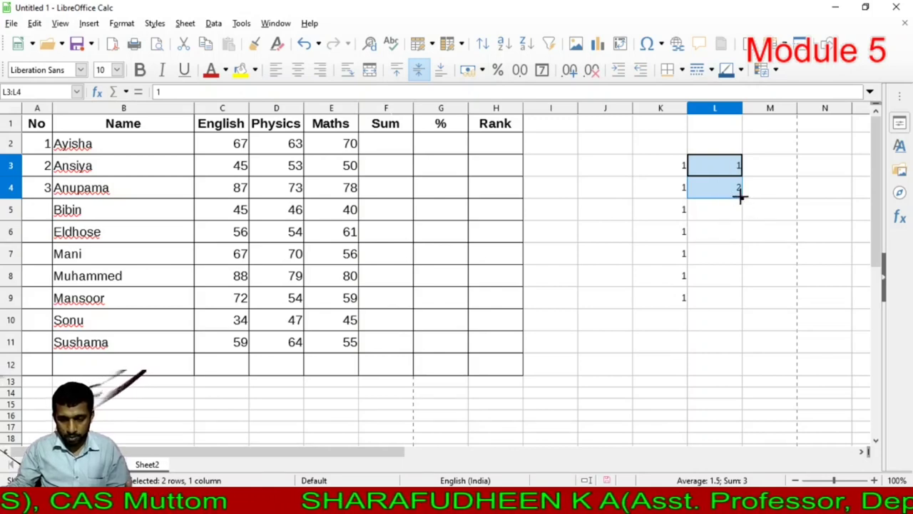
drag(741, 199, 725, 299)
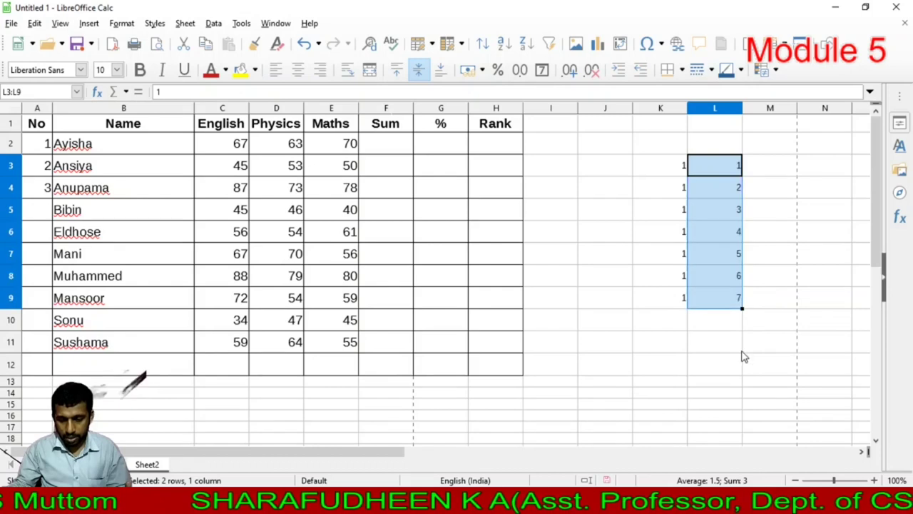
Replace K3 with 5 and K4 with 10, and autofill the series down to K9.
click(674, 164)
text(5)
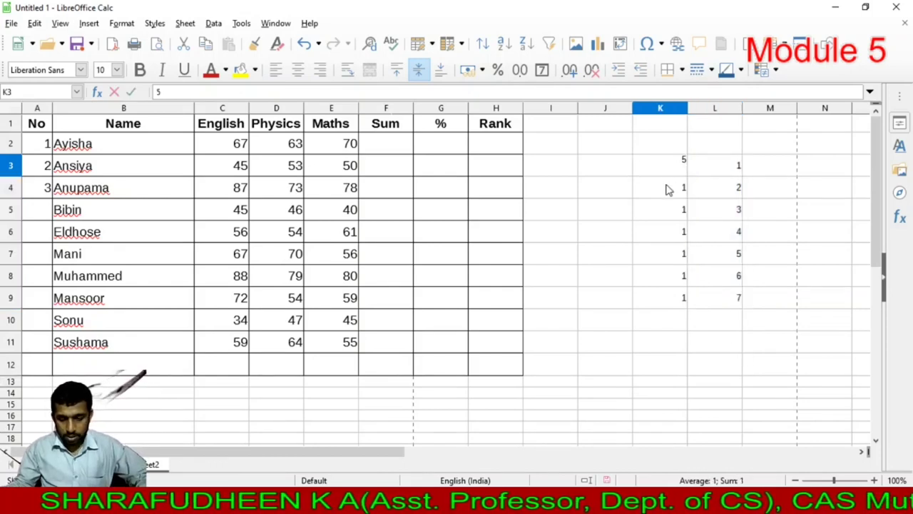
click(666, 187)
text(10)
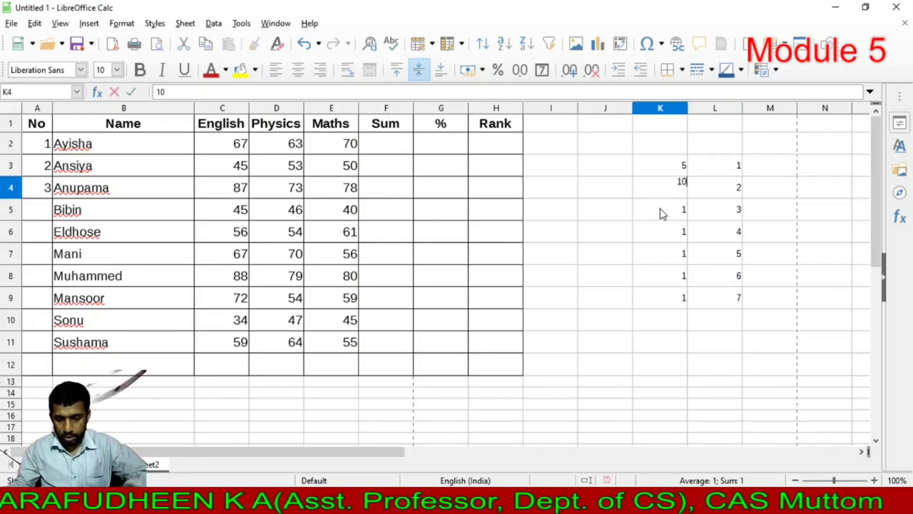
click(662, 210)
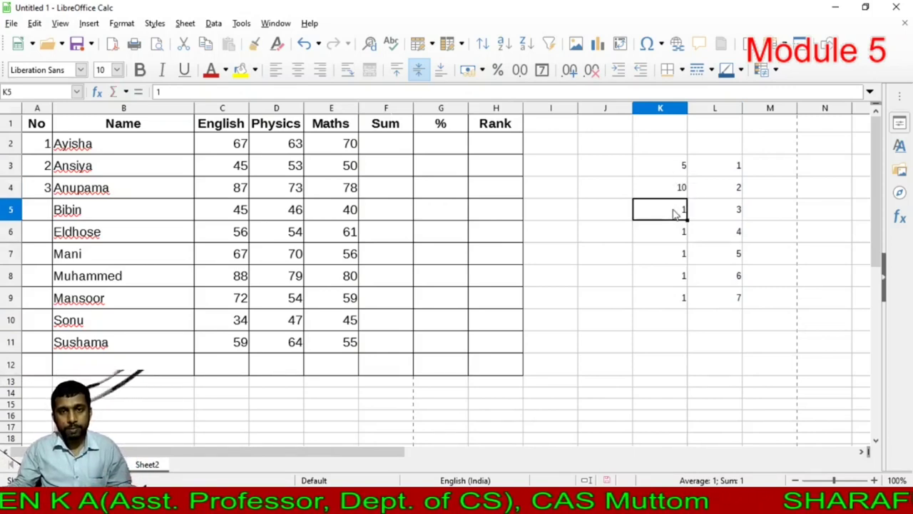
drag(672, 170, 668, 190)
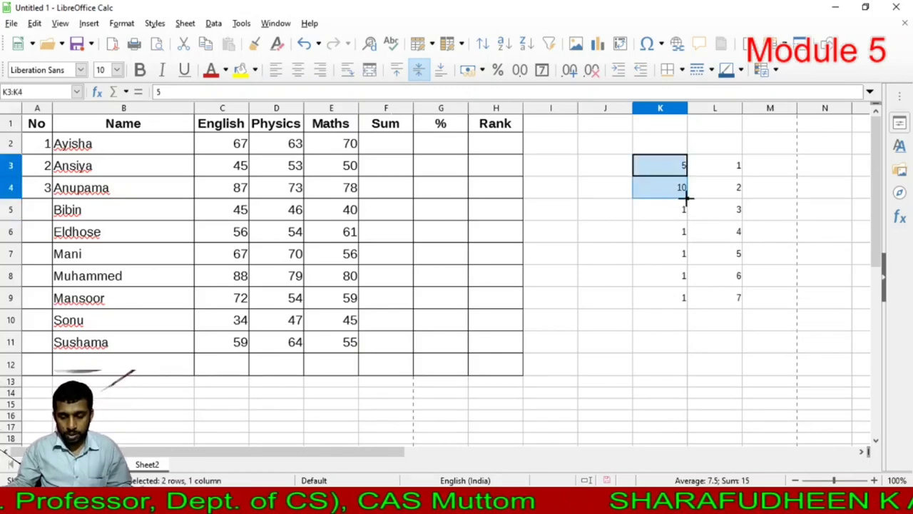
drag(686, 199, 685, 300)
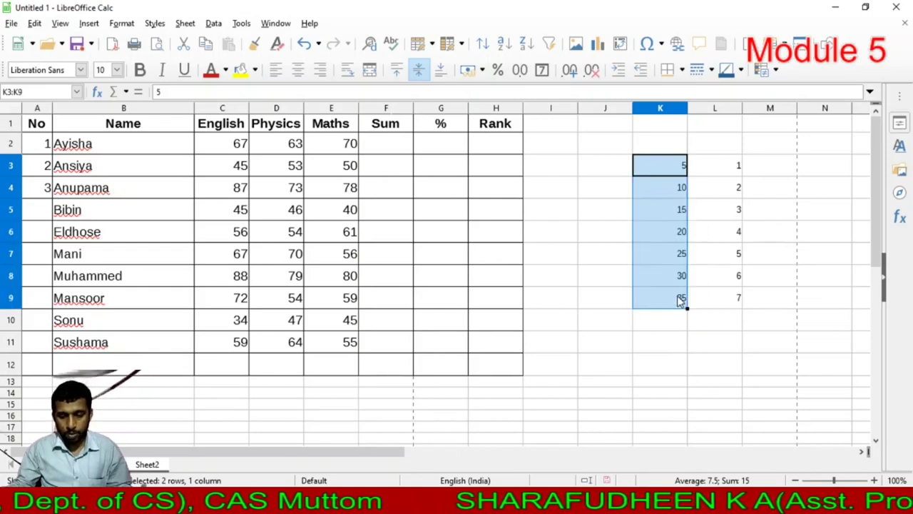
Clear the trial number series from K3:L9.
click(716, 299)
drag(682, 169, 716, 305)
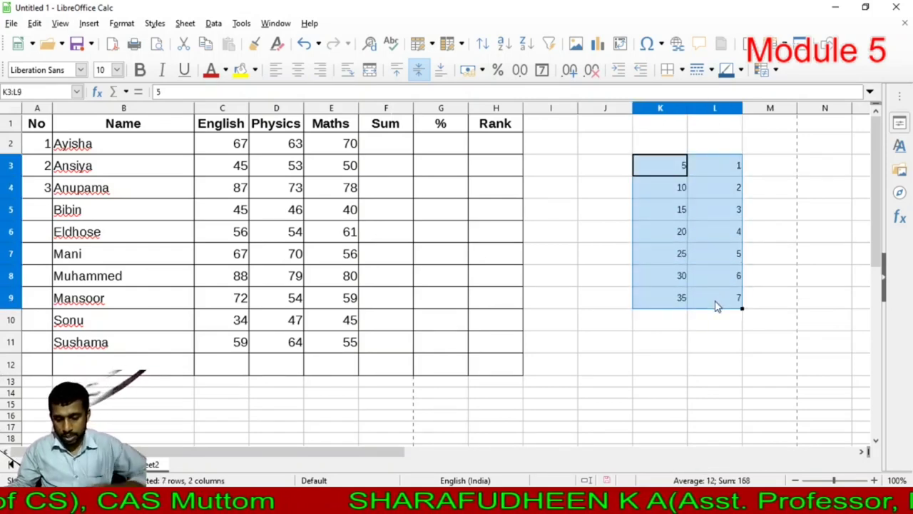
key(Delete)
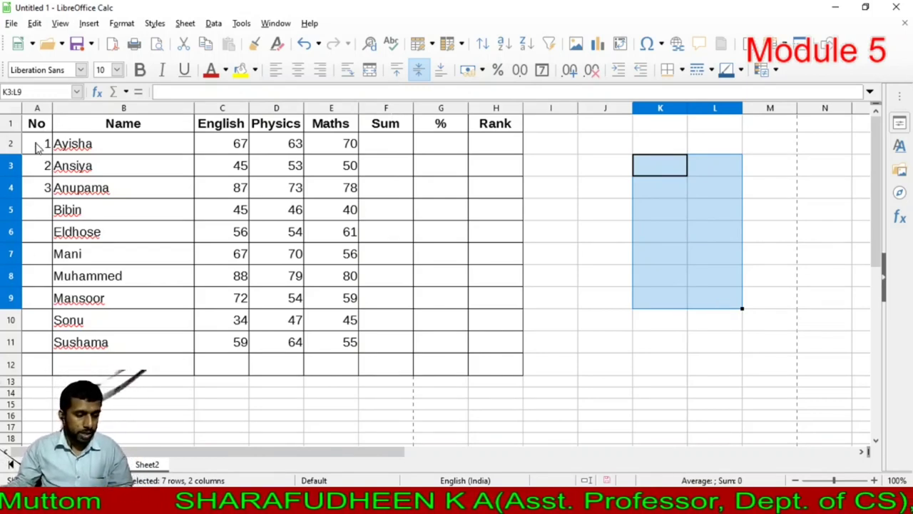
Autofill the number series from A2:A3 down to A11 and centre the numbers horizontally and vertically.
drag(37, 146, 45, 167)
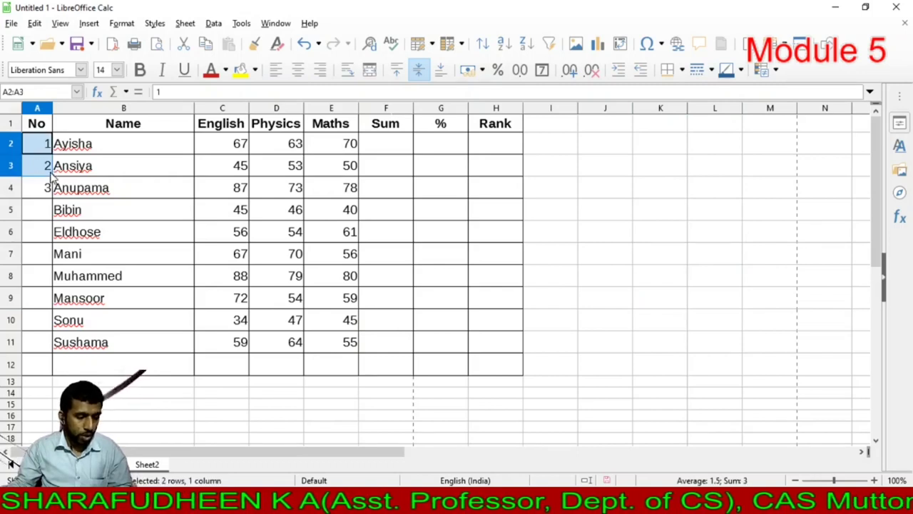
drag(51, 173, 21, 349)
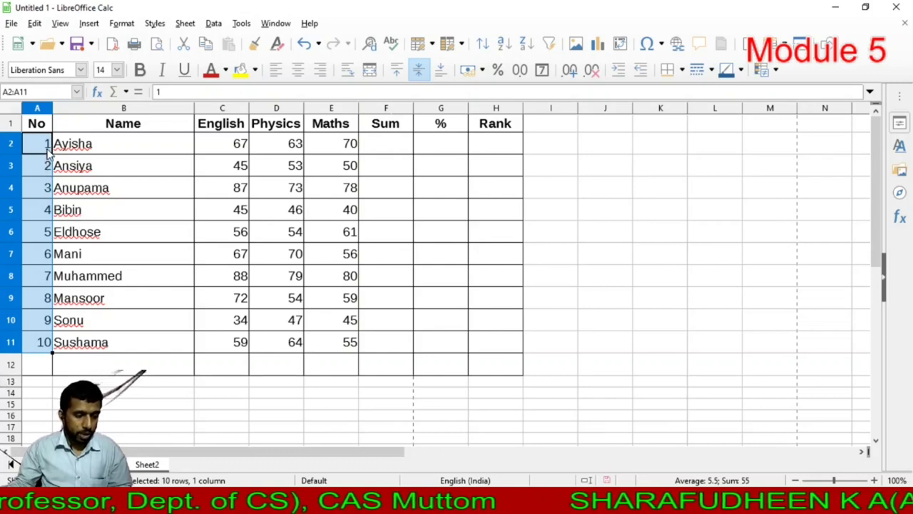
click(297, 69)
click(418, 71)
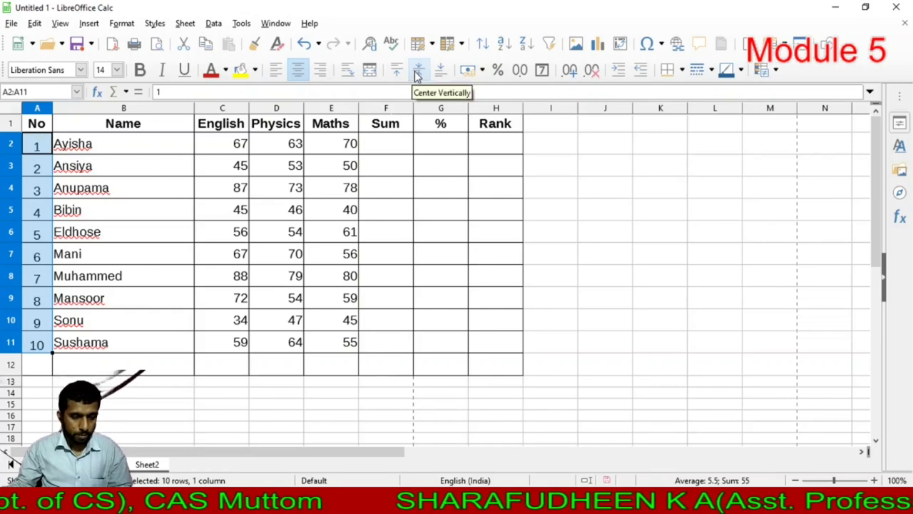
click(76, 190)
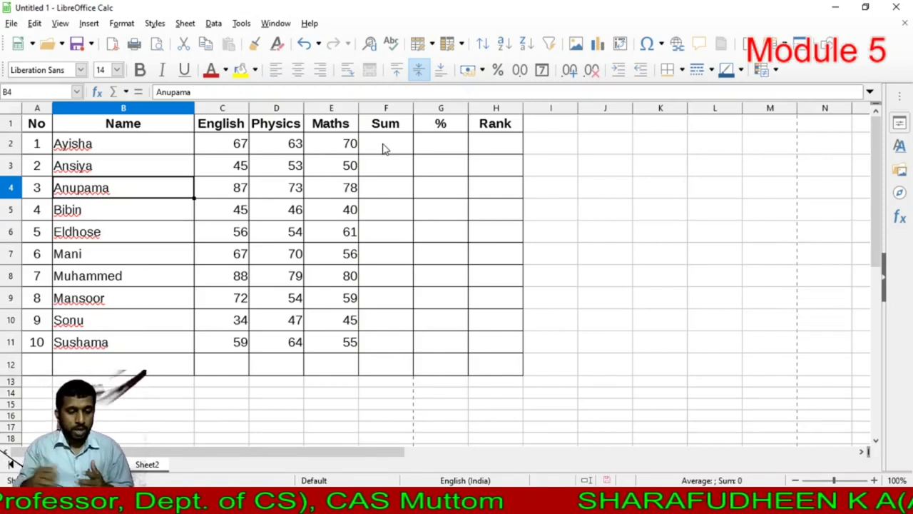
Centre the English, Physics and Maths marks in C2:E12 horizontally.
drag(232, 145, 346, 373)
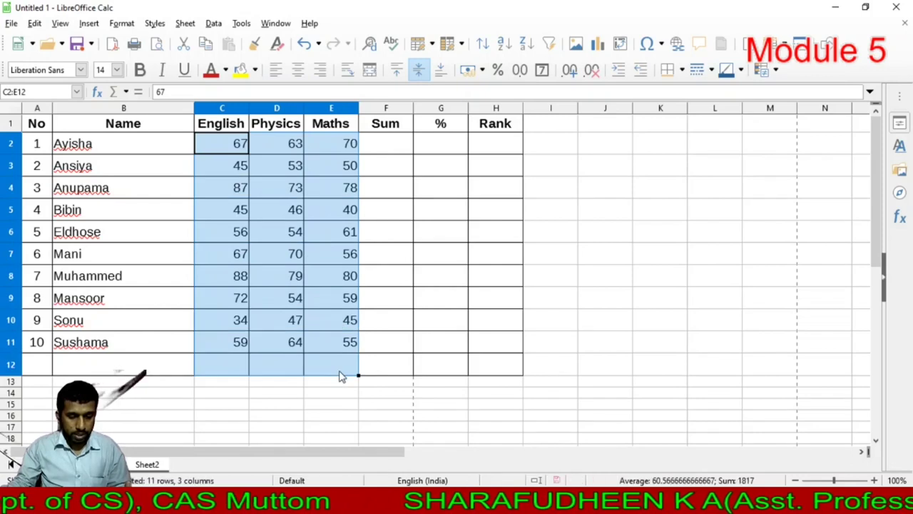
click(299, 71)
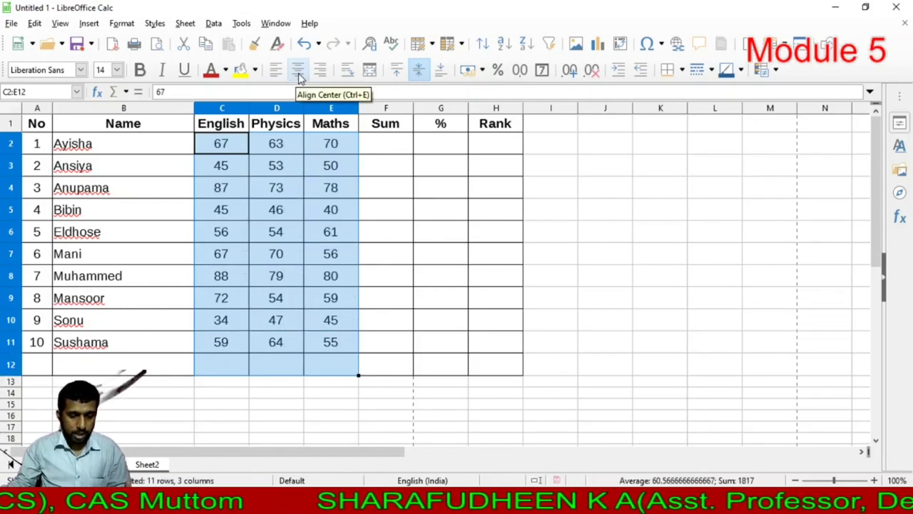
Enter the formula =C2+D2+E2 in F2 to total the first student's marks.
click(403, 151)
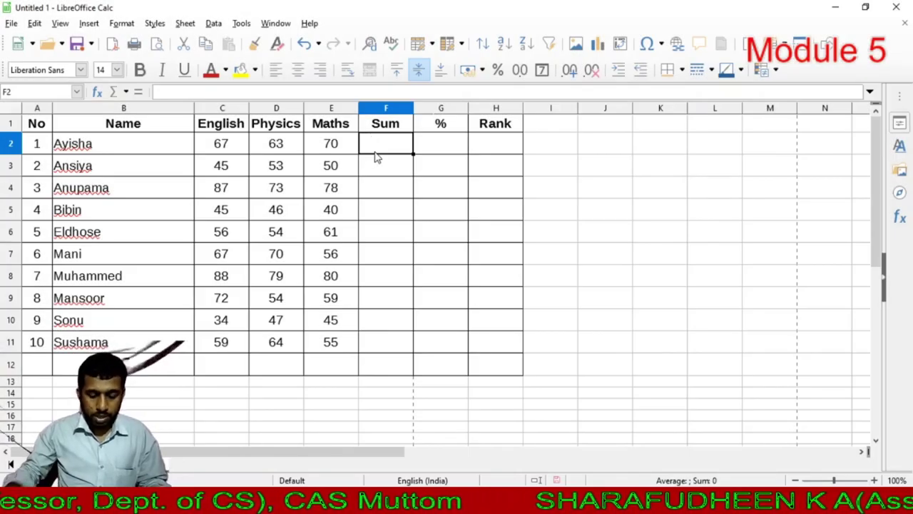
text(=)
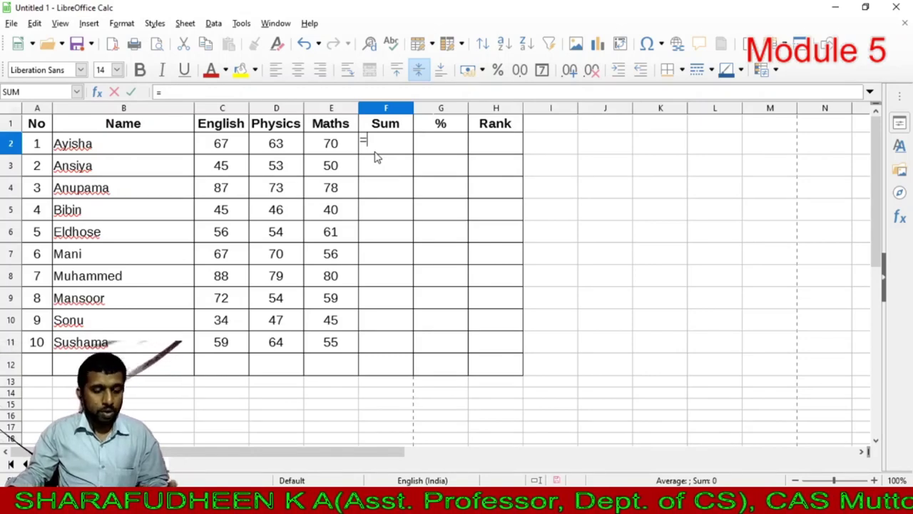
click(209, 148)
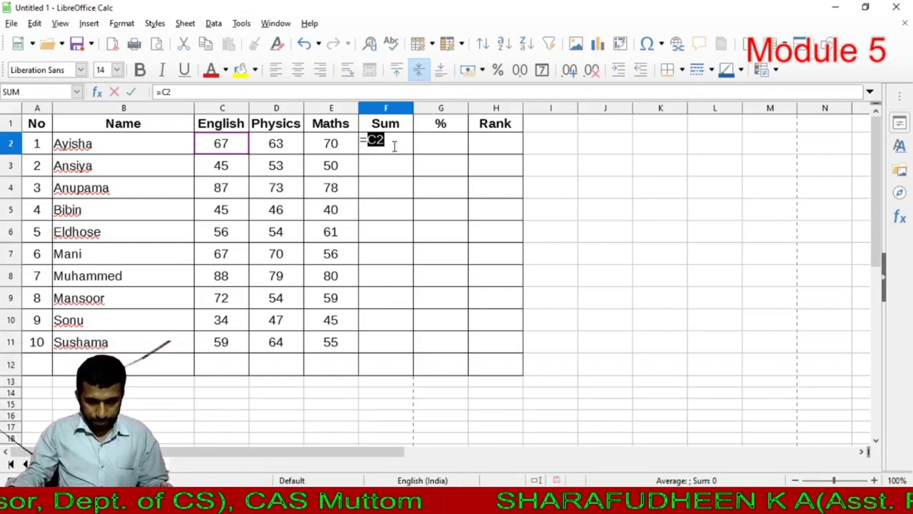
text(+)
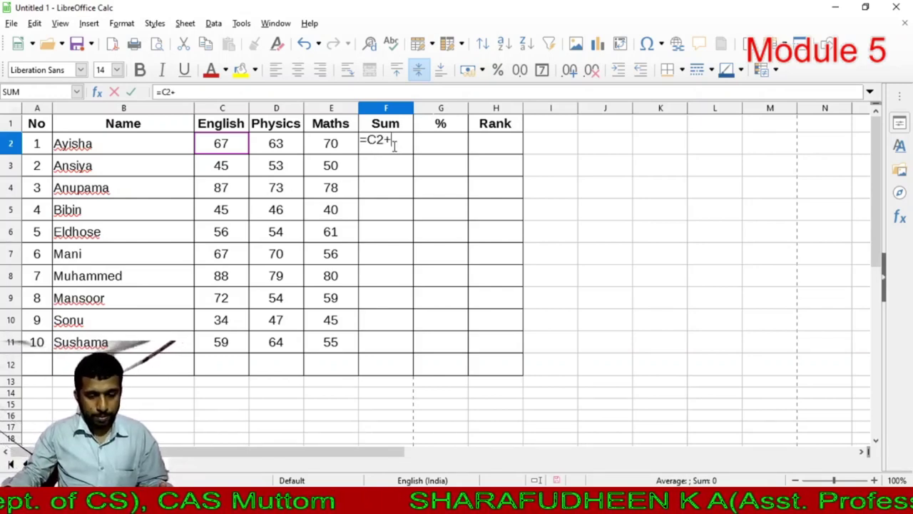
click(271, 149)
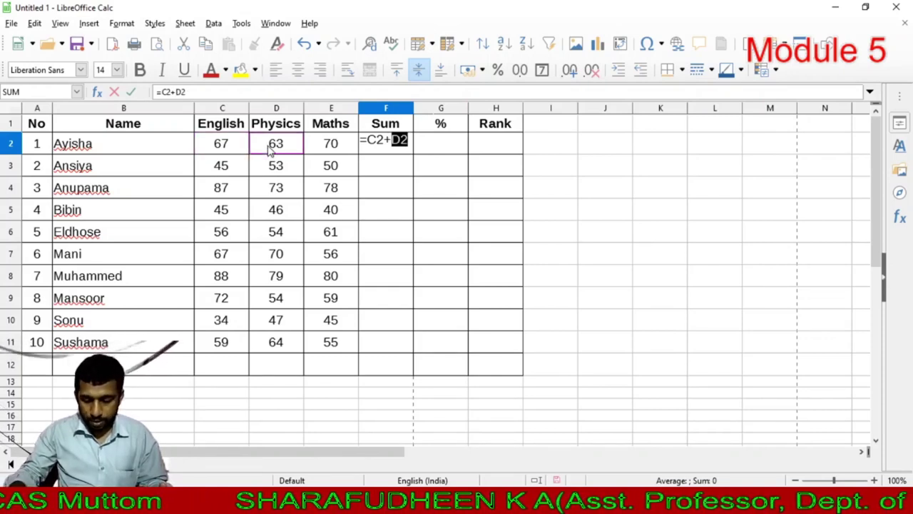
text(+)
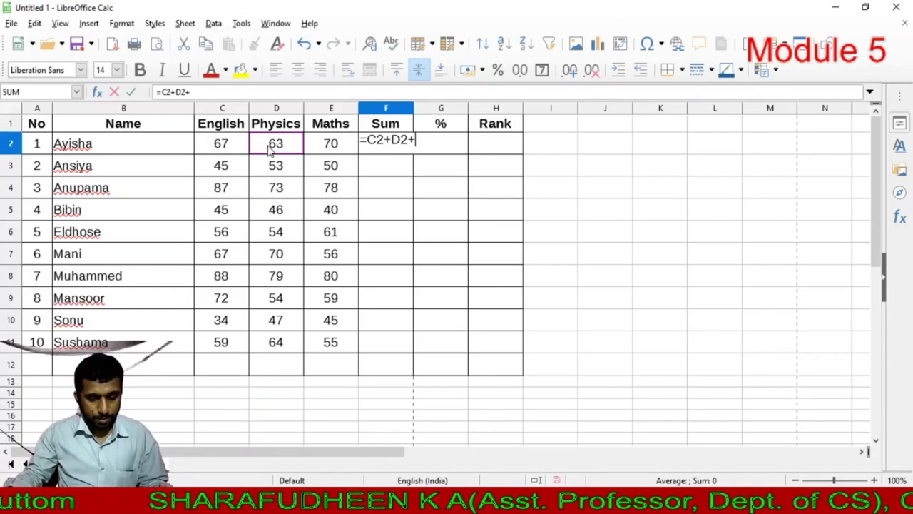
click(329, 146)
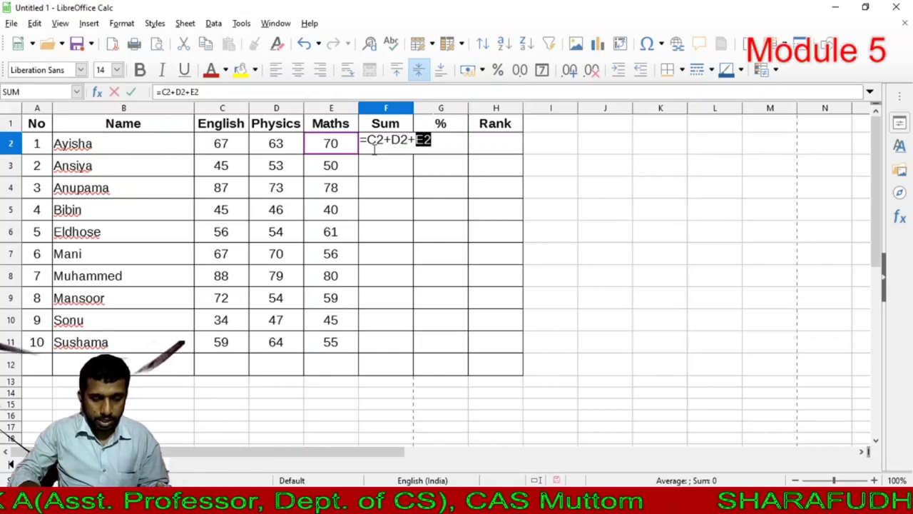
key(Return)
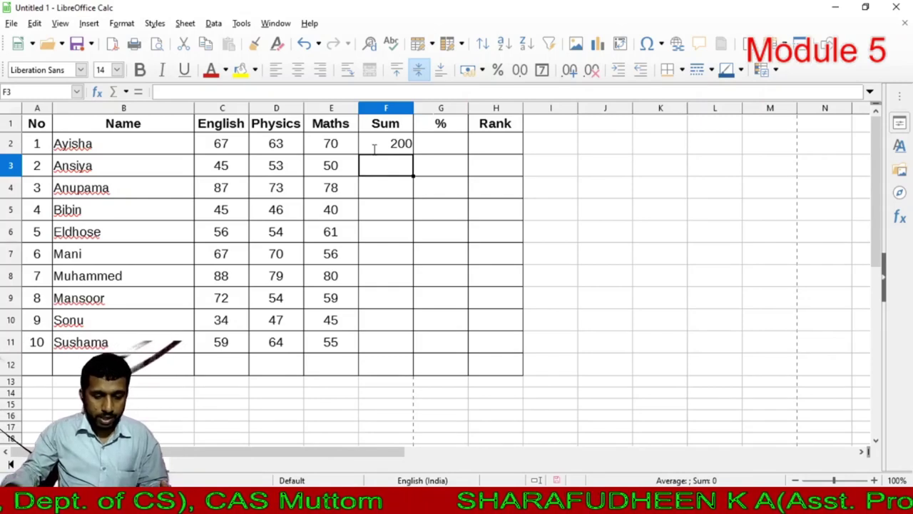
Enter the formula =C3+D3+E3 in F3 to total the second student's marks.
text(=)
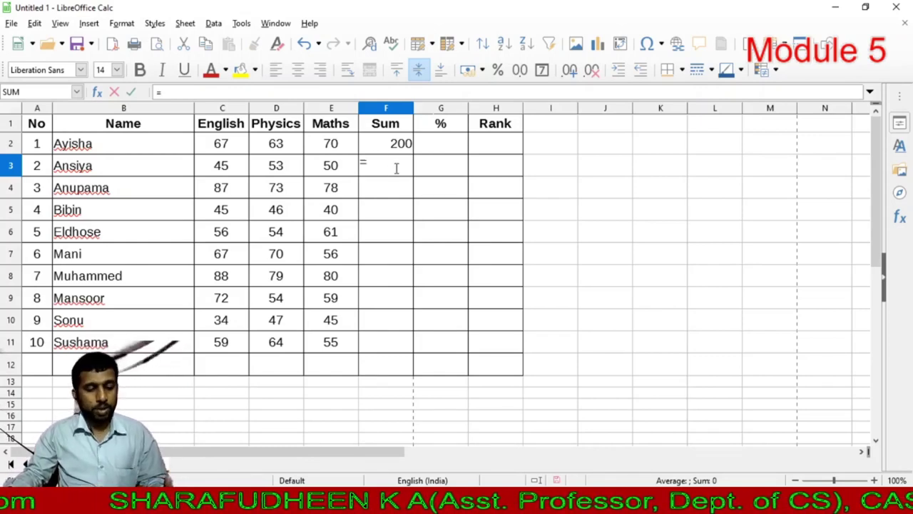
click(221, 167)
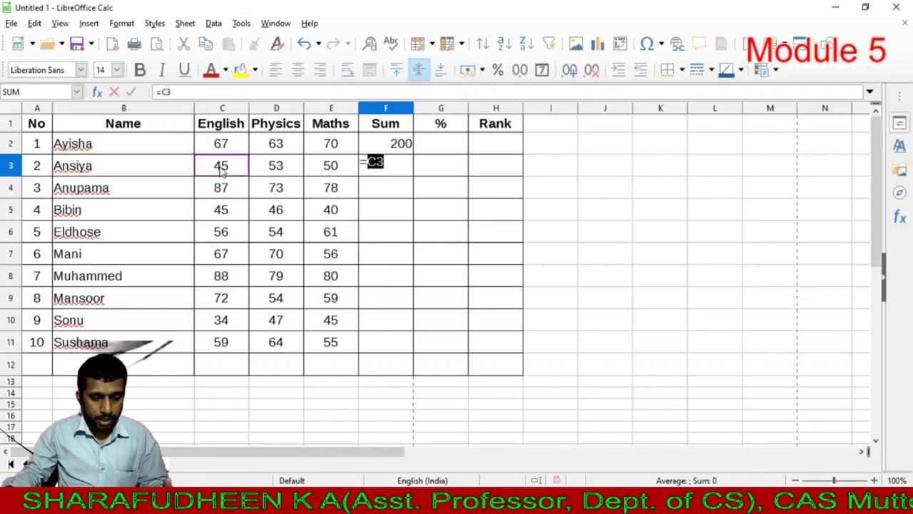
text(+)
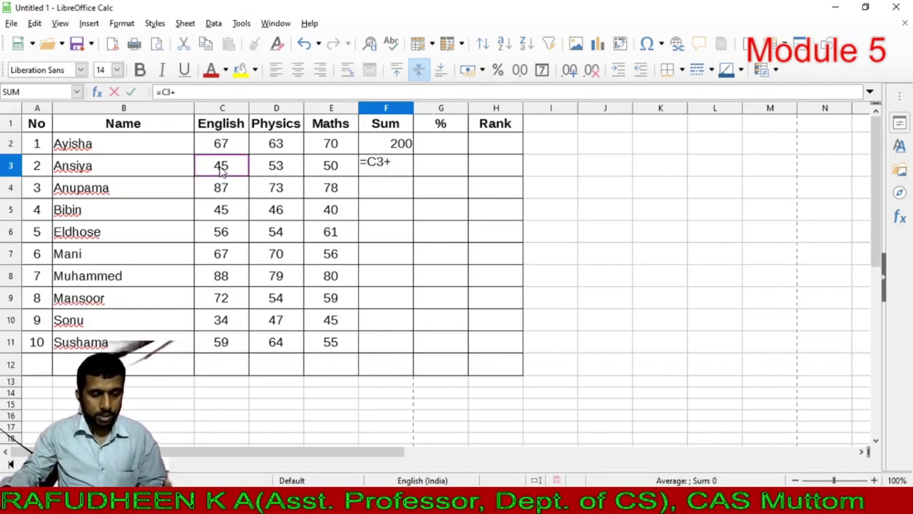
click(271, 177)
text(+)
click(311, 167)
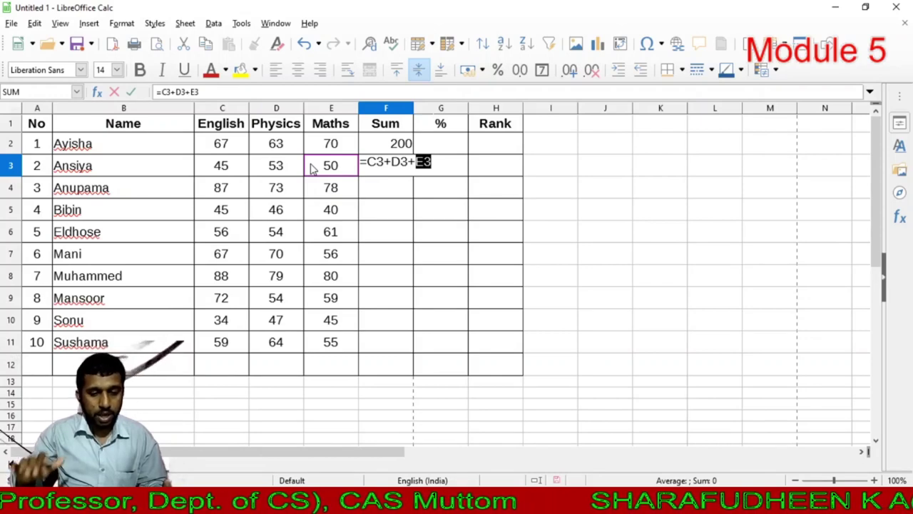
key(Return)
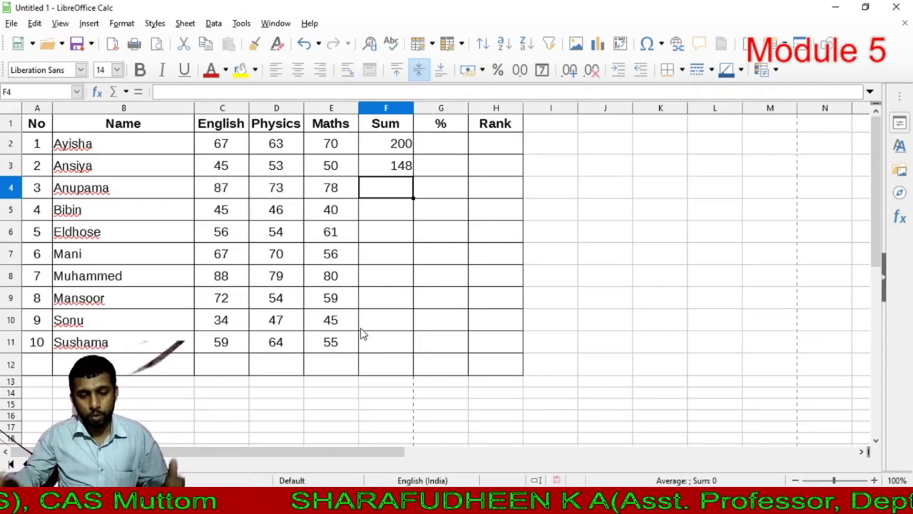
Clear the formula from F3.
click(390, 167)
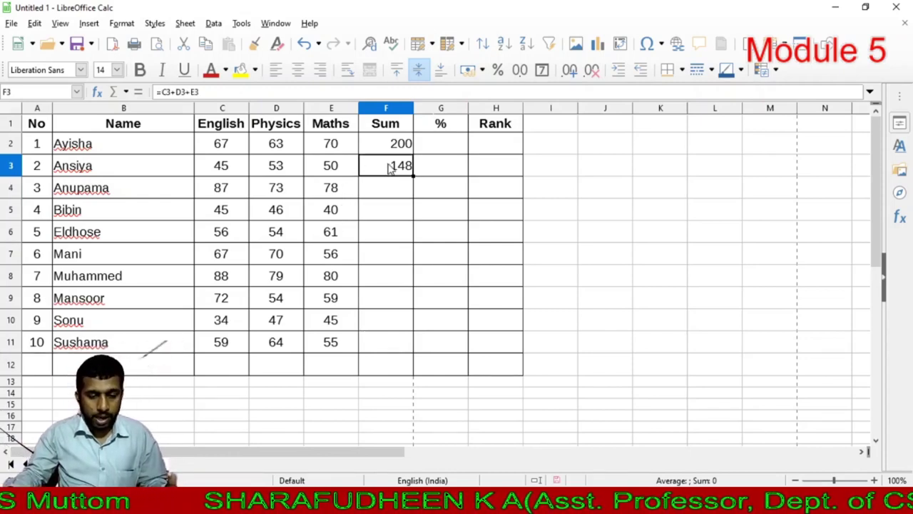
key(Delete)
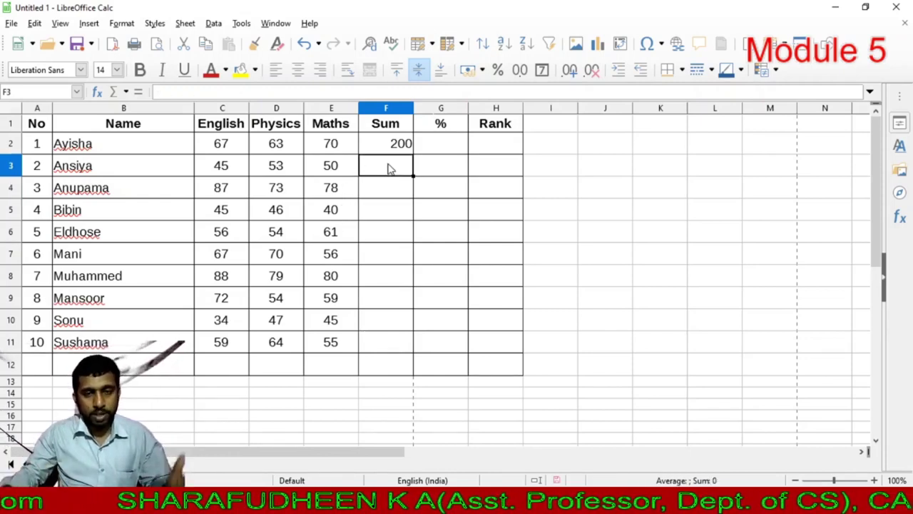
Autofill the Sum formula from F2 down to F11 and centre the totals horizontally.
click(391, 145)
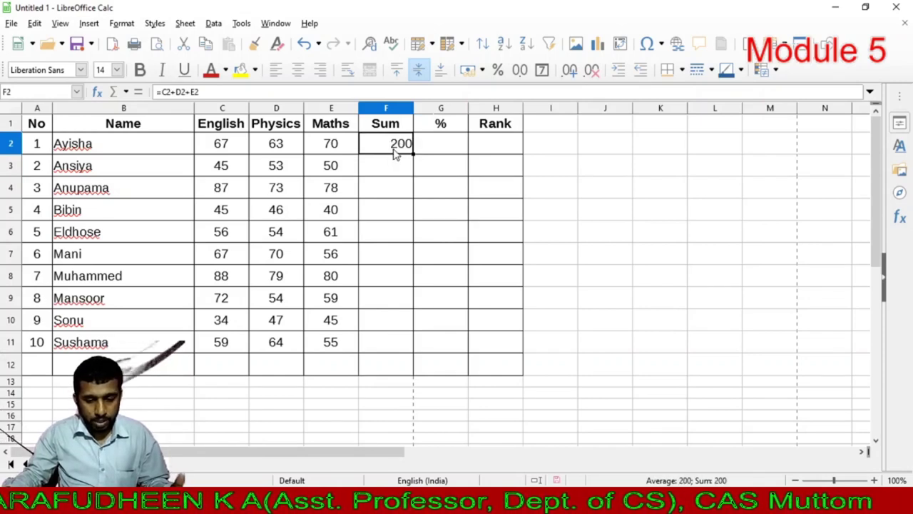
click(334, 151)
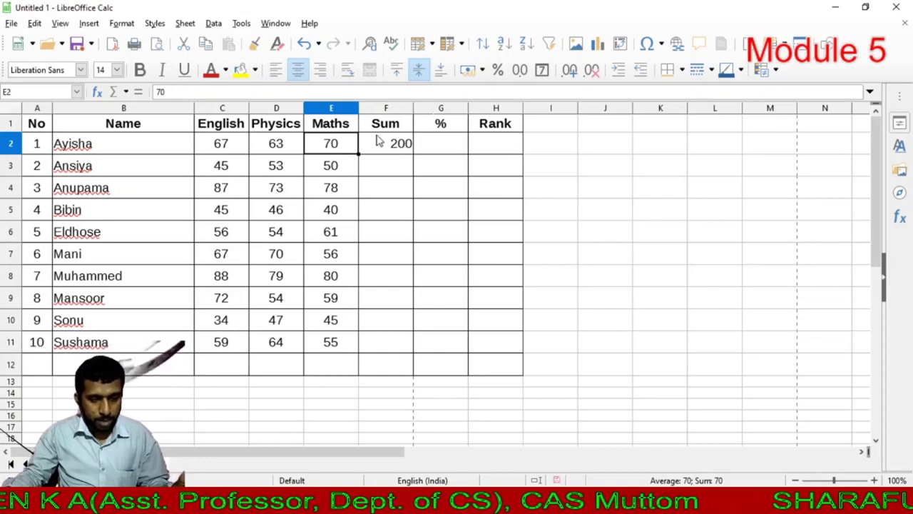
click(402, 147)
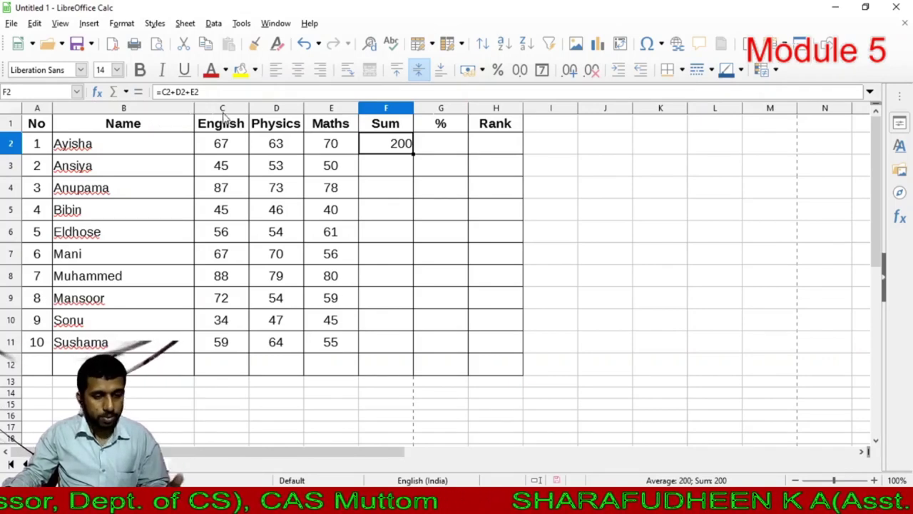
click(380, 163)
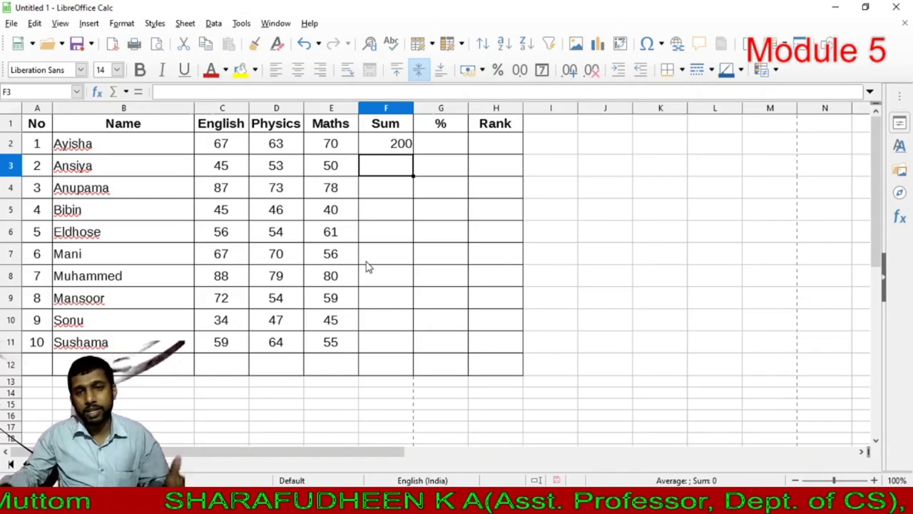
click(397, 151)
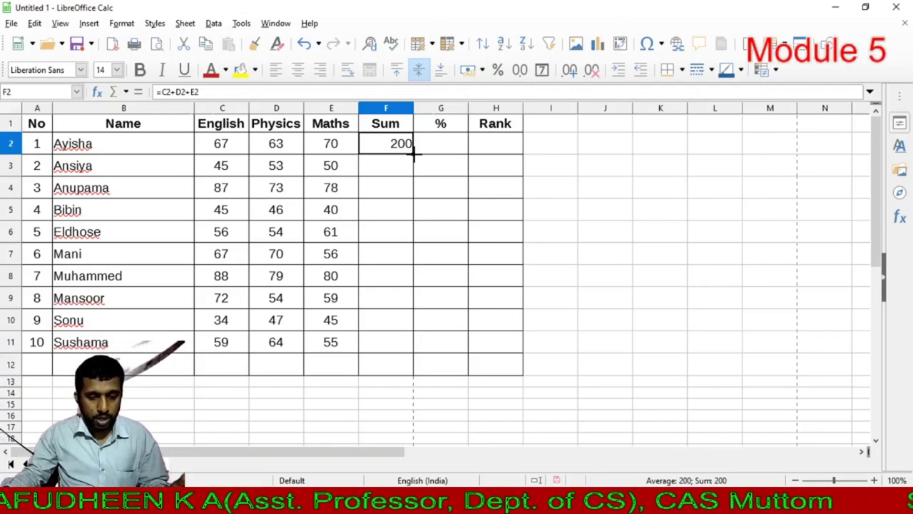
drag(413, 153, 379, 352)
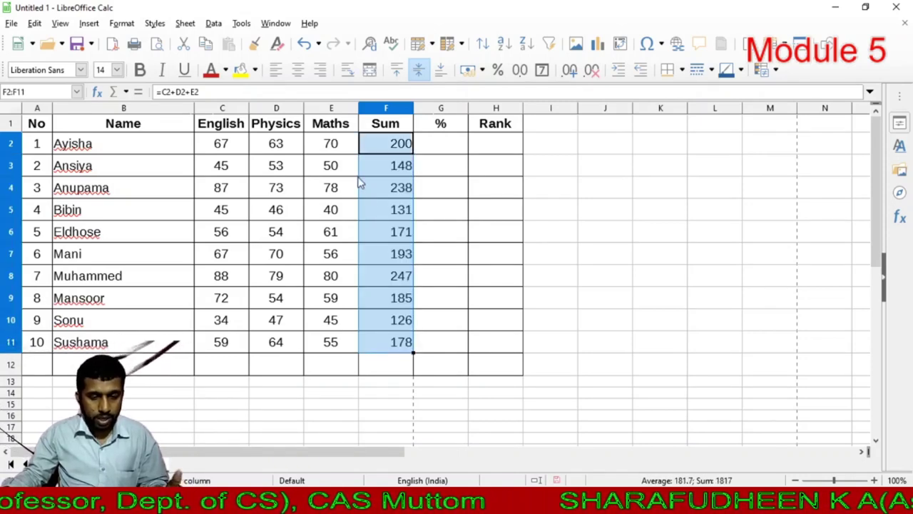
click(298, 70)
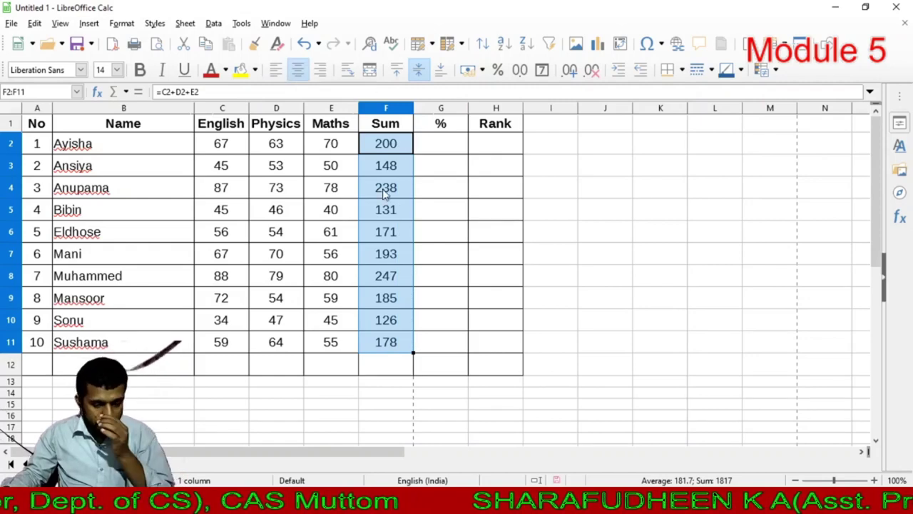
Examine the Sum formulas in F2, F3 and F4 and the cells that F2's formula references.
click(433, 236)
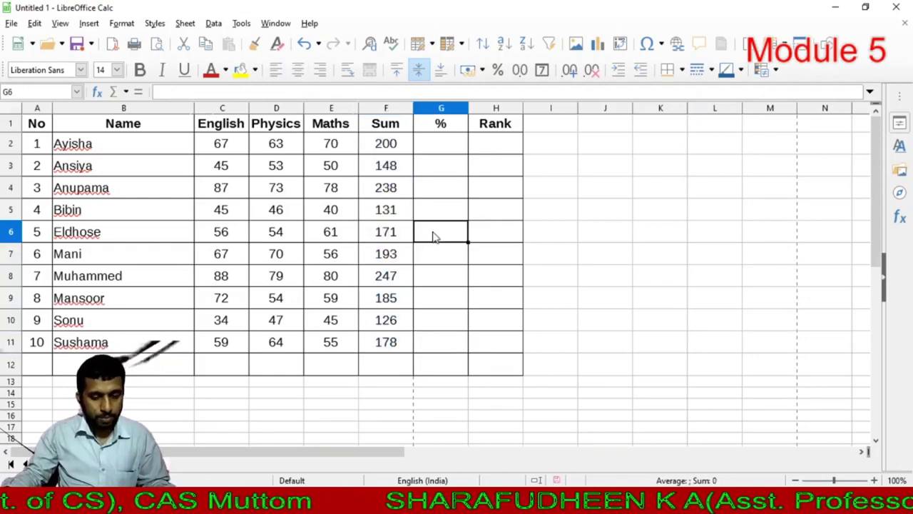
click(393, 144)
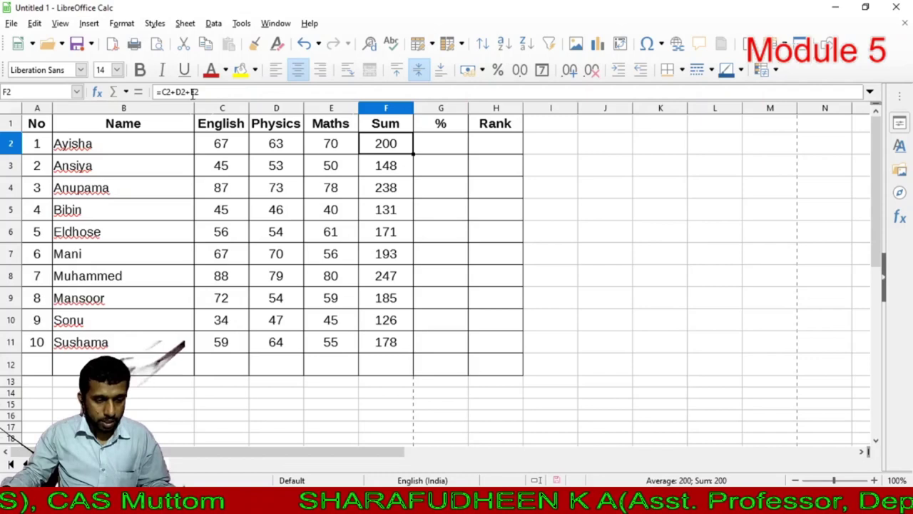
click(401, 170)
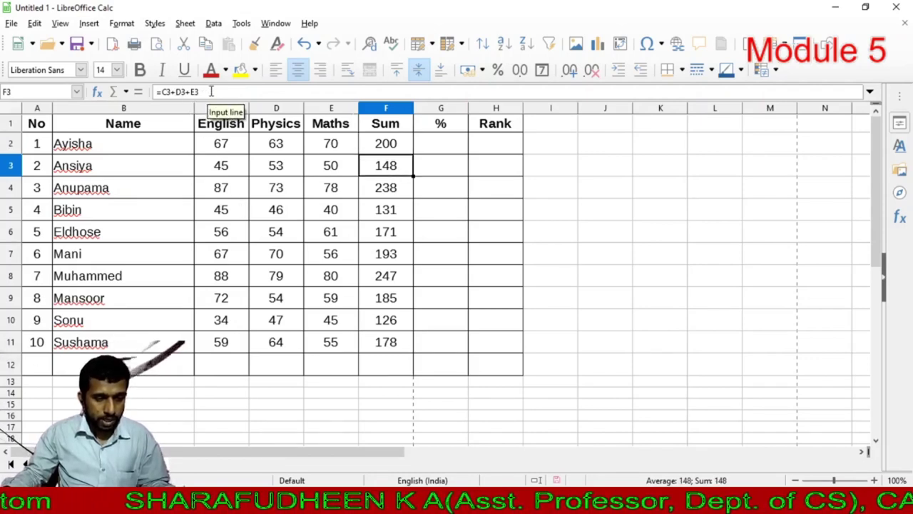
click(365, 187)
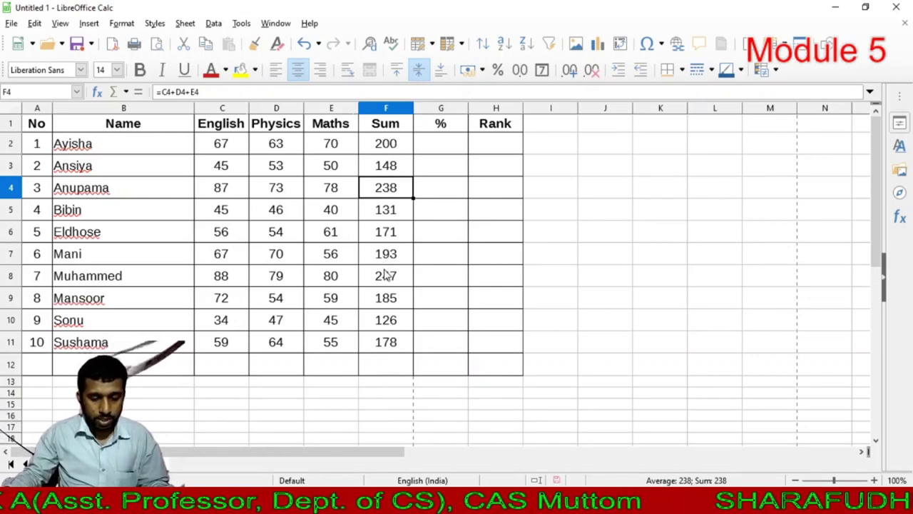
double_click(388, 143)
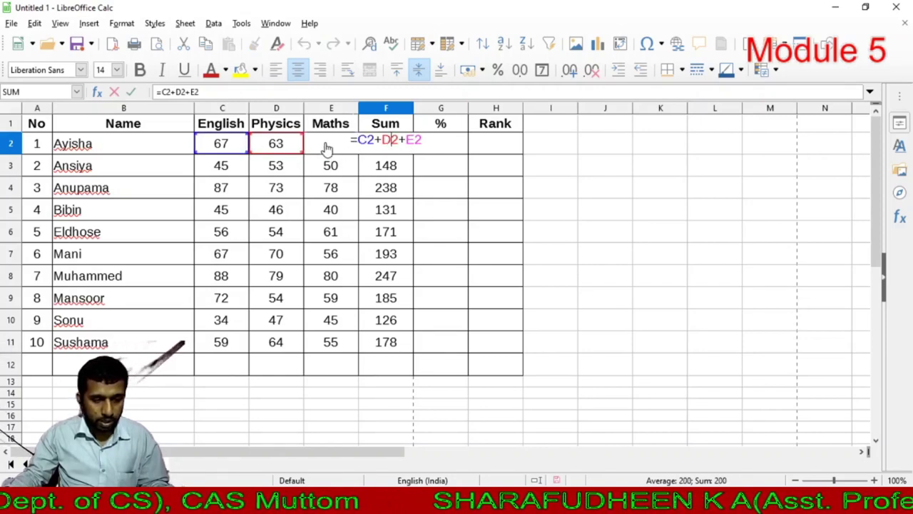
click(388, 165)
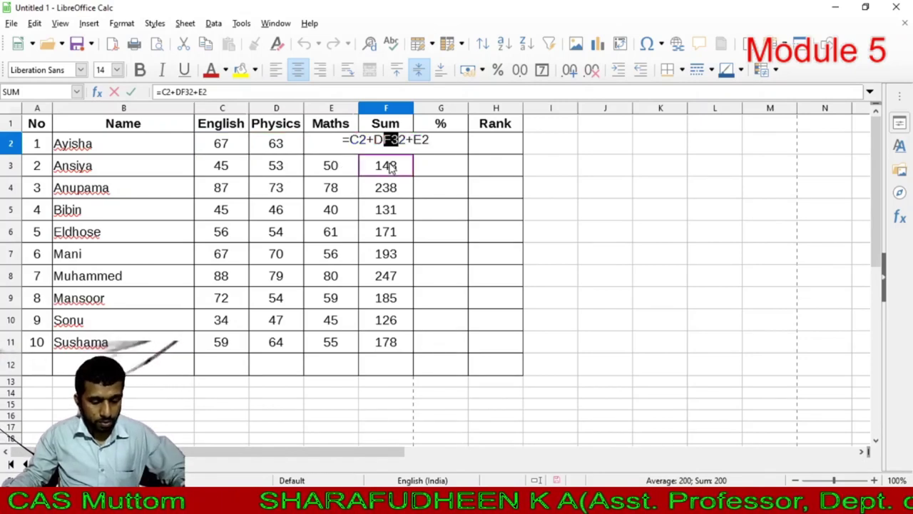
key(Escape)
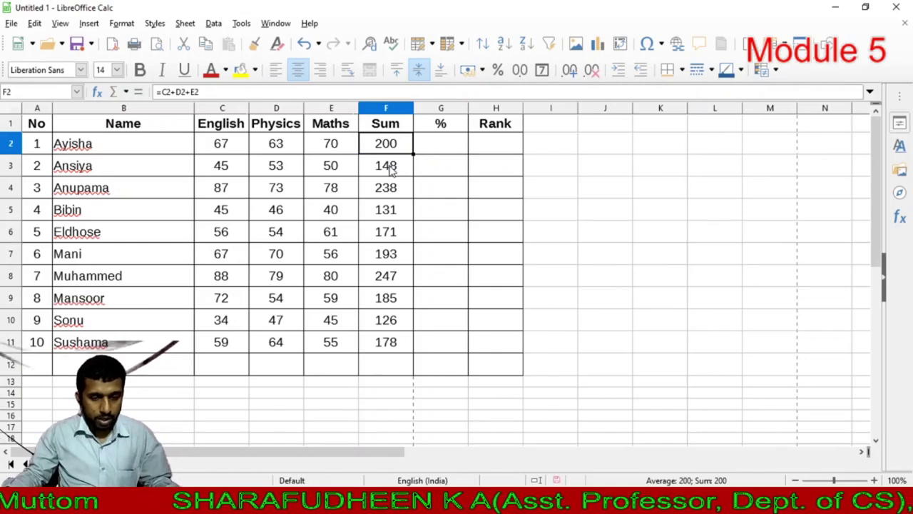
Examine the Sum formulas in F3 and F9 and the cells that they reference.
click(389, 166)
double_click(391, 168)
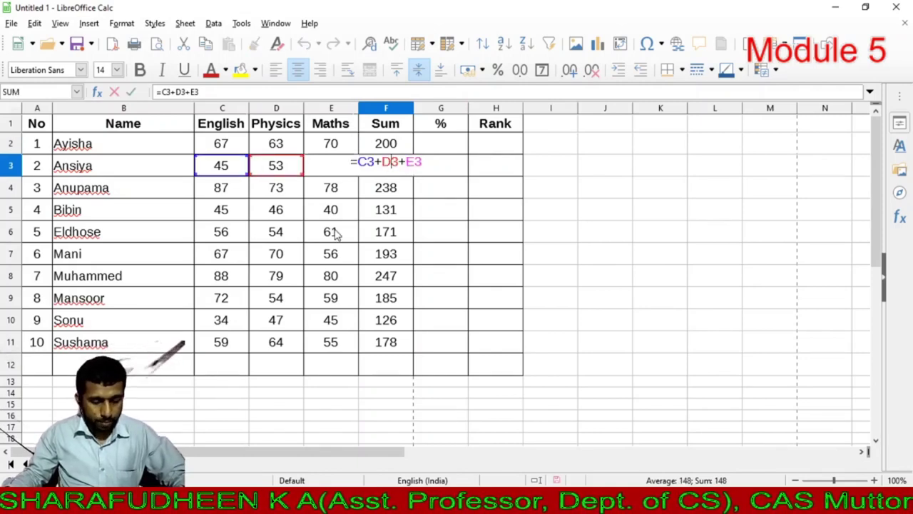
key(Escape)
double_click(396, 291)
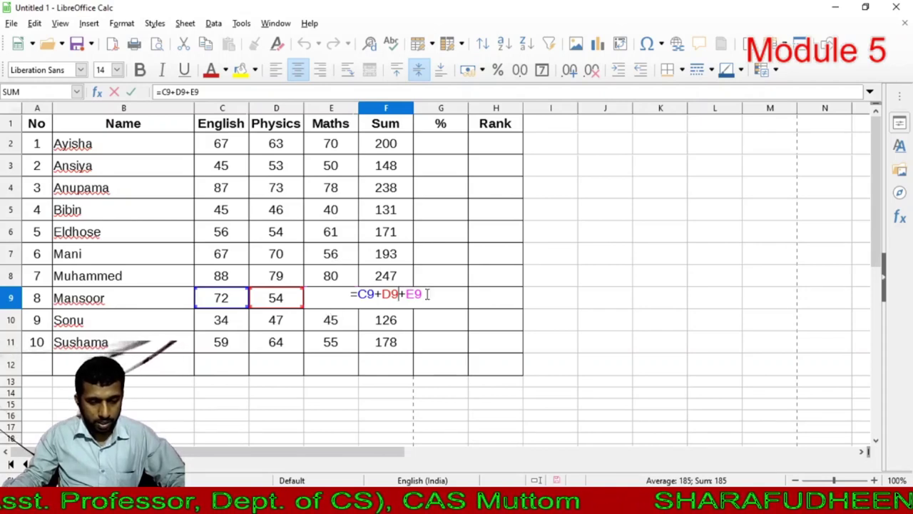
key(Return)
Make the Sum totals in F2:F11 bold.
click(380, 145)
drag(379, 146, 354, 318)
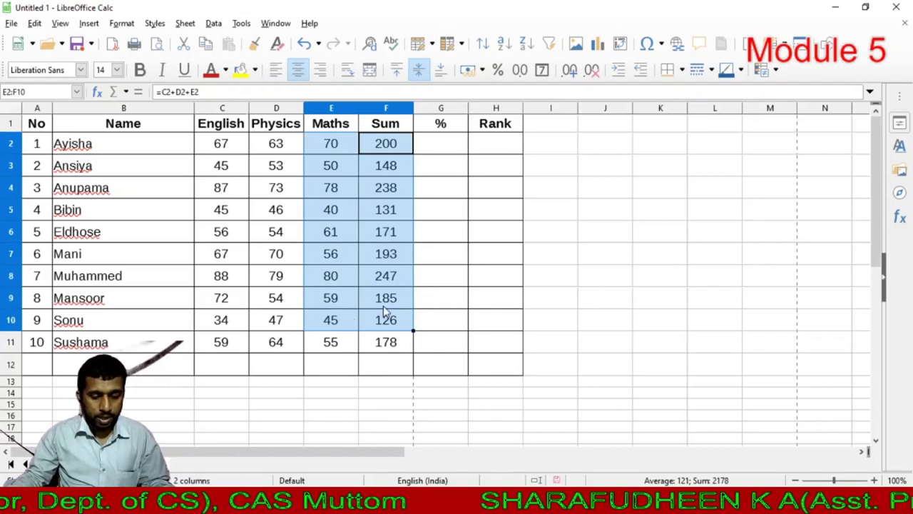
click(383, 305)
drag(379, 143, 382, 338)
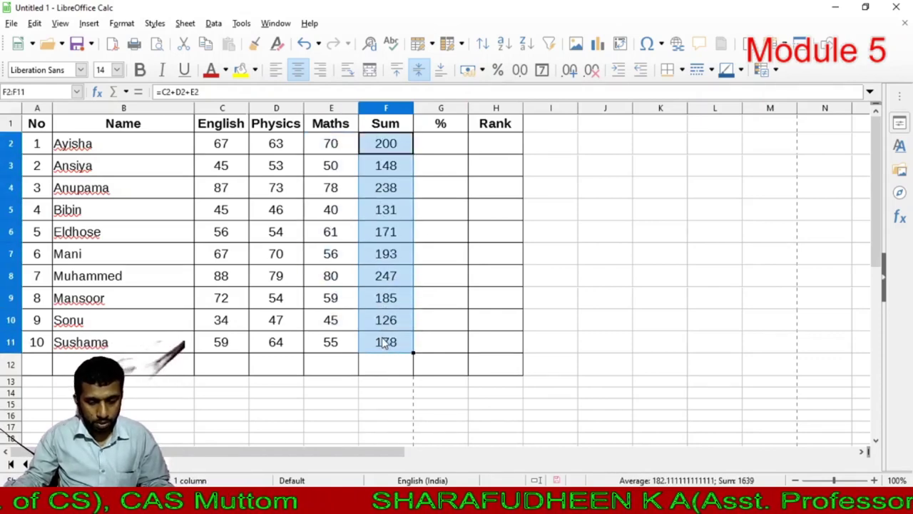
click(142, 70)
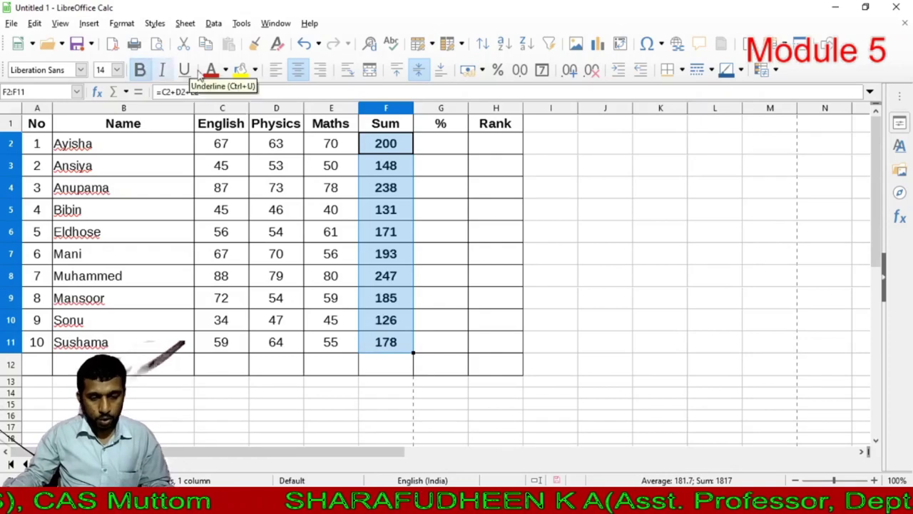
Clear the Sum formulas in F2:F11 and enter =SUM(C2:E2) in F2 to total the first student's marks.
click(428, 191)
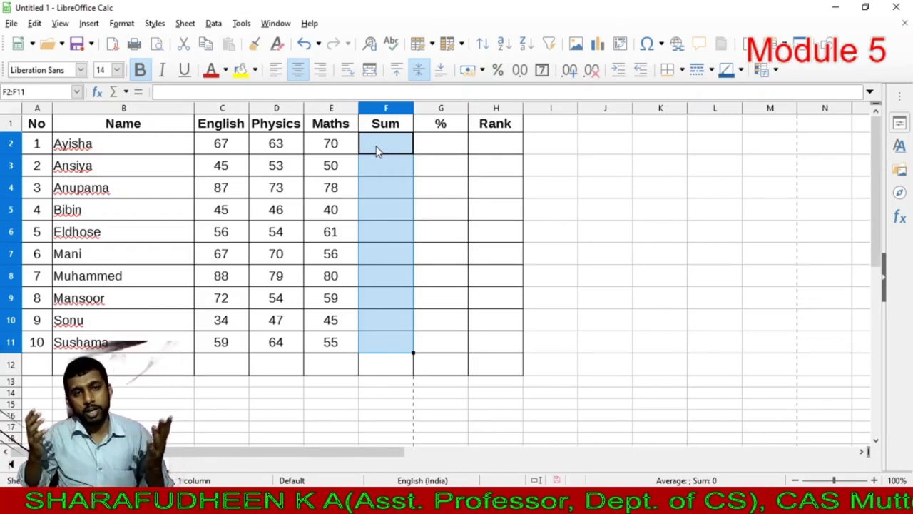
text(=)
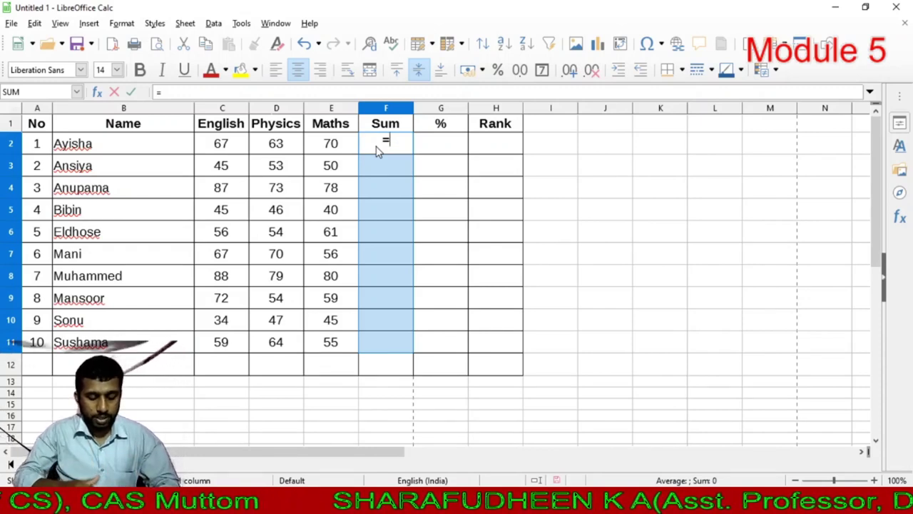
text(su)
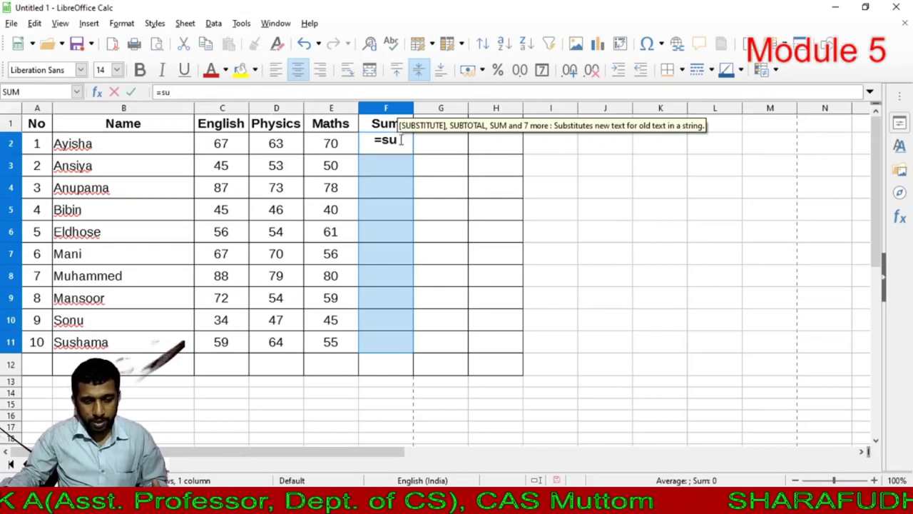
text(m)
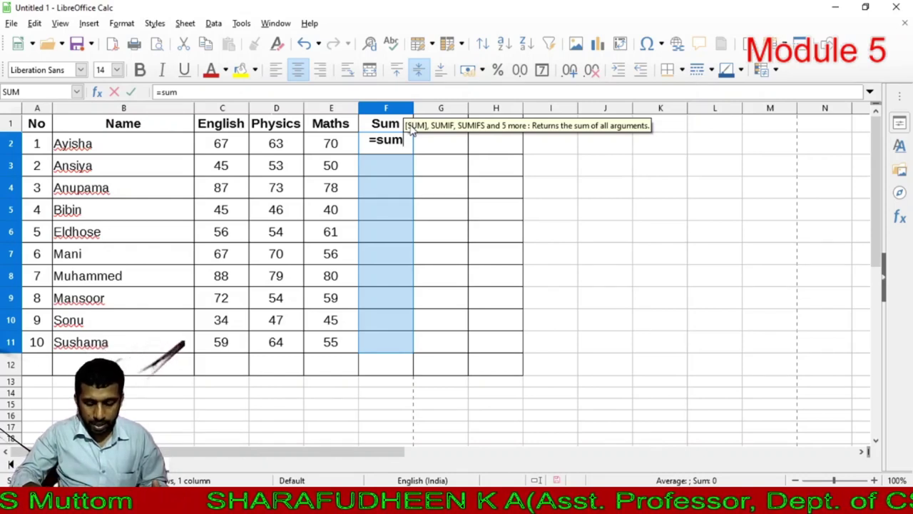
key(Return)
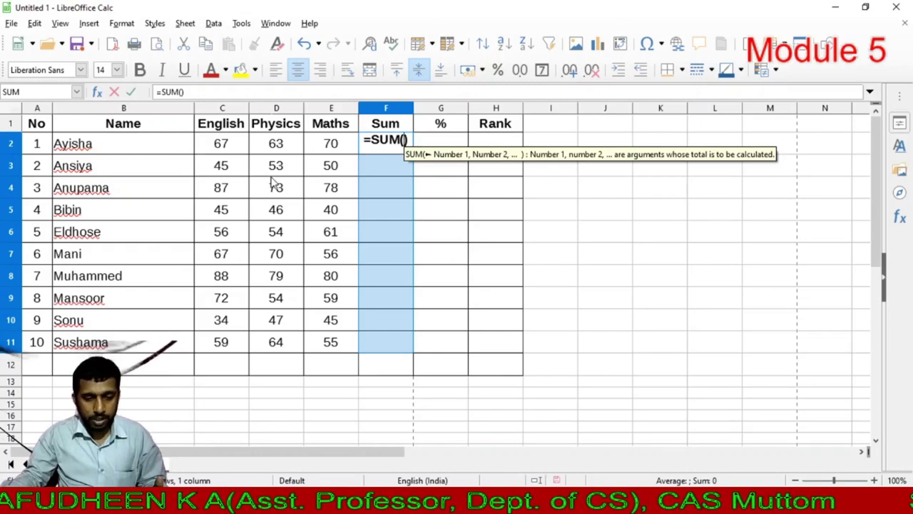
click(219, 144)
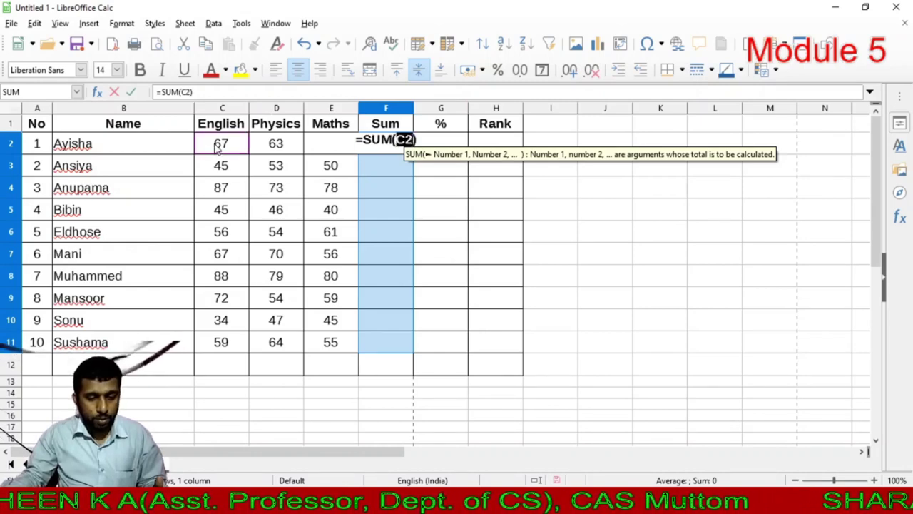
drag(219, 145, 332, 150)
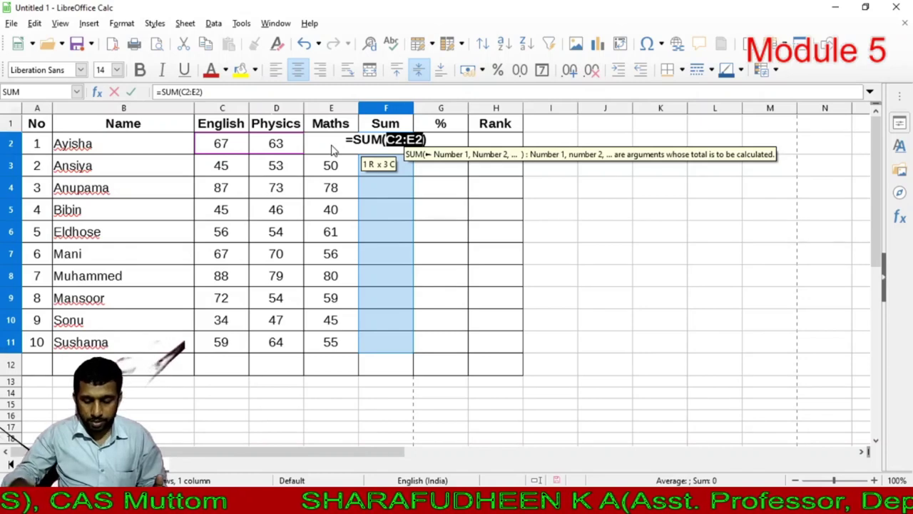
key(Return)
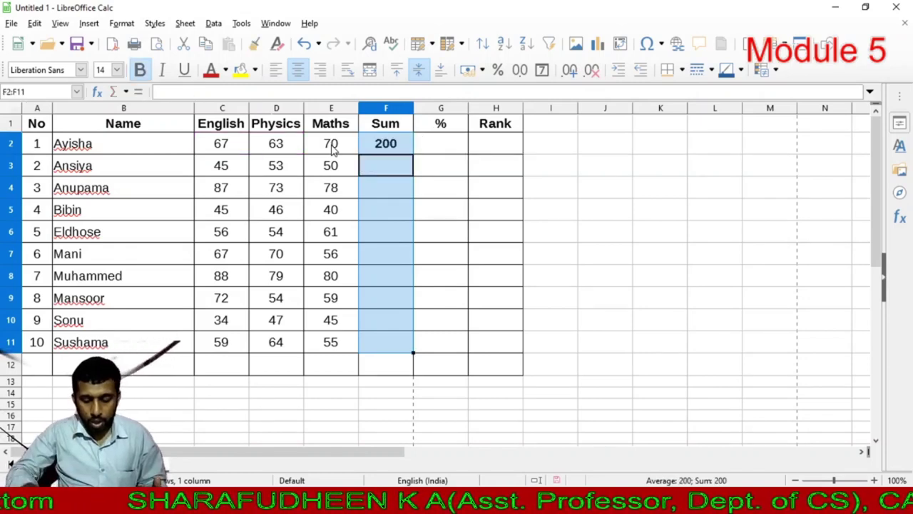
Enter the formula =SUM(C3:E3) in F3 to total the second student's marks.
text(=)
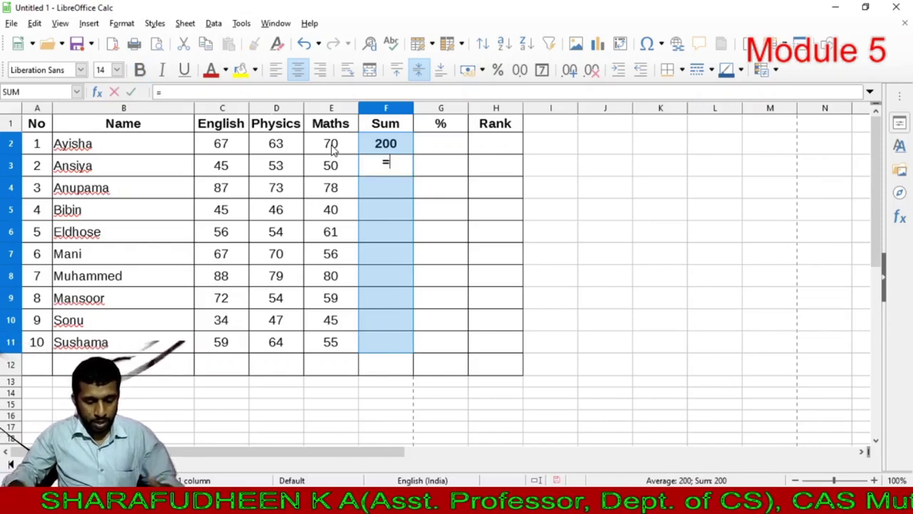
text(sum)
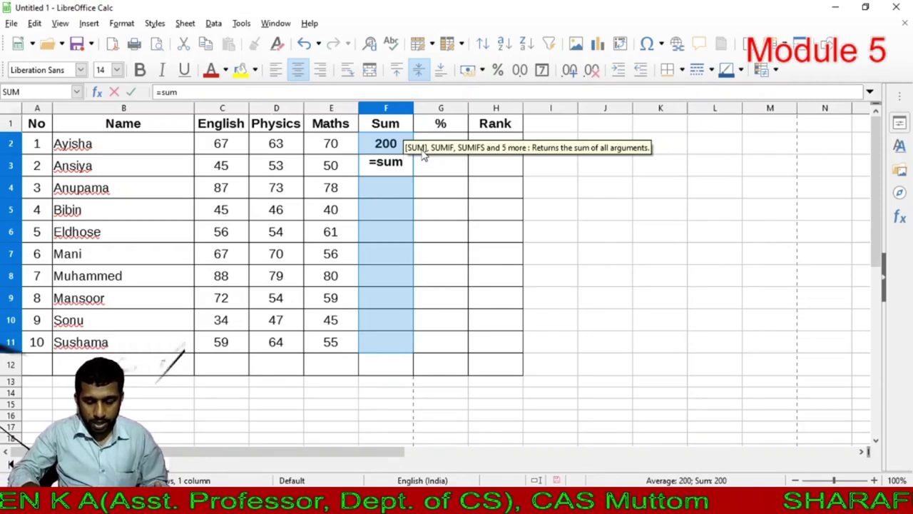
key(Return)
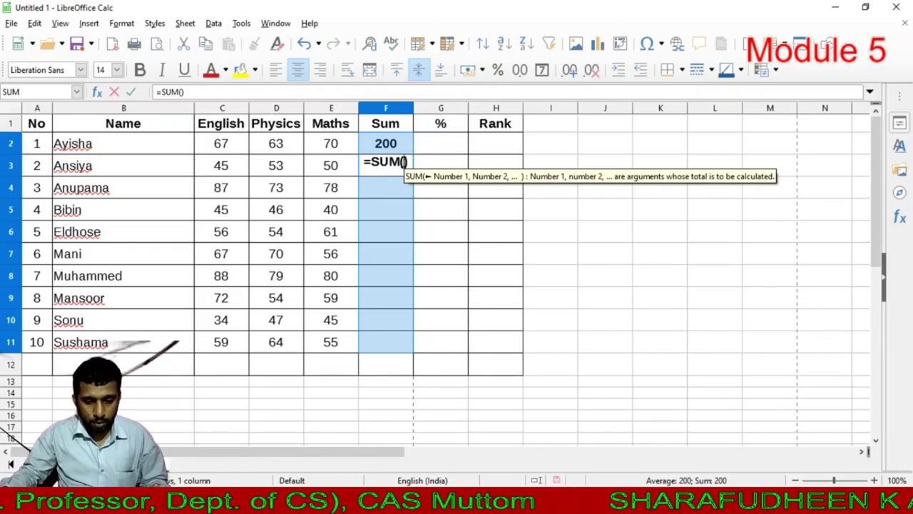
click(217, 171)
drag(217, 171, 324, 166)
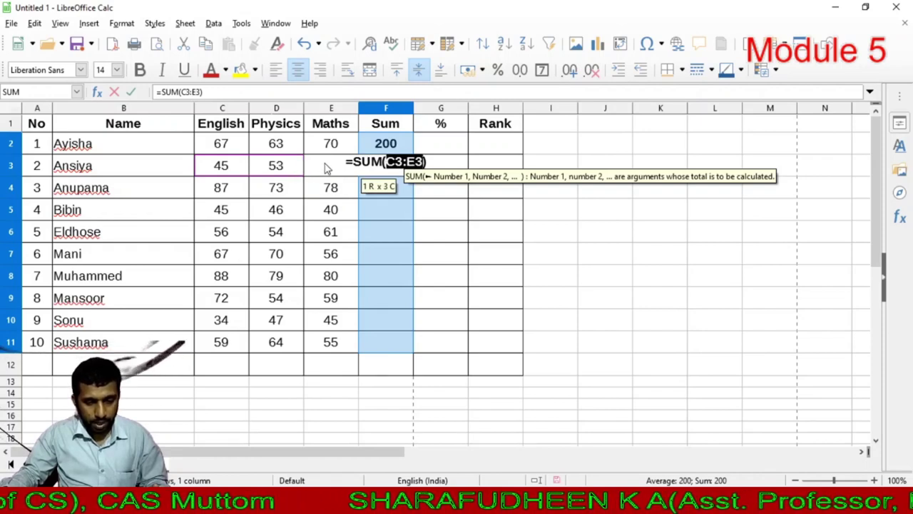
key(Return)
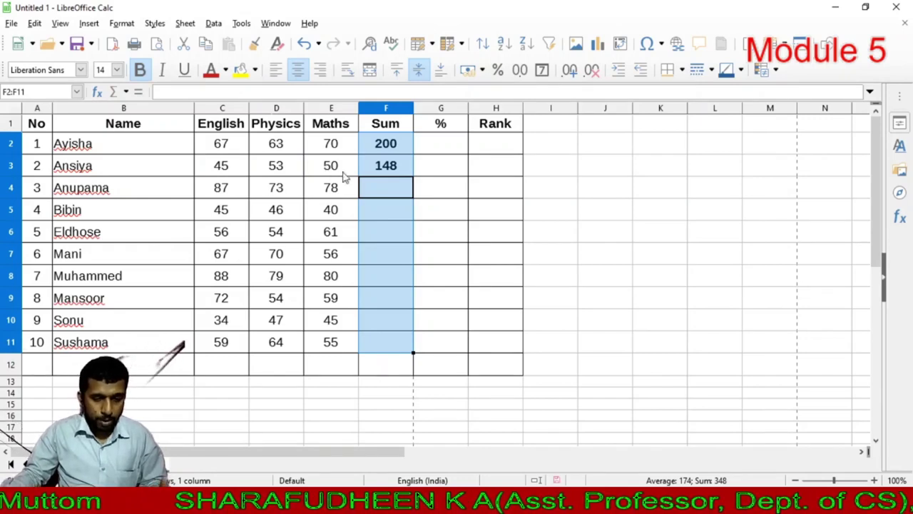
Clear the formula from F3 and autofill the SUM formula from F2 down to F11.
click(398, 171)
key(Delete)
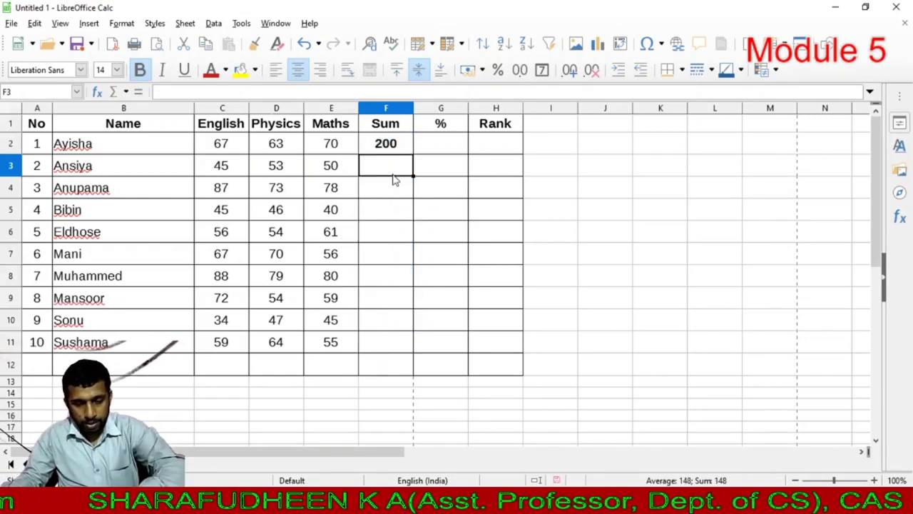
click(392, 186)
click(389, 147)
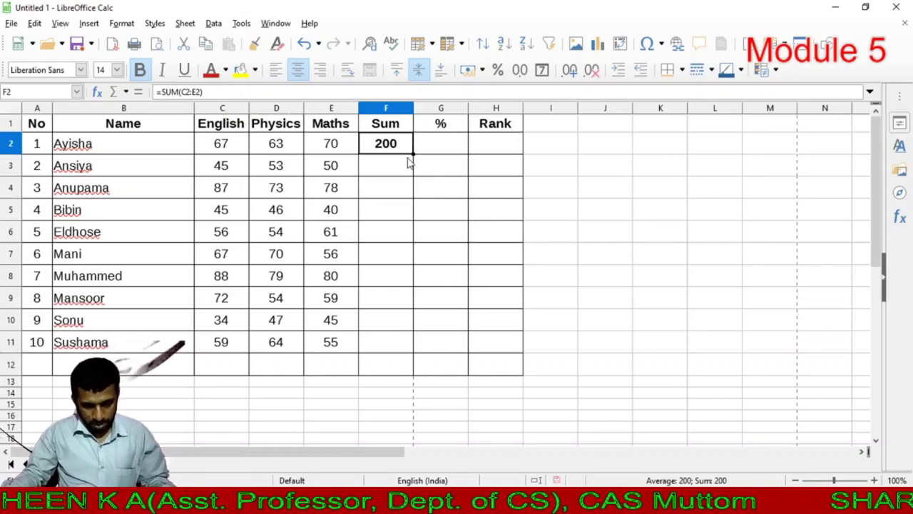
drag(412, 154, 390, 345)
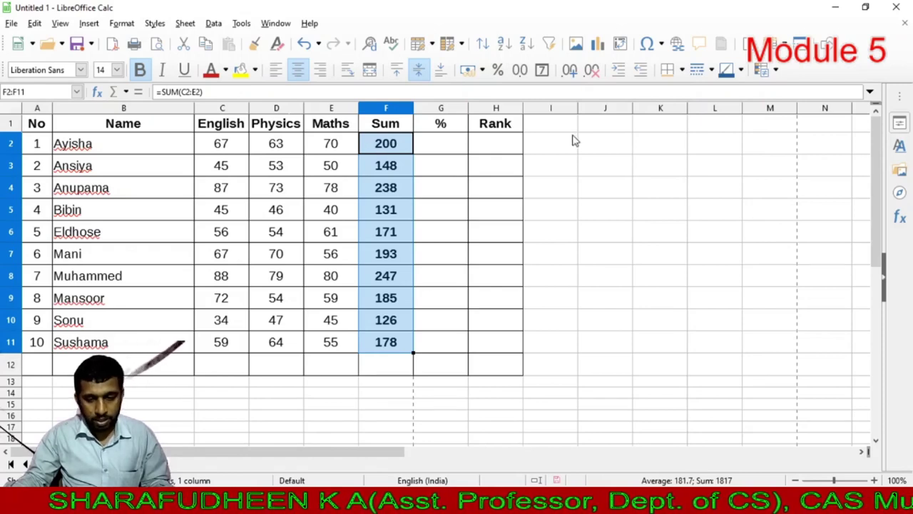
Add the first student's English and Maths marks in J2 with =C2+E2 and clear that cell again.
click(601, 147)
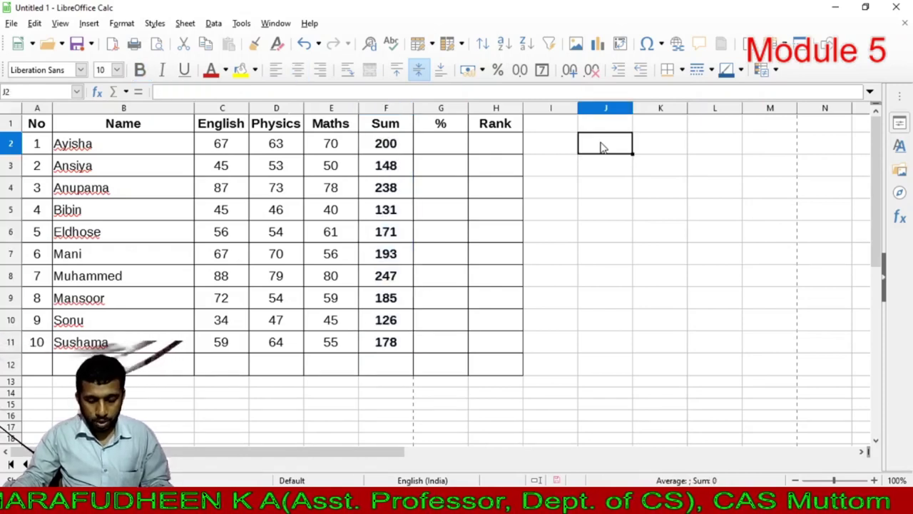
text(=)
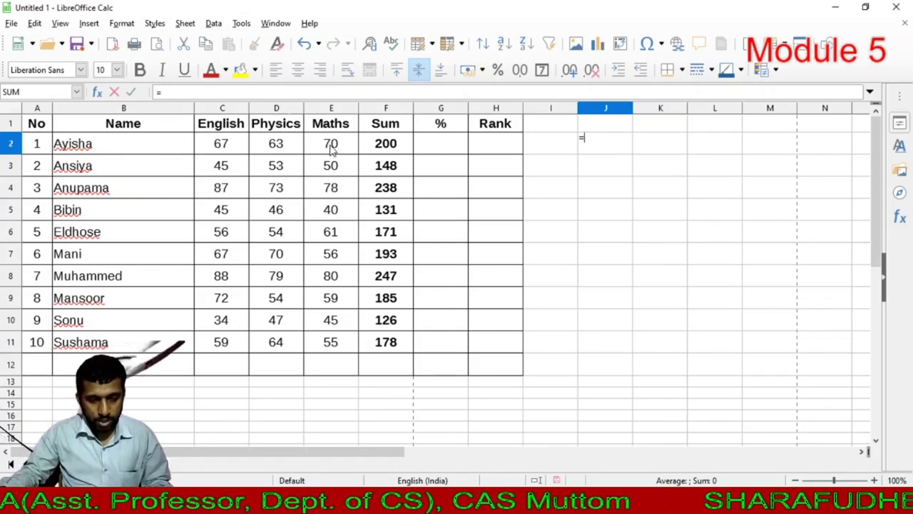
click(220, 145)
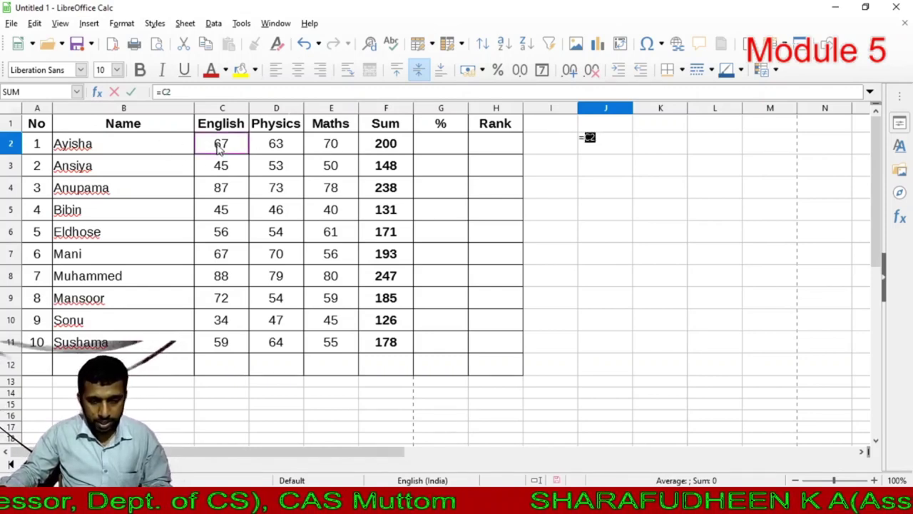
text(+)
click(323, 144)
key(Return)
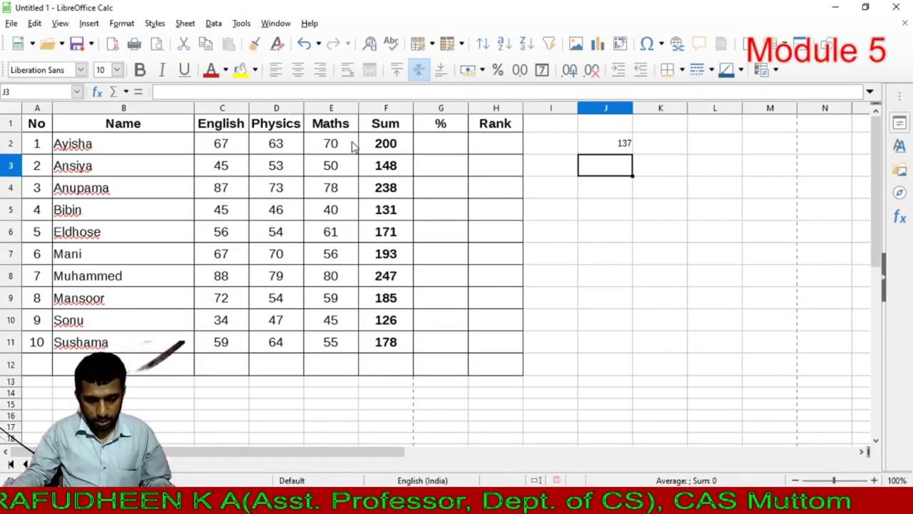
click(597, 144)
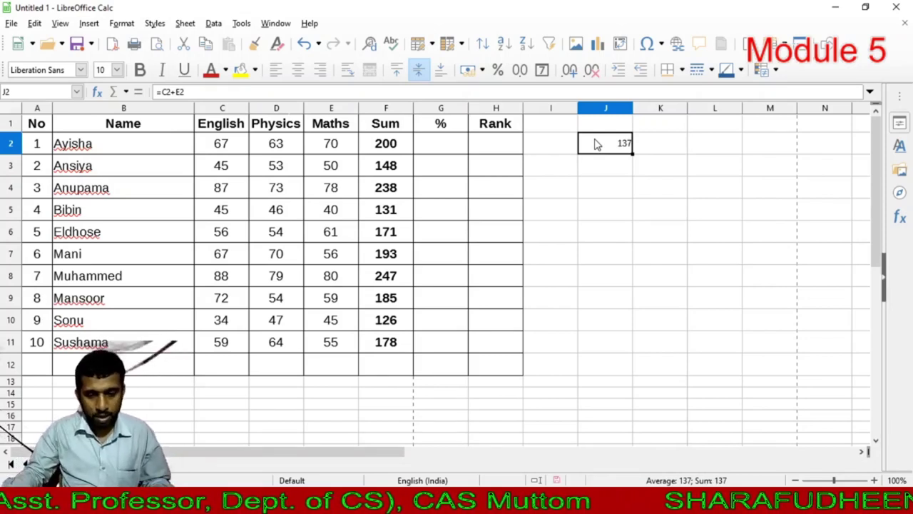
key(Delete)
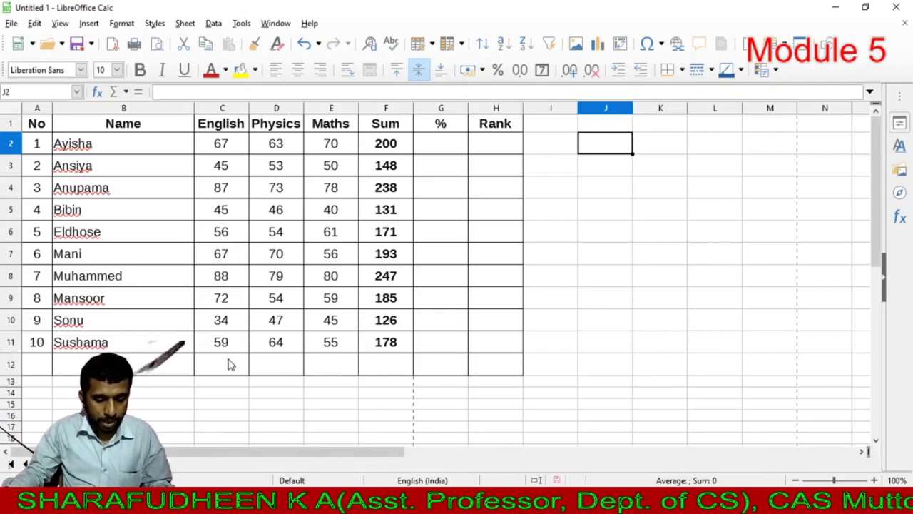
Enter the label Average in B12 below the student names.
click(150, 362)
text(Average)
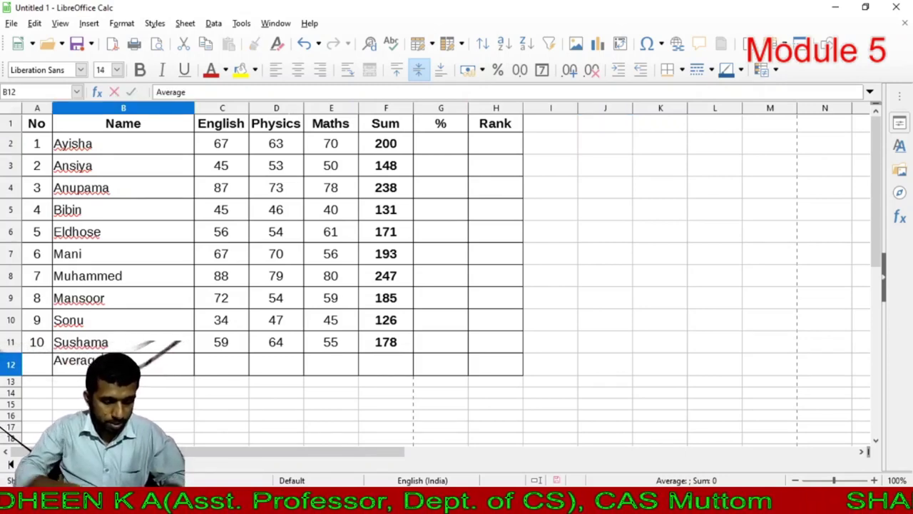
key(Return)
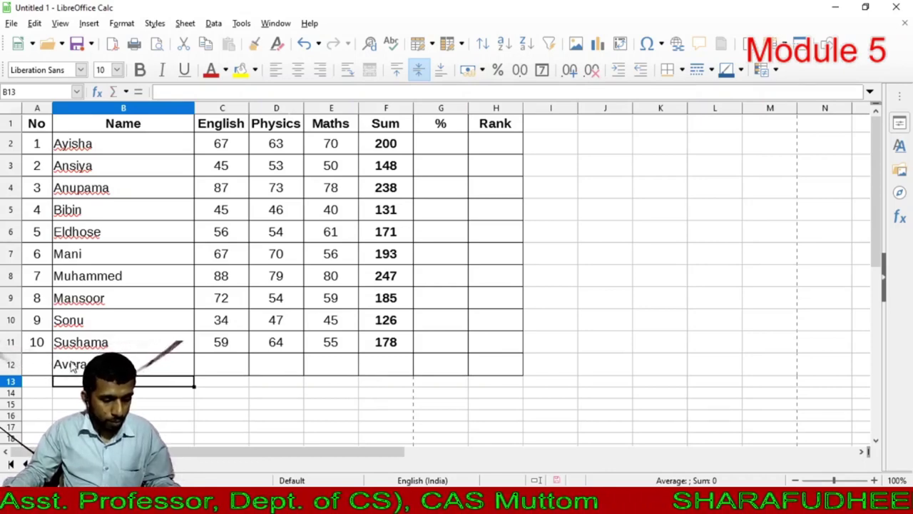
Merge and centre cells A12:B12 to hold the Average label.
click(81, 363)
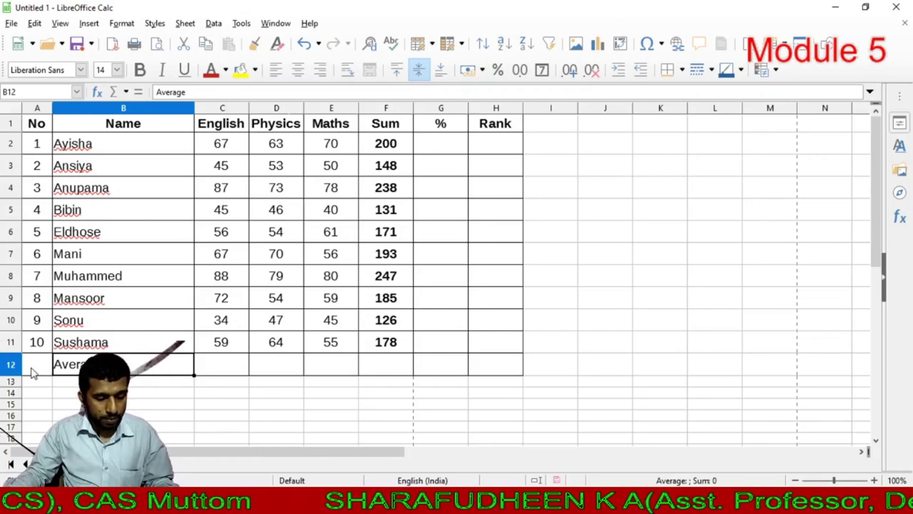
click(35, 370)
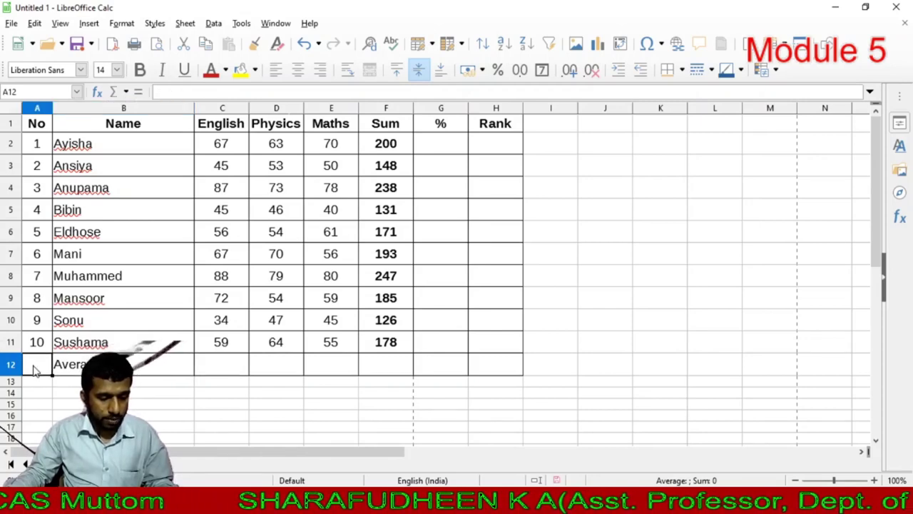
drag(41, 367, 59, 367)
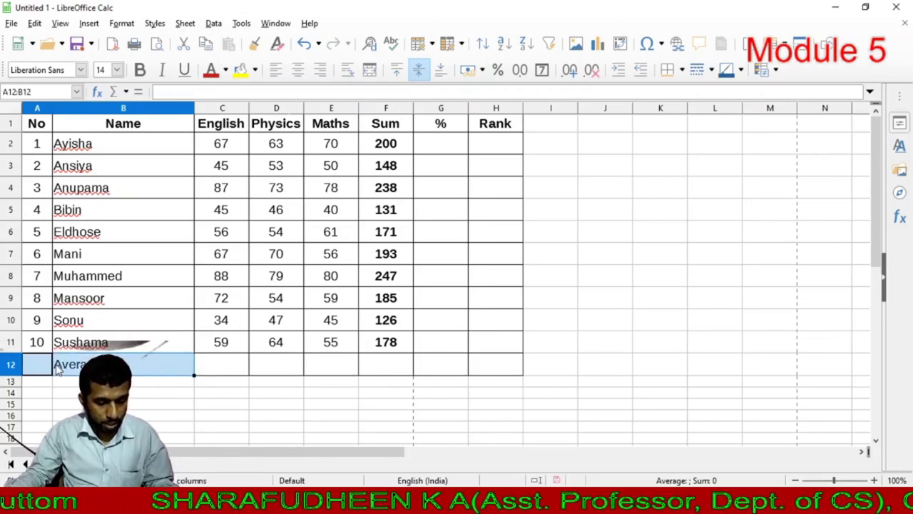
click(59, 389)
click(39, 367)
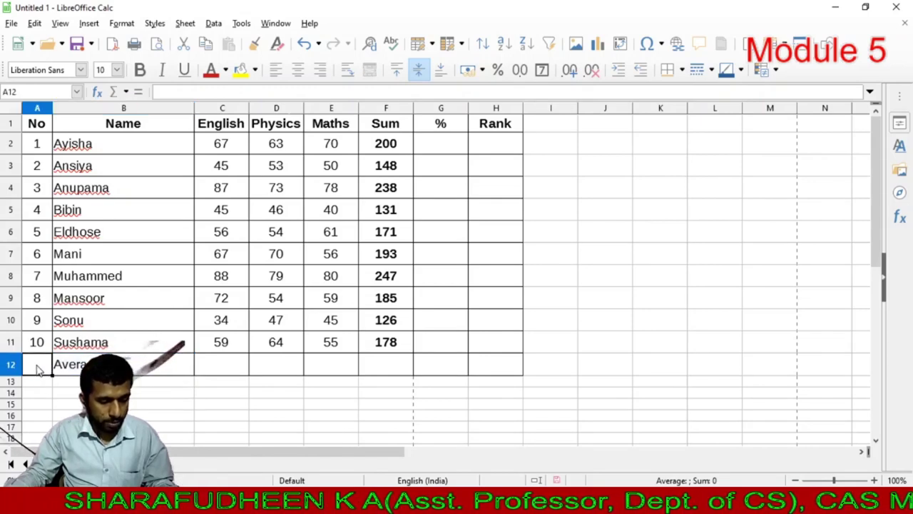
drag(45, 366, 71, 368)
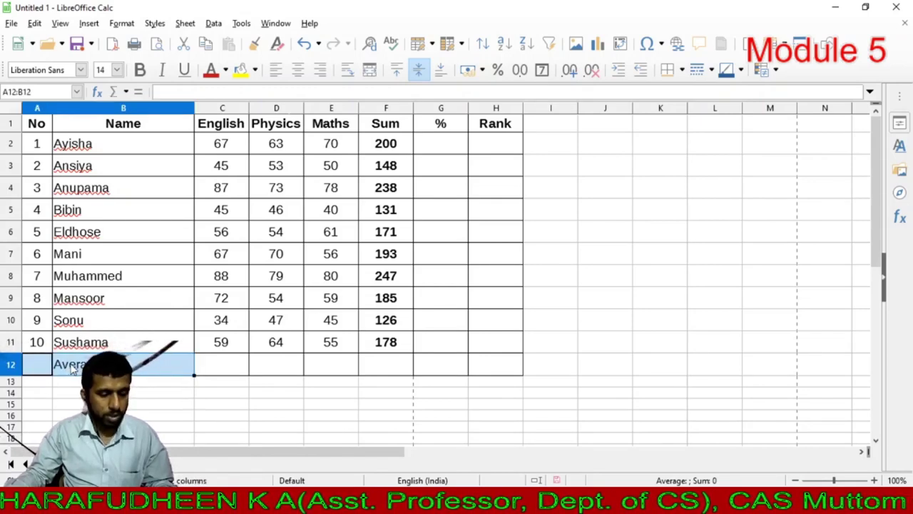
click(370, 70)
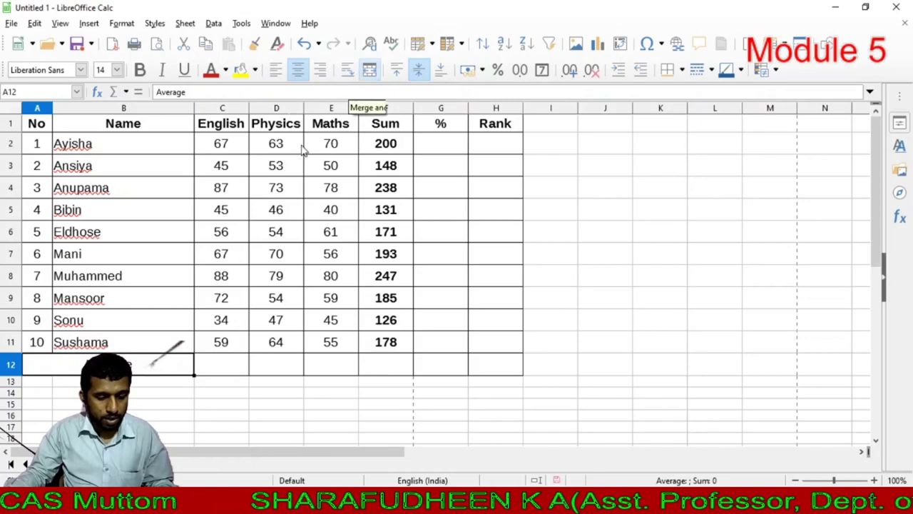
Merge and centre the block K4:L8 and enter the sample text vdvds in it.
click(39, 381)
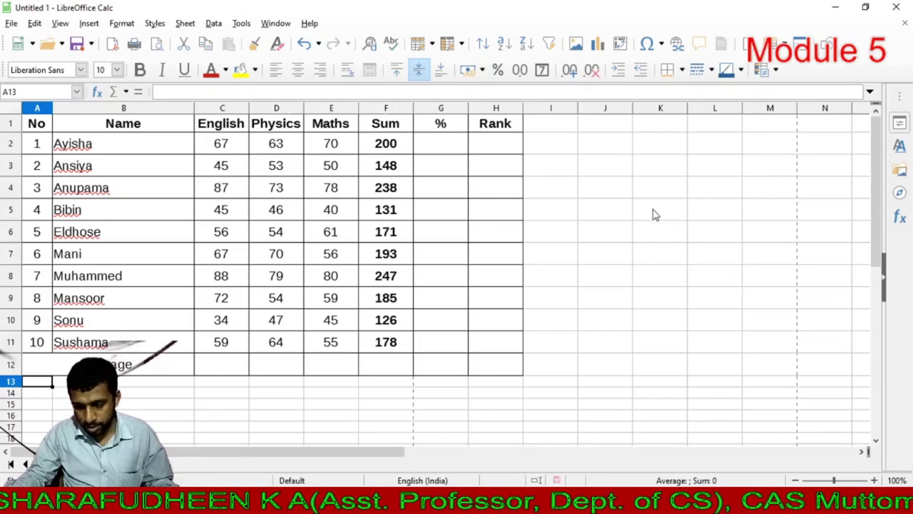
drag(653, 190, 701, 281)
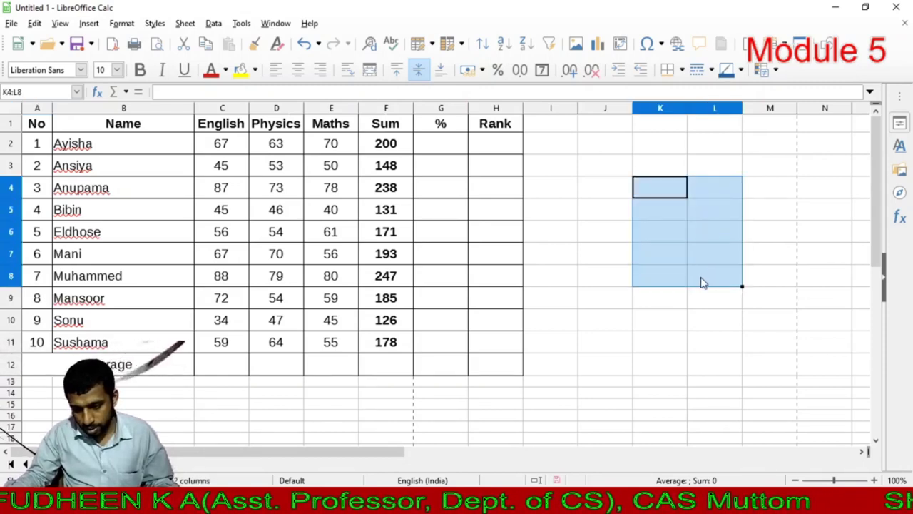
click(369, 70)
click(686, 322)
click(683, 226)
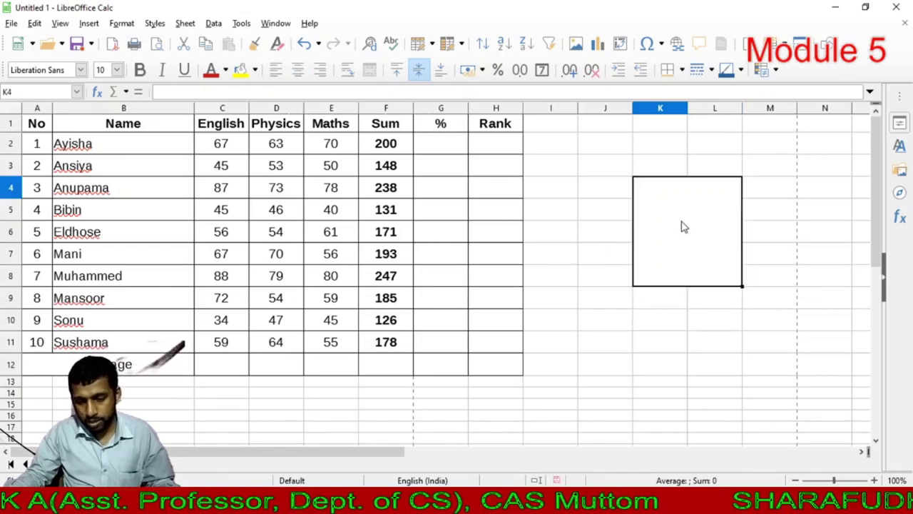
text(vdvds)
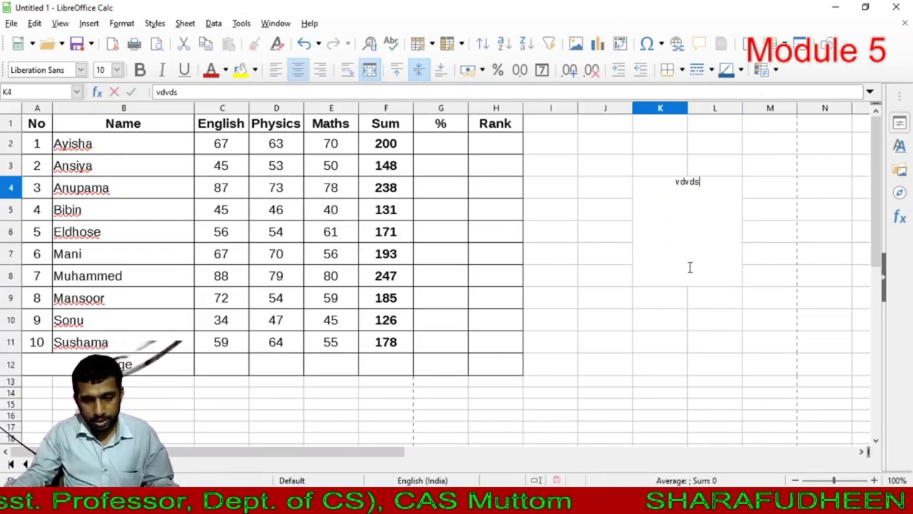
click(696, 372)
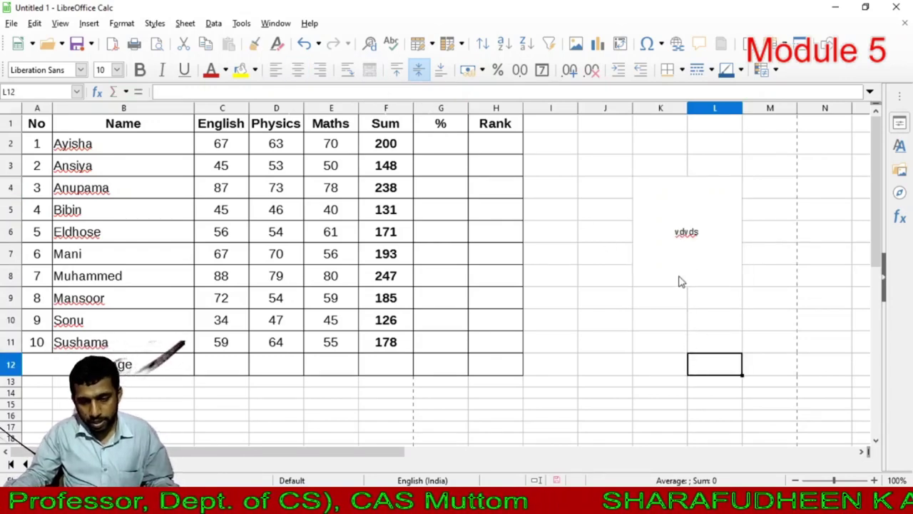
Split the merged block K4:L8 back into single cells and delete the sample text from K4.
click(683, 233)
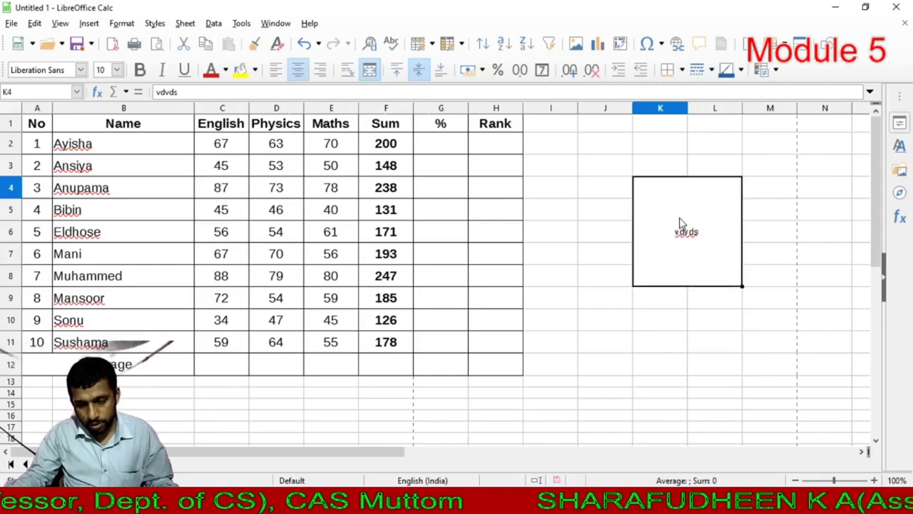
click(376, 69)
click(764, 272)
click(657, 187)
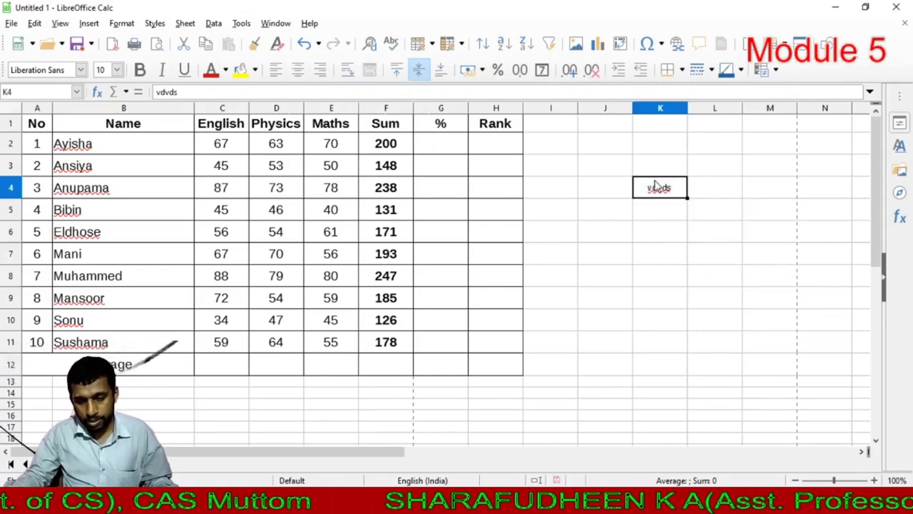
key(Delete)
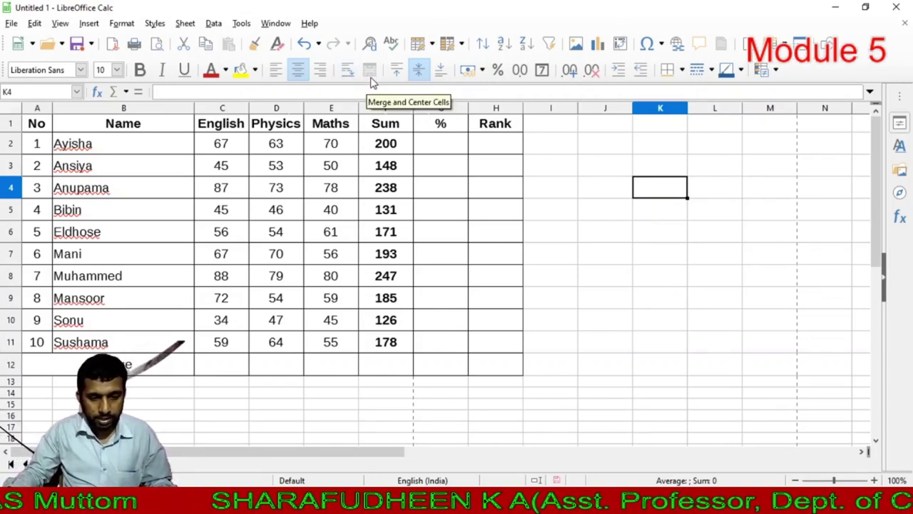
drag(592, 193, 648, 188)
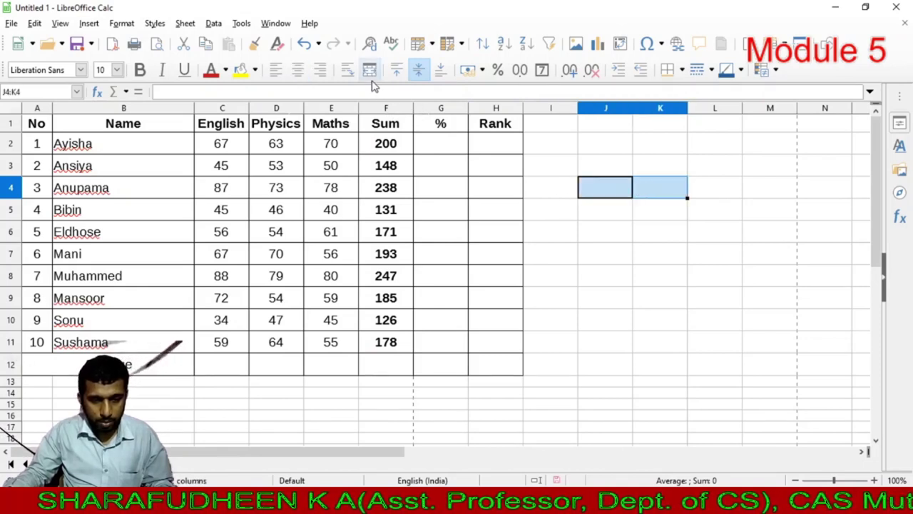
click(603, 234)
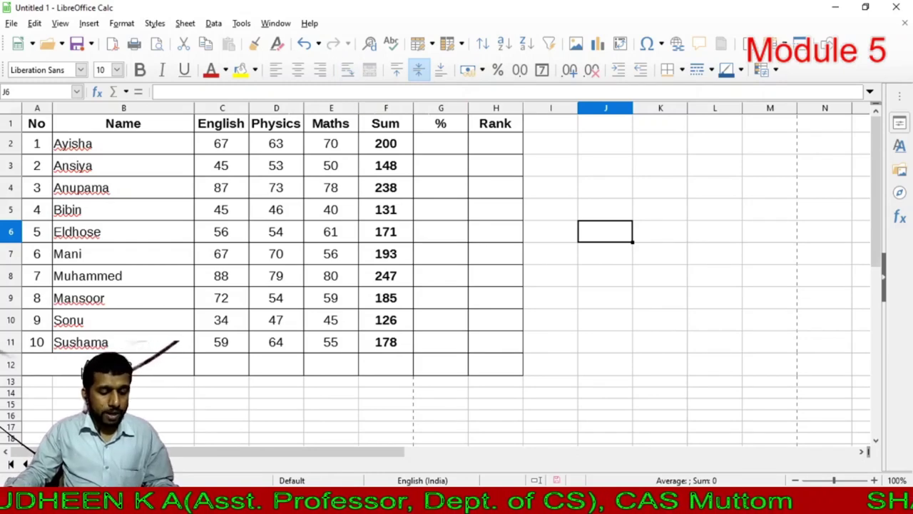
Make the Average label in the merged cell A12 bold.
click(43, 363)
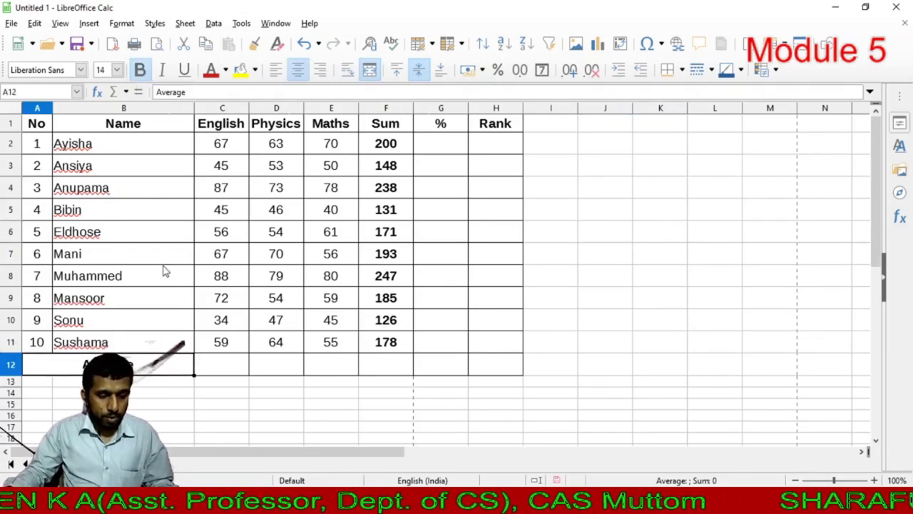
Calculate the average English mark in C12 with the formula =AVERAGE(C2:C11).
click(204, 367)
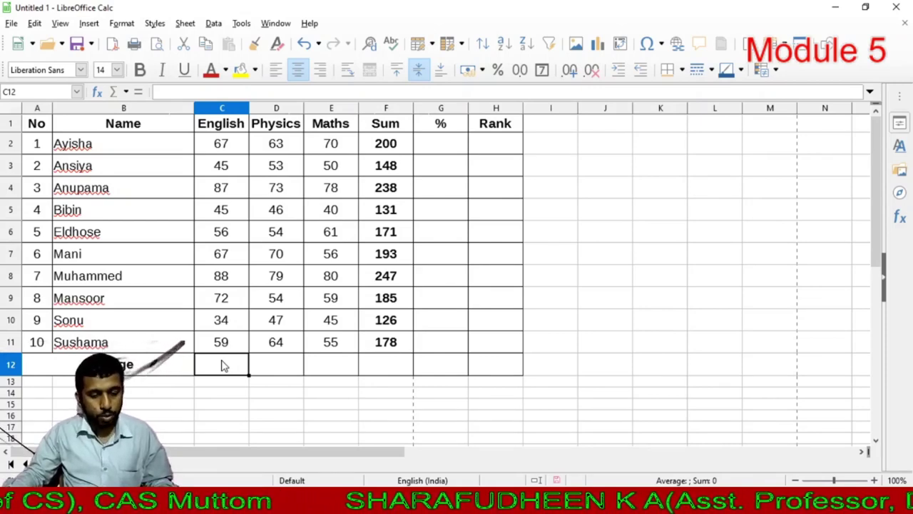
text(=)
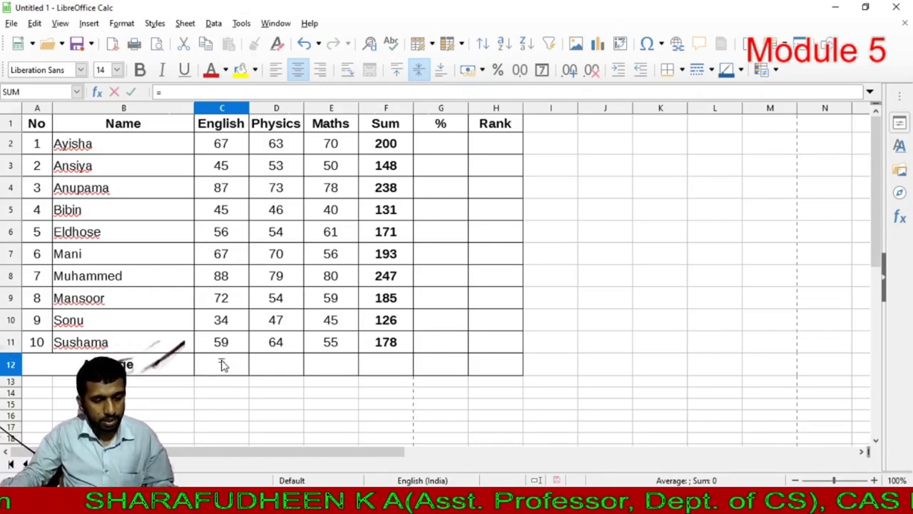
text(av)
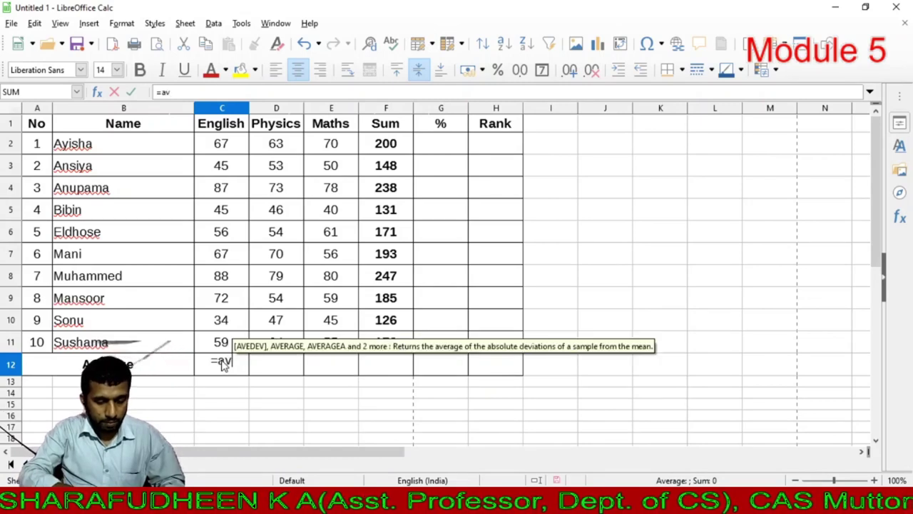
text(e)
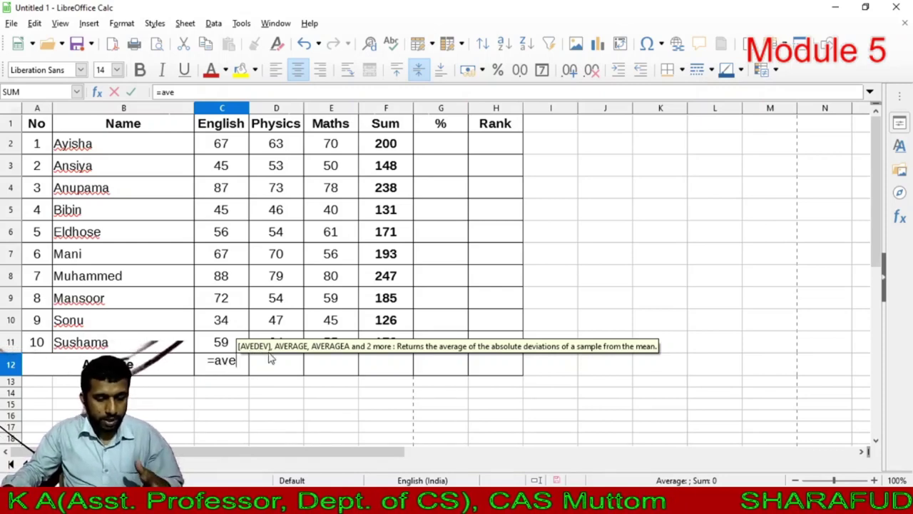
text(r)
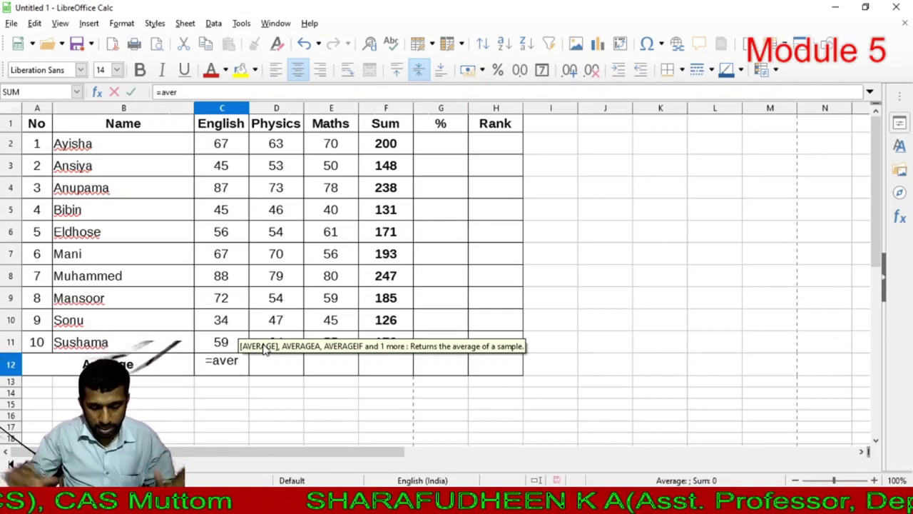
key(Return)
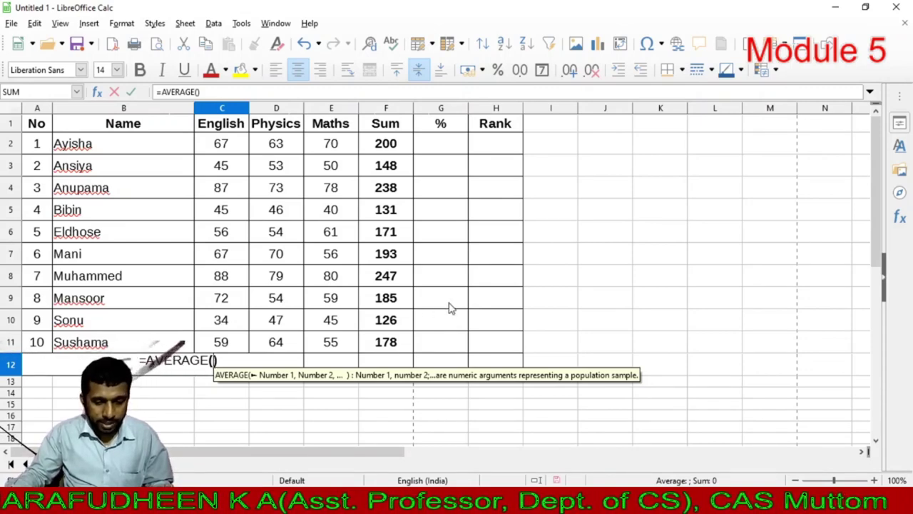
drag(224, 147, 211, 341)
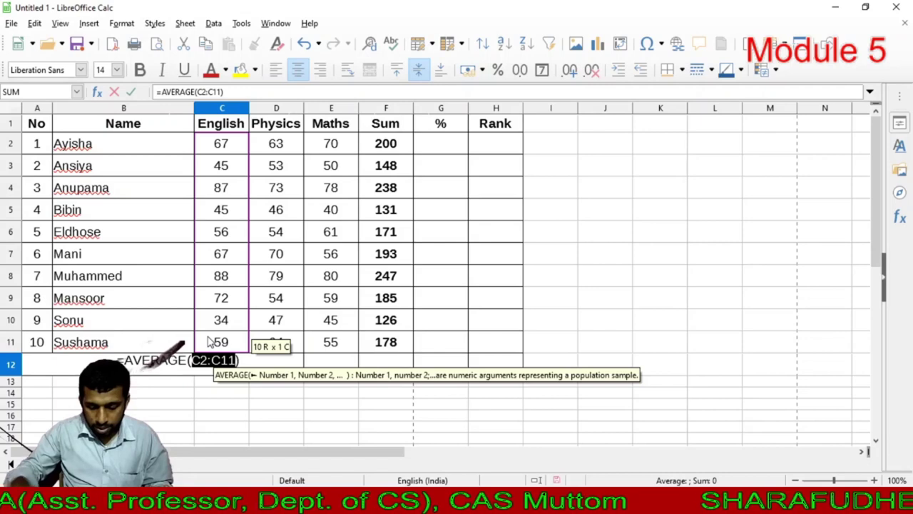
key(Return)
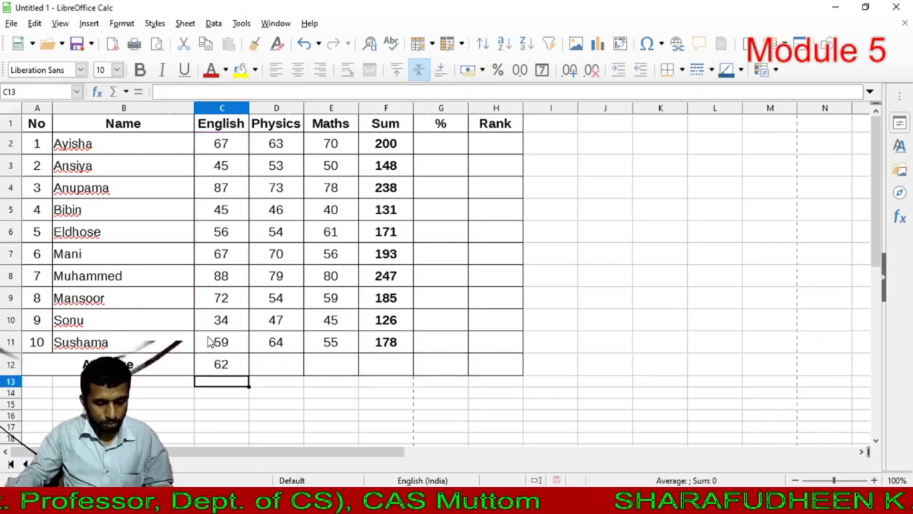
click(223, 364)
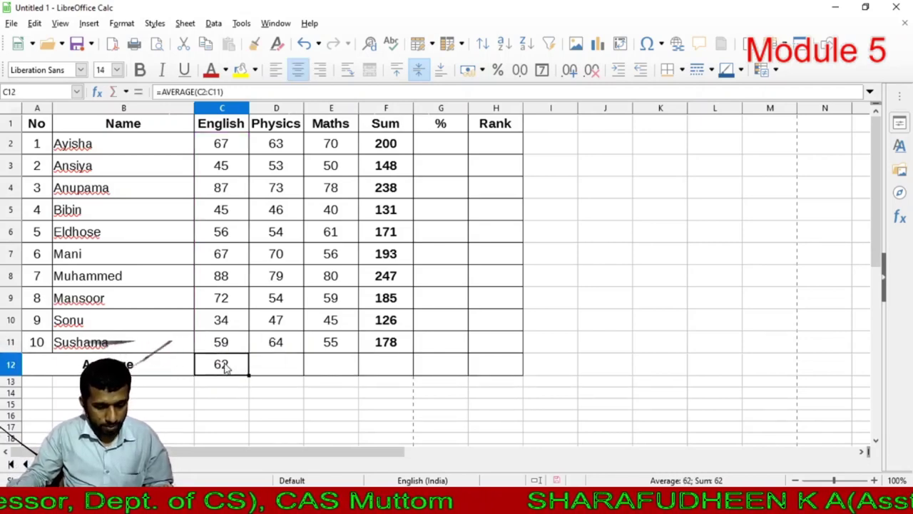
Autofill the AVERAGE formula from C12 across the Physics, Maths and Sum columns to F12.
click(255, 368)
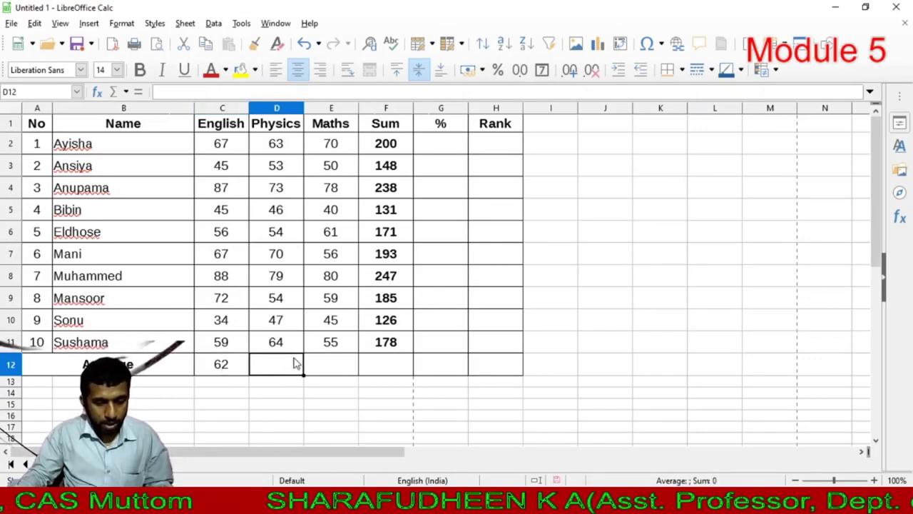
click(224, 365)
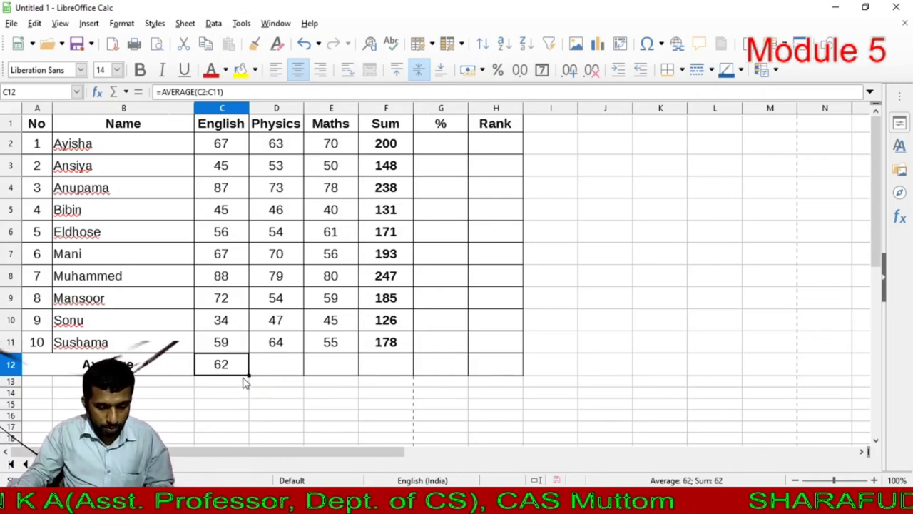
drag(246, 372, 223, 348)
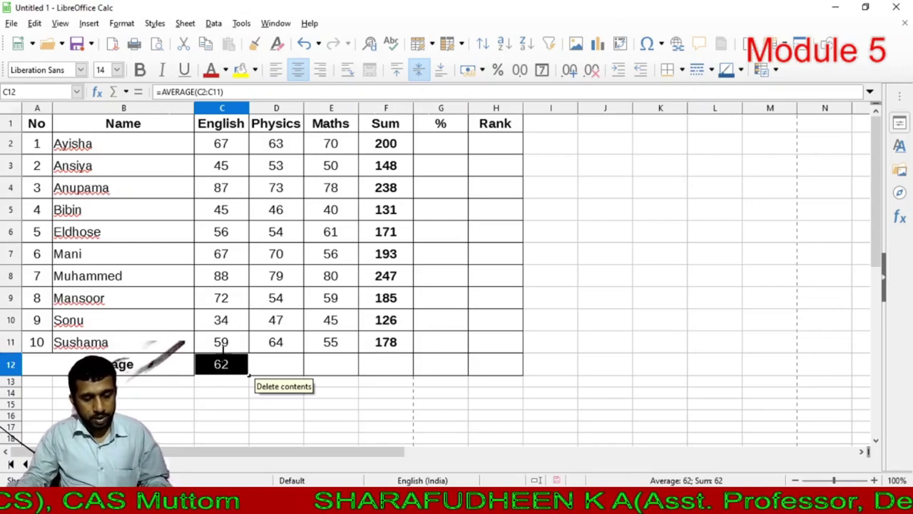
drag(223, 348, 399, 365)
click(385, 394)
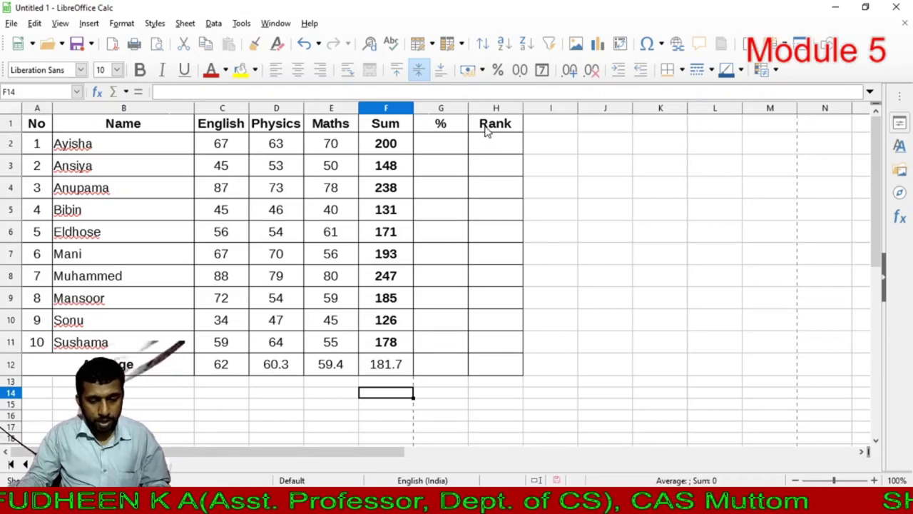
Make the average values in C12:F12 bold.
drag(222, 369, 383, 373)
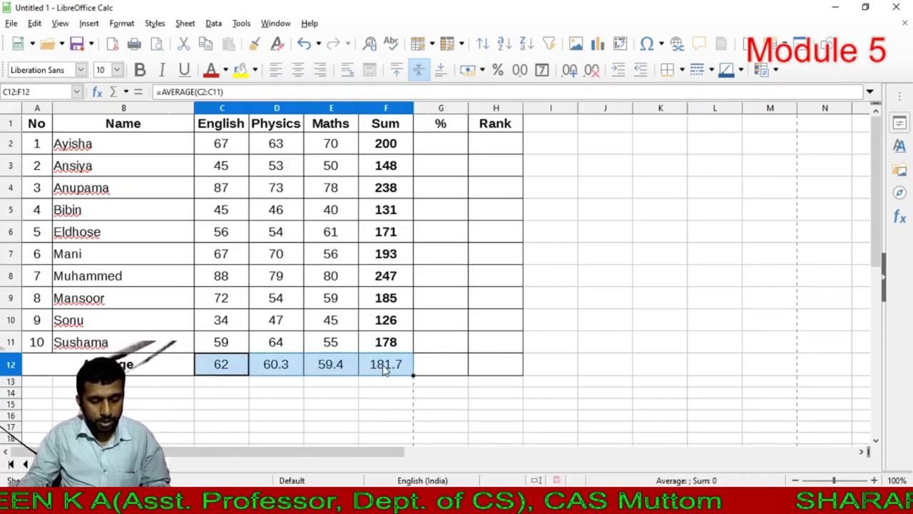
click(139, 69)
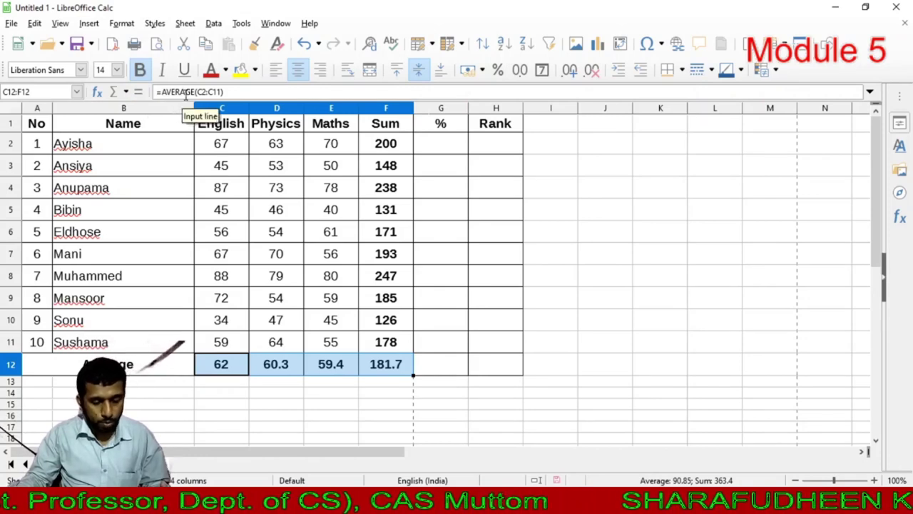
click(285, 367)
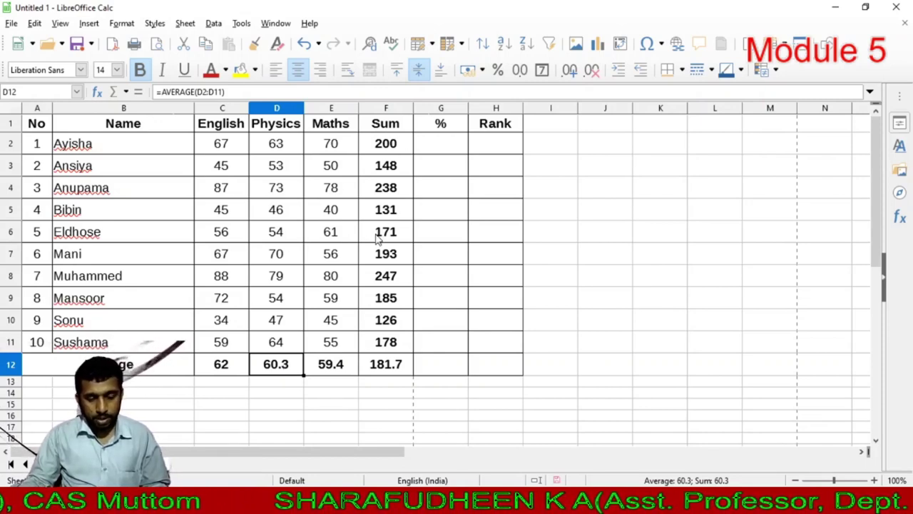
Clear the average formulas from C12:F12.
click(218, 366)
drag(218, 365, 379, 365)
key(Delete)
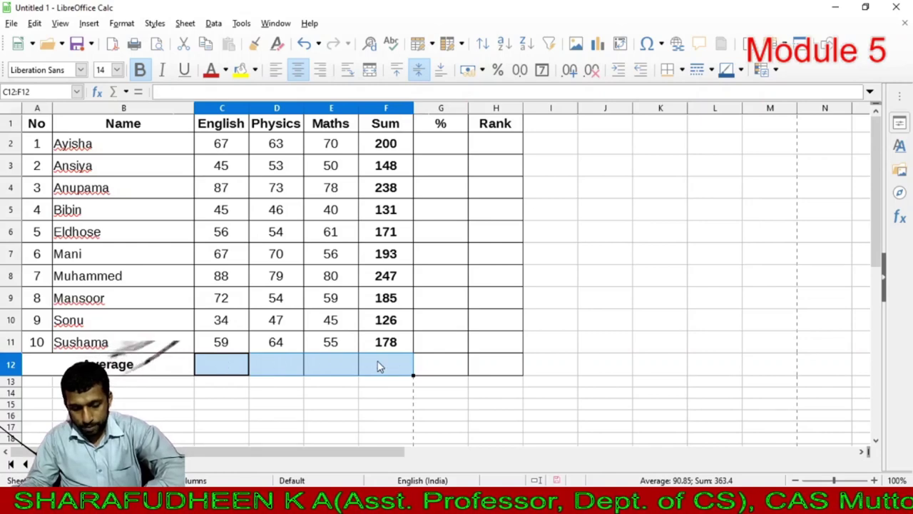
click(220, 361)
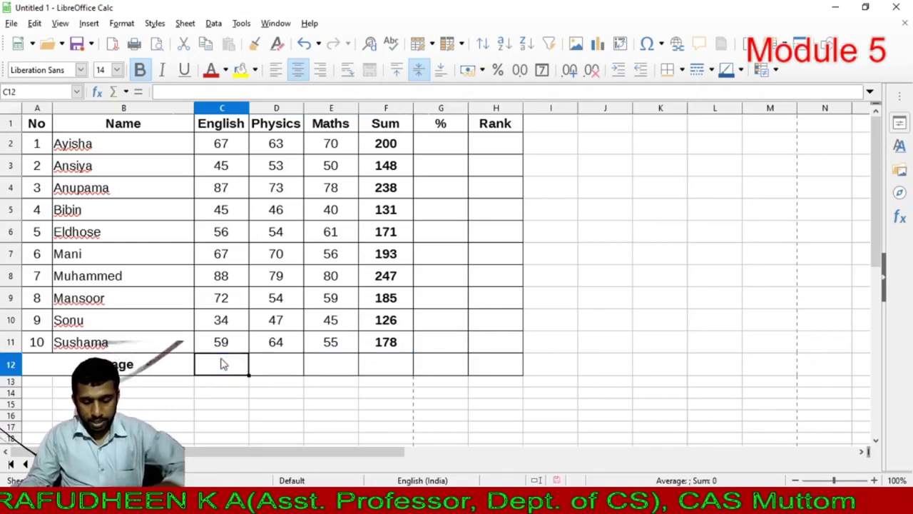
click(223, 397)
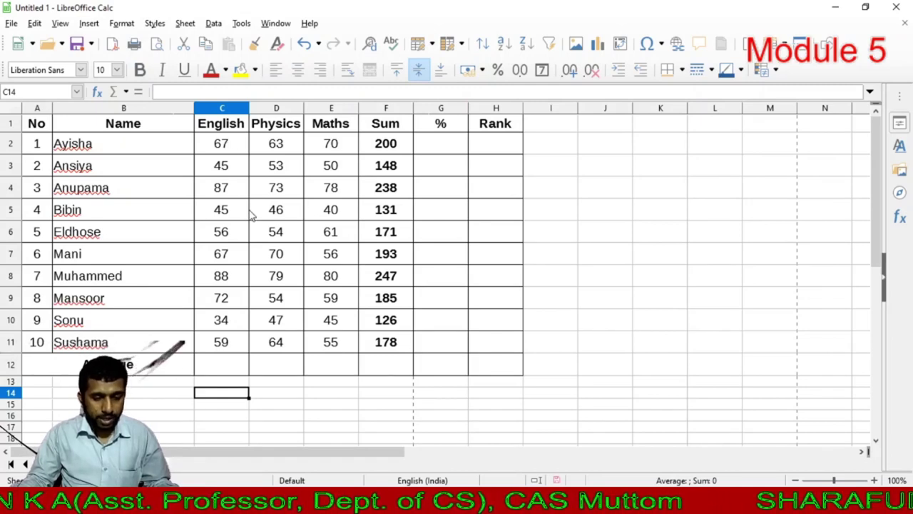
Insert the English average in C12 by applying the ready-made Average function to the range C2:C12.
drag(228, 145, 199, 343)
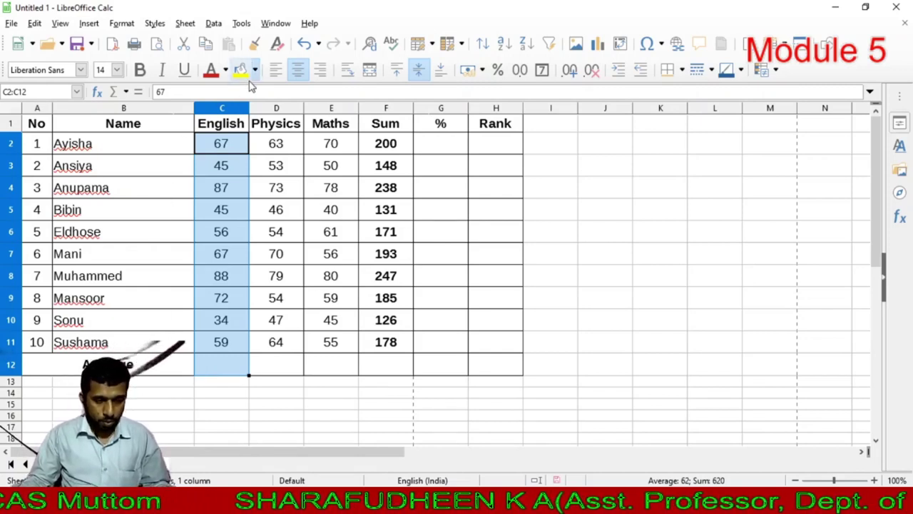
click(125, 93)
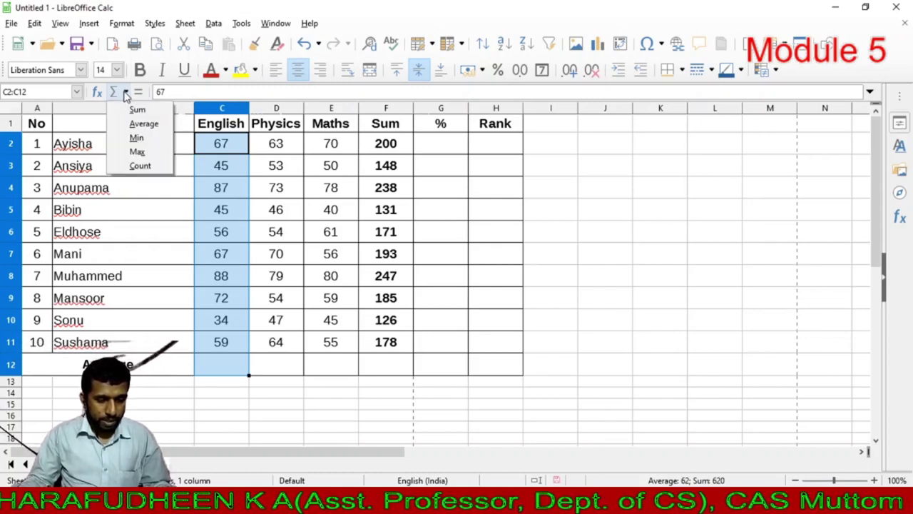
click(143, 123)
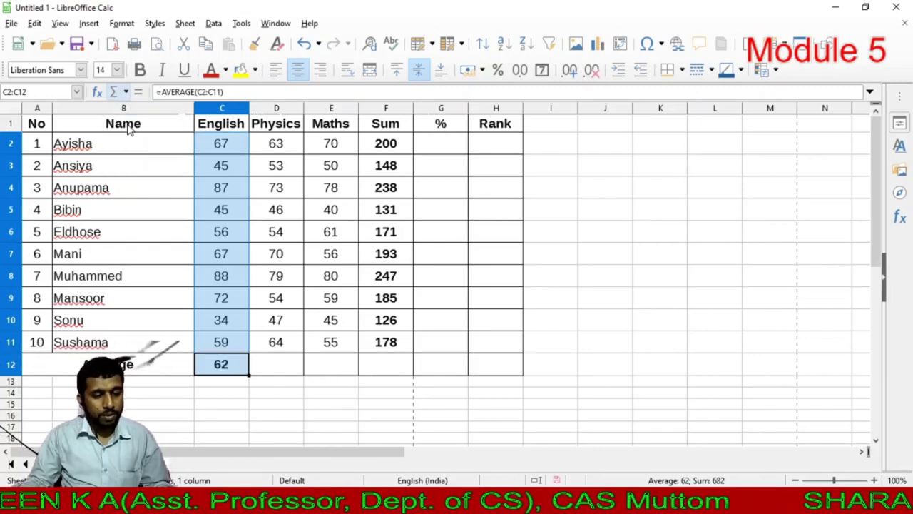
mouse_move(248, 374)
mouse_down()
mouse_move(333, 364)
mouse_move(246, 368)
mouse_up()
click(211, 372)
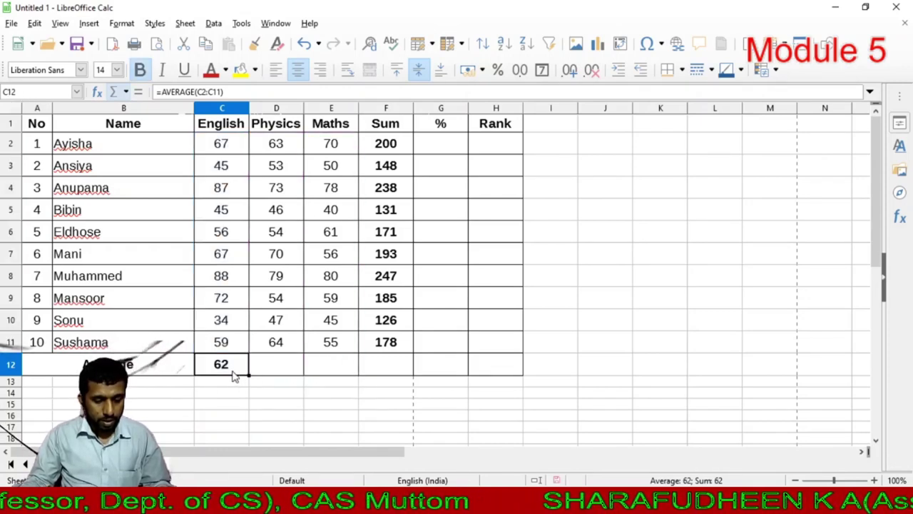
click(214, 404)
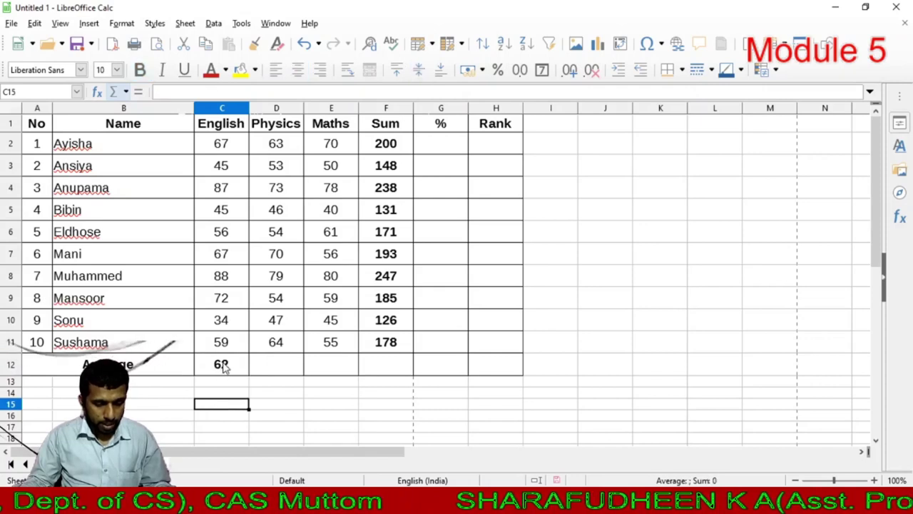
Autofill the AVERAGE formula from C12 across the Physics and Maths columns to E12.
click(223, 364)
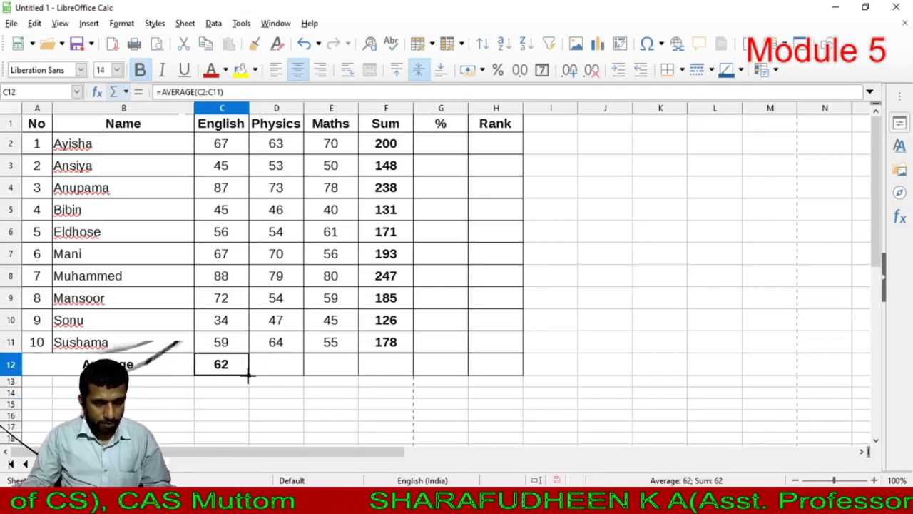
drag(248, 373, 340, 375)
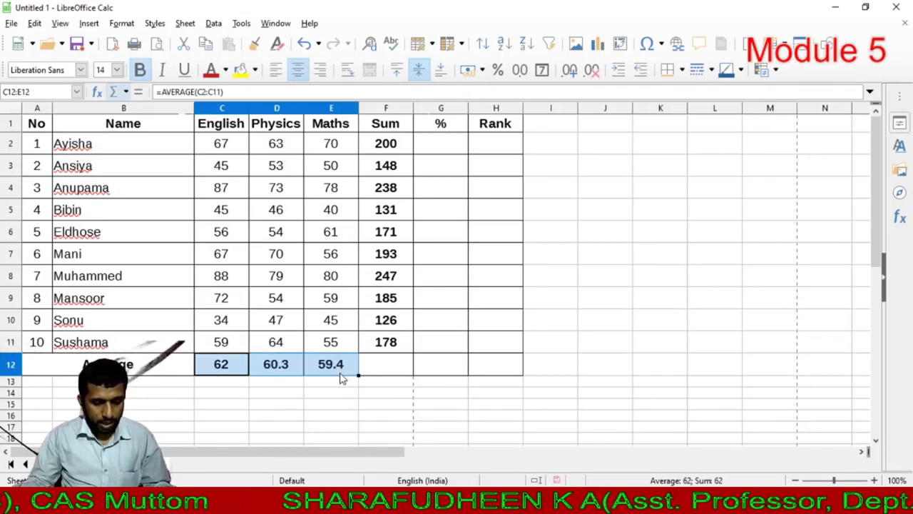
click(253, 395)
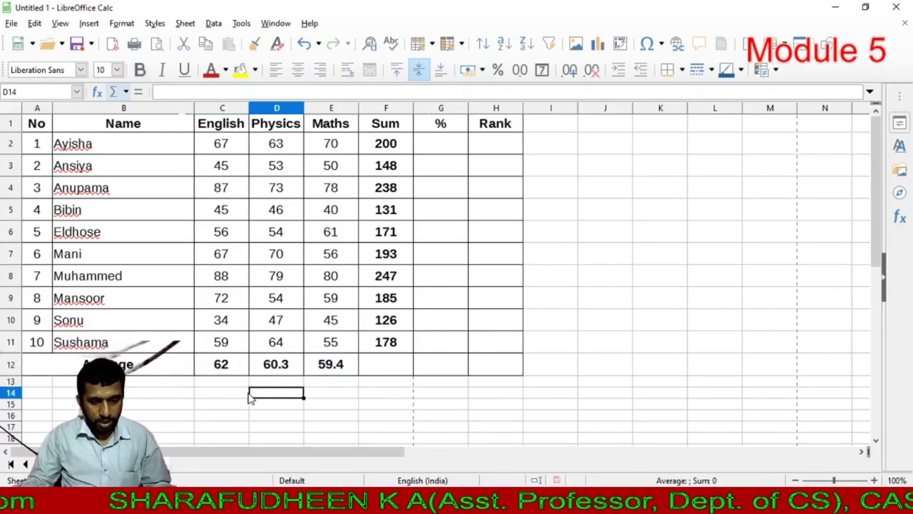
Clear the sum formulas of the first two students in F2 and F3.
click(382, 146)
key(Delete)
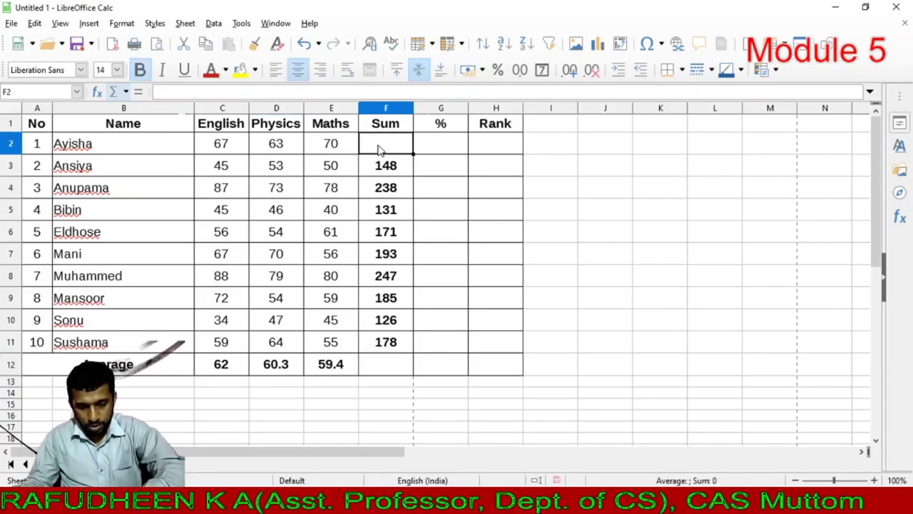
click(383, 165)
key(Delete)
click(386, 189)
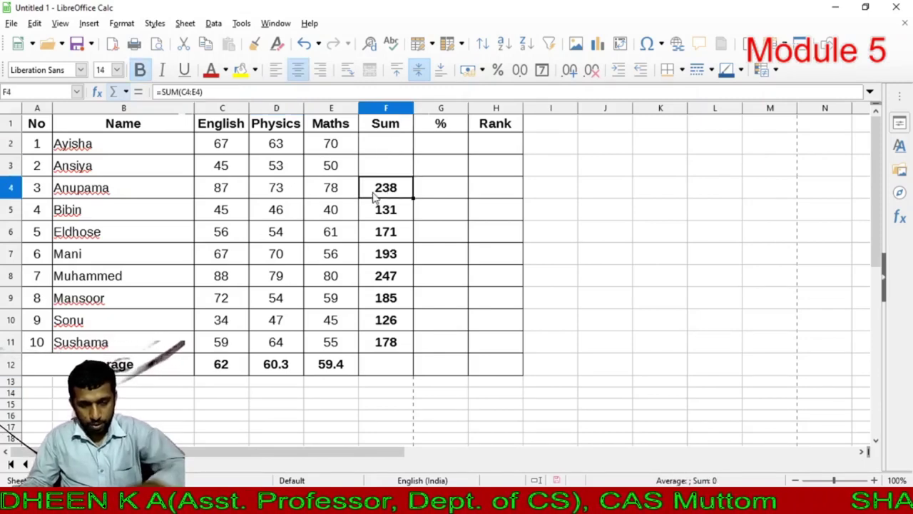
Insert the first student's total in F2 by applying the ready-made Sum function to the range C2:F2.
click(380, 150)
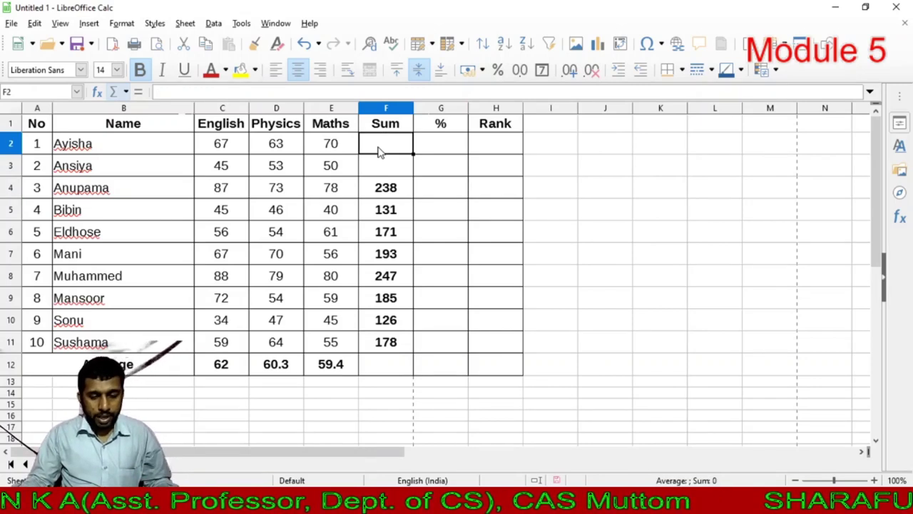
drag(226, 148, 365, 146)
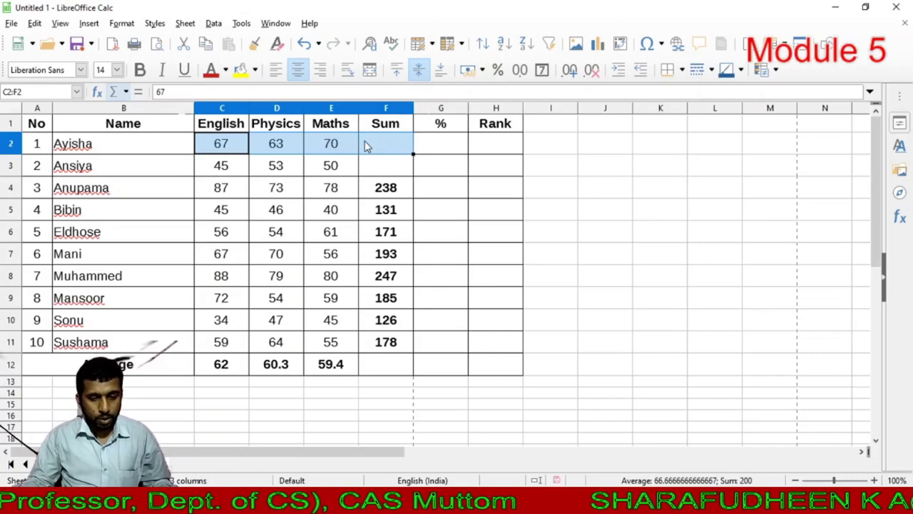
click(125, 92)
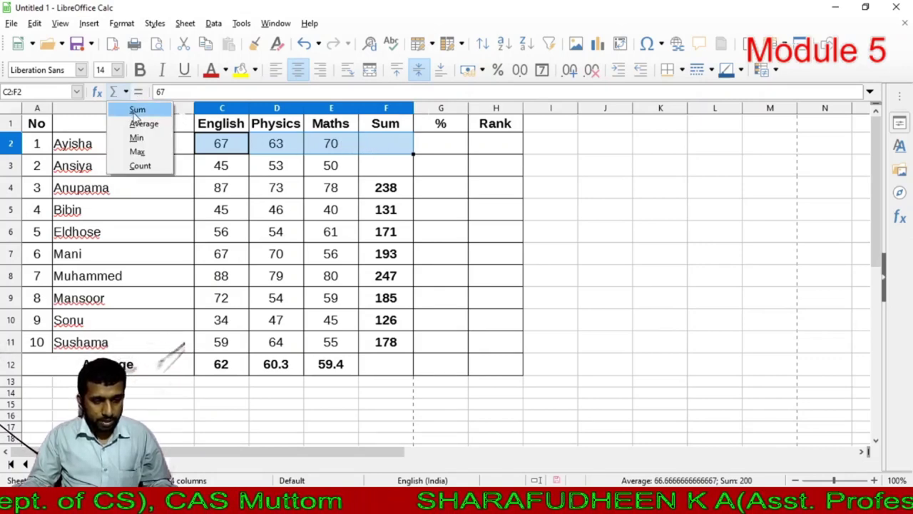
click(137, 110)
click(391, 145)
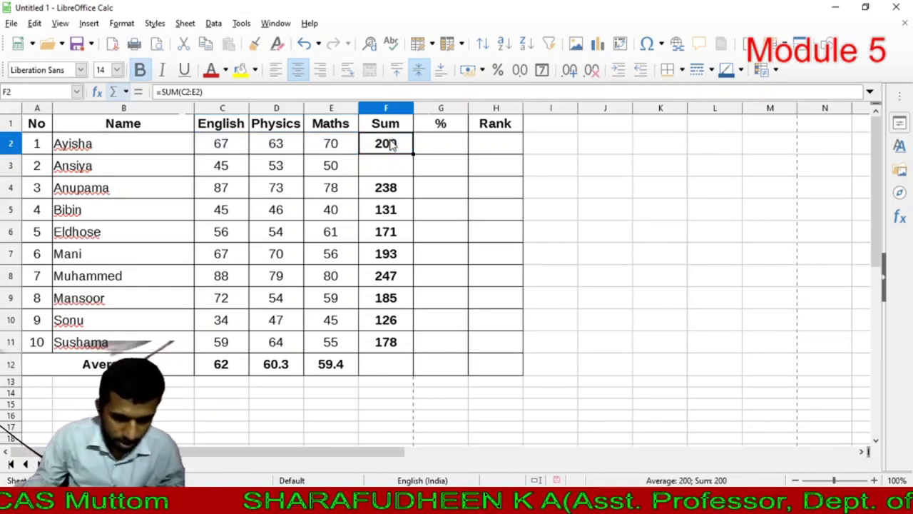
Autofill the SUM formula from F2 down the Sum column to F11.
click(392, 173)
click(384, 150)
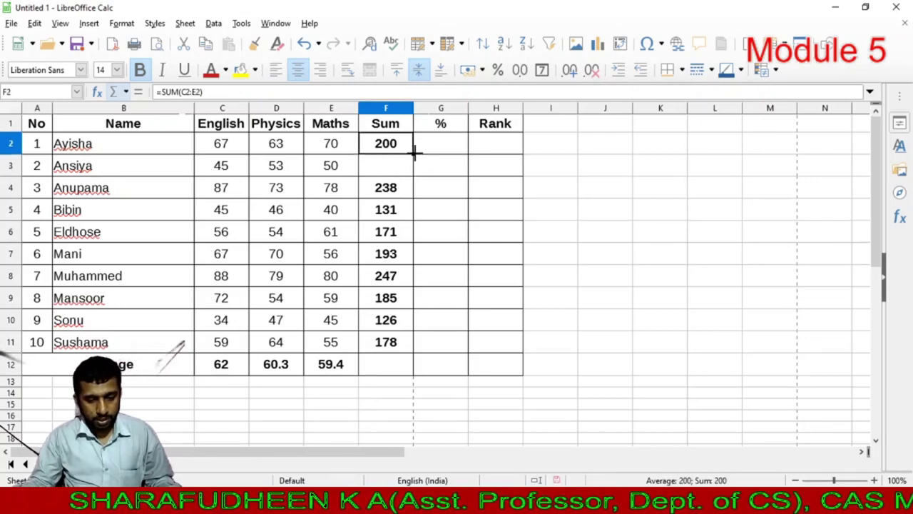
drag(413, 150, 403, 343)
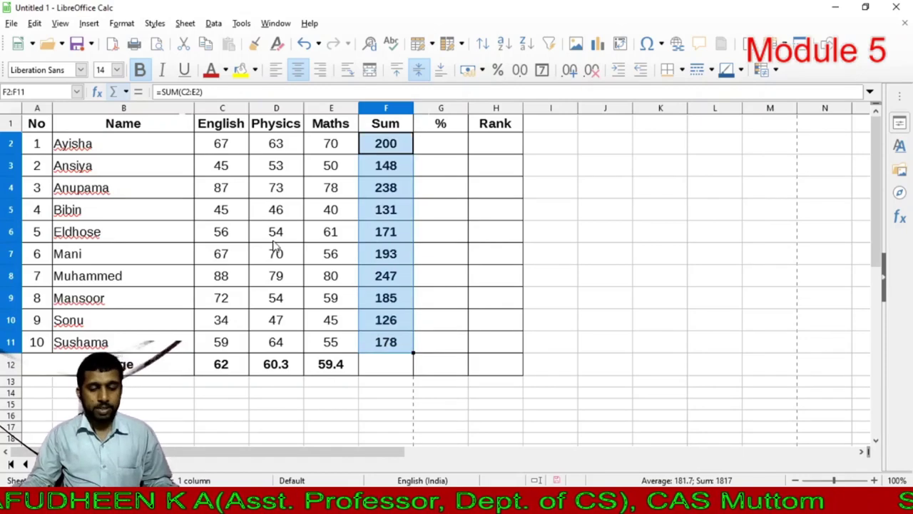
click(274, 219)
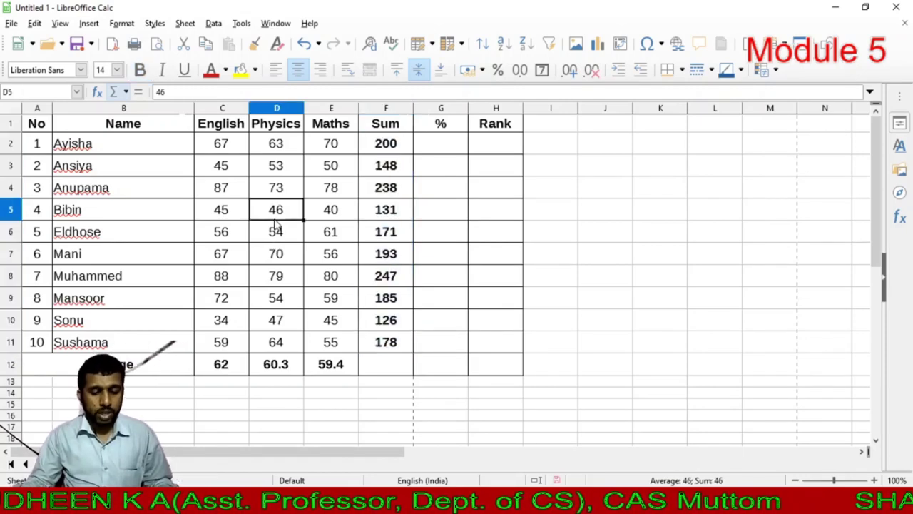
Enter a plus-operator formula in J3 that adds the Physics and Maths marks in D3 and E3.
click(610, 175)
text(=)
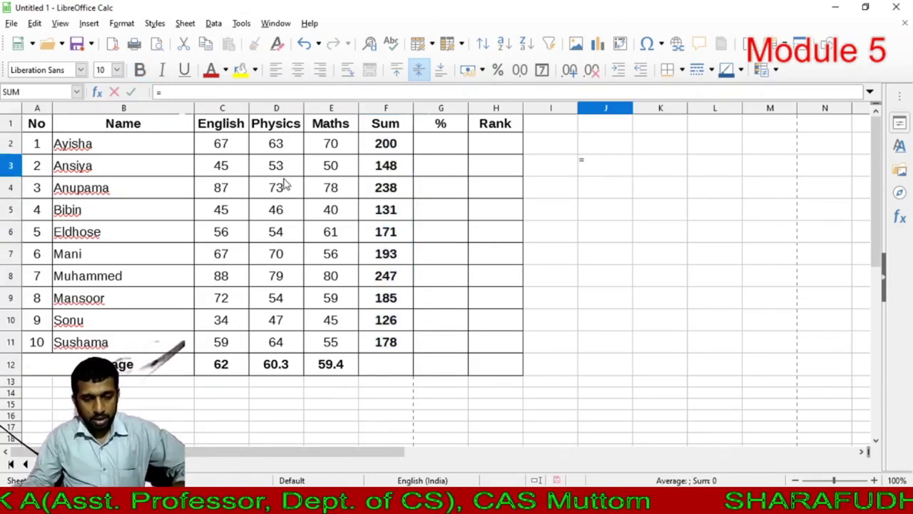
click(272, 175)
text(+)
click(338, 166)
text(+)
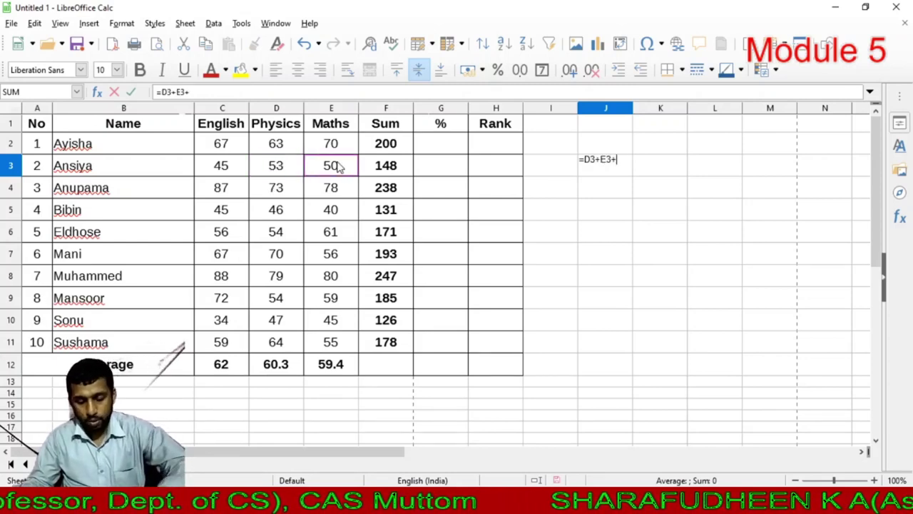
key(Return)
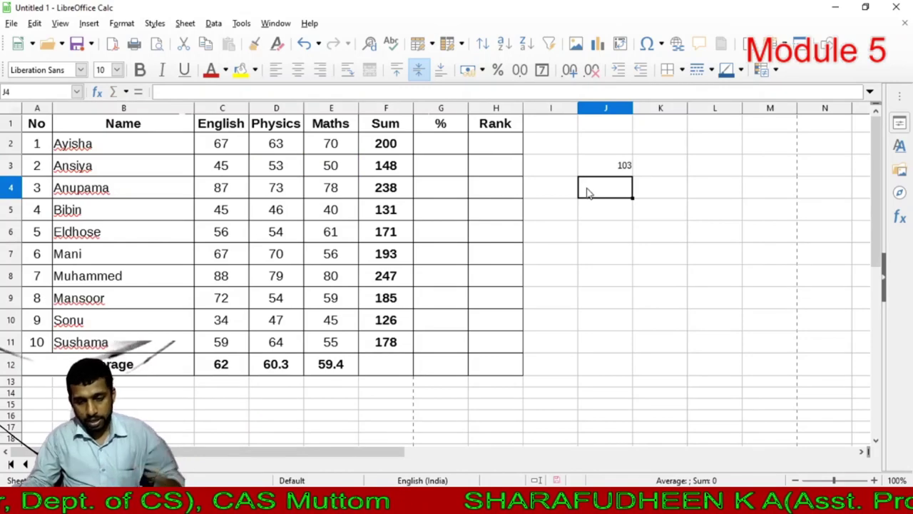
Enter the formula =SUM(C4:E4) in J4 to total the third student's three subject marks.
text(=)
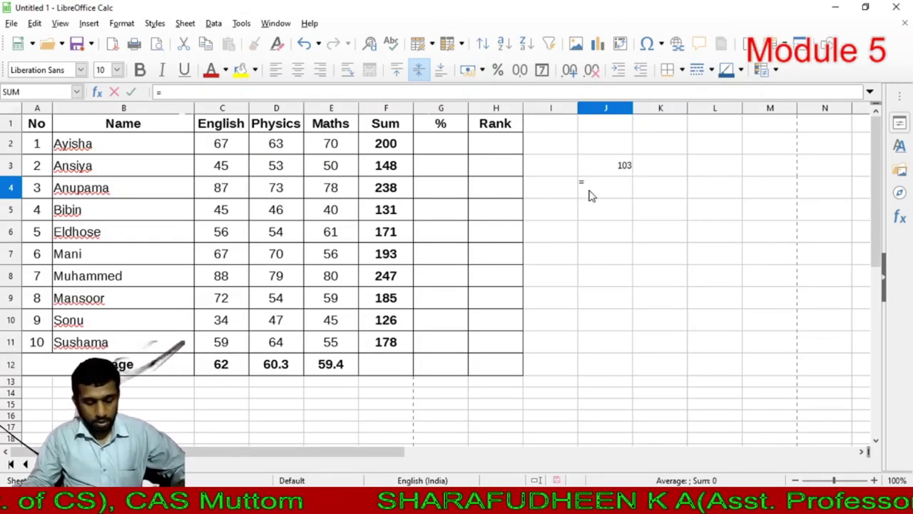
text(su)
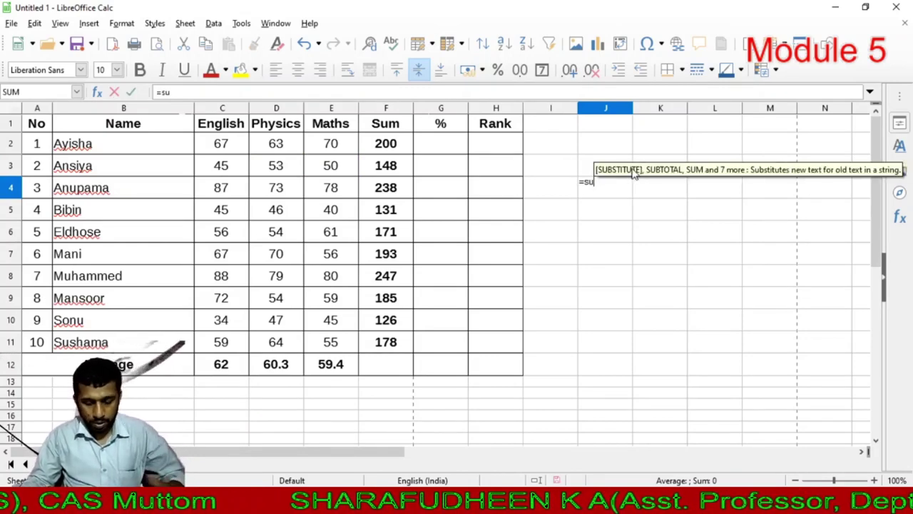
text(m)
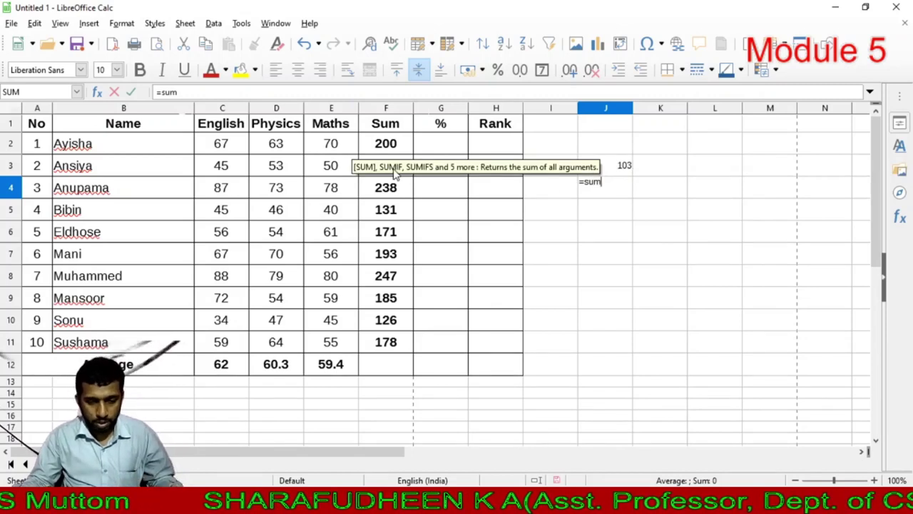
key(Return)
drag(206, 191, 332, 189)
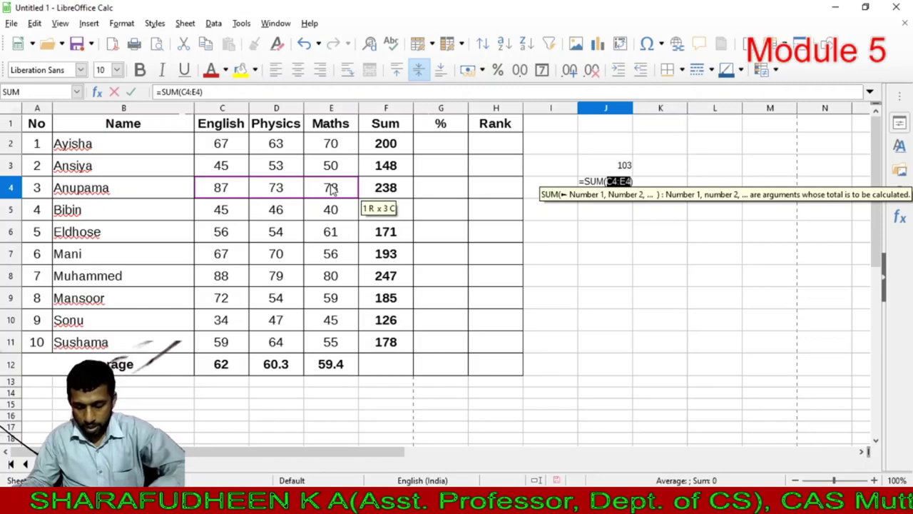
key(Return)
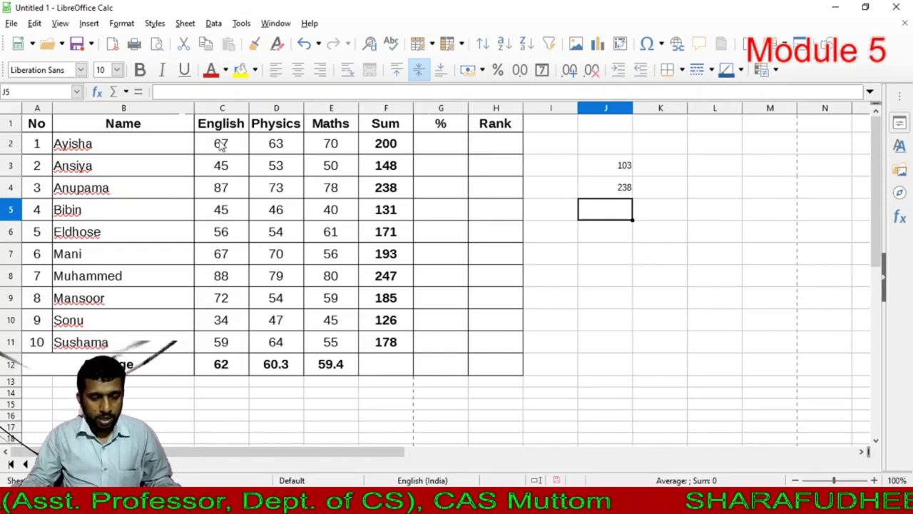
click(386, 145)
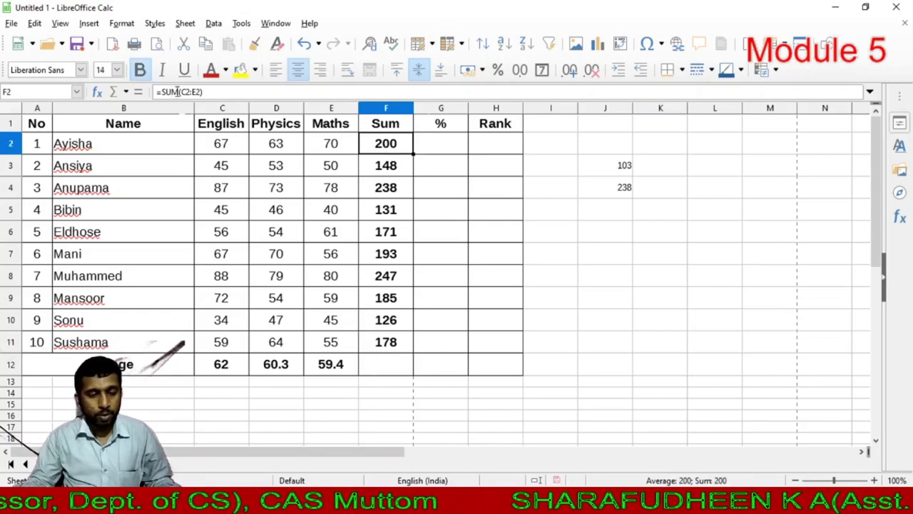
click(438, 154)
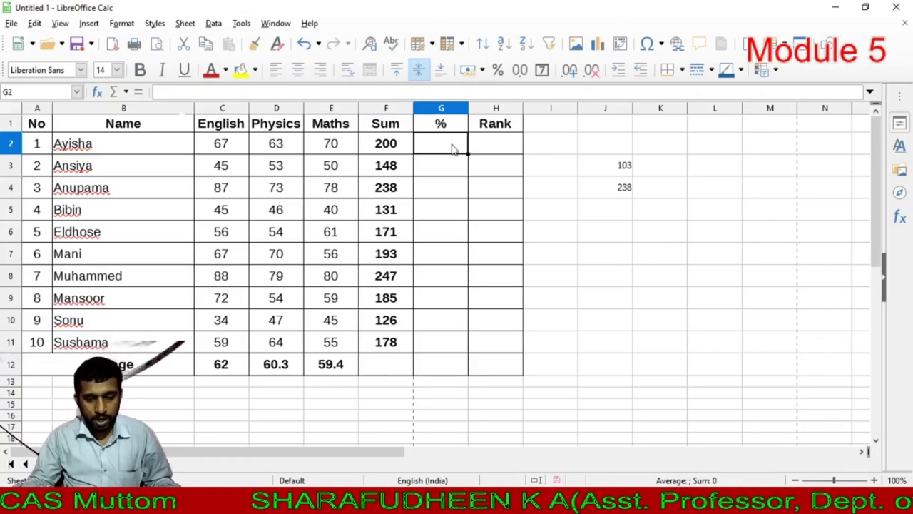
click(214, 147)
drag(214, 147, 219, 363)
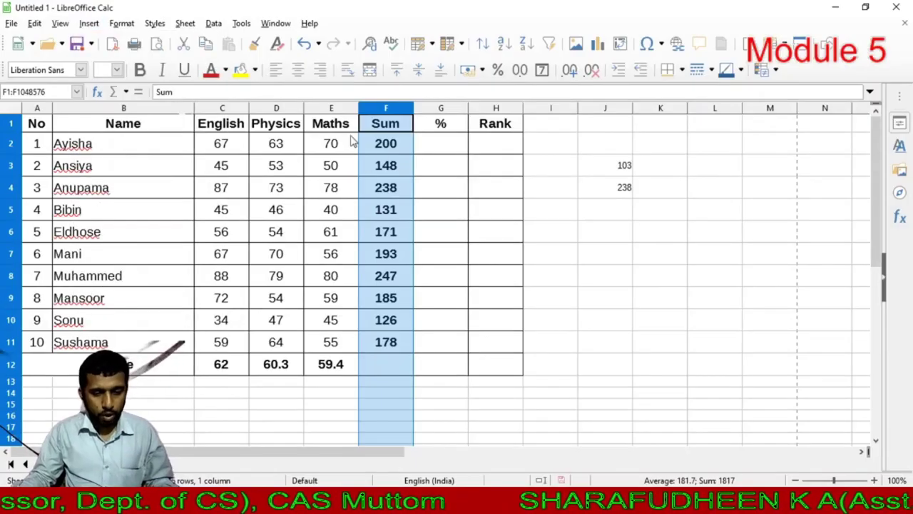
click(417, 184)
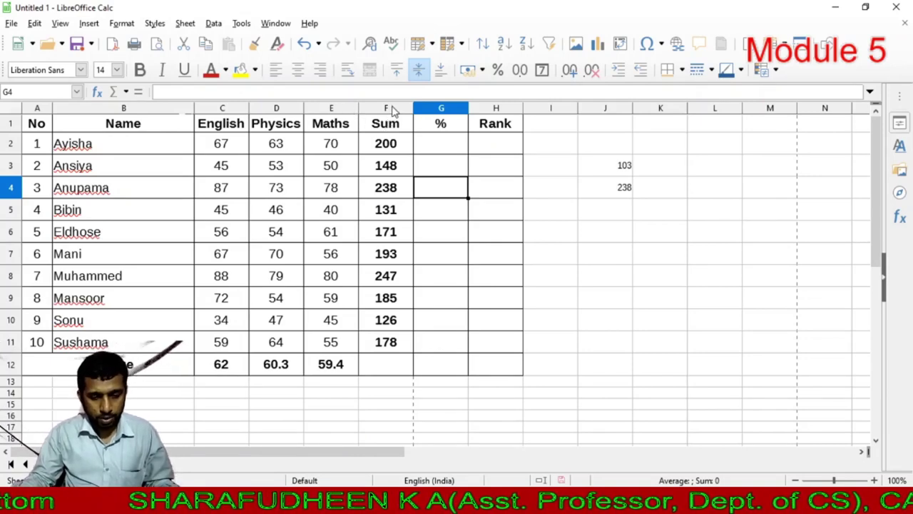
Insert a blank column directly after the Maths column.
click(336, 109)
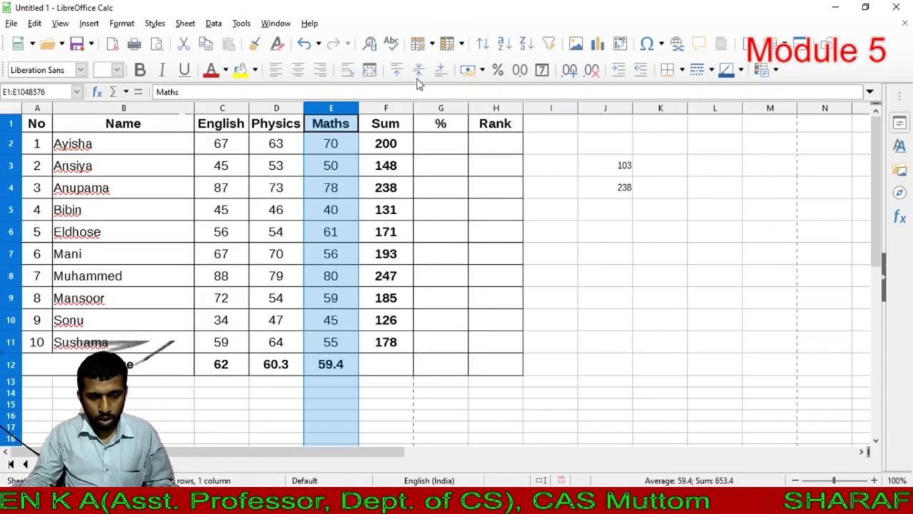
click(463, 45)
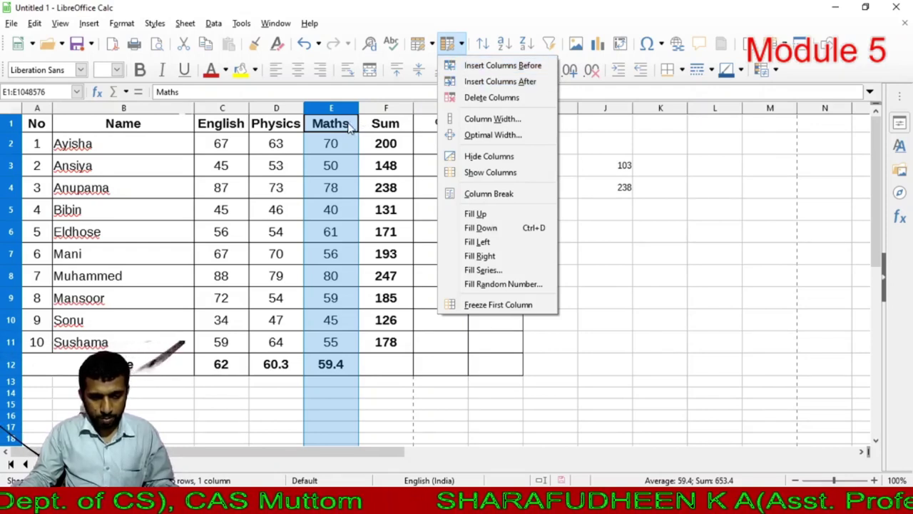
click(488, 83)
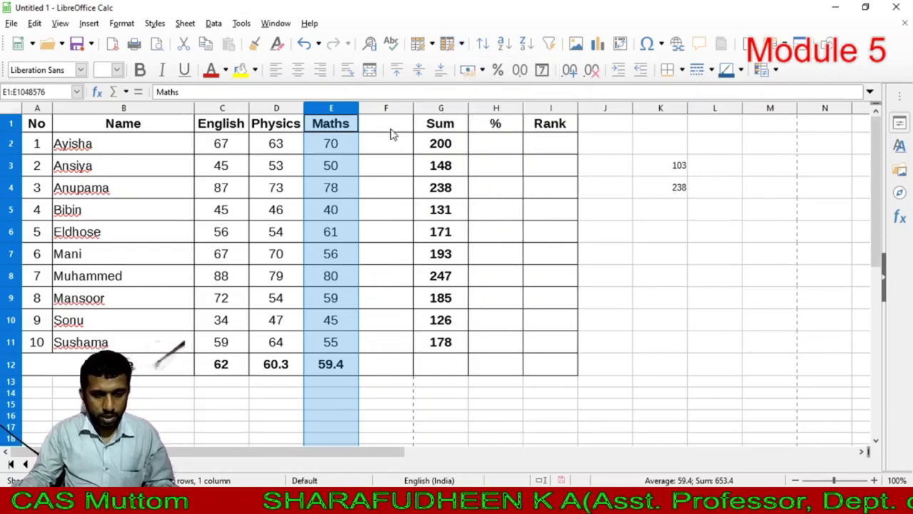
Enter the filler text "fdfsdf" in F2 of the blank column between Maths and Sum.
click(389, 130)
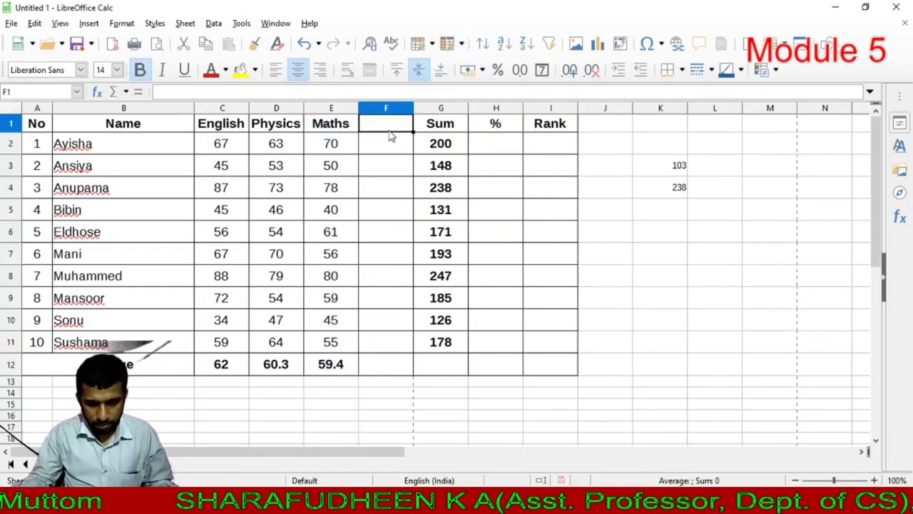
click(389, 150)
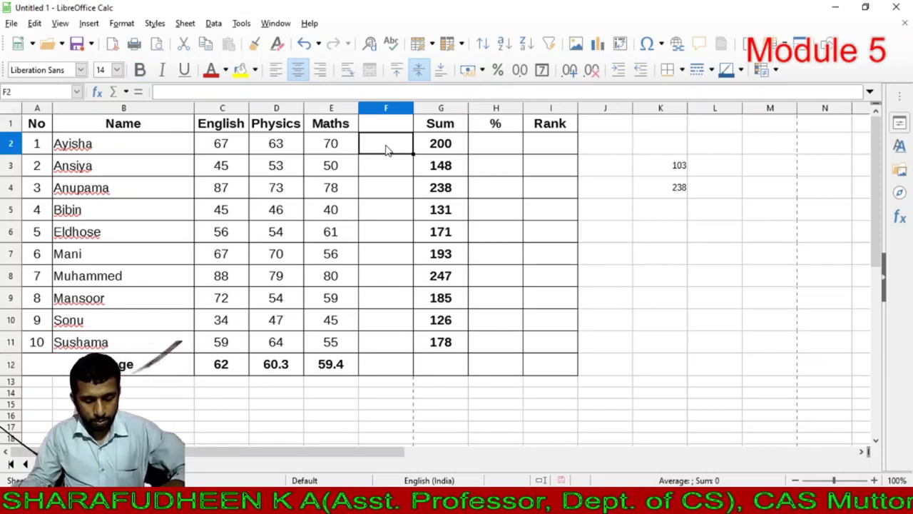
text(fdfsdf)
click(386, 166)
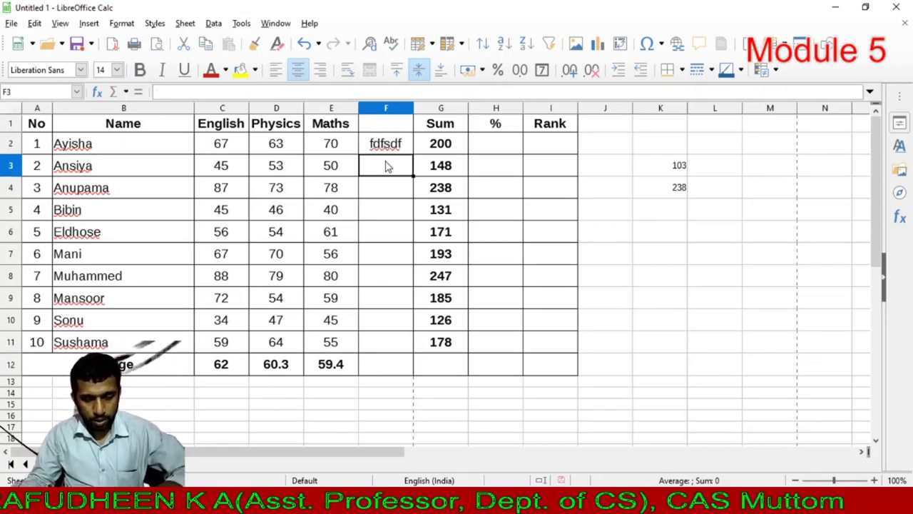
Clear the first student's sum formula from G2, keeping the filler text in F2.
click(448, 143)
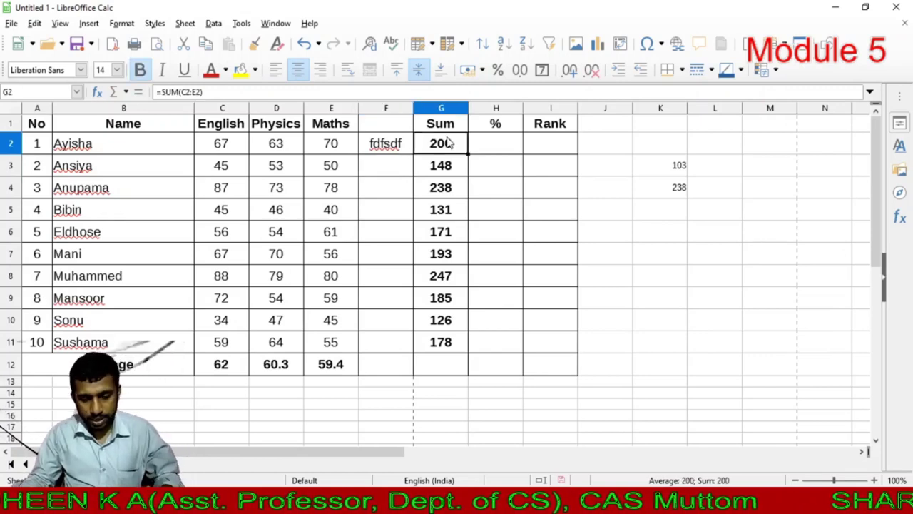
key(ctrl+z)
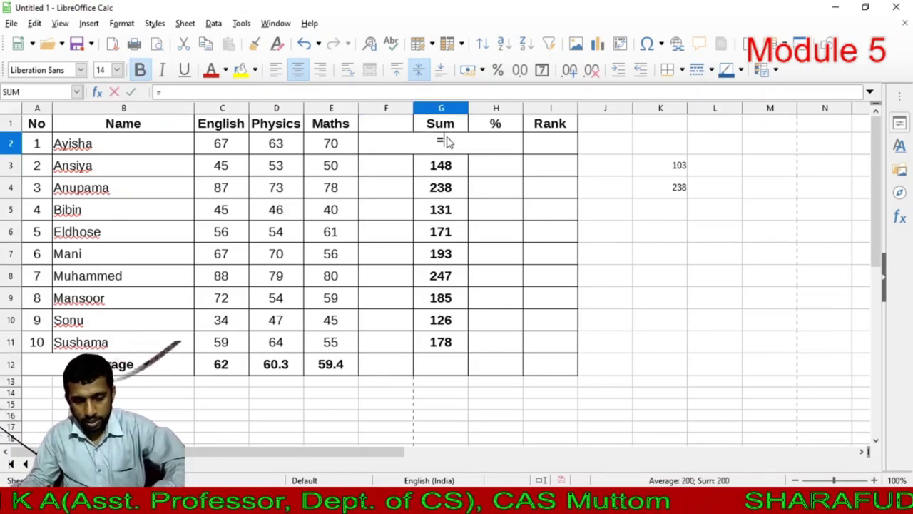
text(=)
key(Escape)
key(ctrl+y)
click(394, 206)
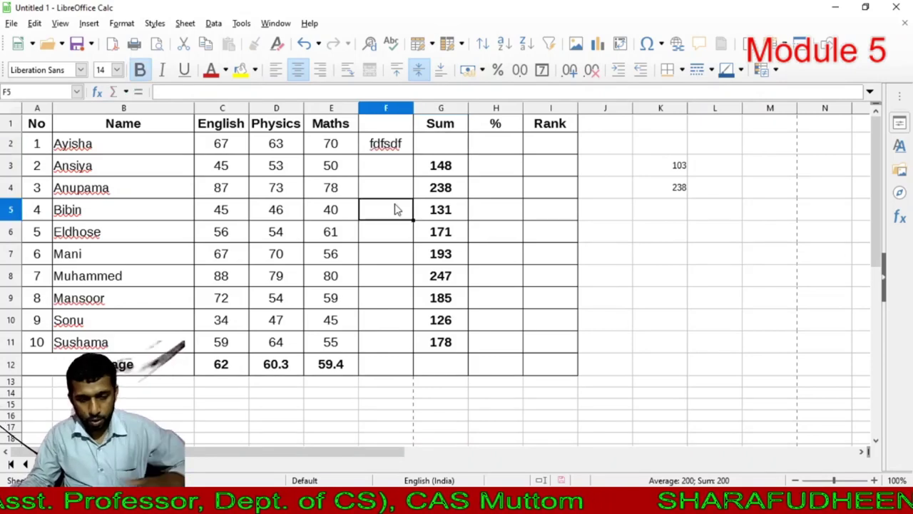
Total C2:G2 into G2 with the ready-made Sum function and clear that result again.
drag(228, 153, 421, 144)
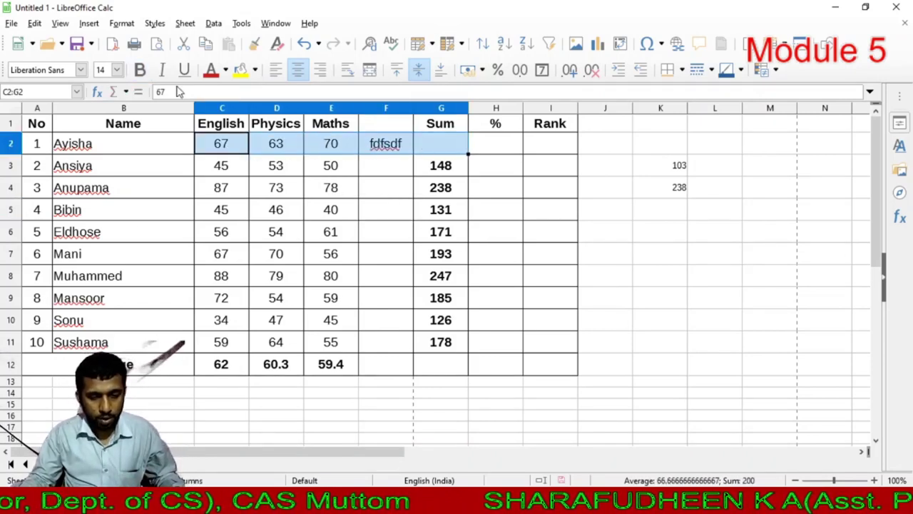
click(126, 92)
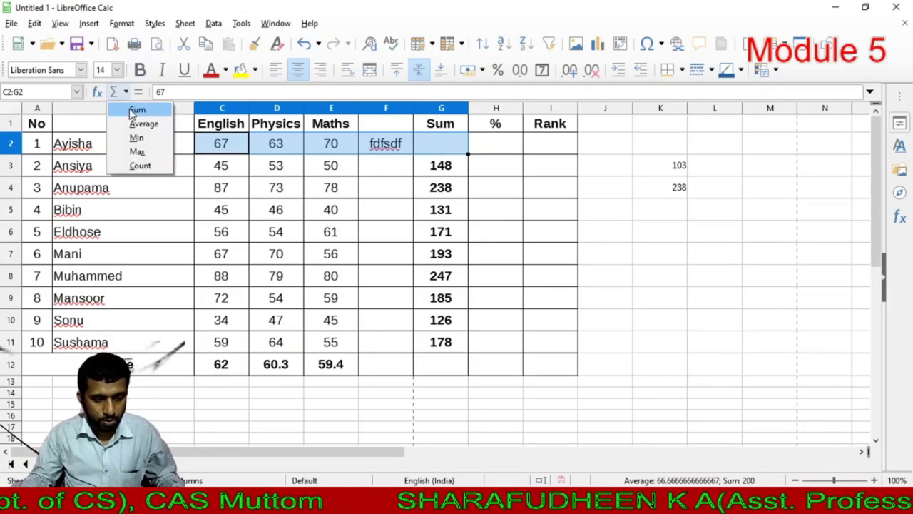
click(137, 109)
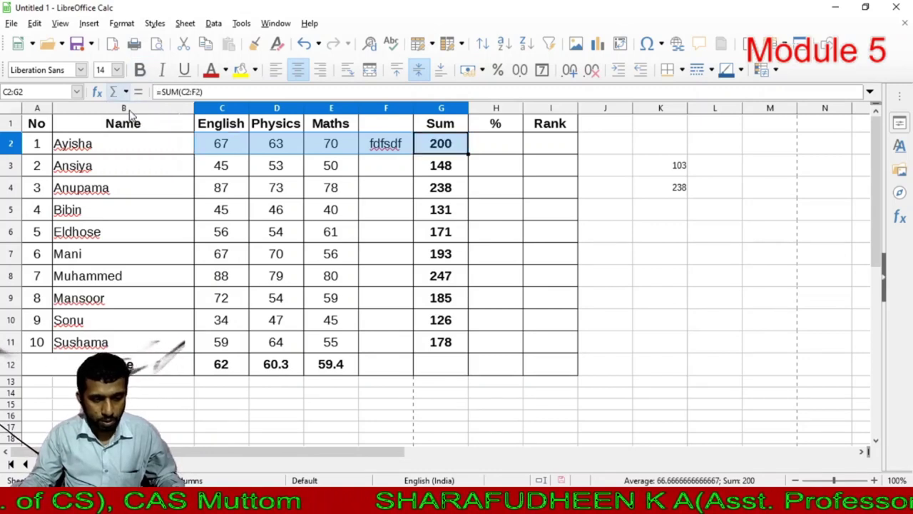
click(441, 148)
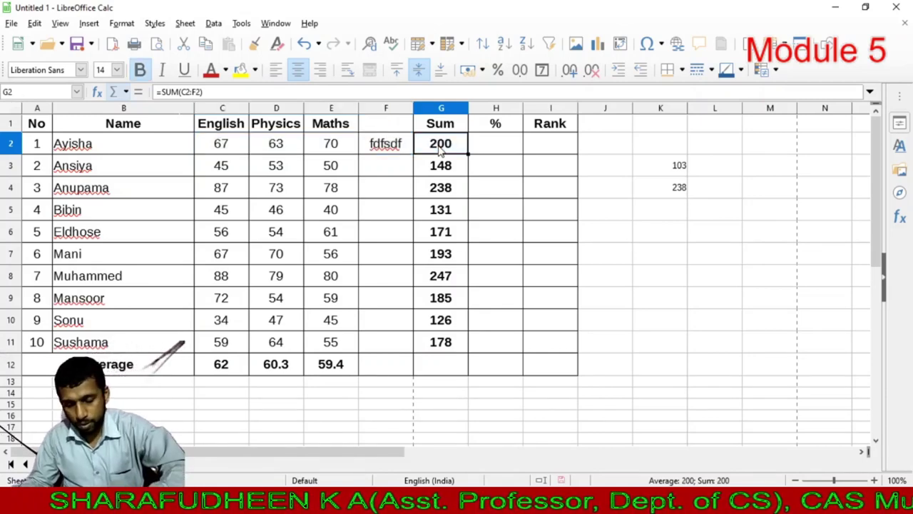
key(Delete)
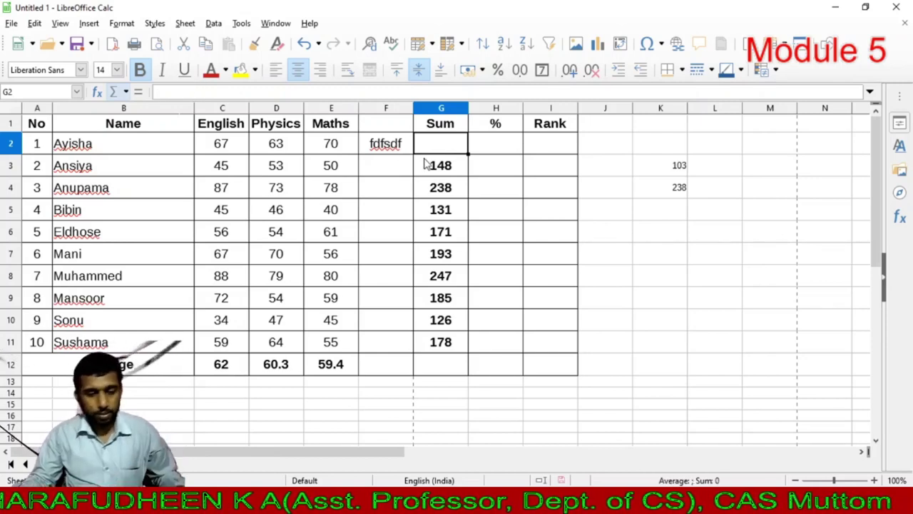
Delete the column holding the filler text between Maths and Sum.
click(387, 165)
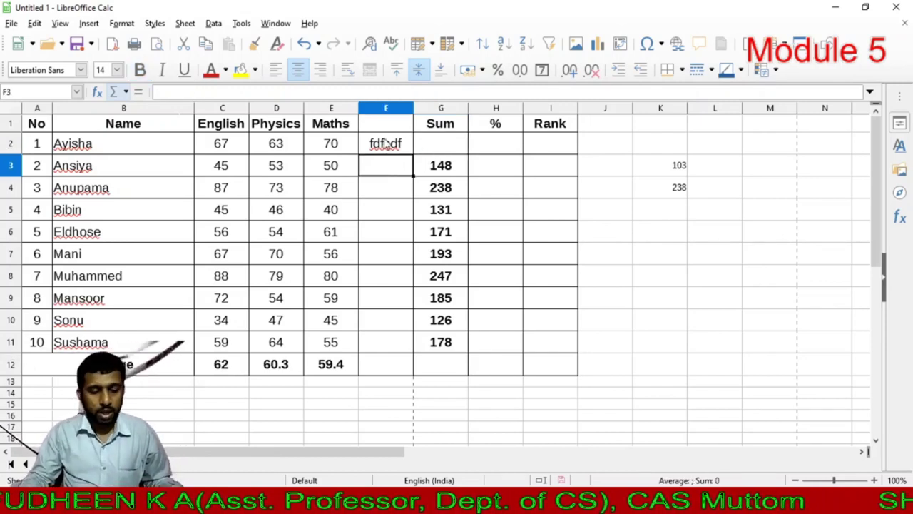
click(386, 143)
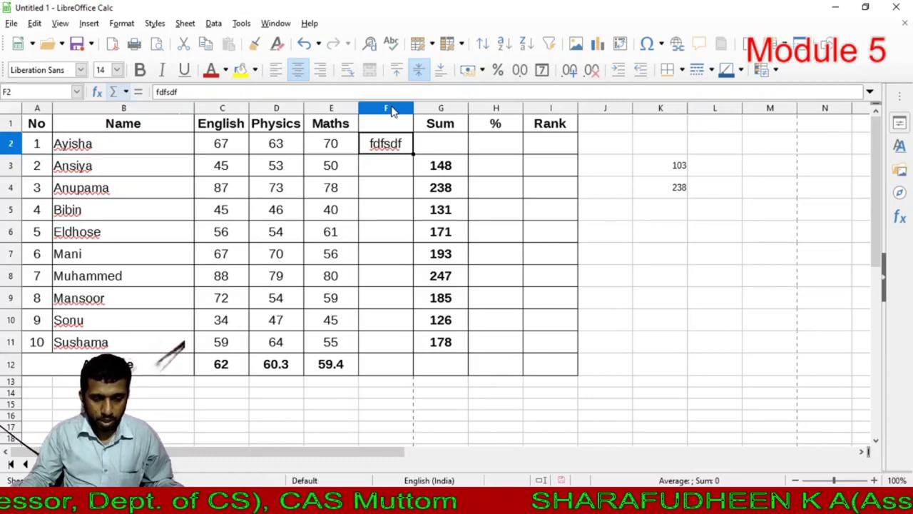
click(386, 108)
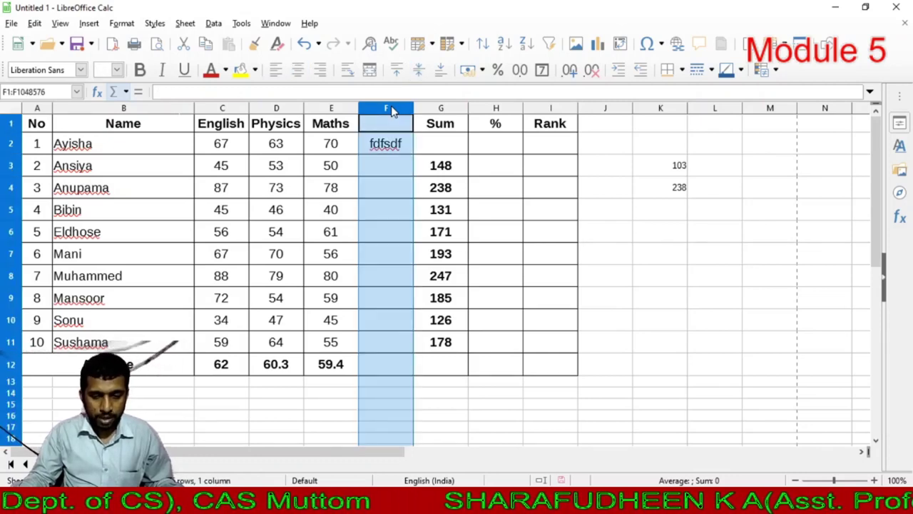
click(463, 44)
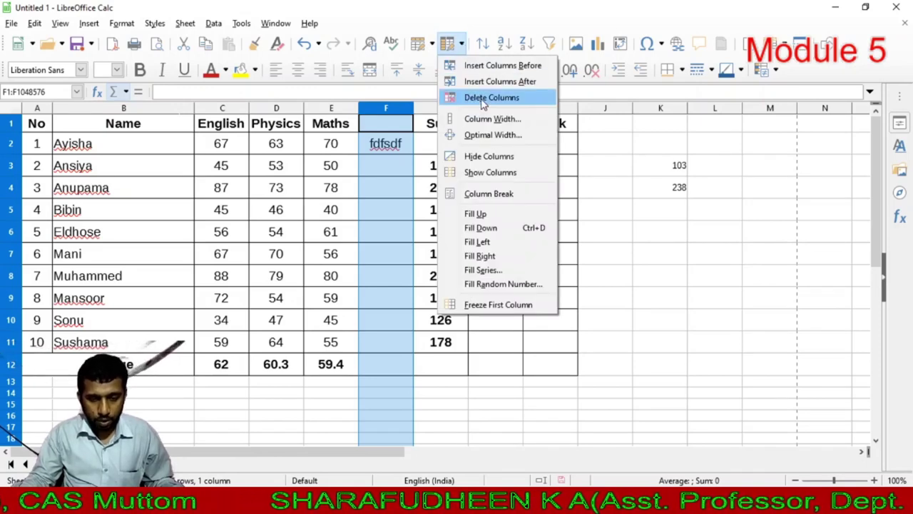
click(389, 114)
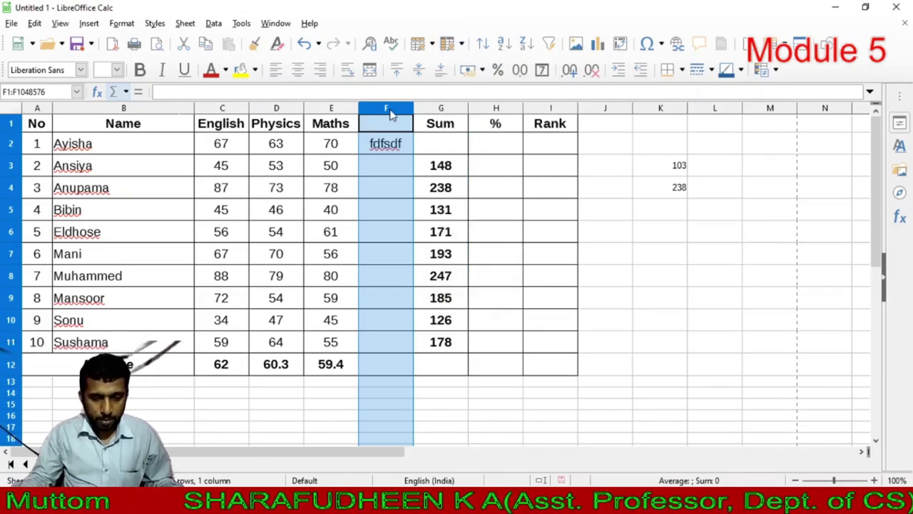
right_click(390, 114)
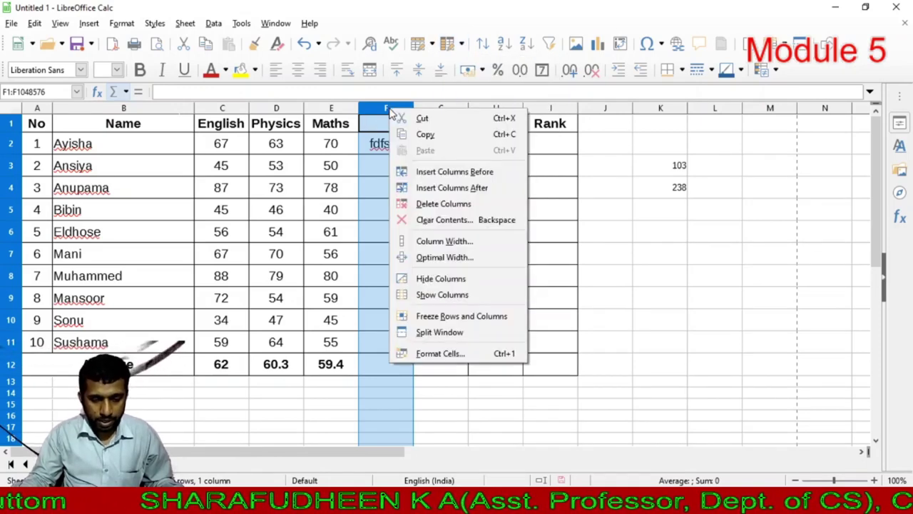
click(421, 205)
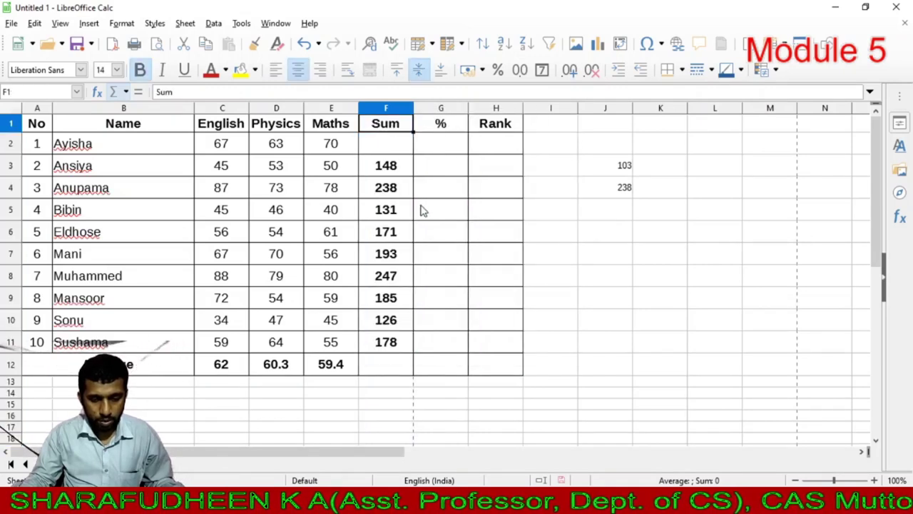
Fill the sum formula from F3 up into F2 for the first student.
click(386, 163)
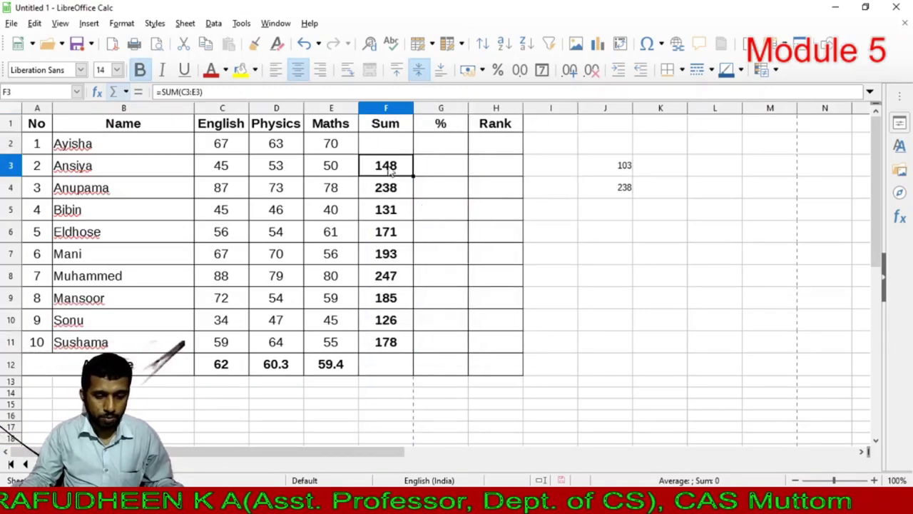
drag(414, 176, 402, 142)
click(396, 176)
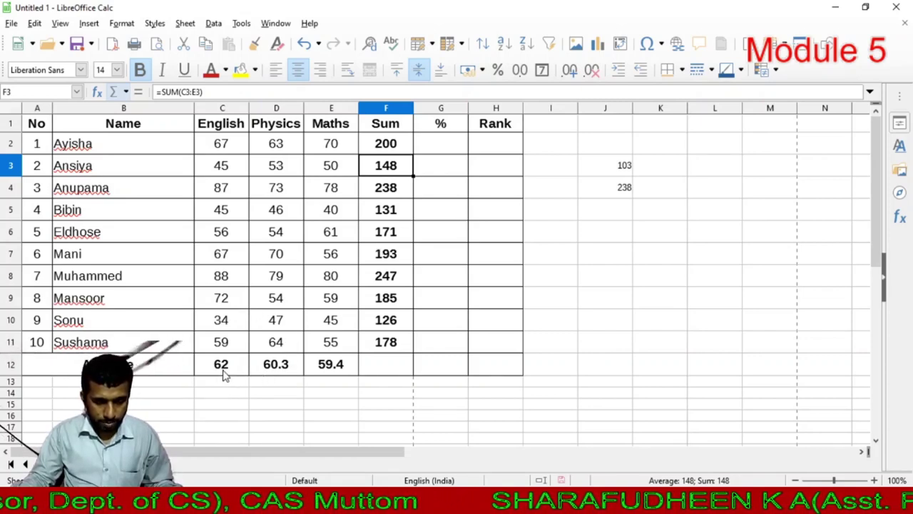
Format the English, Physics and Maths averages in C12:E12 to show two decimal places.
click(333, 365)
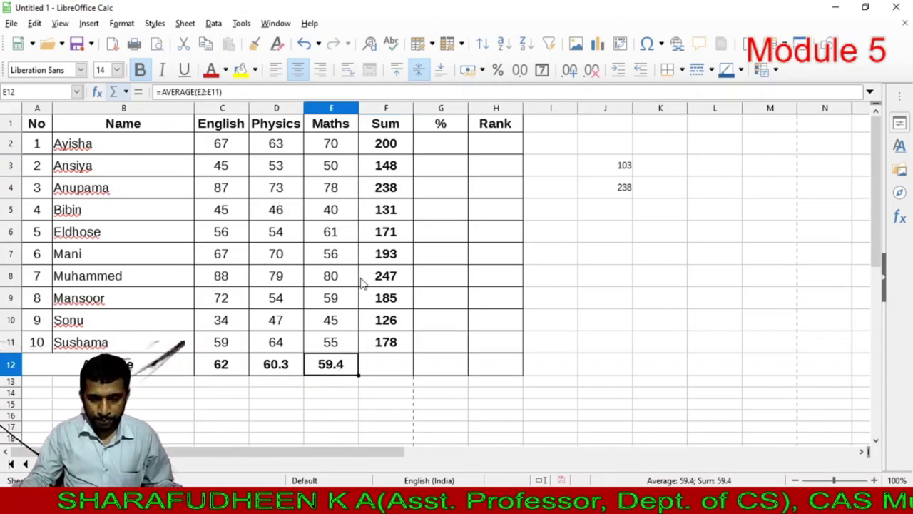
click(570, 71)
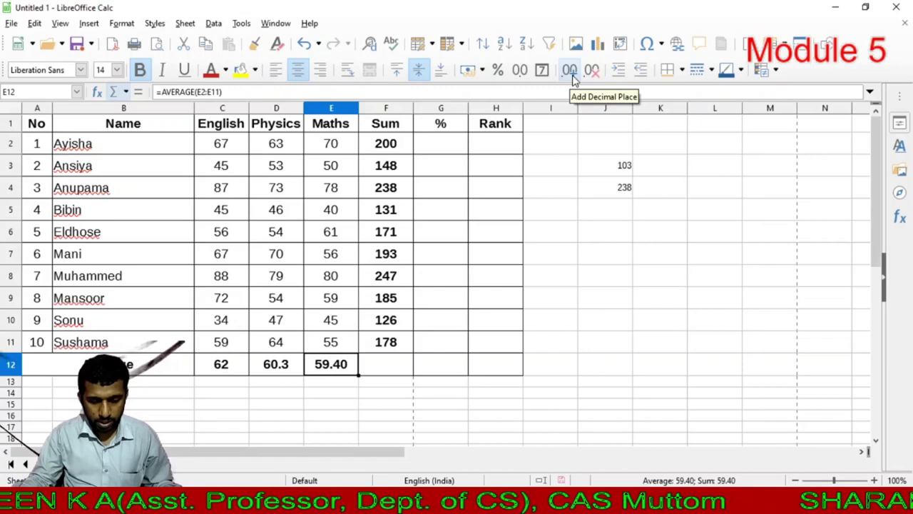
drag(205, 371, 324, 377)
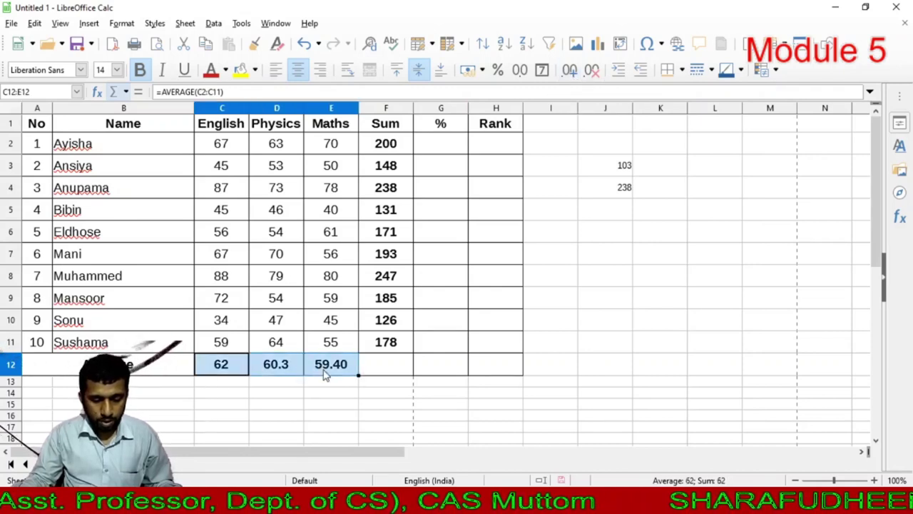
click(570, 71)
click(570, 71)
click(570, 71)
click(569, 71)
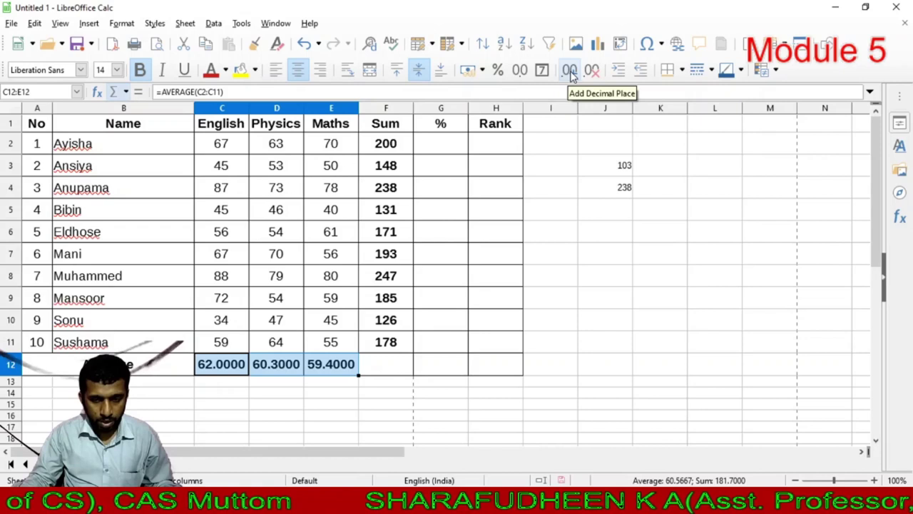
click(592, 71)
click(594, 71)
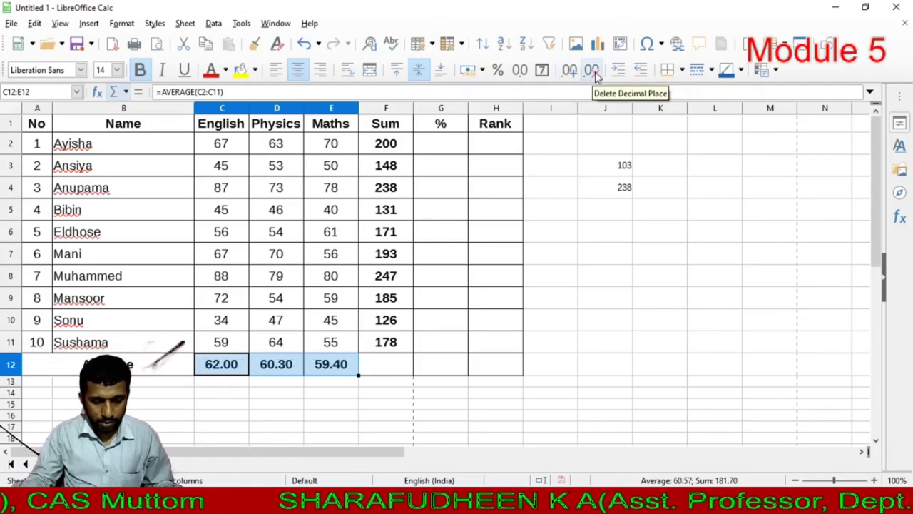
Enter the long decimal number 45.345678923345 in the empty cell K8.
click(654, 278)
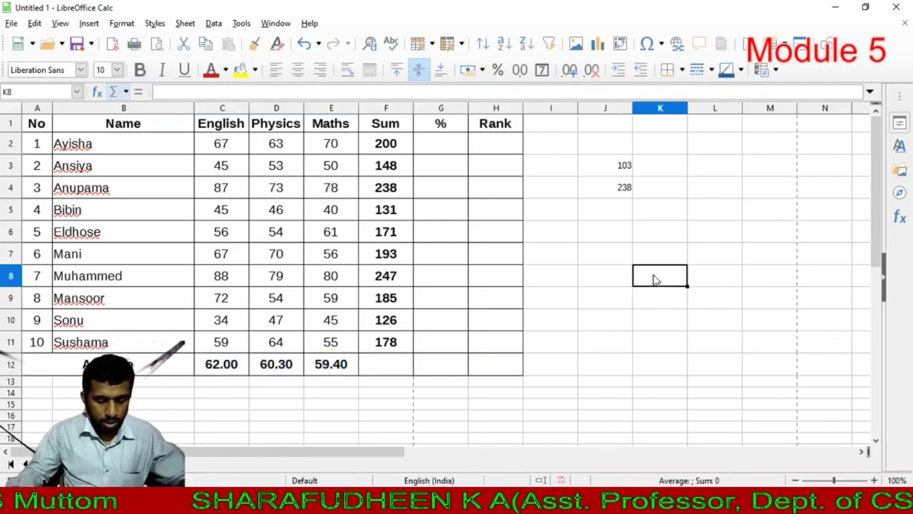
text(45)
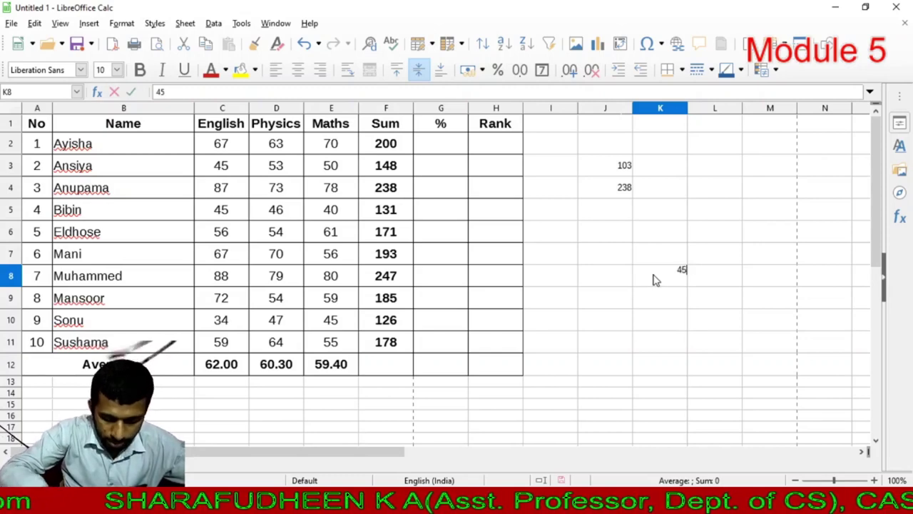
text(.345)
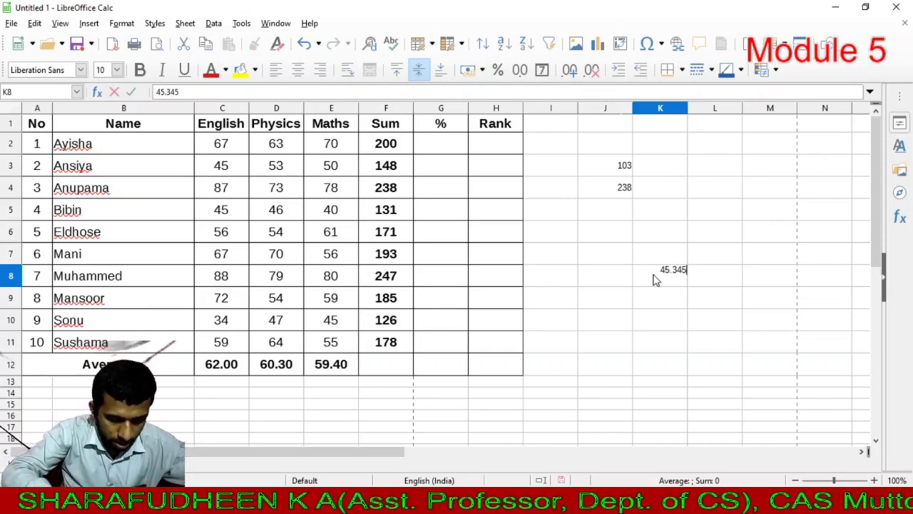
text(678923345)
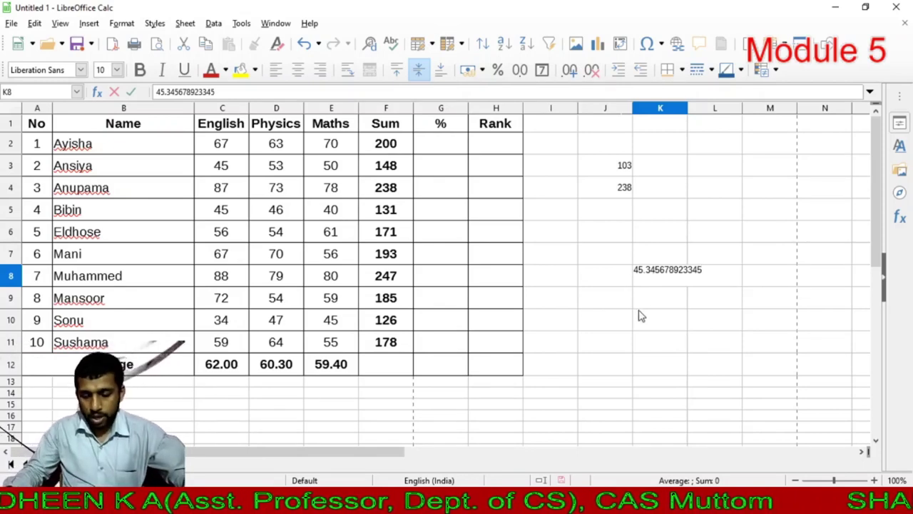
click(656, 303)
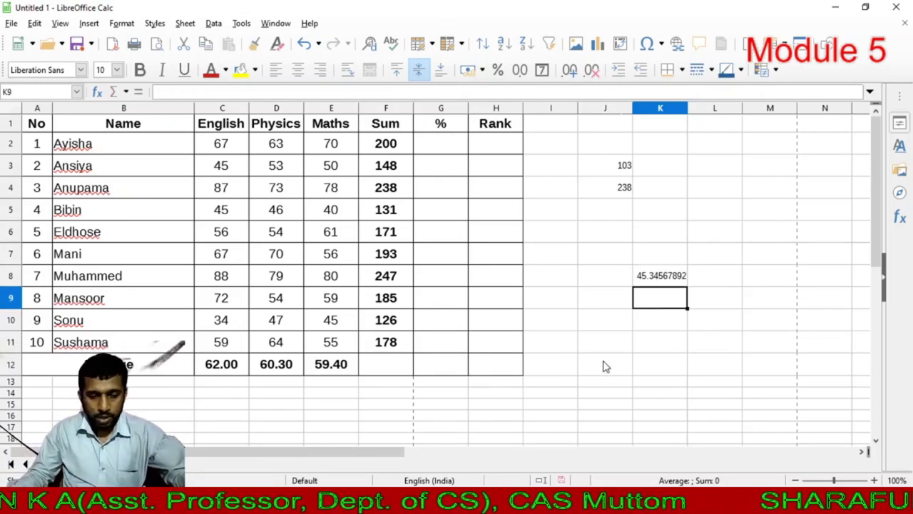
Compare the number displayed in K8 with the full value stored in the cell.
click(667, 278)
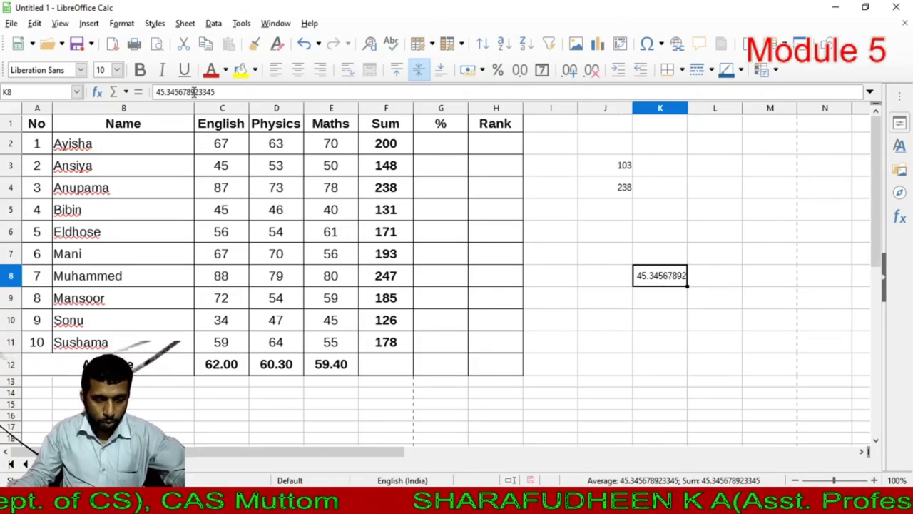
click(627, 341)
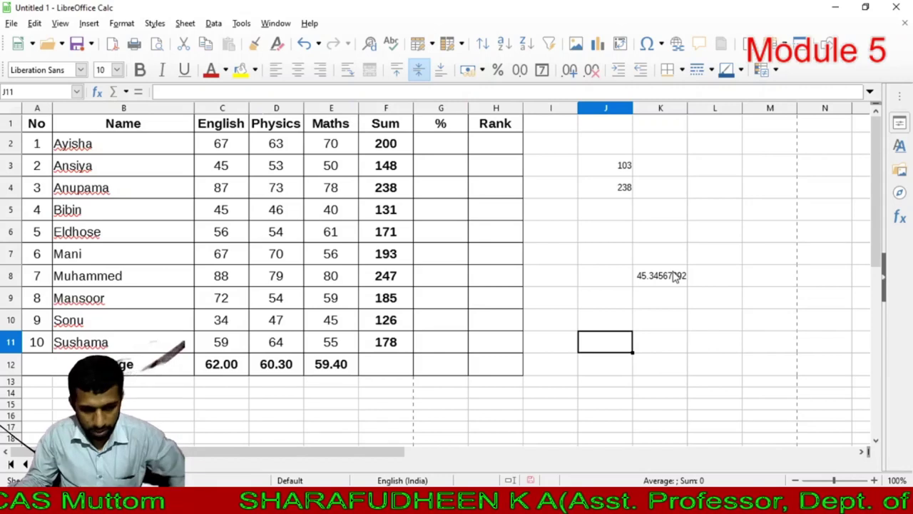
click(675, 277)
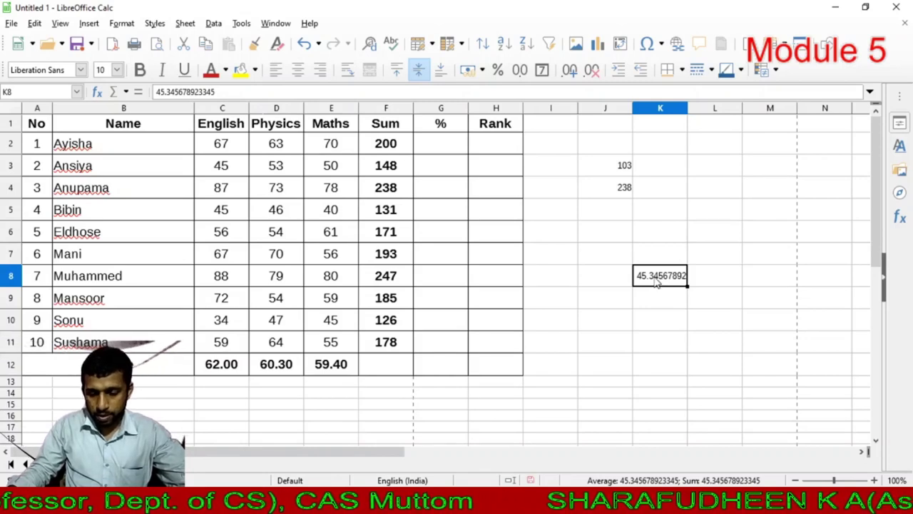
Reduce the displayed decimals of the long number in cell K8 to two places.
click(597, 75)
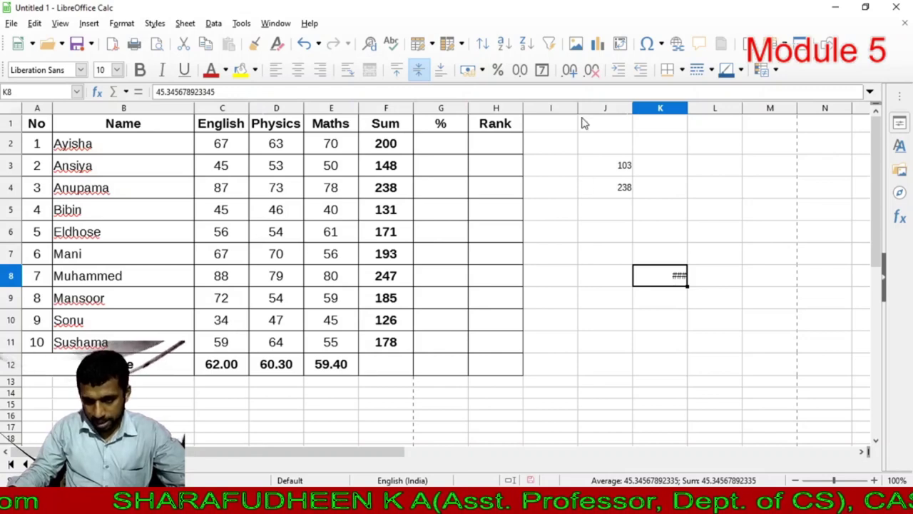
click(592, 70)
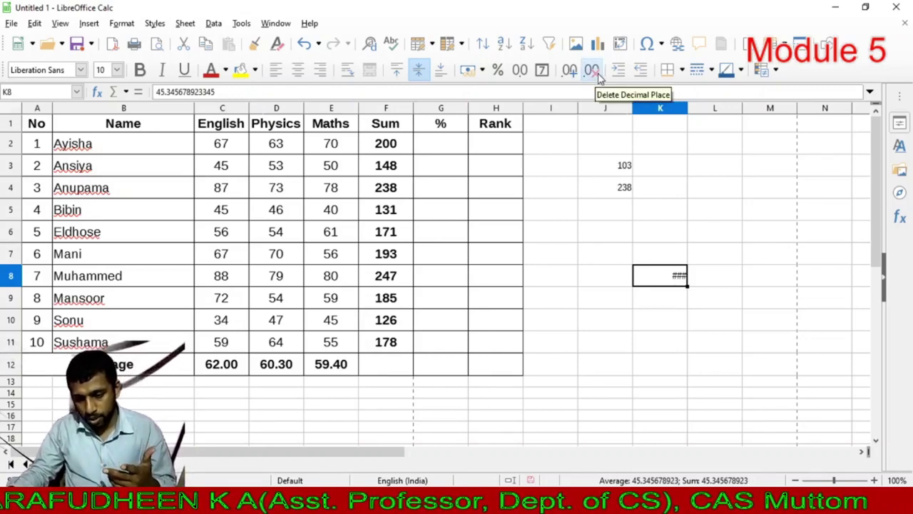
click(592, 70)
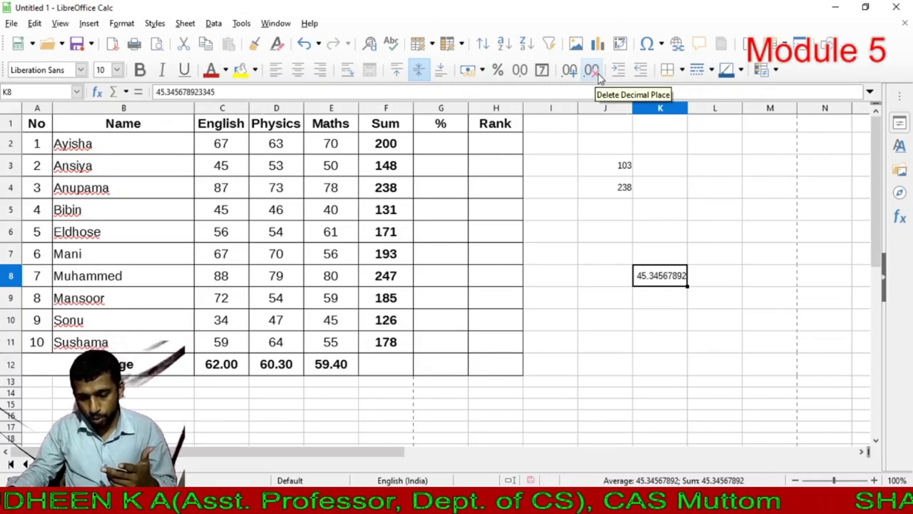
click(592, 70)
click(592, 70)
click(592, 70)
click(592, 70)
click(592, 70)
click(592, 70)
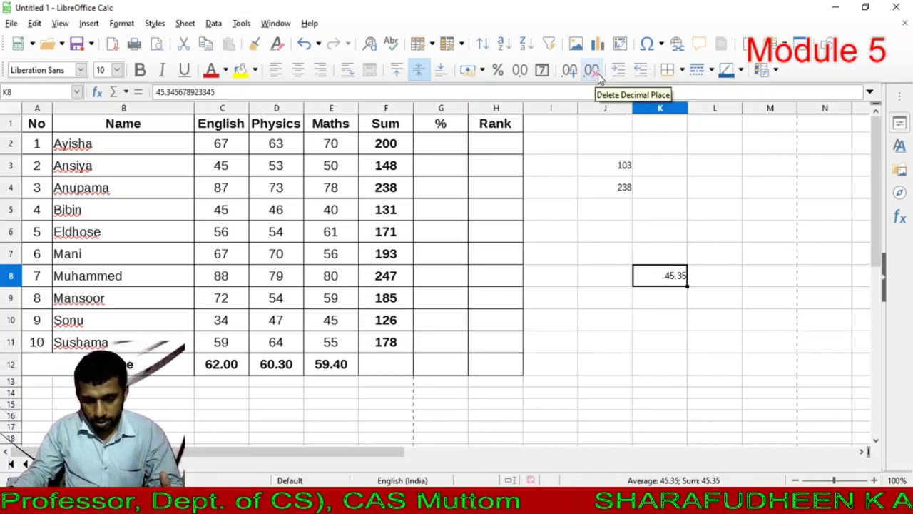
Extend K8 to three decimal places, inspect its full stored value, and restore the two-decimal display.
click(569, 71)
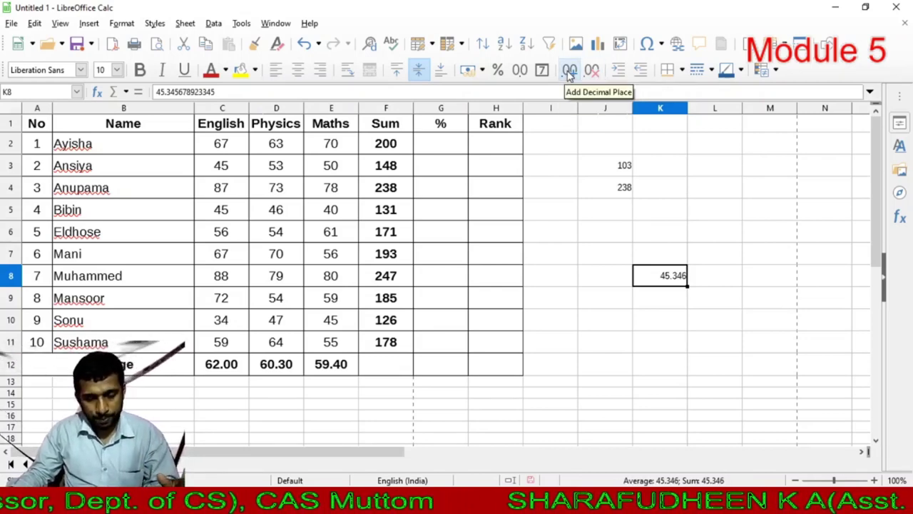
click(640, 323)
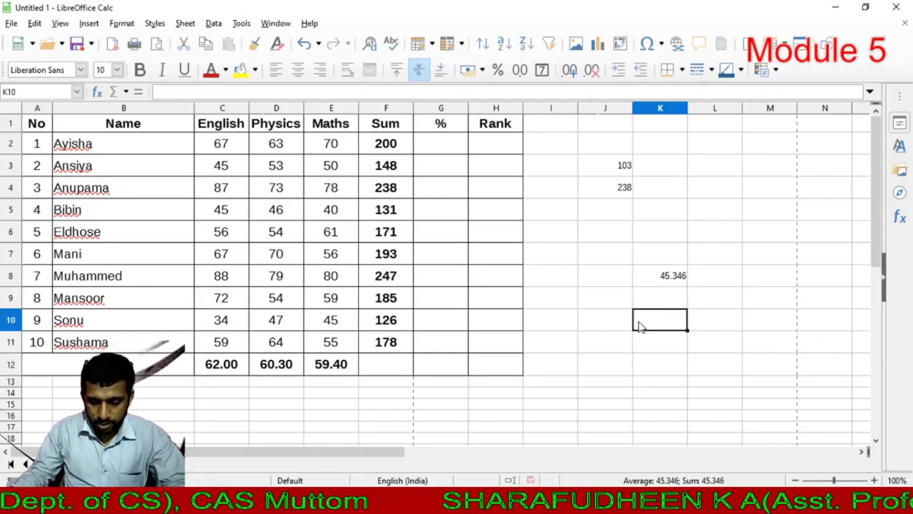
click(666, 283)
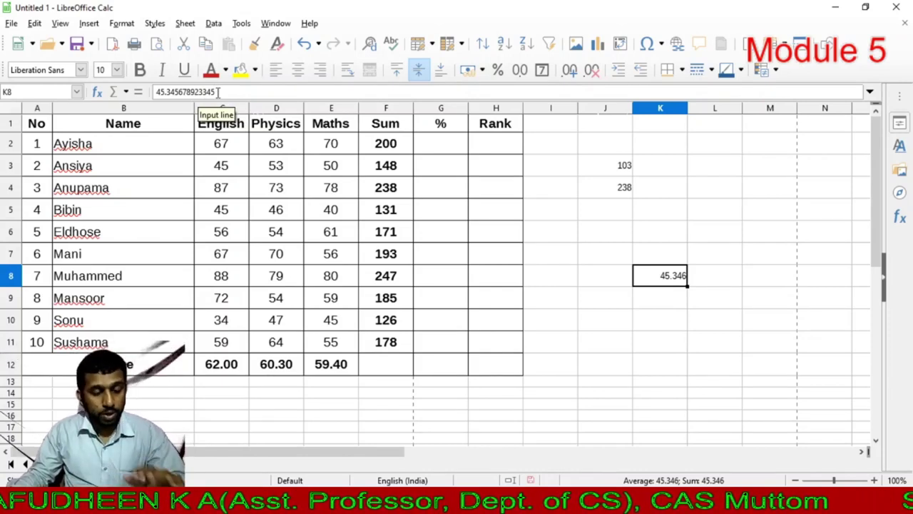
drag(218, 92, 154, 96)
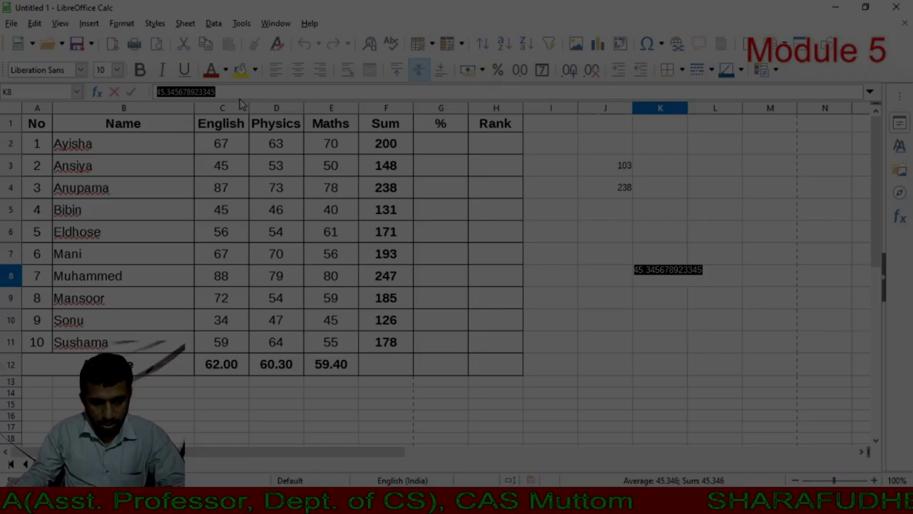
key(Escape)
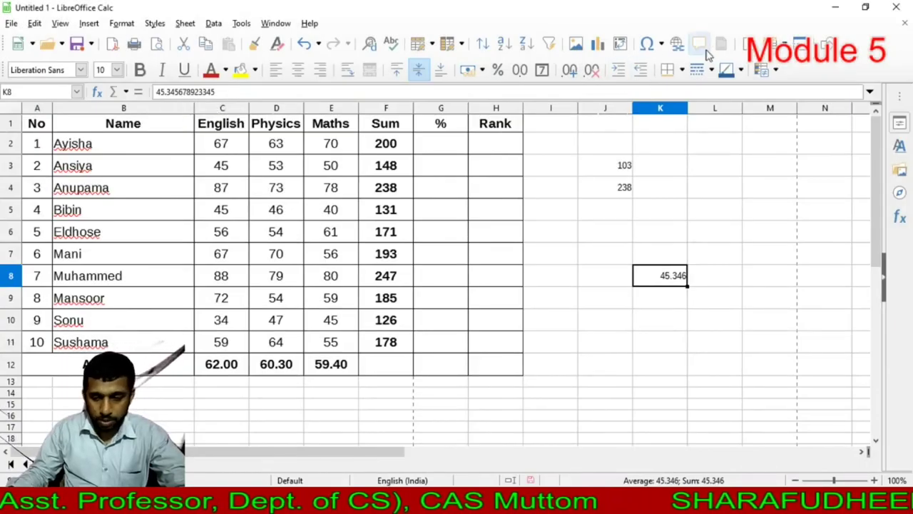
click(593, 73)
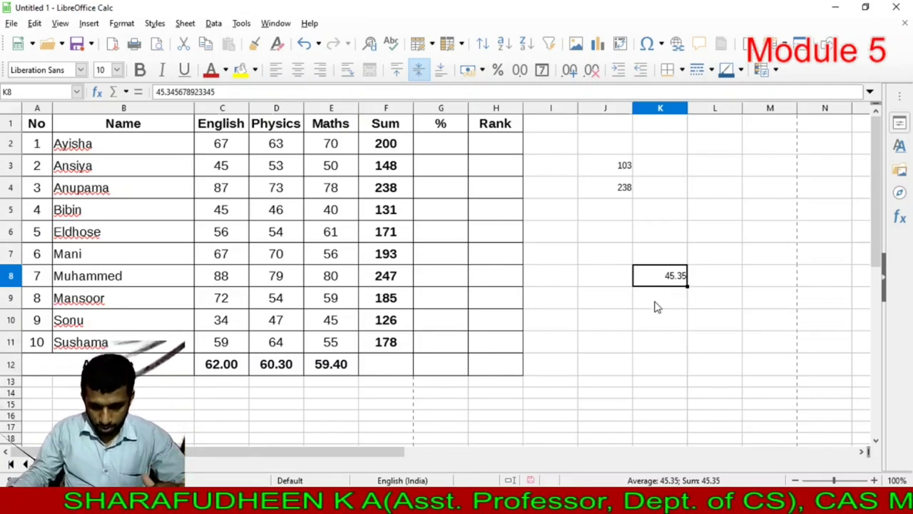
Enter the formula =ROUND(K8,2) in cell L8 to round the neighbouring number to two places.
click(710, 281)
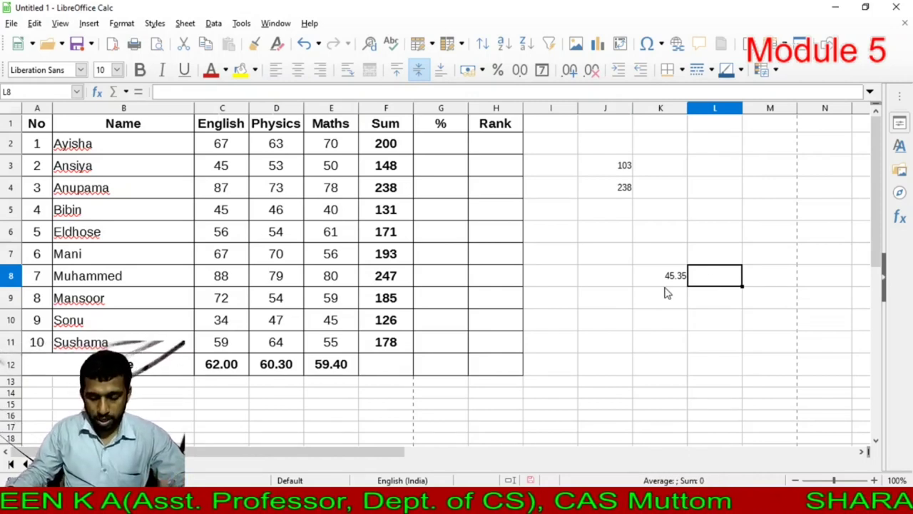
text(=)
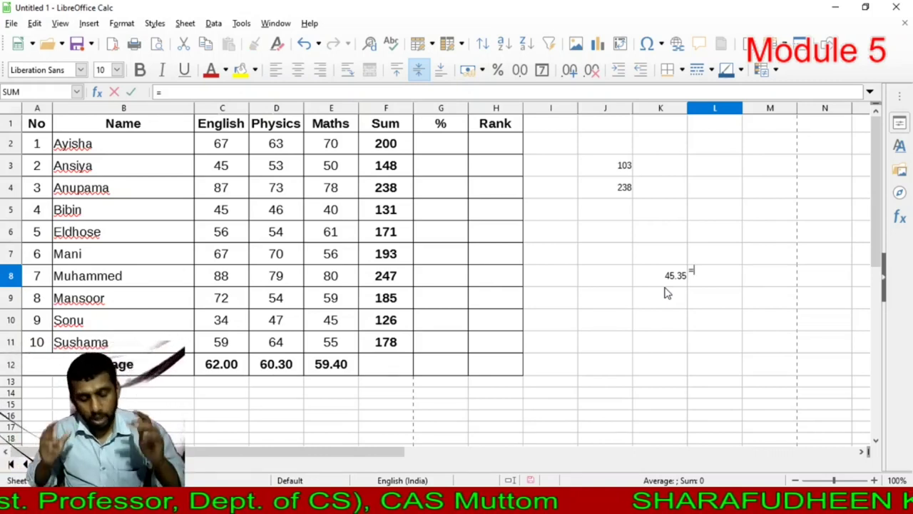
text(rou)
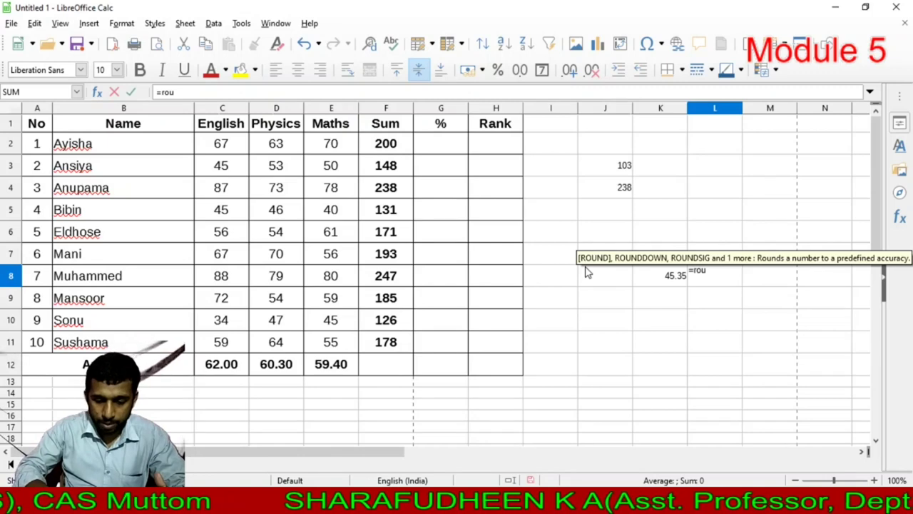
key(Return)
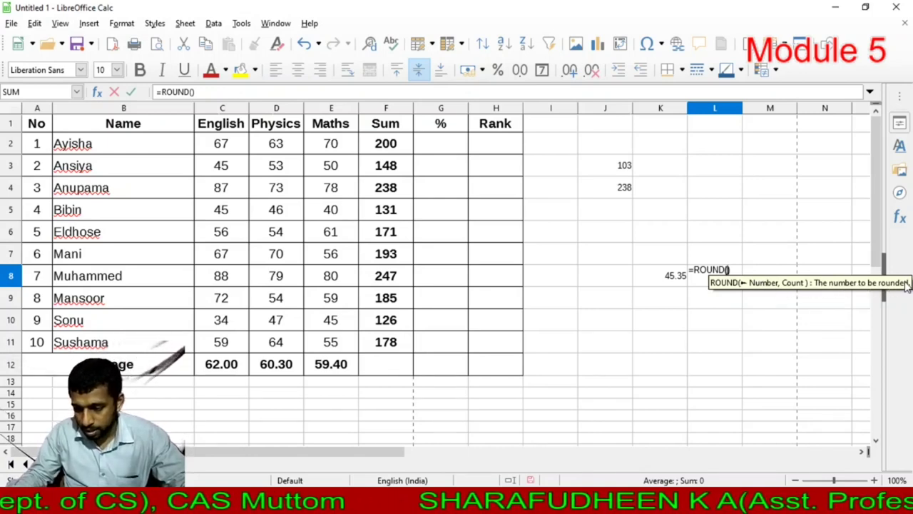
click(671, 278)
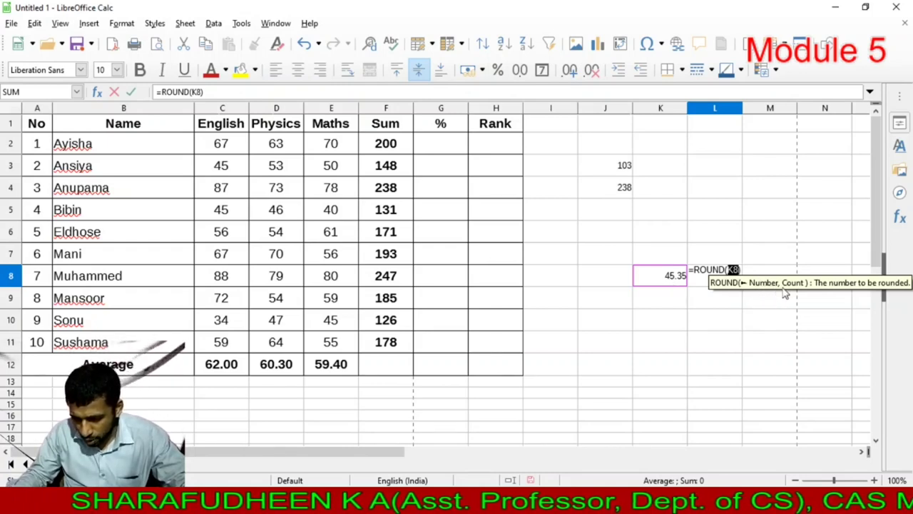
text(,)
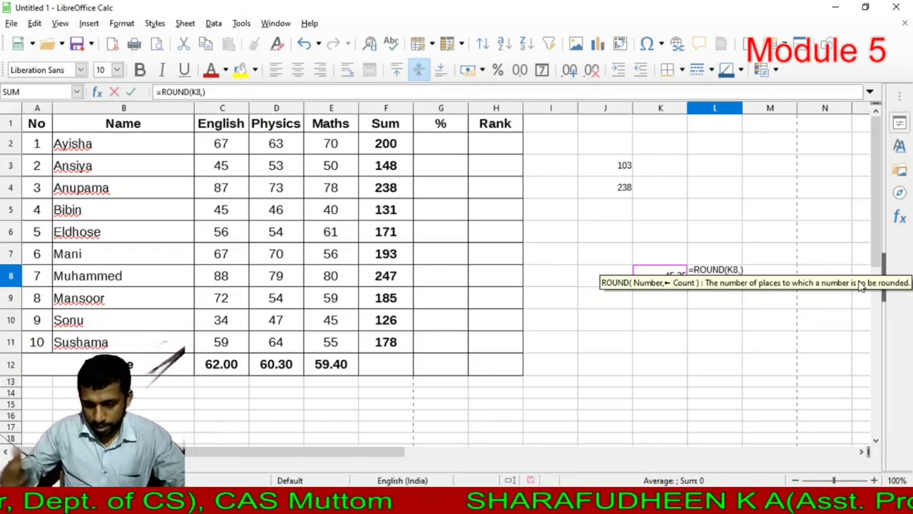
text(2)
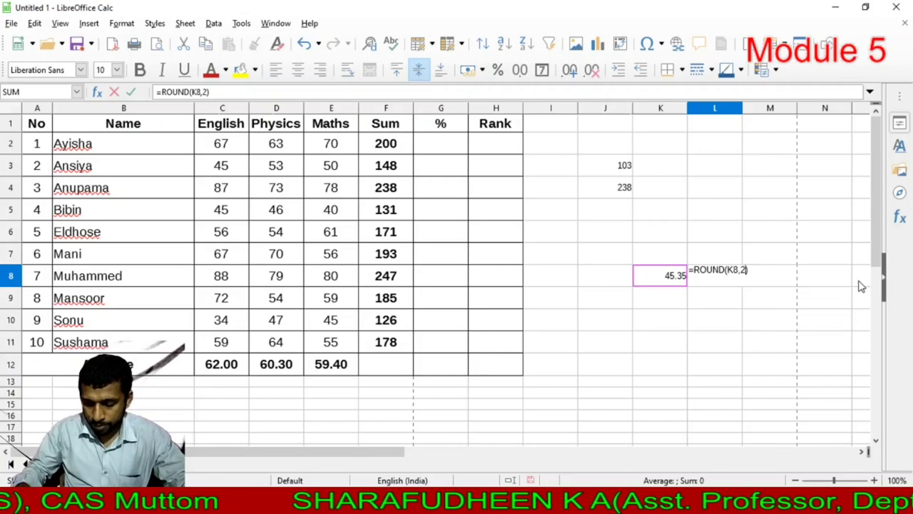
key(Return)
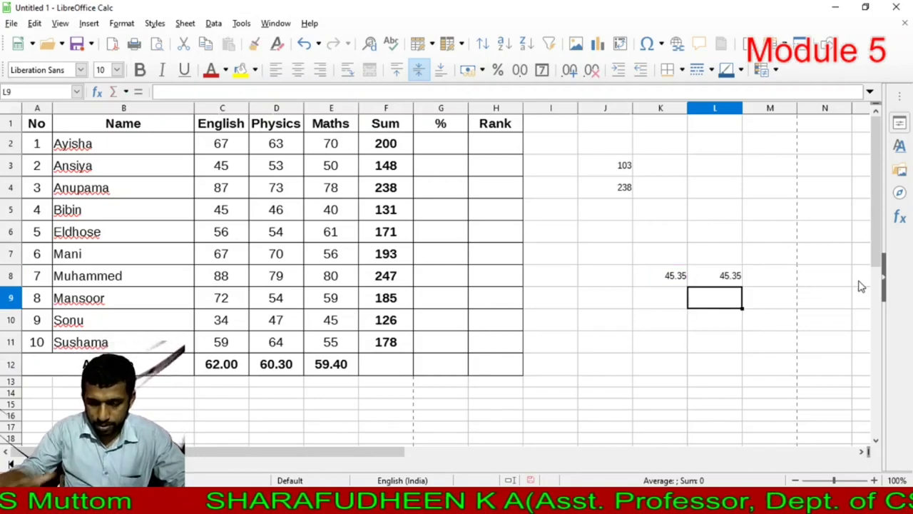
click(717, 284)
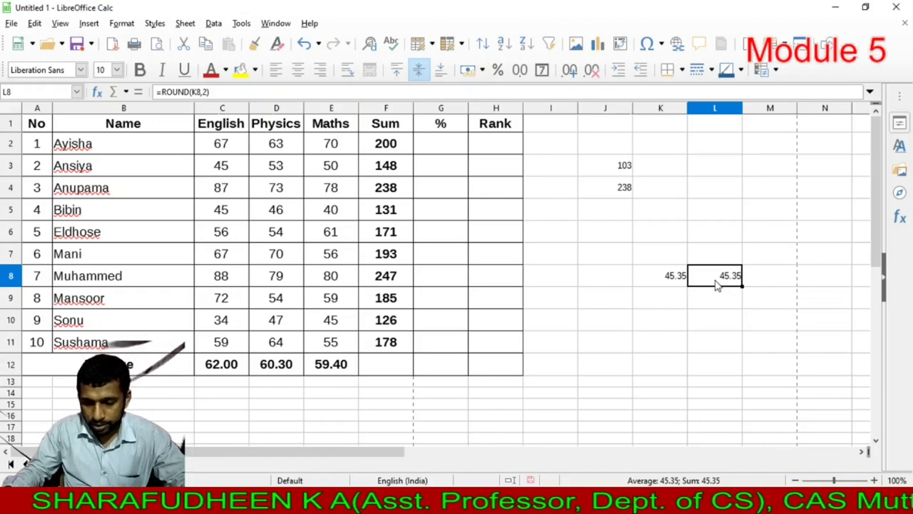
Enter the values 45.39854, 34.5874, 30.12 and 34.5874 in cells K9 to K12.
click(669, 297)
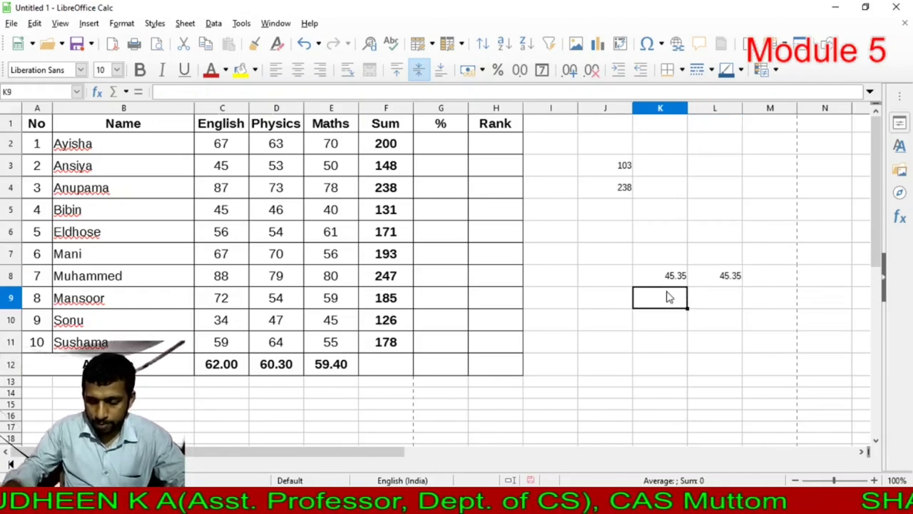
text(4)
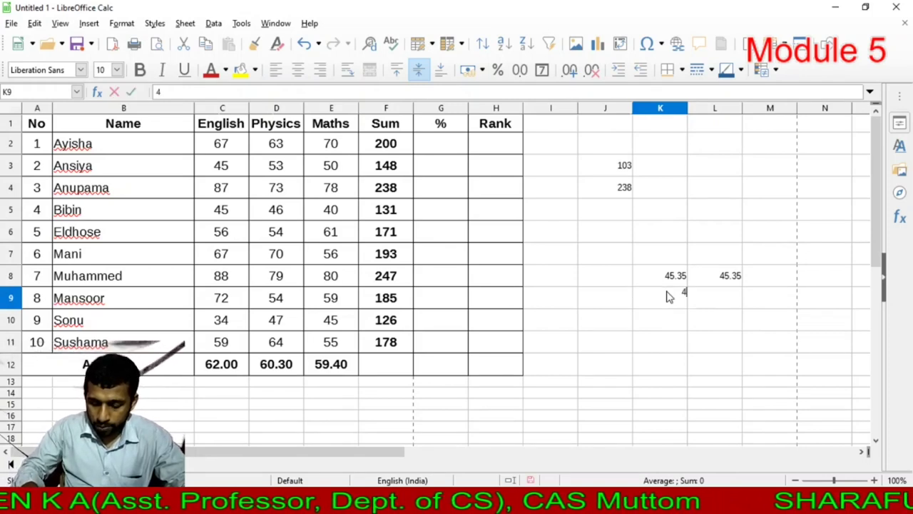
text(5.39854)
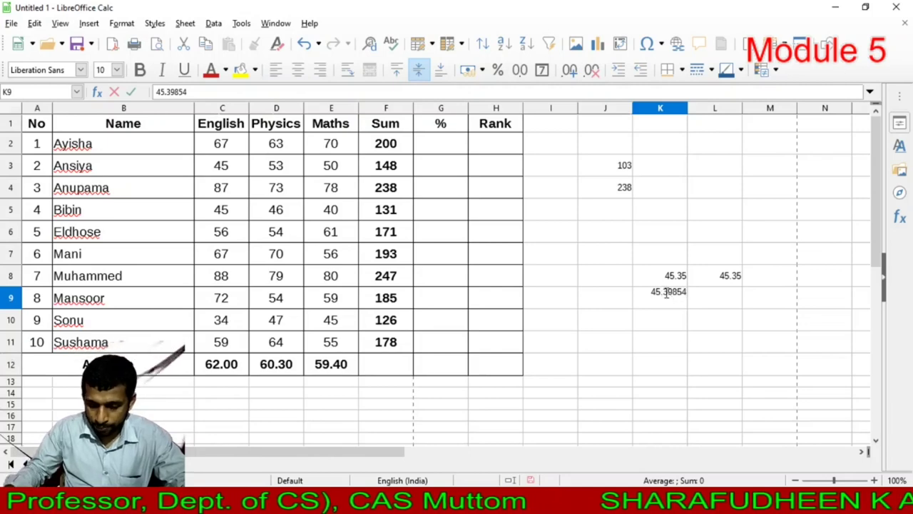
key(Return)
text(34)
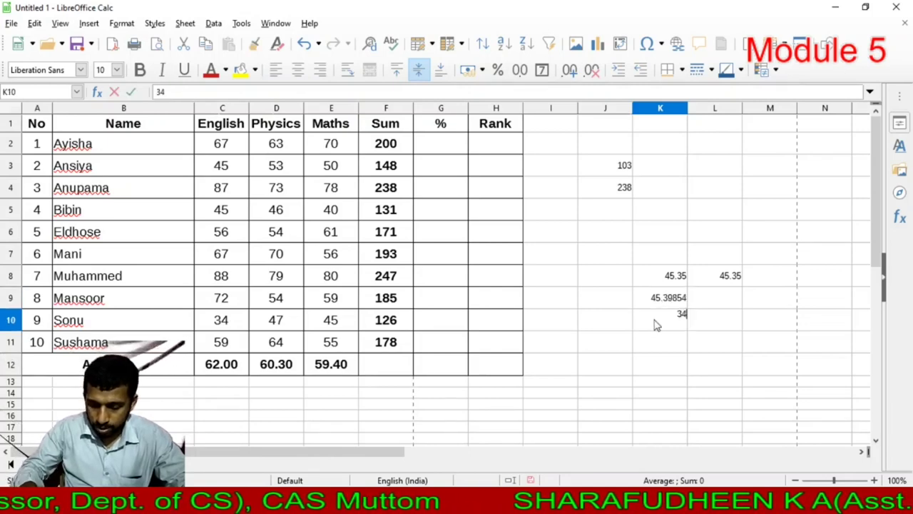
text(.58)
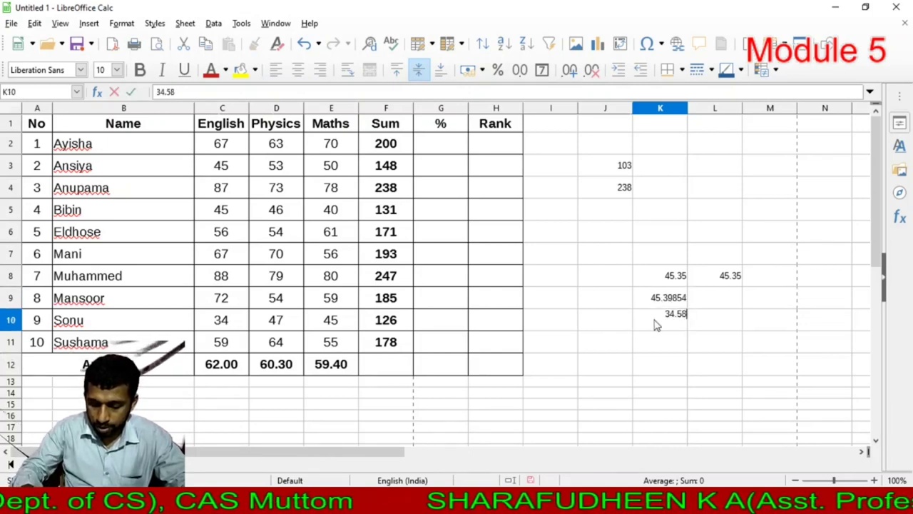
text(74)
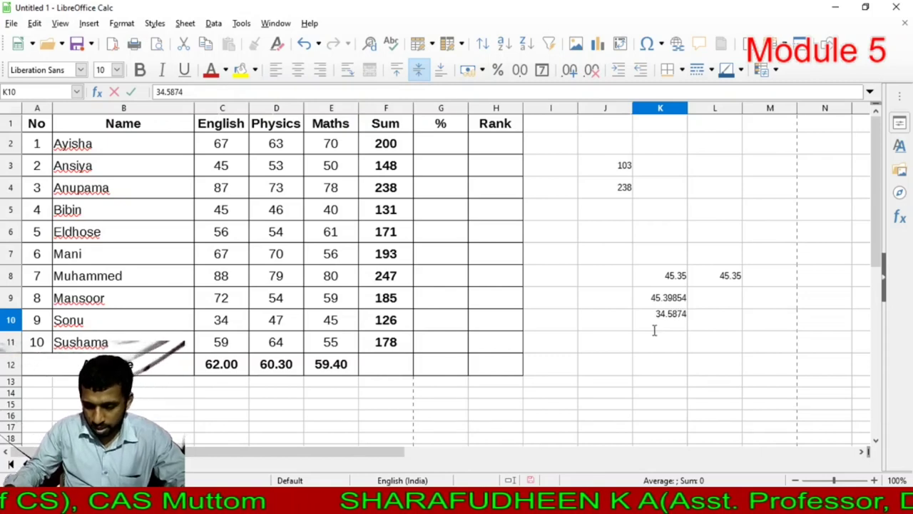
key(Return)
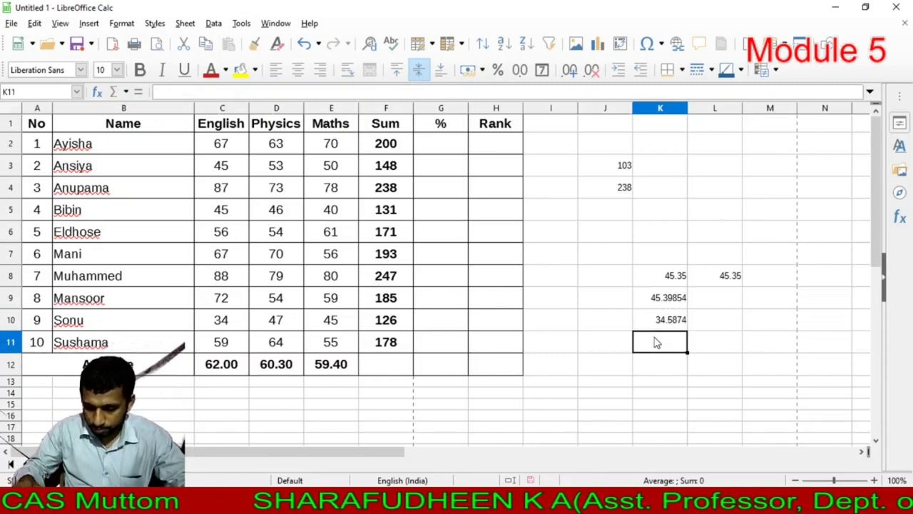
text(30.12)
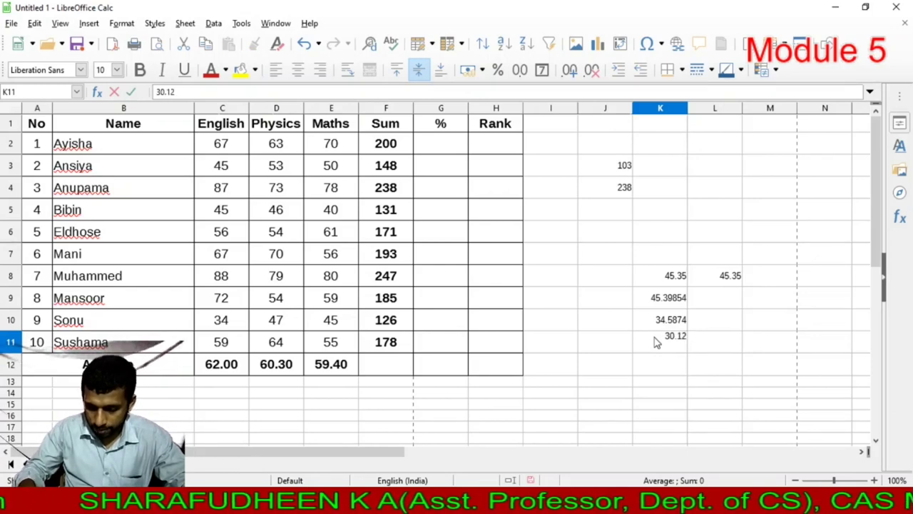
key(Return)
text(3)
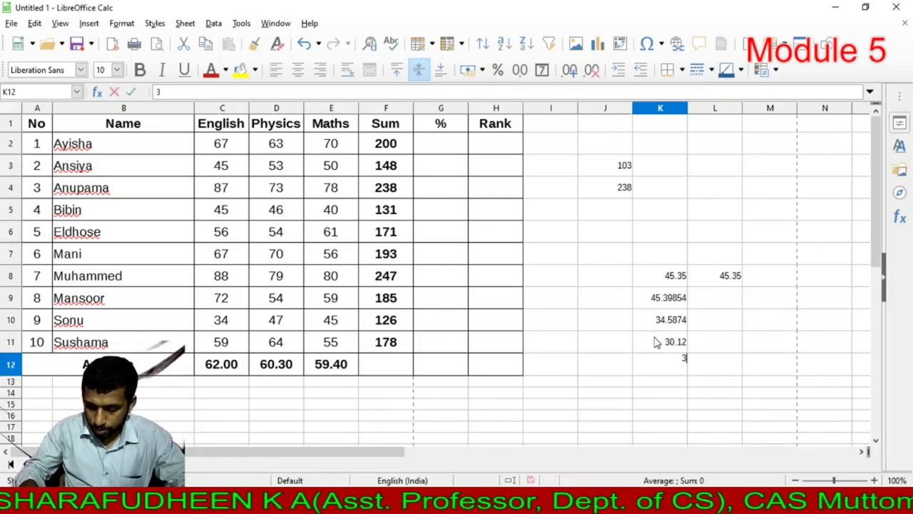
text(4.5874)
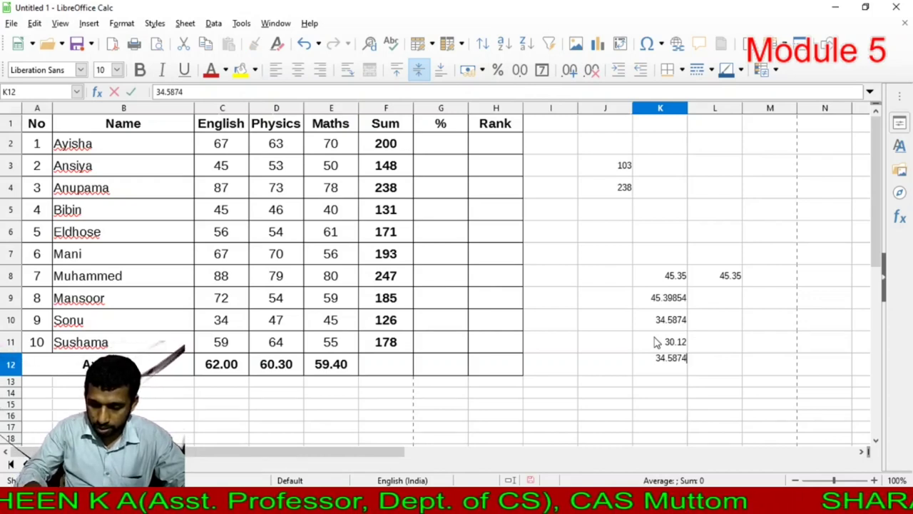
click(721, 329)
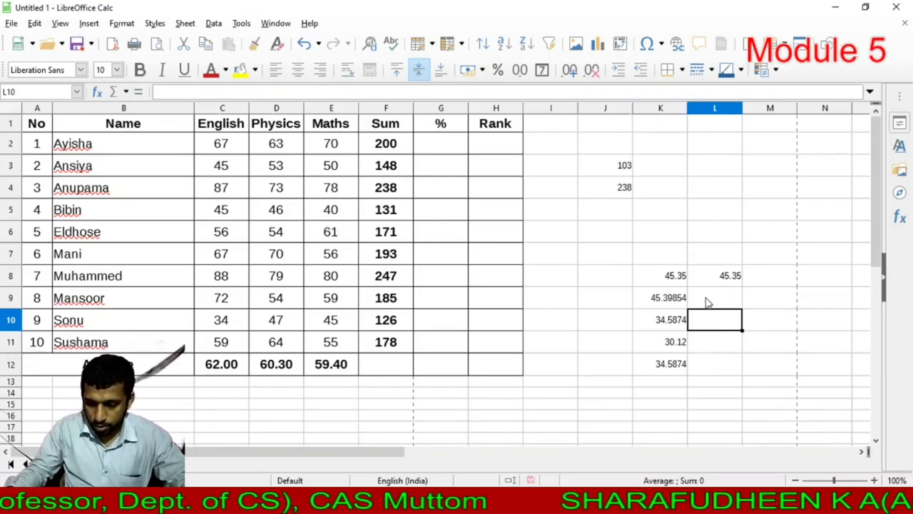
Copy the ROUND formula from L8 down through L12 and check the formula in L9.
click(725, 278)
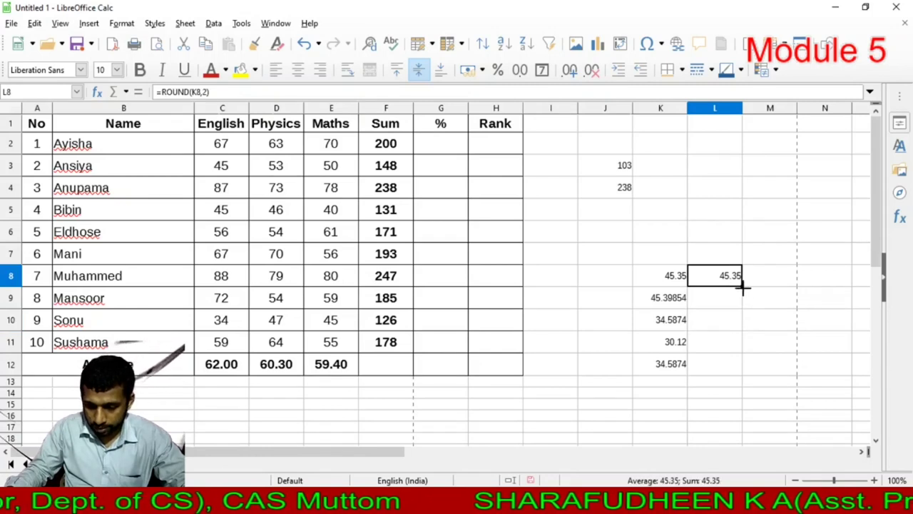
drag(742, 286, 734, 371)
click(712, 298)
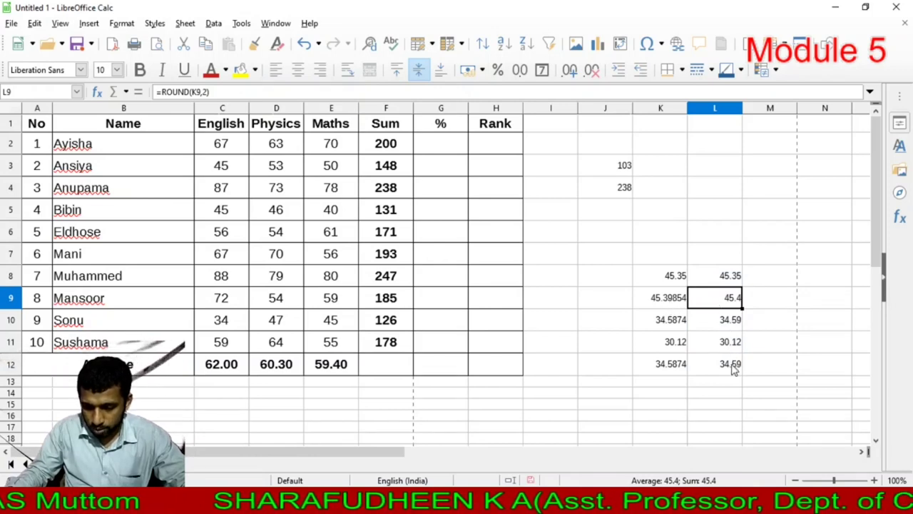
Enter the formula =SUM(K8:K12) in cell K7 to total the unrounded values.
click(659, 260)
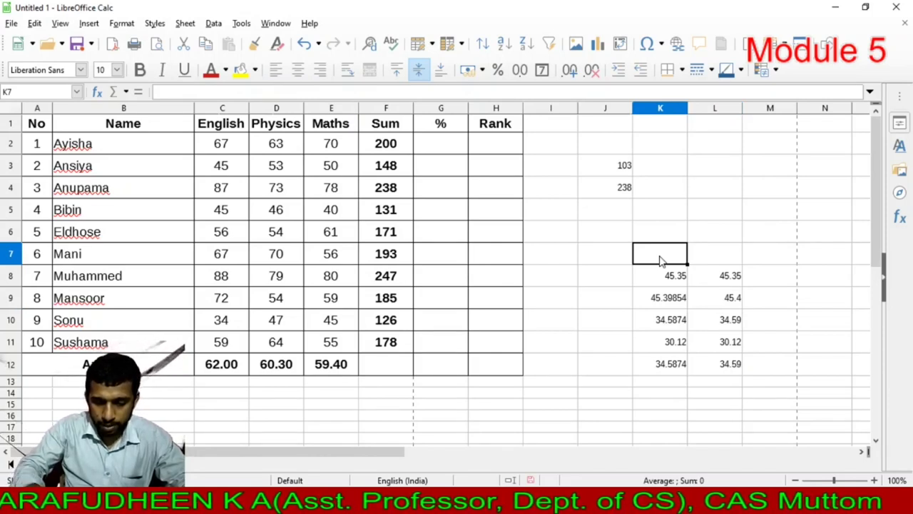
text(=sum)
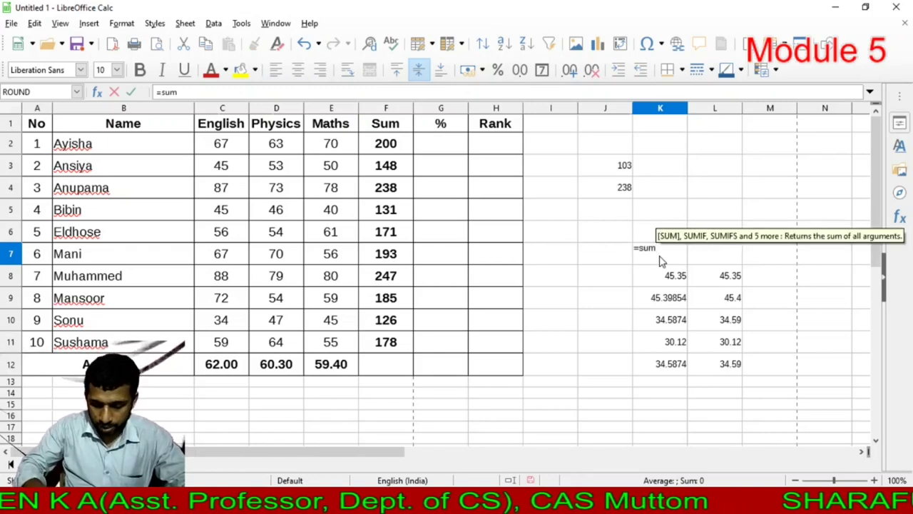
key(Return)
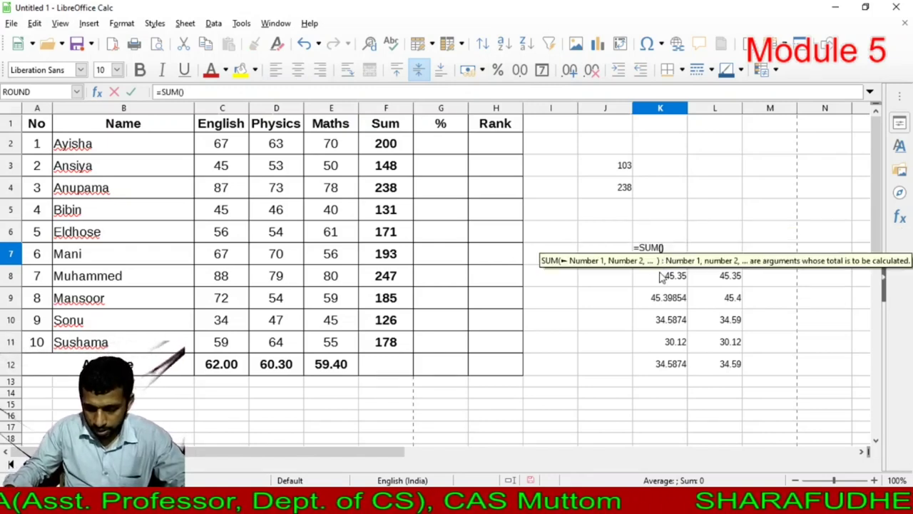
drag(664, 283, 668, 363)
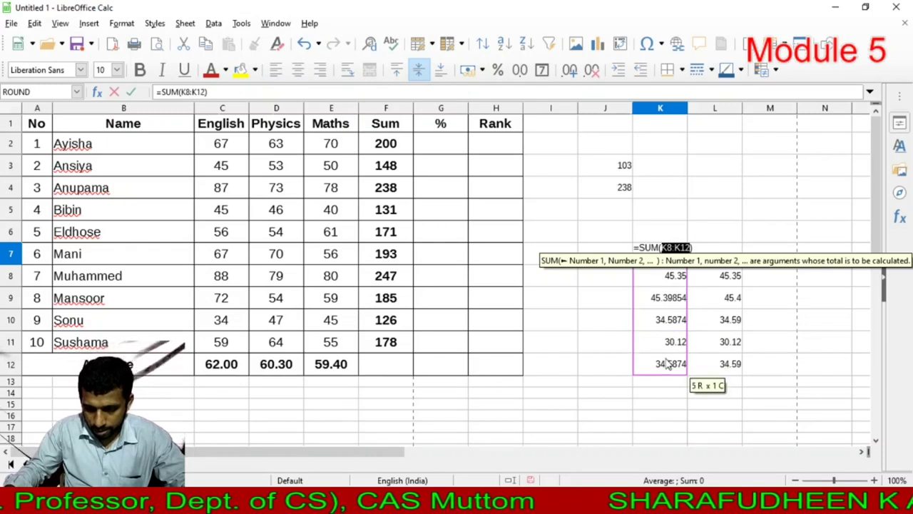
key(Return)
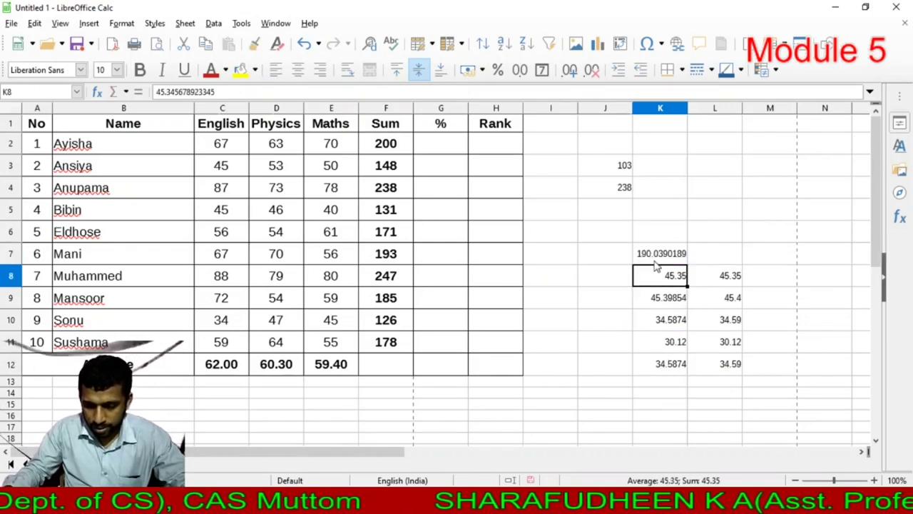
Enter the formula =SUM(L8:L12) in cell L7 to total the rounded values.
click(718, 258)
text(=su)
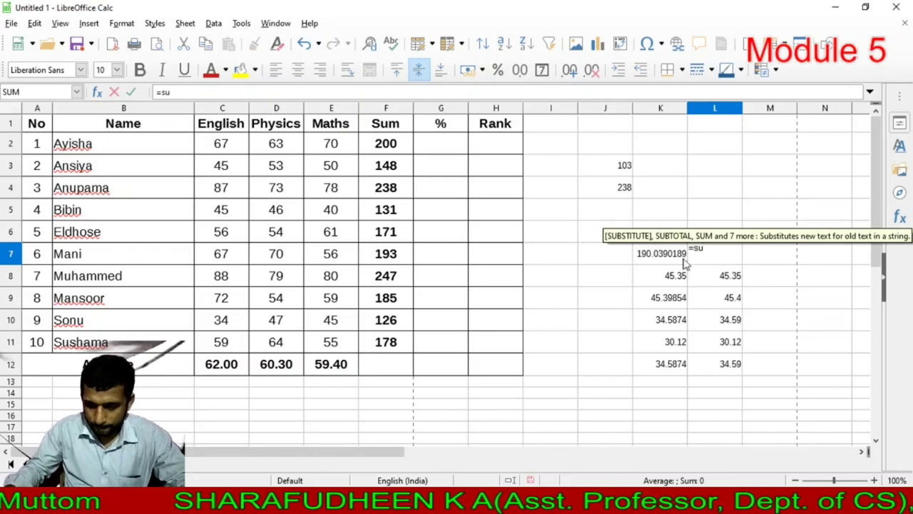
text(m)
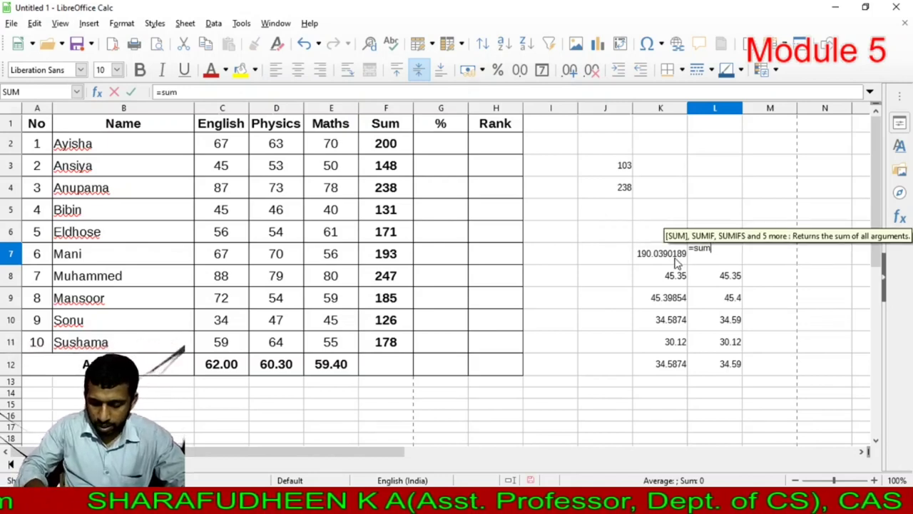
key(Return)
click(719, 278)
drag(718, 298, 719, 362)
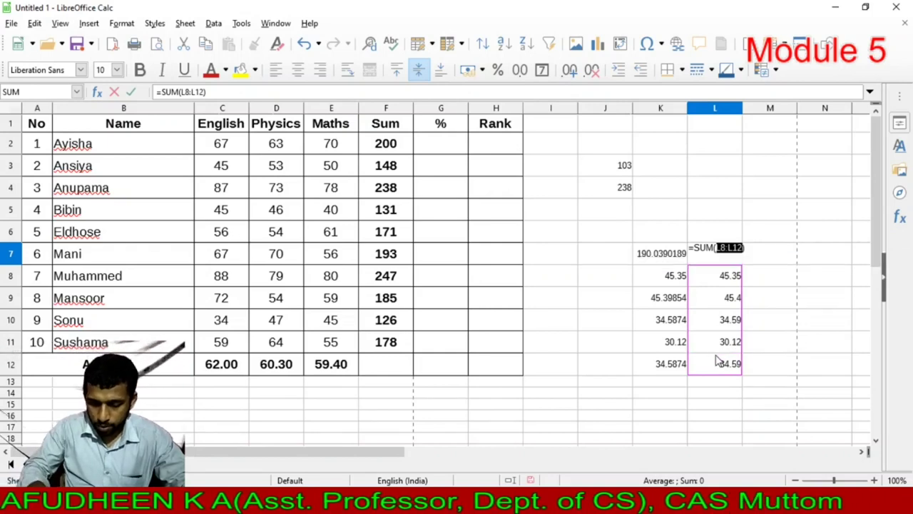
key(Return)
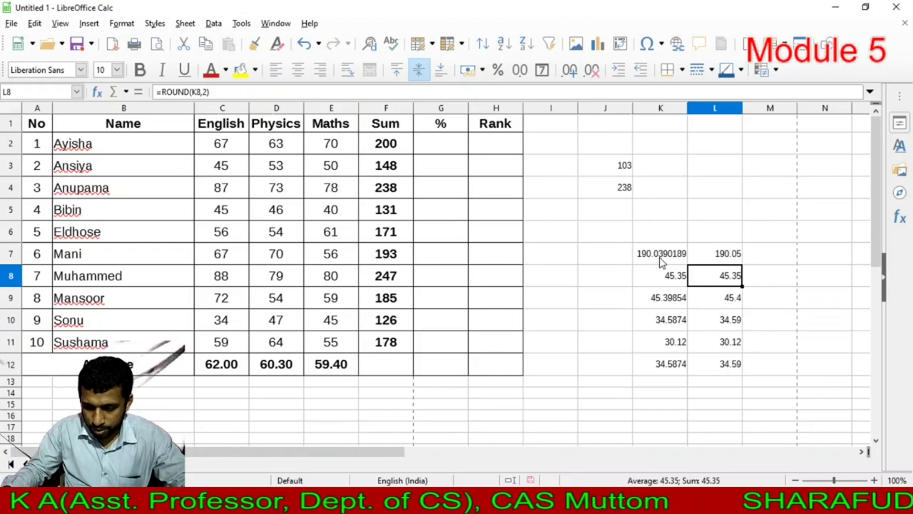
Reduce the display of the sum in K7 to two decimal places and compare it with the rounded values' sum in L7.
click(661, 261)
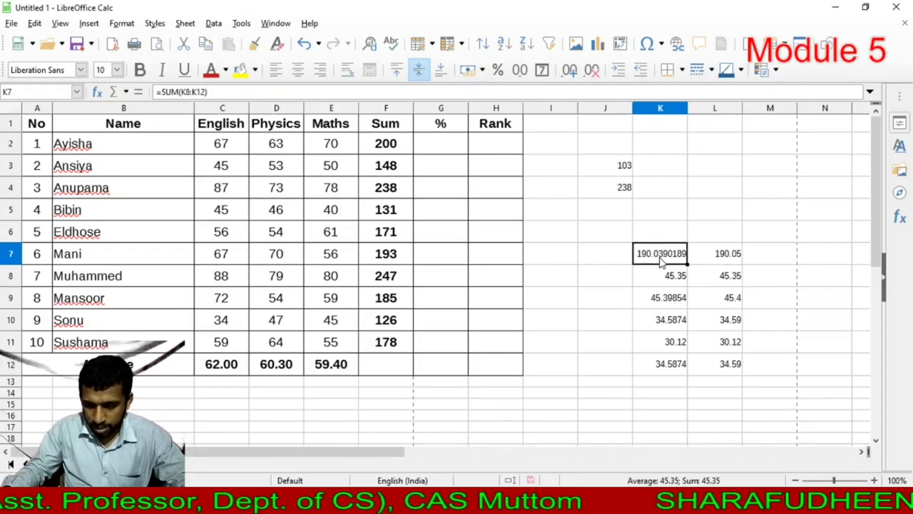
click(592, 71)
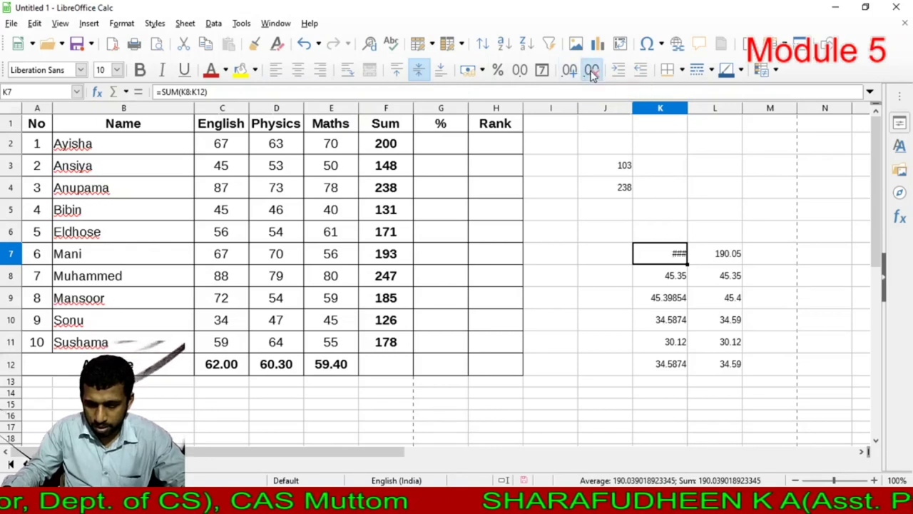
click(591, 71)
click(592, 71)
click(591, 71)
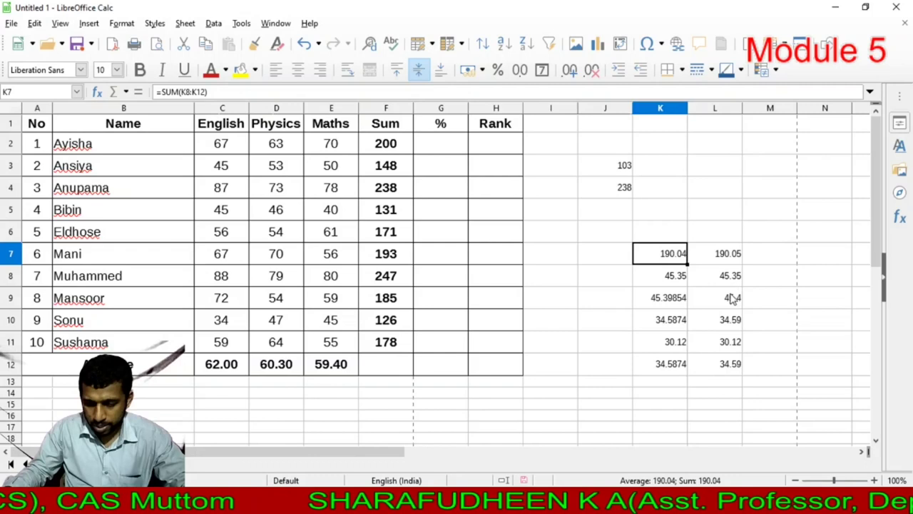
click(730, 317)
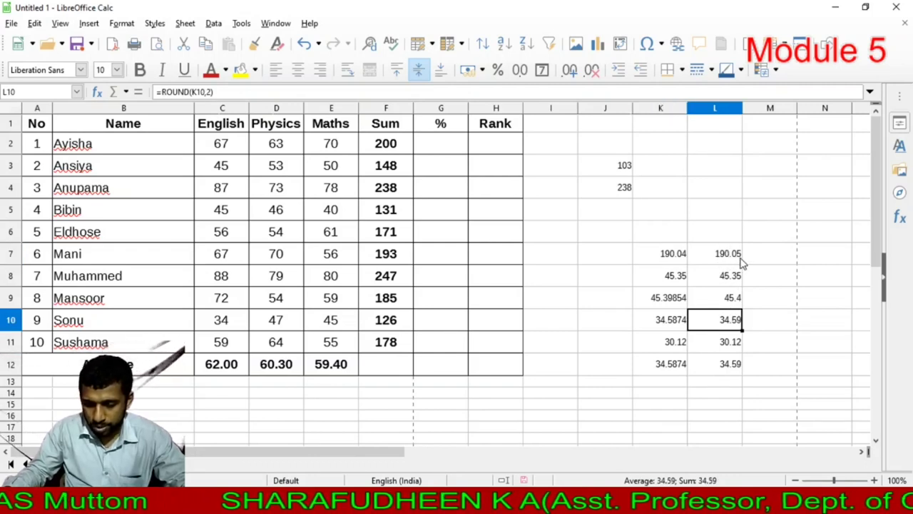
click(741, 261)
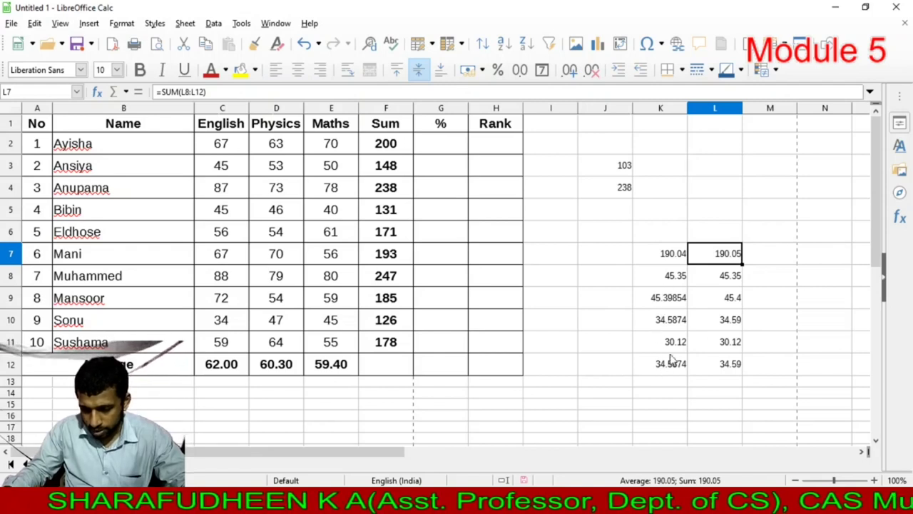
click(672, 258)
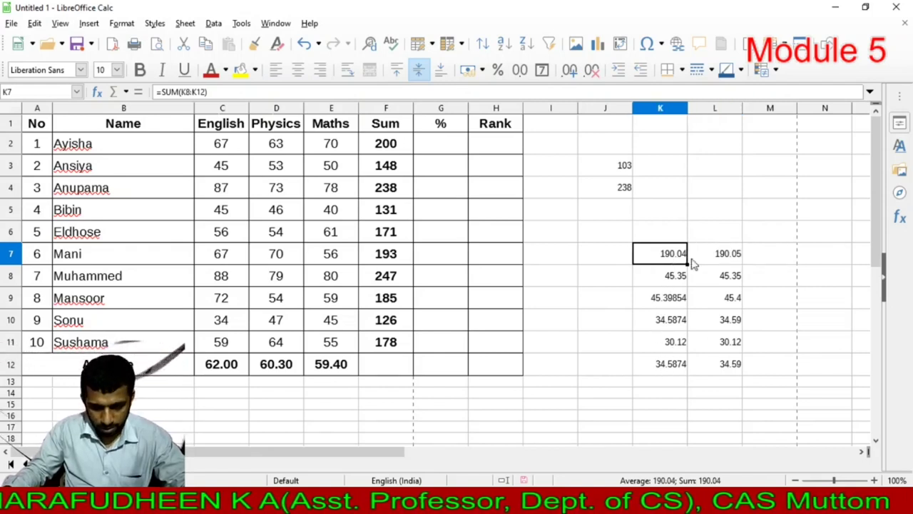
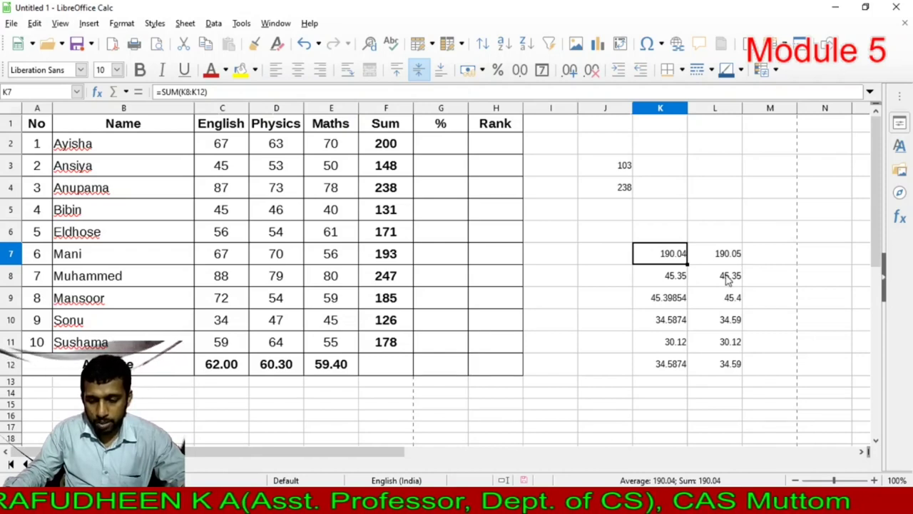
click(731, 275)
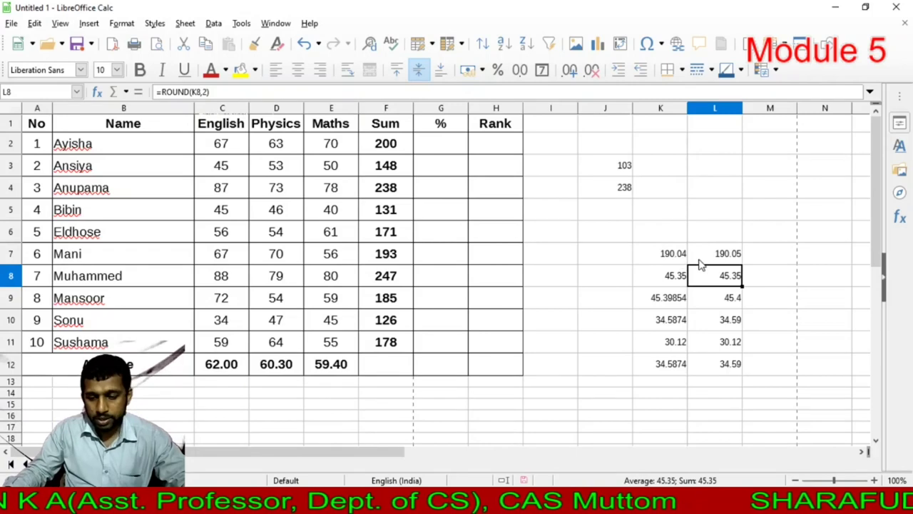
Clear the rounding example from the range K7:L12.
click(653, 257)
drag(652, 256, 708, 365)
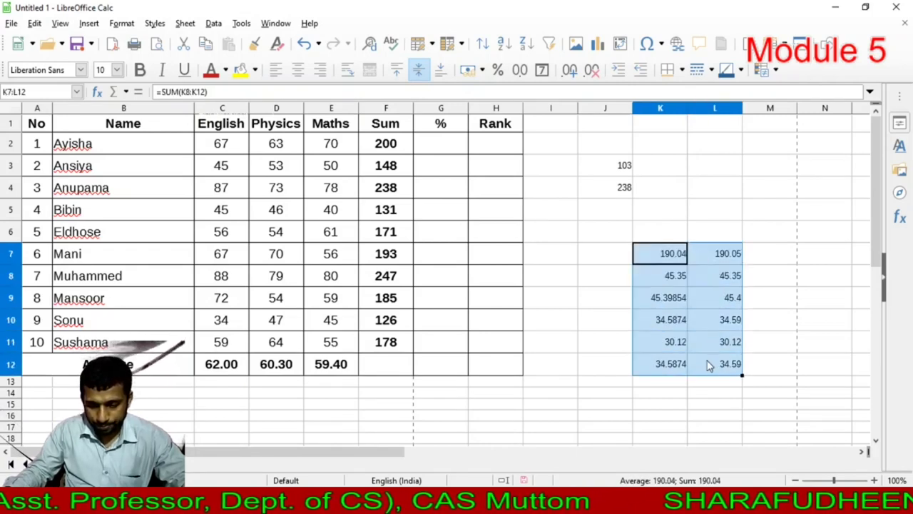
key(Delete)
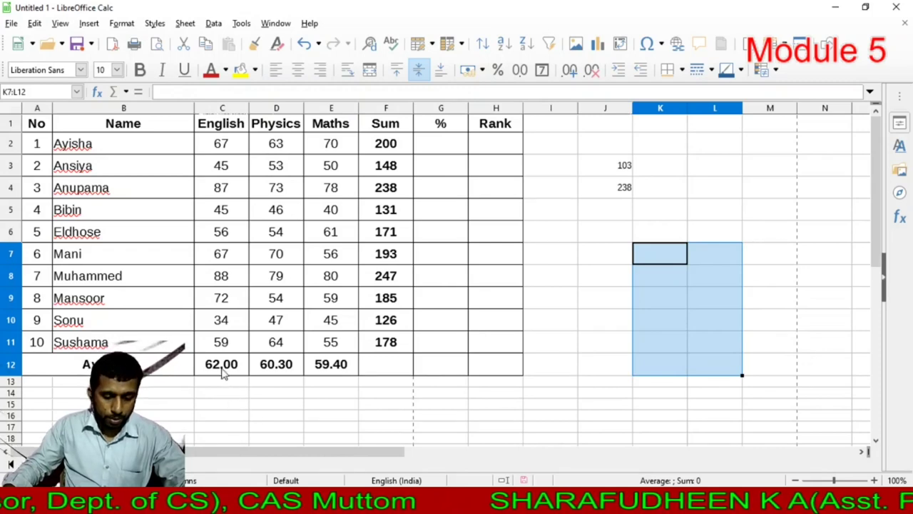
Extend the average formula from E12 into F12 to average the Sum column.
click(352, 364)
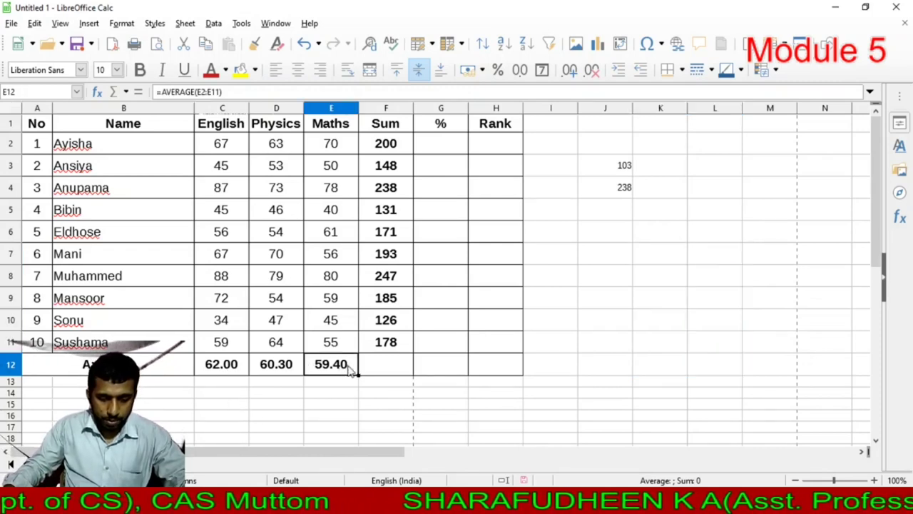
drag(357, 374, 392, 374)
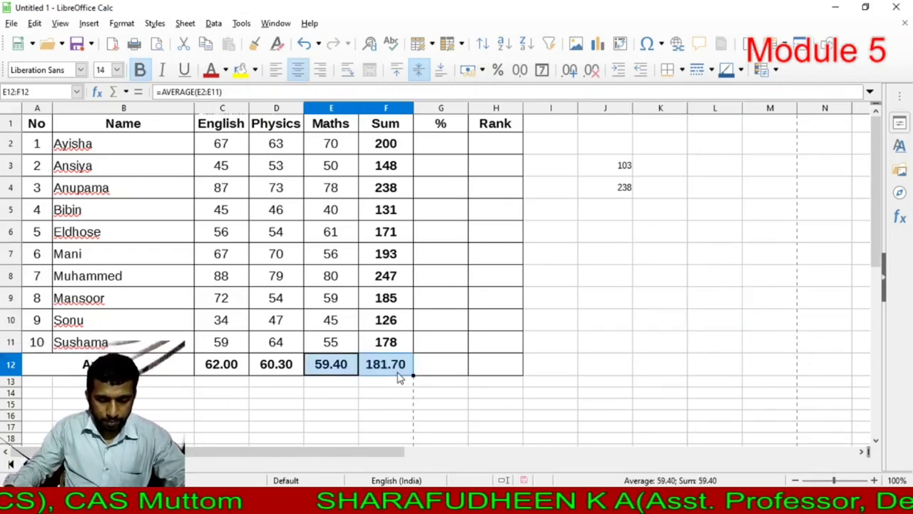
click(448, 249)
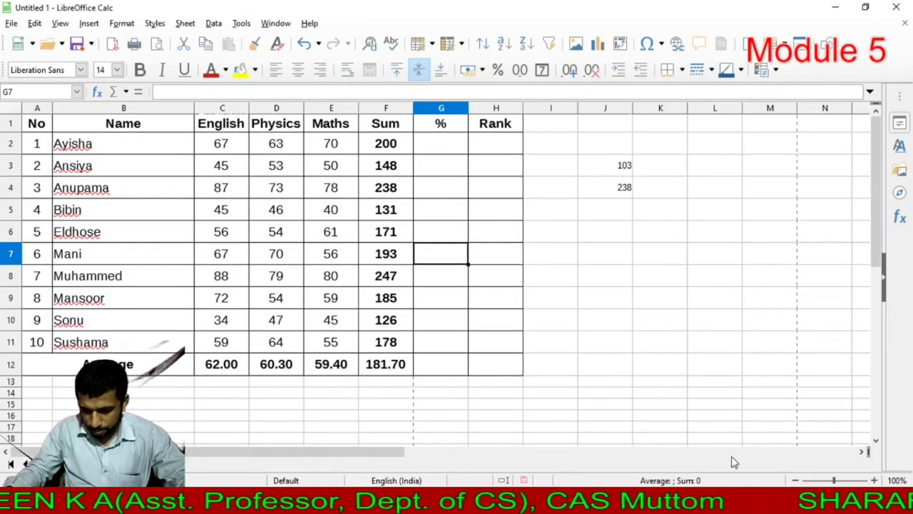
Increase the height of rows 13 to 21 below the marks table.
click(795, 480)
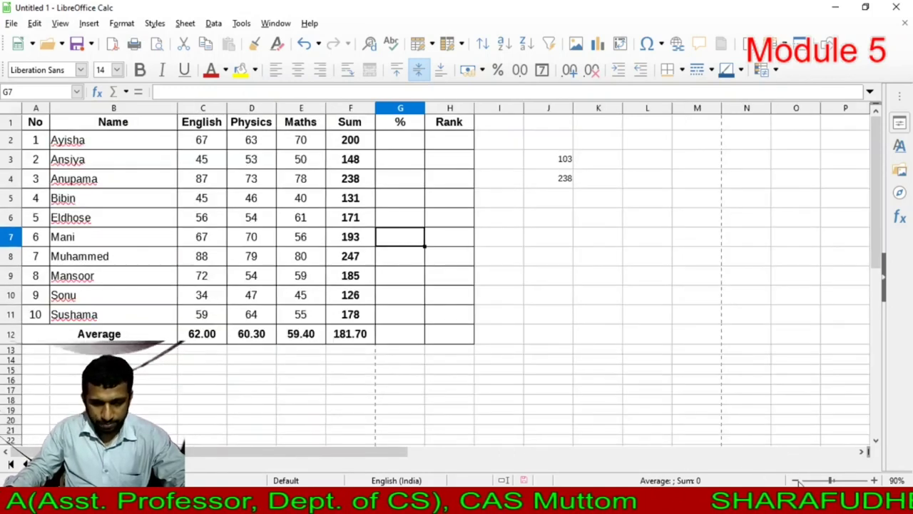
click(796, 480)
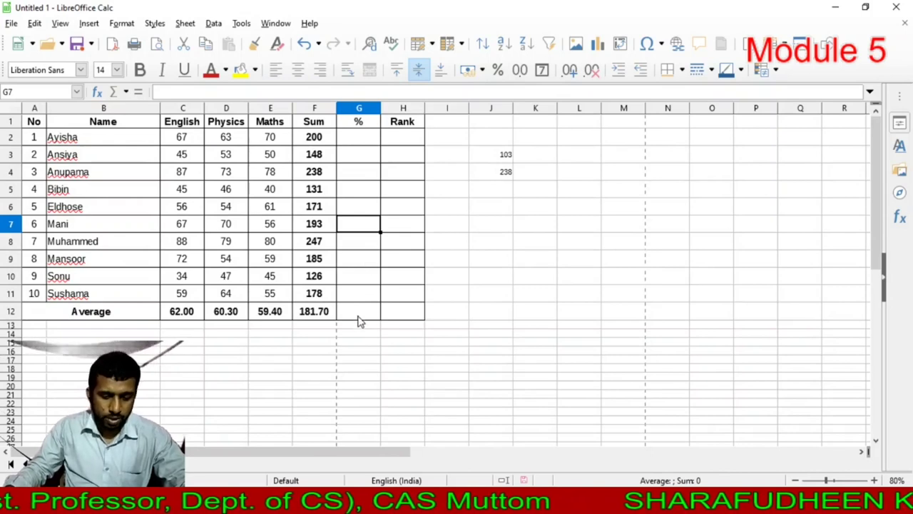
drag(10, 330, 10, 393)
drag(13, 344, 15, 352)
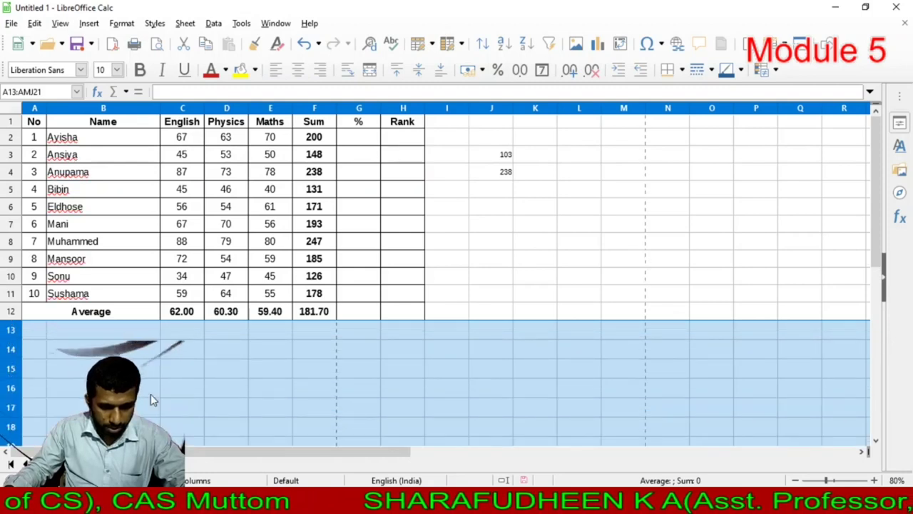
click(179, 405)
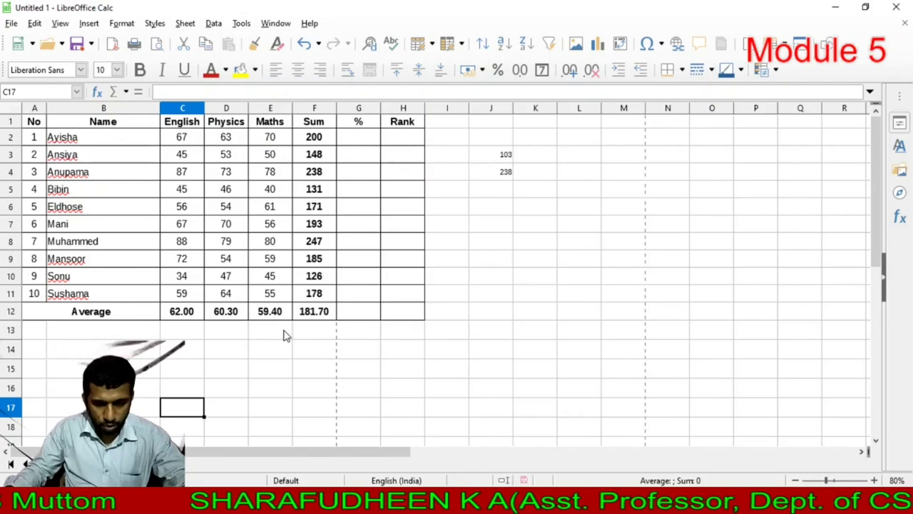
Review the highest totals in the Sum column and enter the label "Maximum Mark" in cell D14.
click(221, 333)
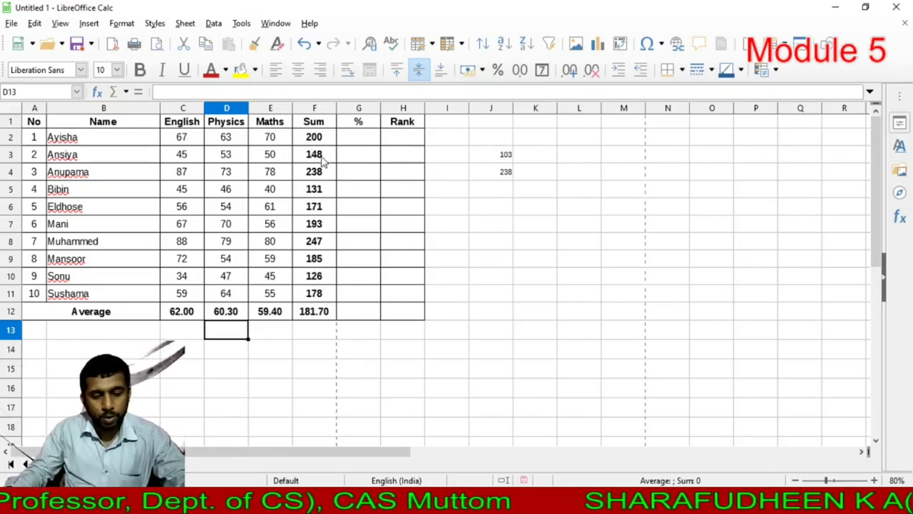
click(321, 246)
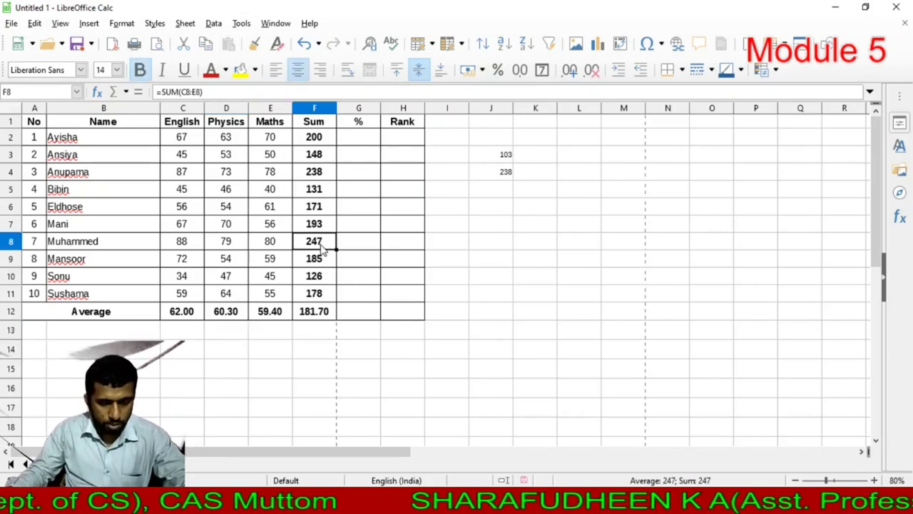
click(314, 180)
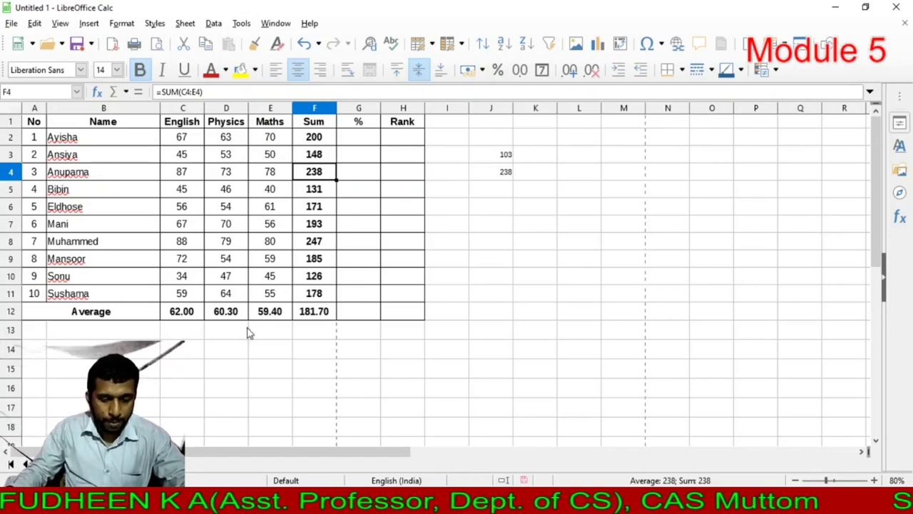
click(225, 355)
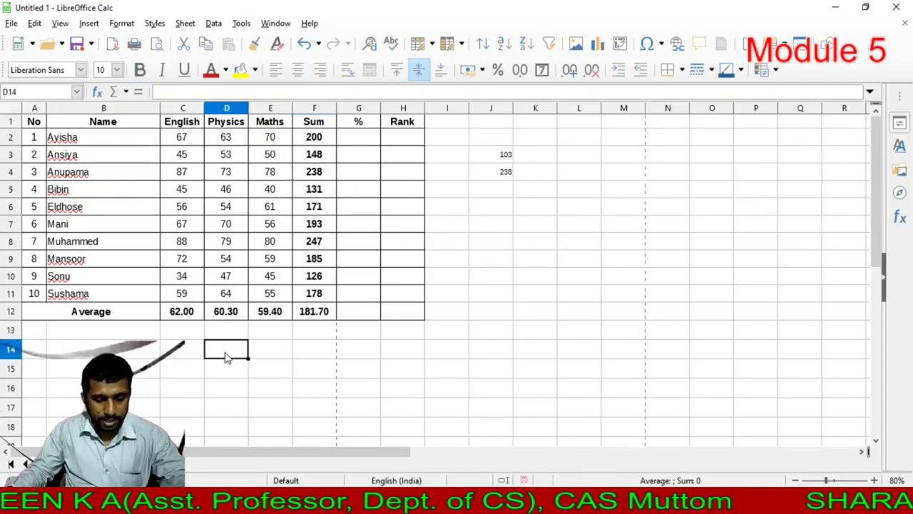
text(Maximum Mark)
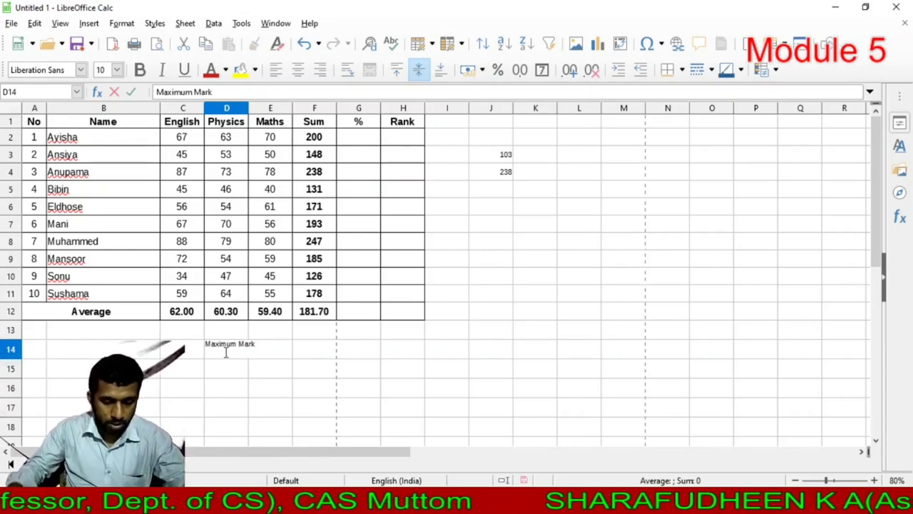
key(Return)
key(Return)
Format the range D14:D18 as bold with a font size of 14.
drag(228, 350, 221, 428)
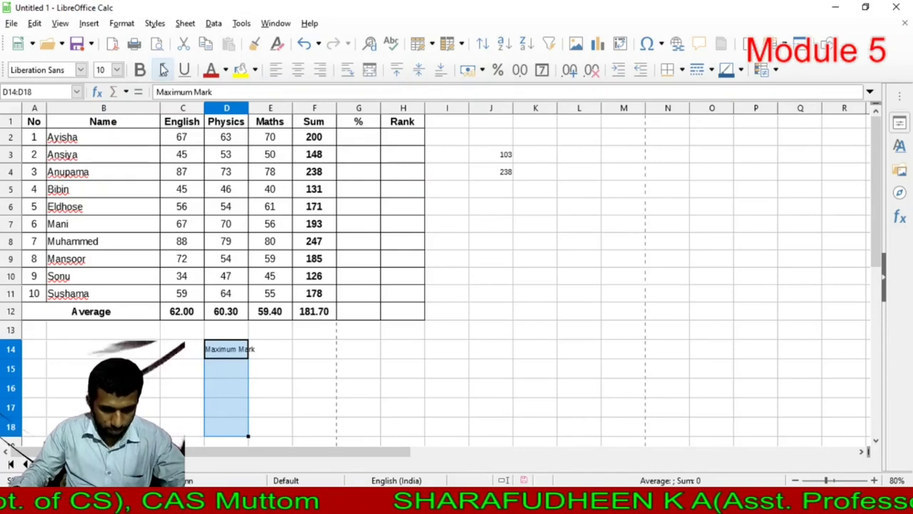
click(116, 69)
click(104, 187)
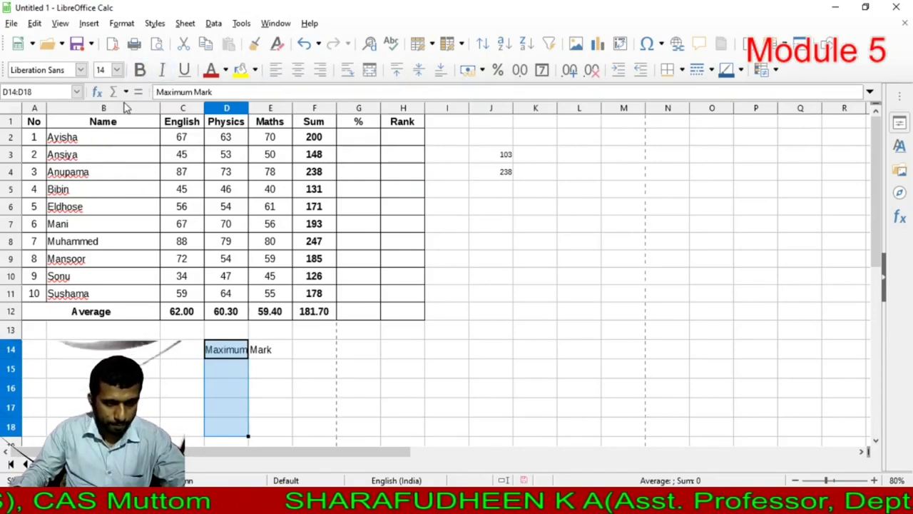
click(140, 69)
Calculate the highest total of the Sum column in cell F14 with =MAX(F2:F11).
click(323, 355)
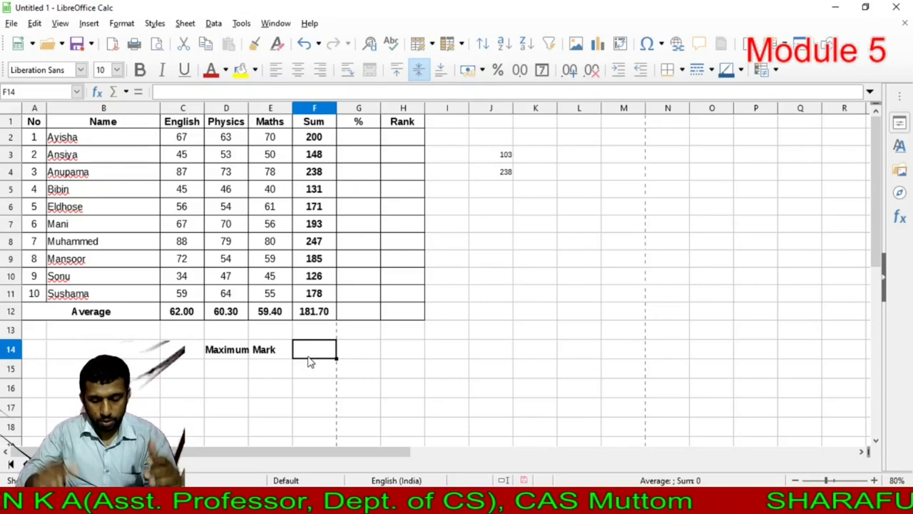
text(=)
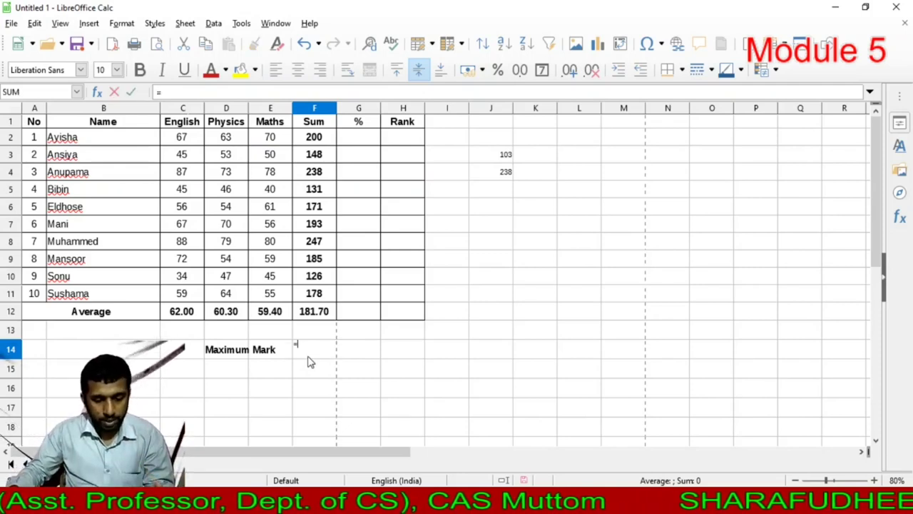
text(ma)
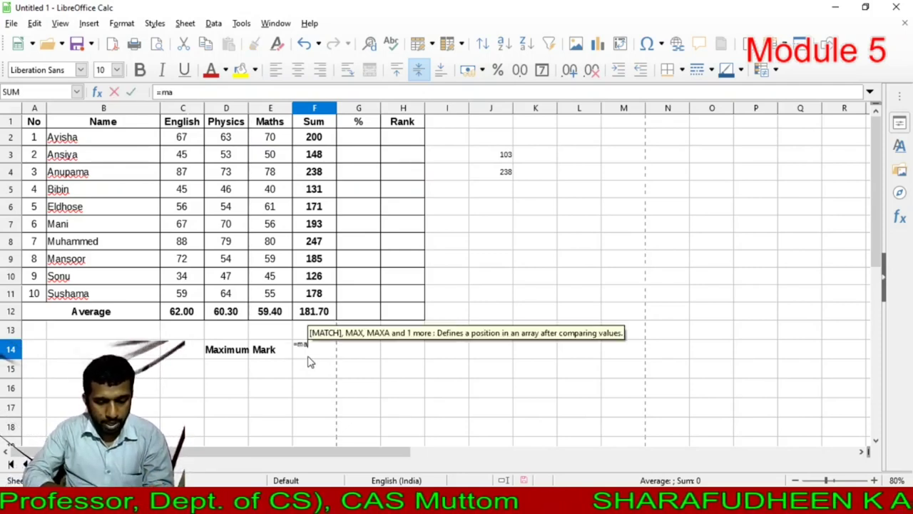
text(x)
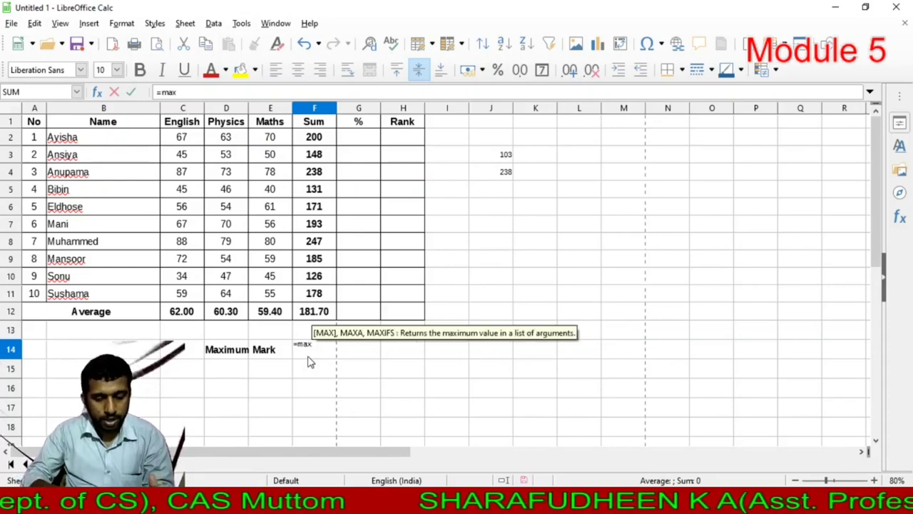
key(Return)
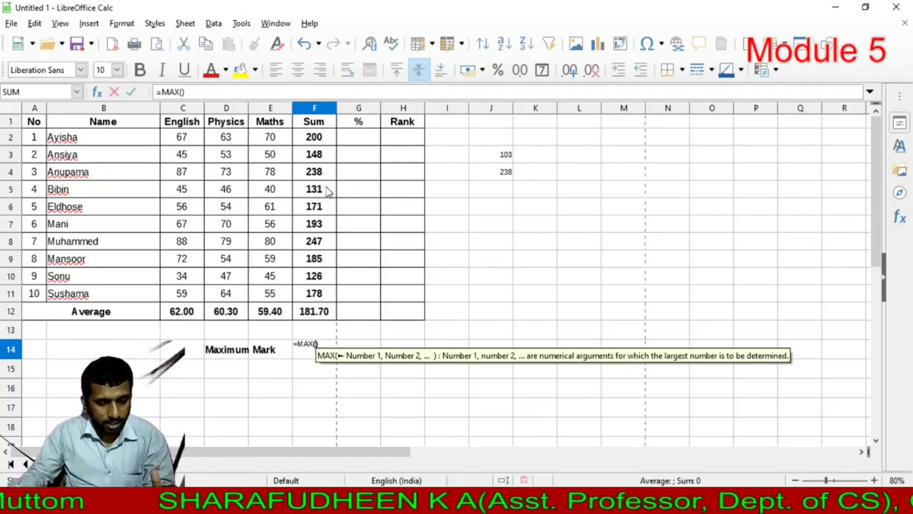
drag(313, 140, 308, 299)
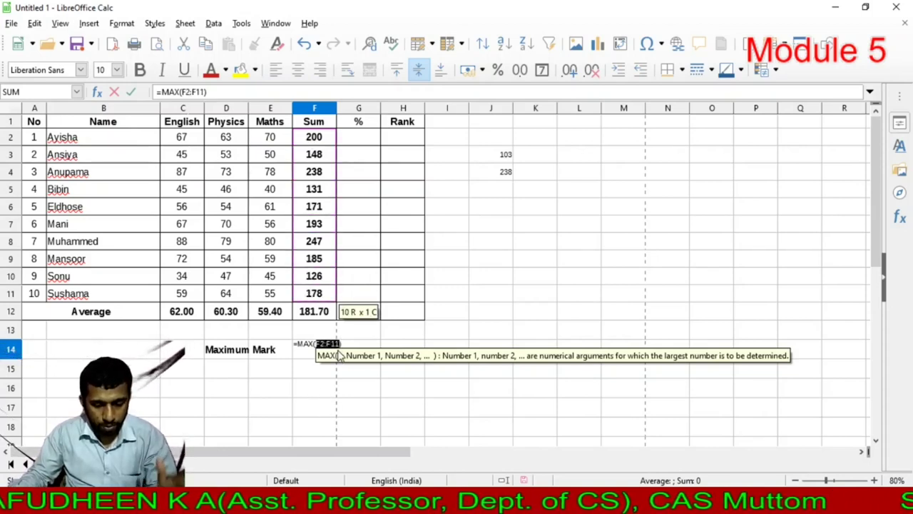
key(Return)
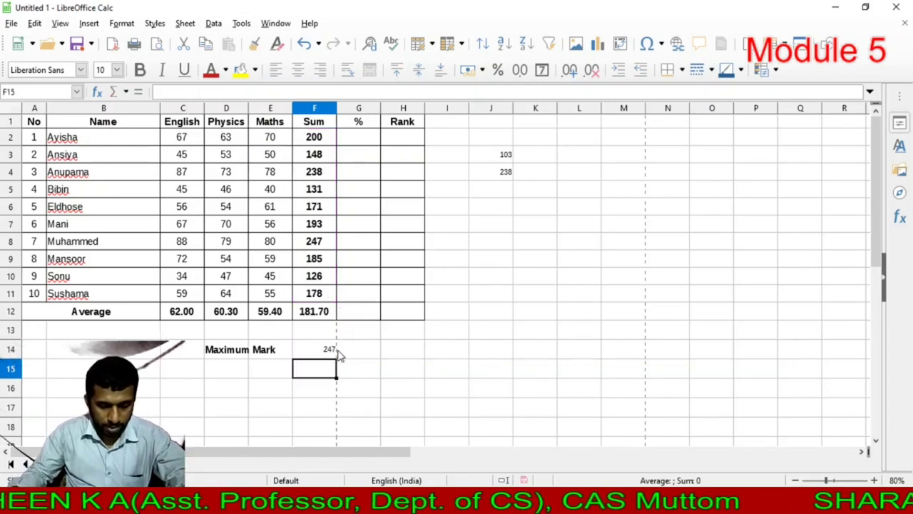
Format the range F14:F18 as bold with a font size of 14.
drag(316, 350, 305, 432)
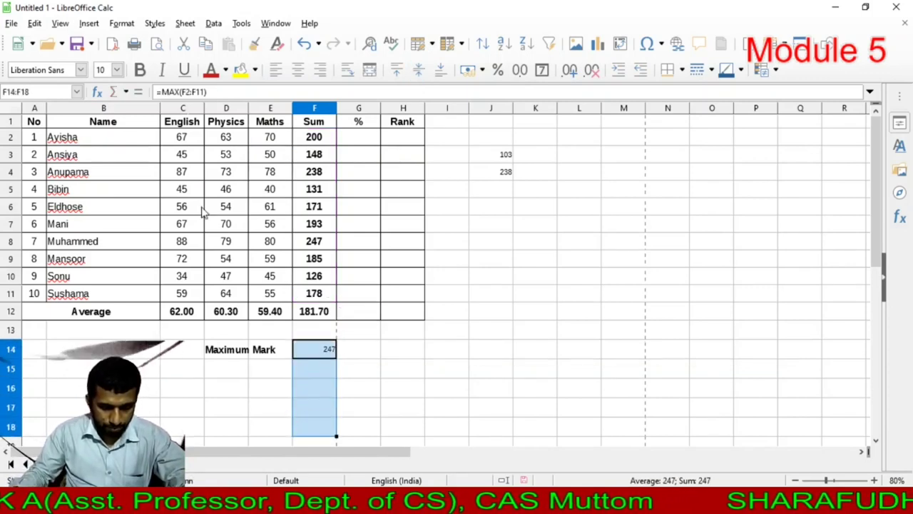
click(117, 69)
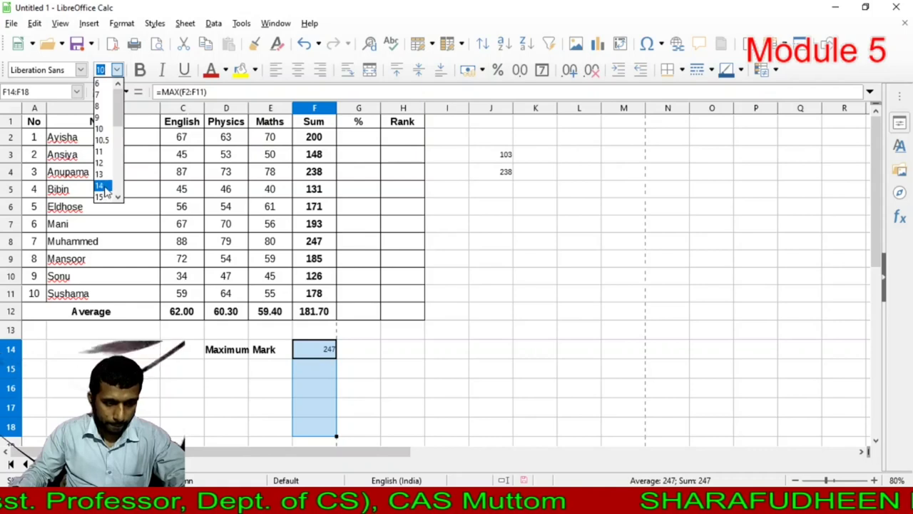
click(100, 186)
click(140, 69)
click(306, 364)
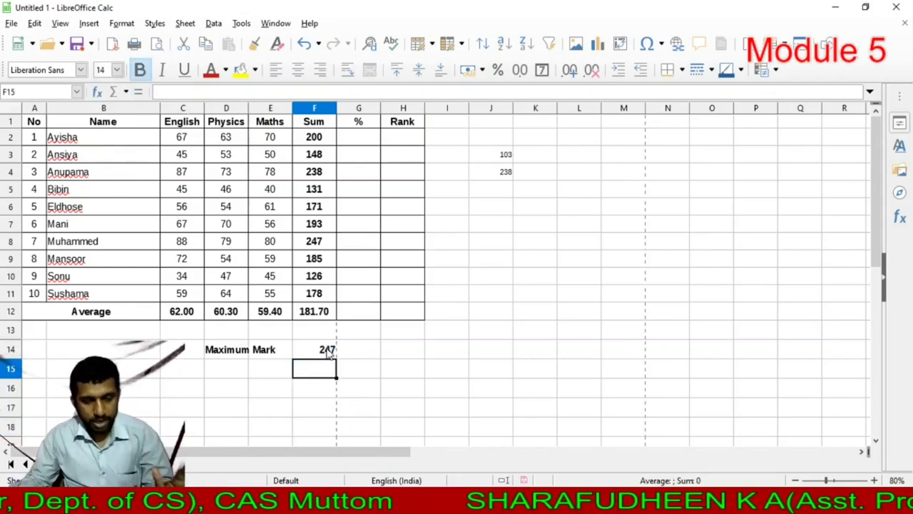
Enter the label "Minimum Mark" in cell D15.
click(212, 378)
text(Minim)
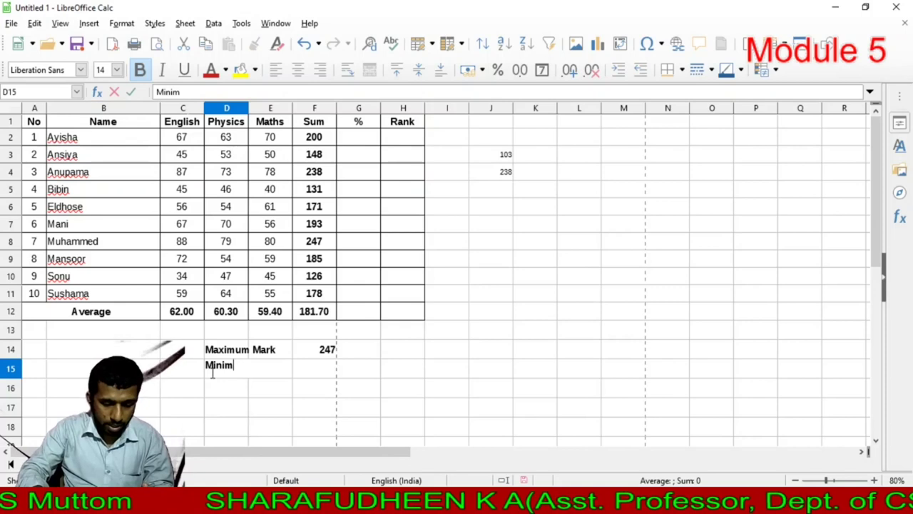
text(um)
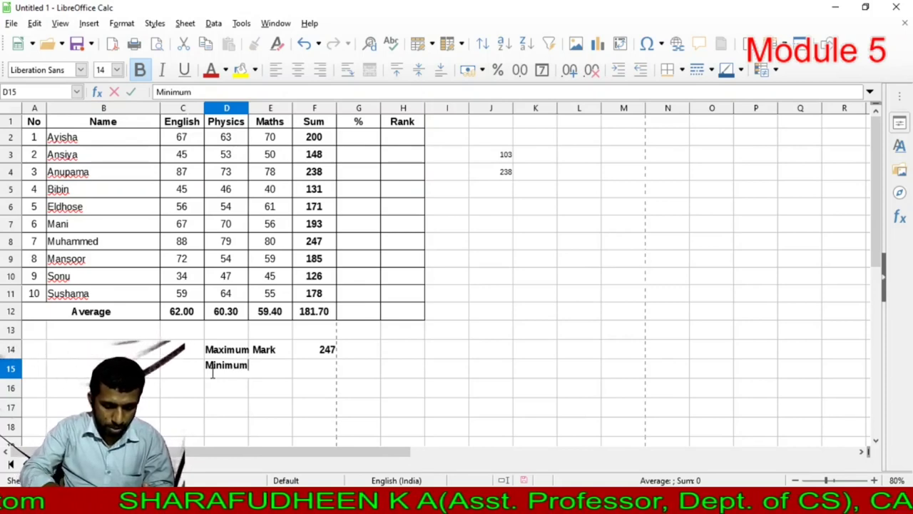
text( Mark)
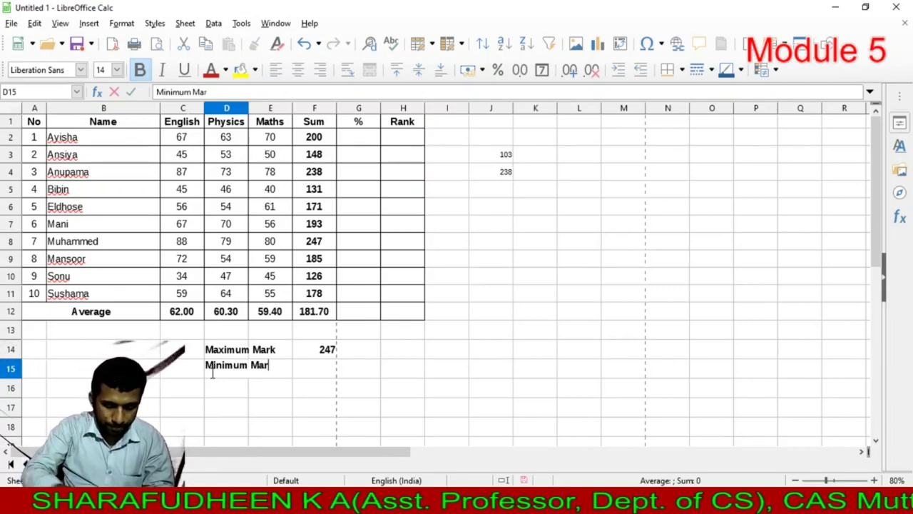
click(308, 349)
Calculate the lowest total of the Sum column in cell F15 with =MIN(F2:F11).
click(306, 370)
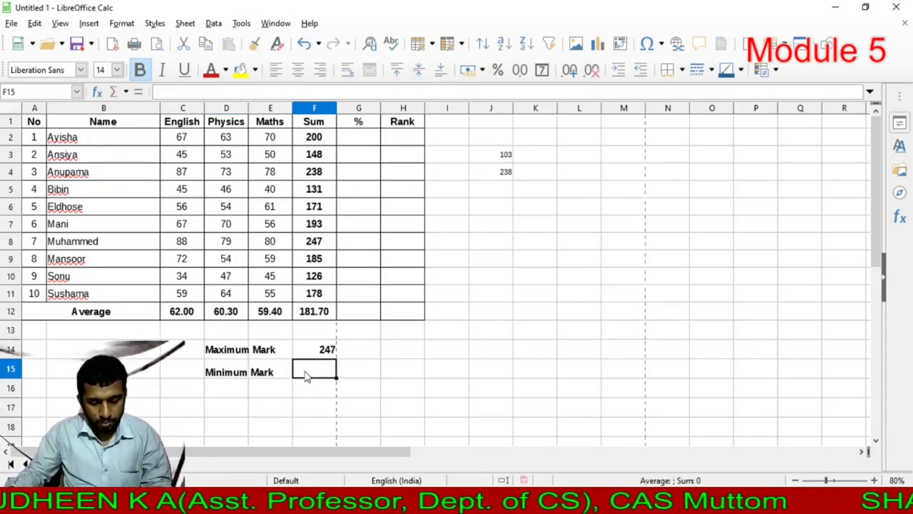
text(=)
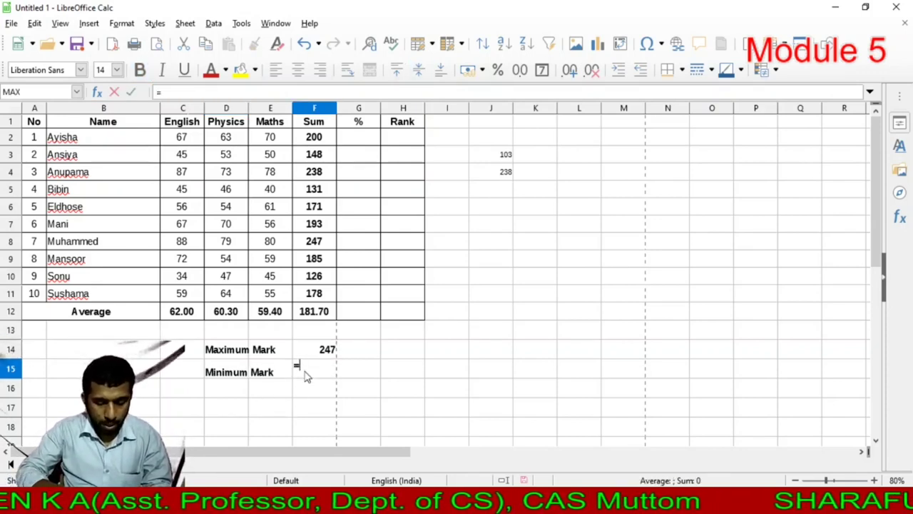
text(m)
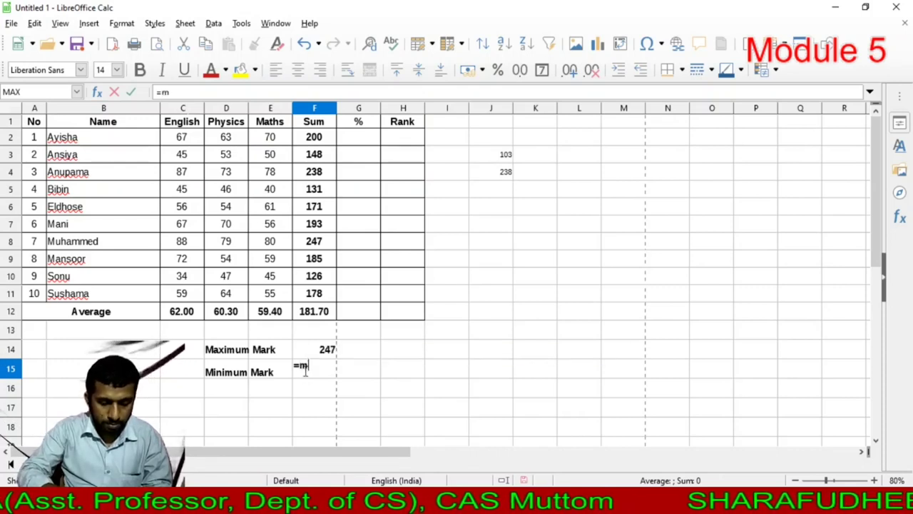
text(in)
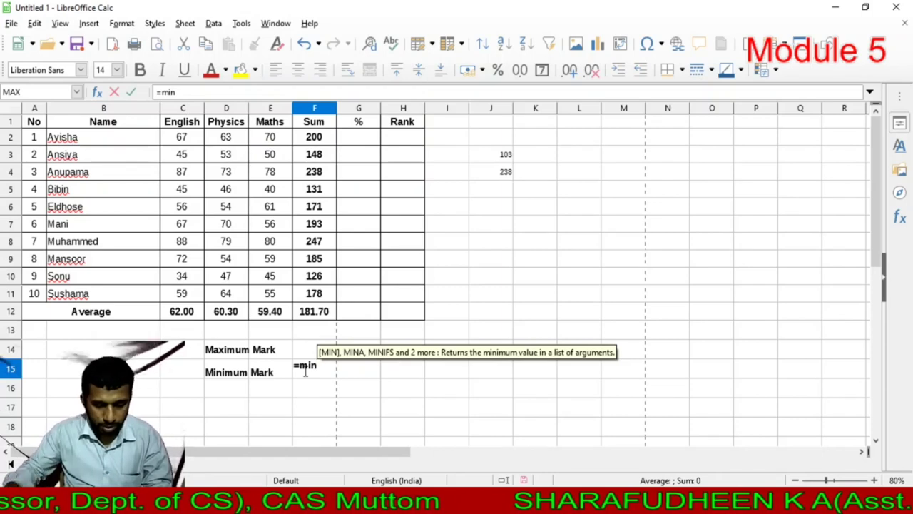
key(Return)
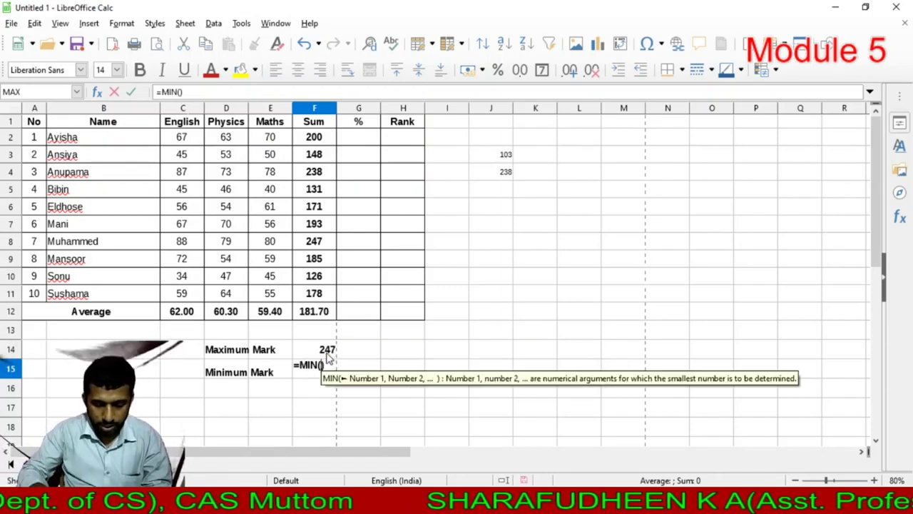
drag(319, 137, 310, 298)
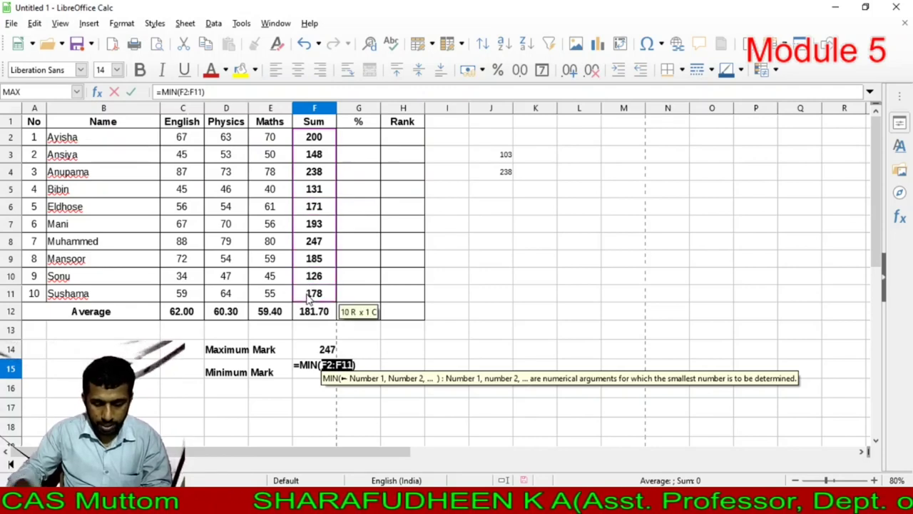
key(Return)
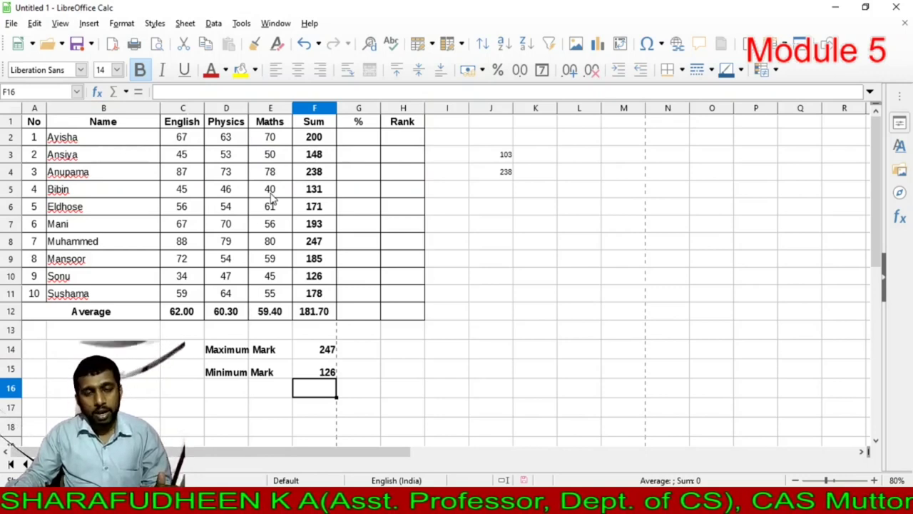
Enter the label "Total No" in cell D16.
click(219, 387)
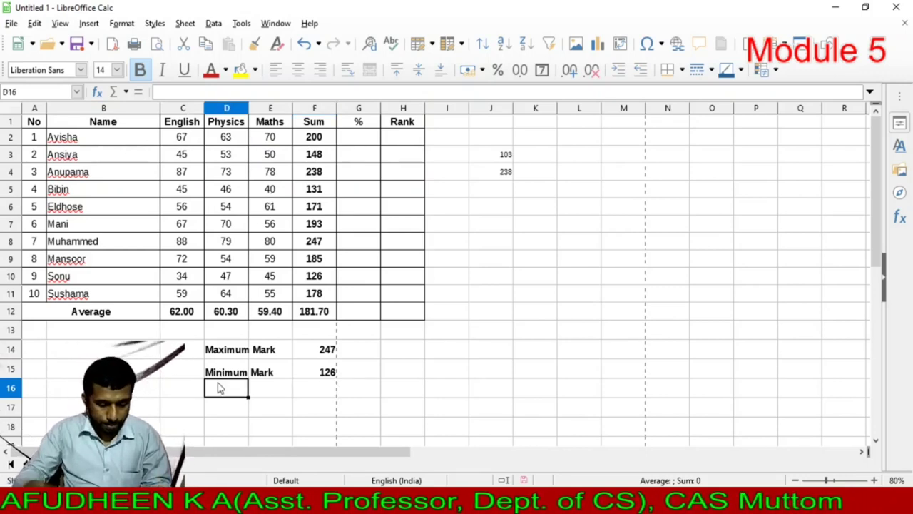
text(Total No)
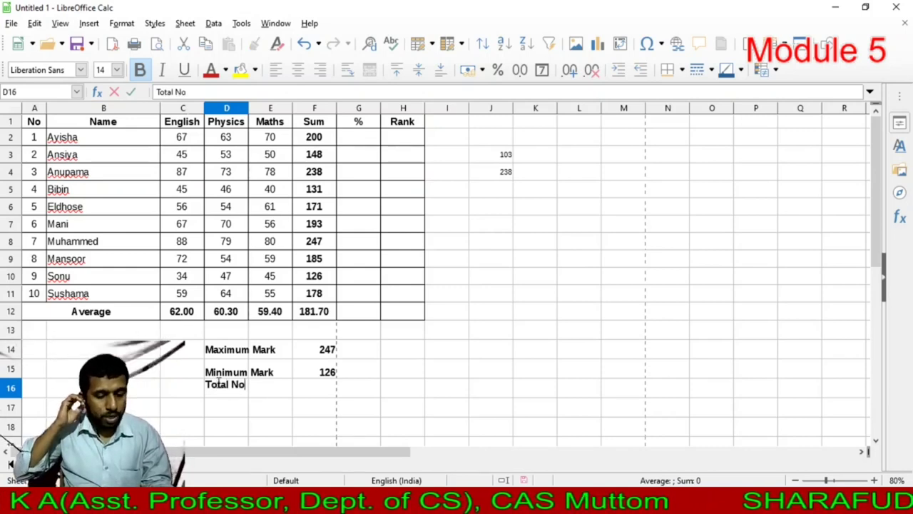
click(346, 280)
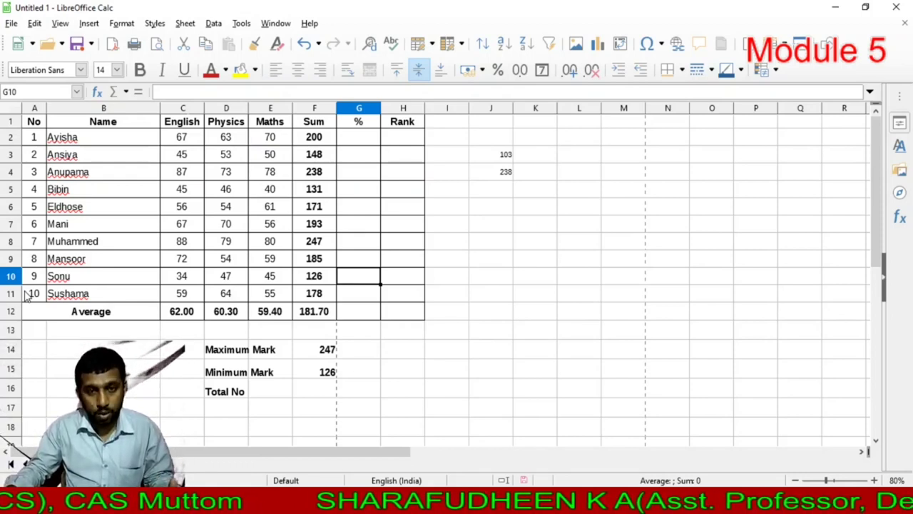
Count the students' totals in the Sum column in cell F16 with =COUNT(F2:F11).
click(321, 394)
text(=)
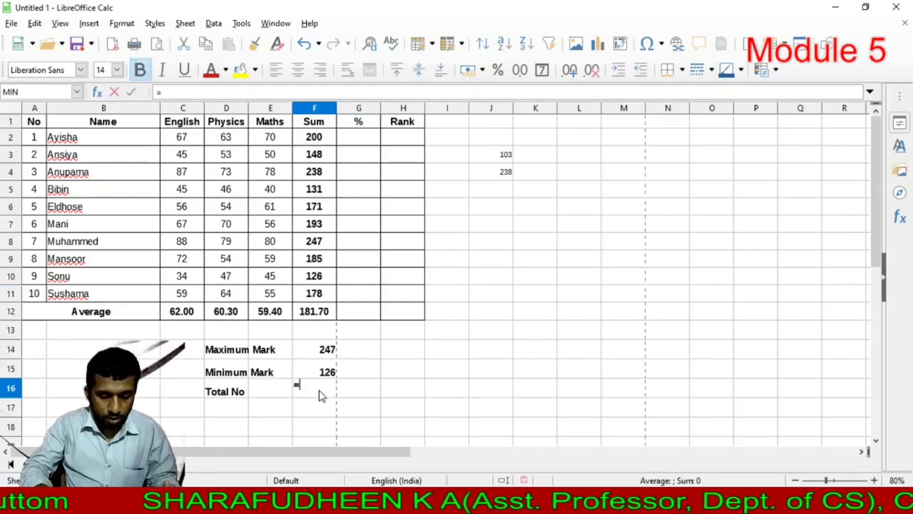
text(co)
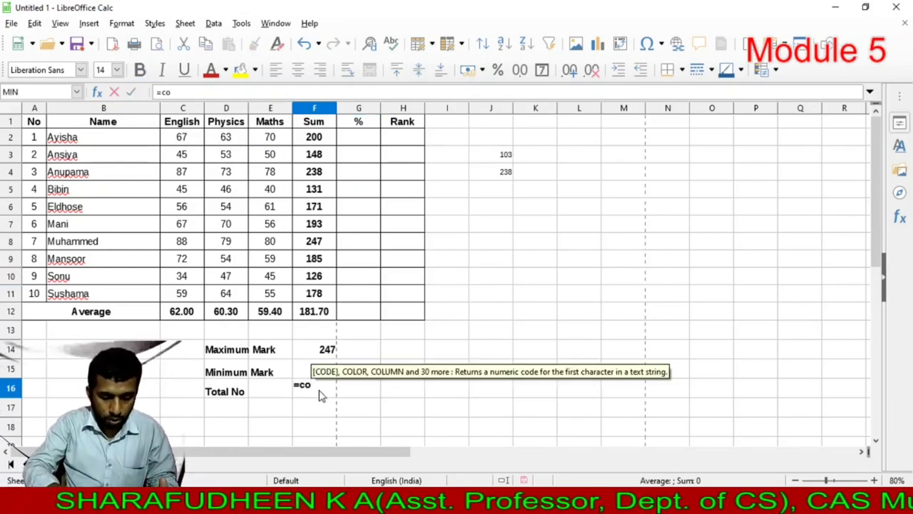
text(u)
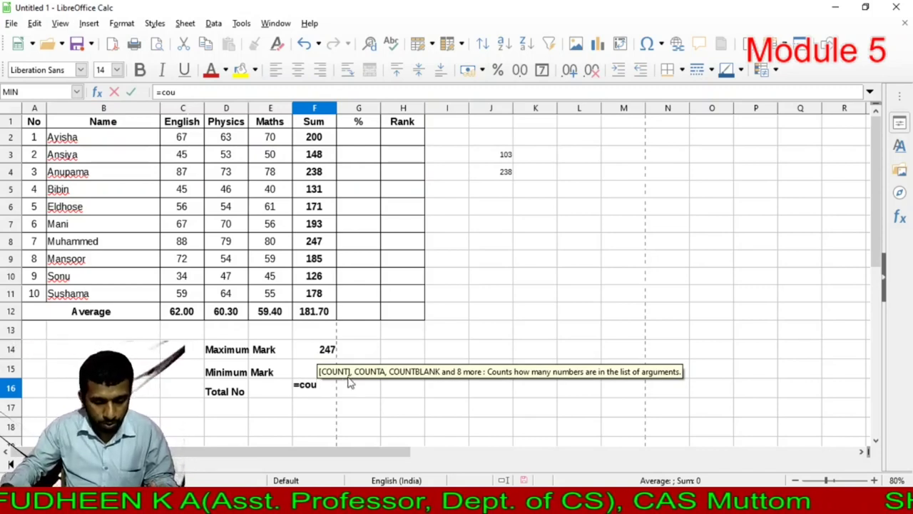
key(Return)
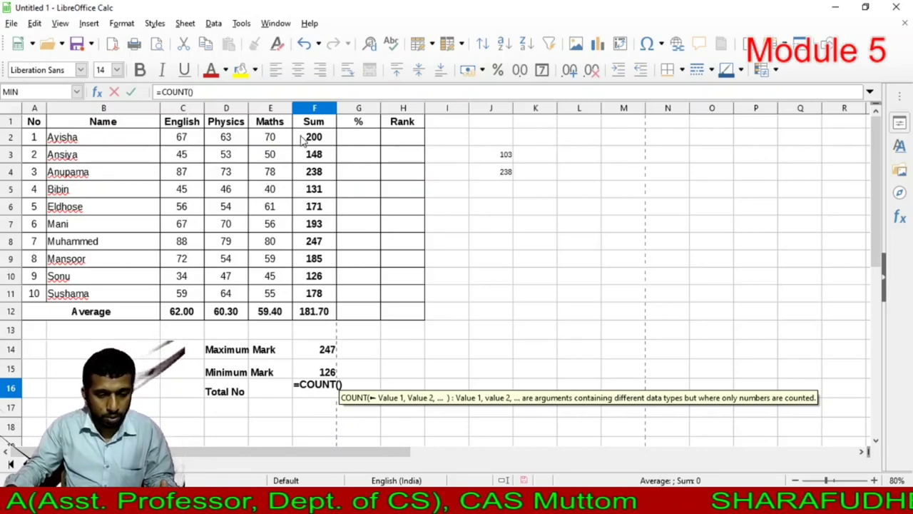
drag(304, 137, 309, 170)
drag(301, 256, 298, 298)
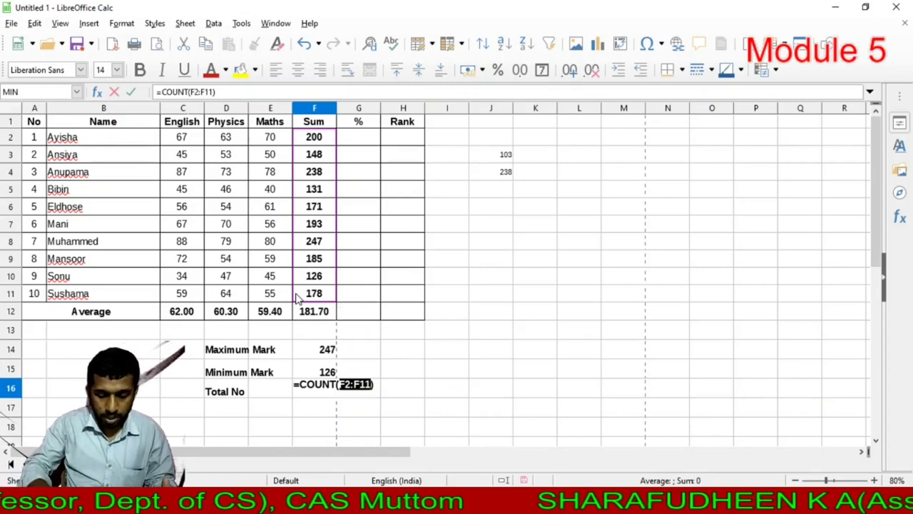
key(Return)
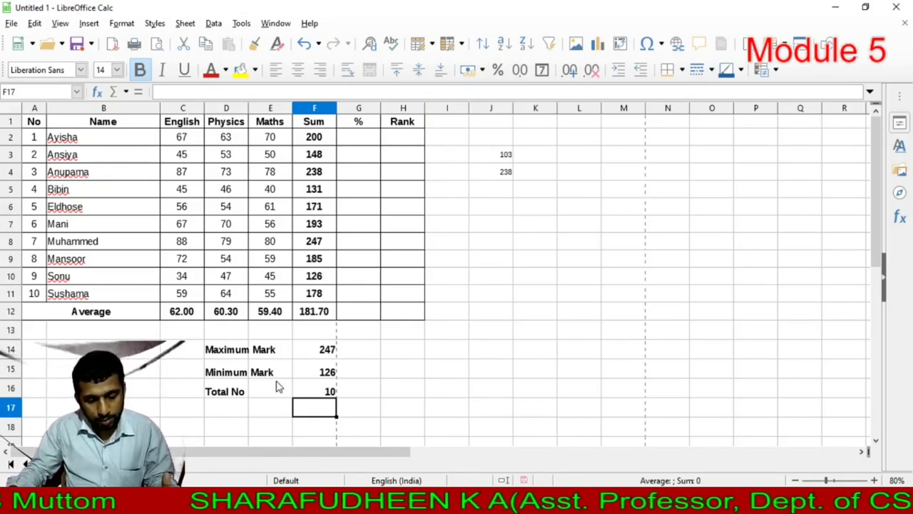
click(317, 391)
Enter the label "No of Passes" in cell D17.
click(225, 419)
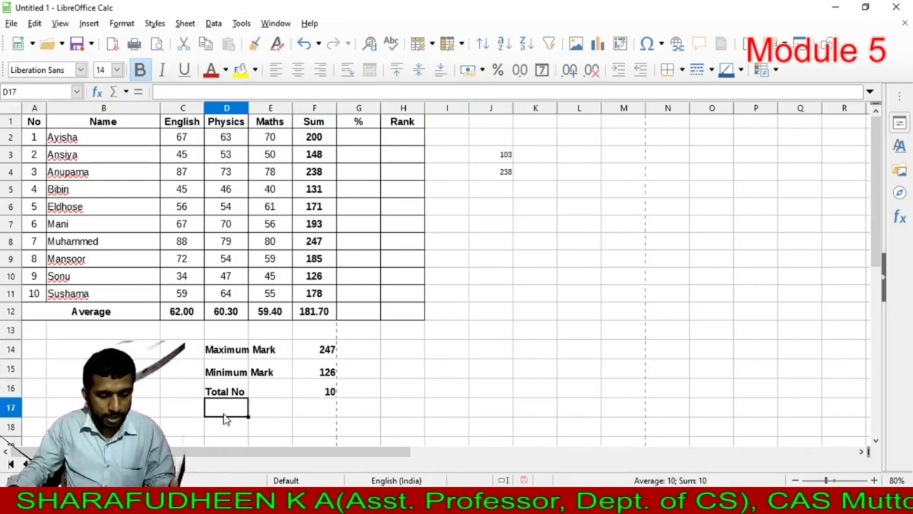
text(No o)
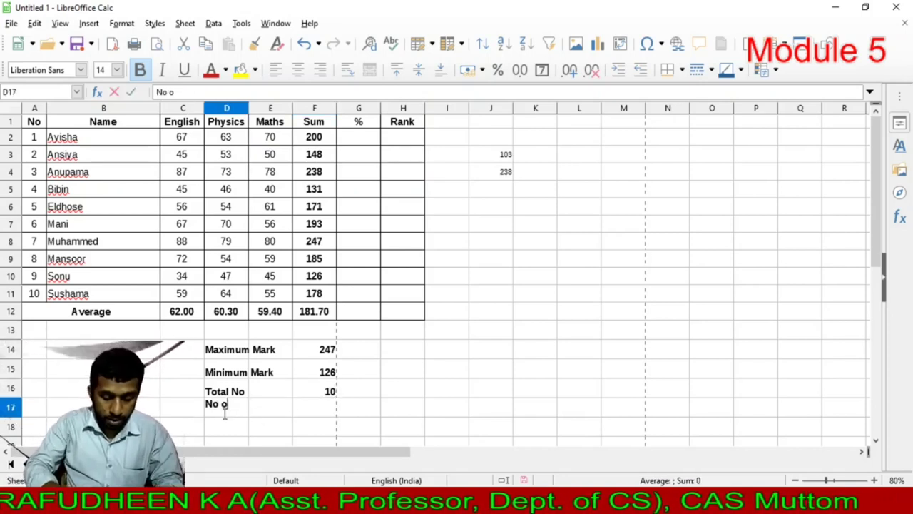
text(f Passes)
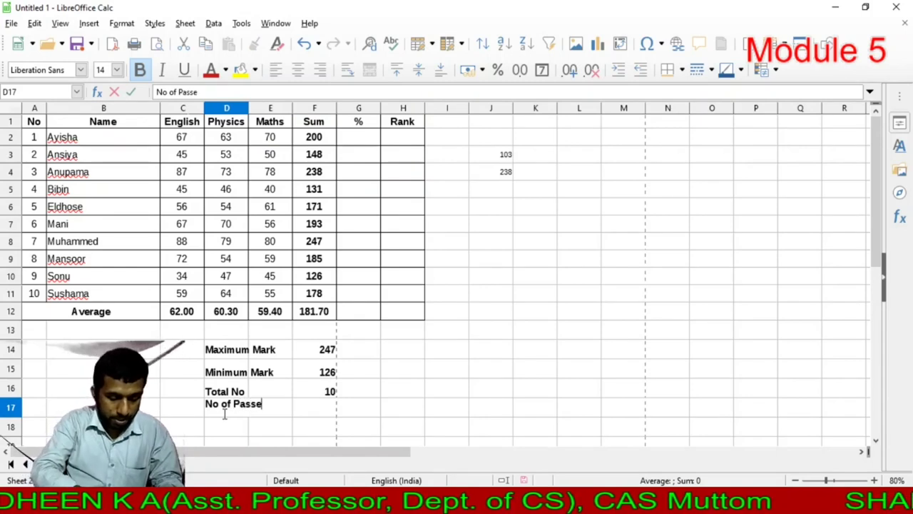
Count the students who passed in cell F17 with =COUNTIF(F2:F11,">=150").
click(315, 409)
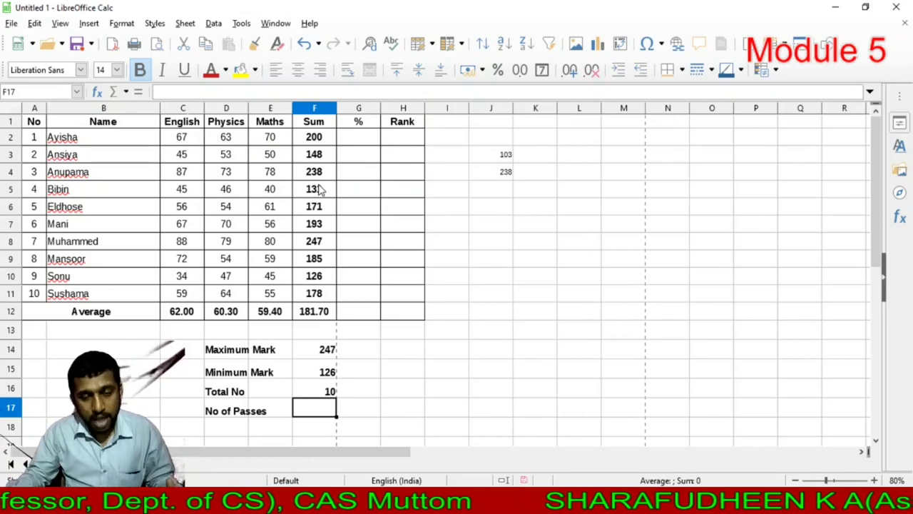
text(=)
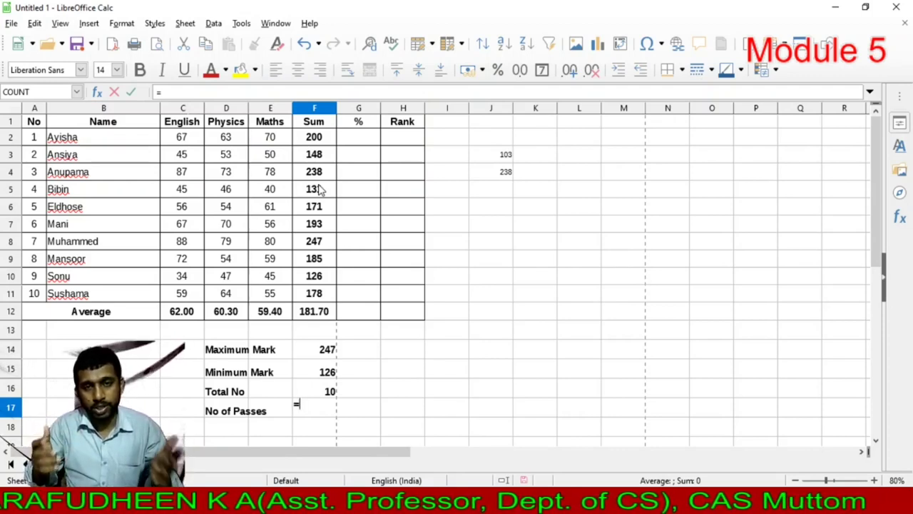
text(cou)
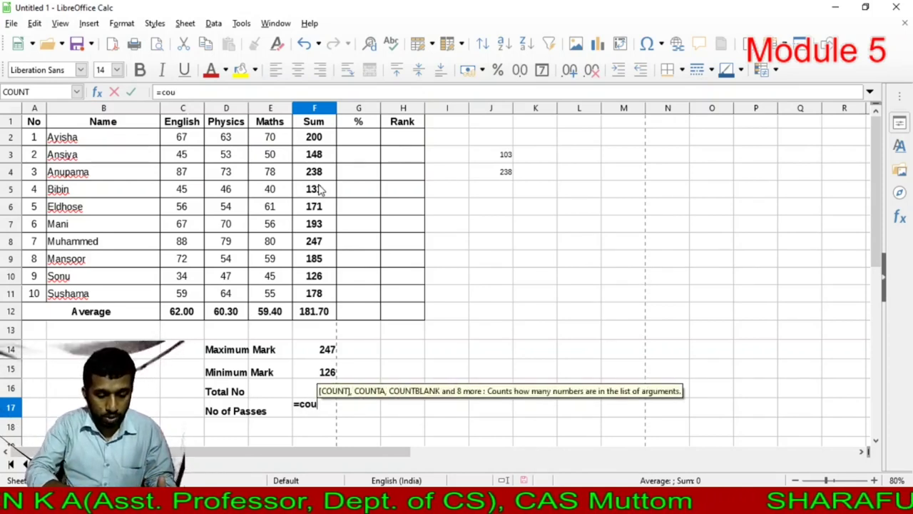
text(nt)
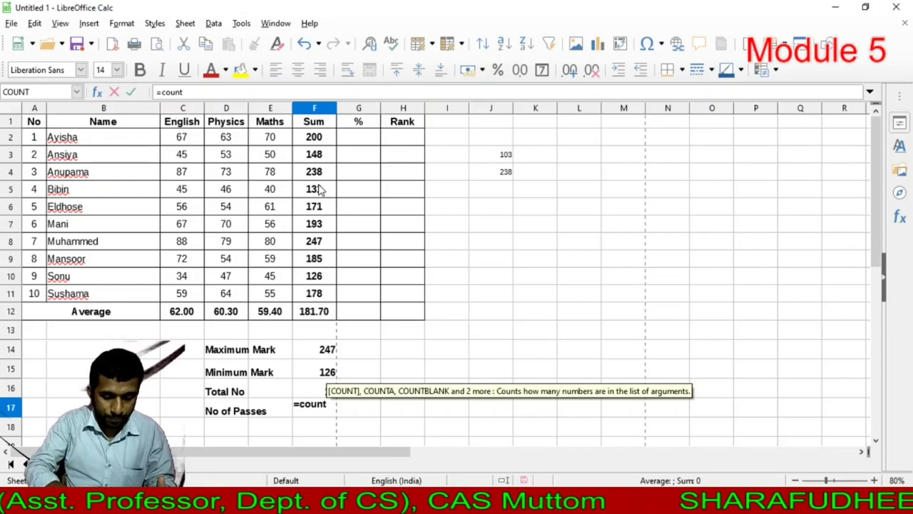
text(i)
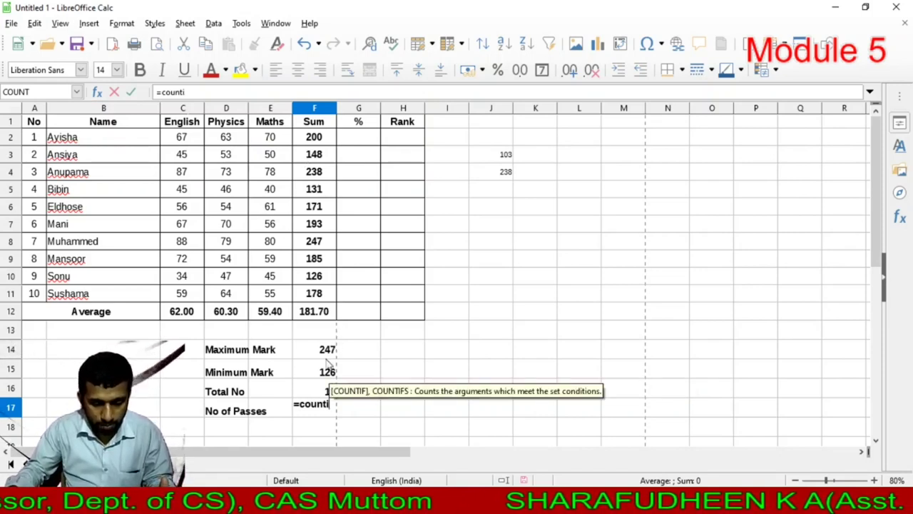
key(Return)
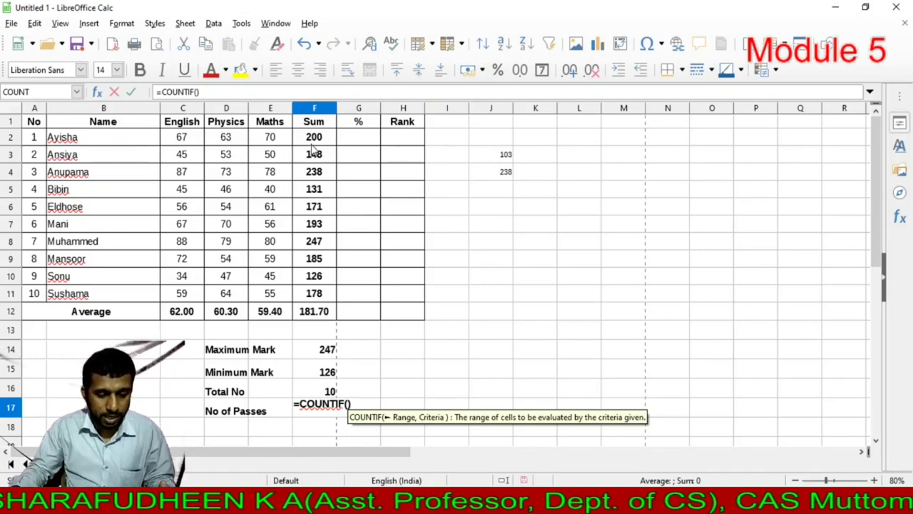
drag(315, 137, 310, 295)
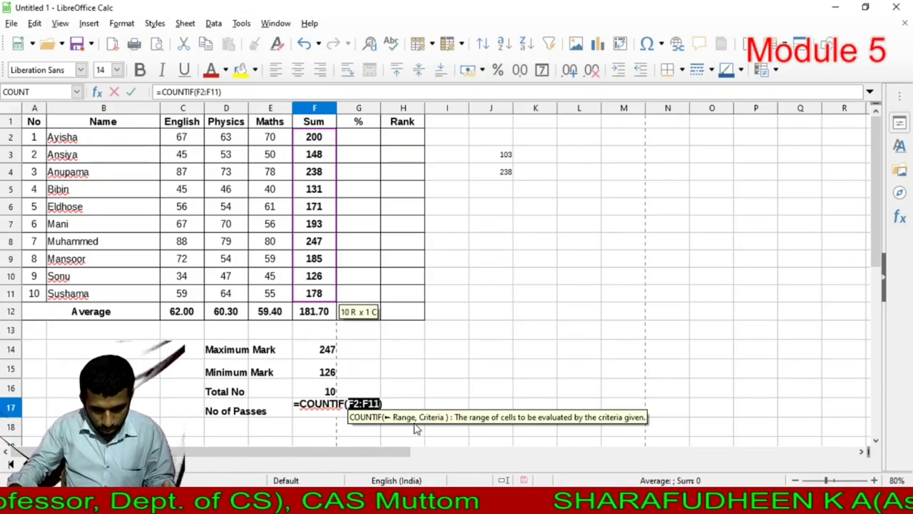
text(,)
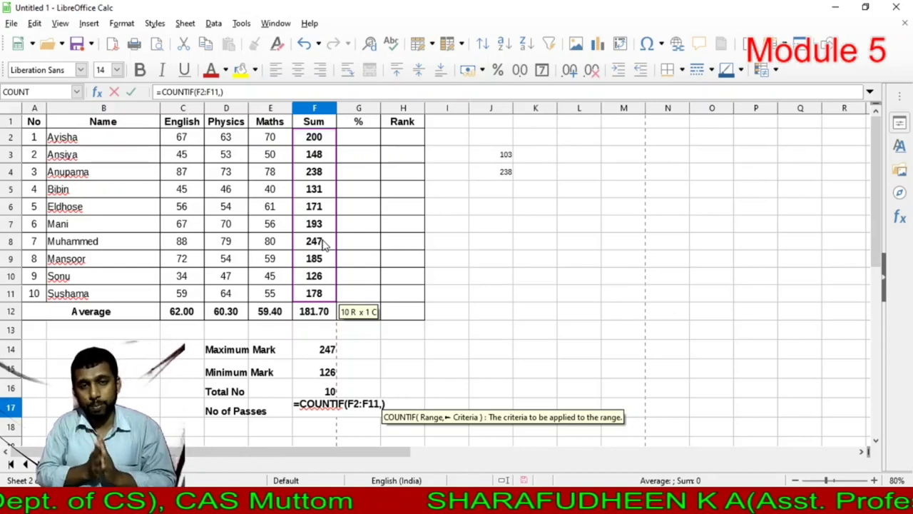
text(")
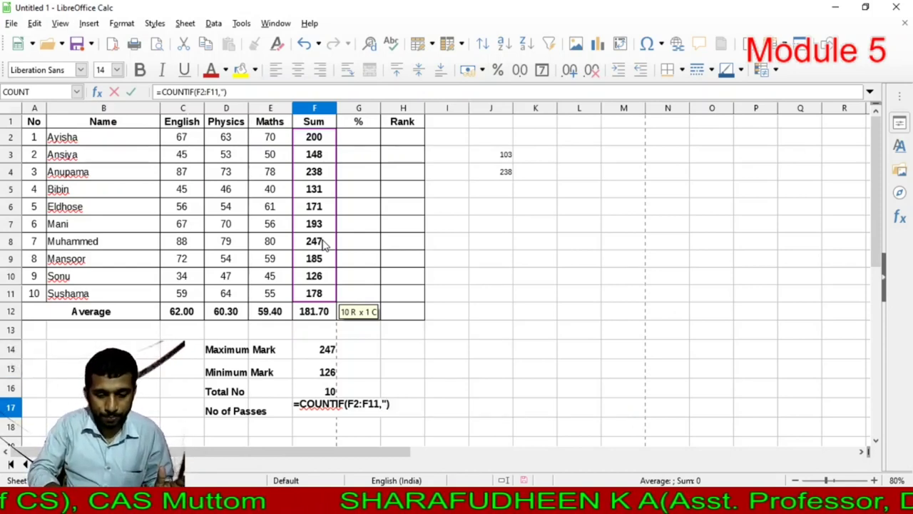
text(")
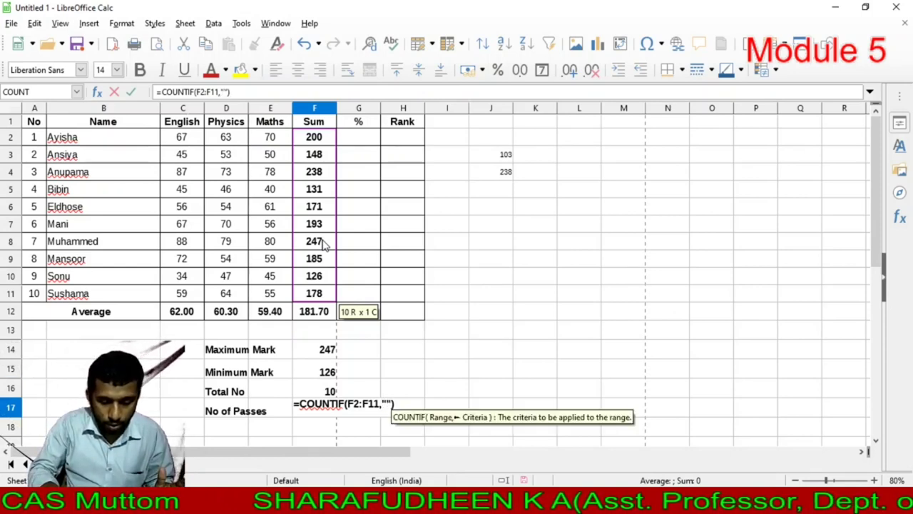
click(387, 404)
text(>150)
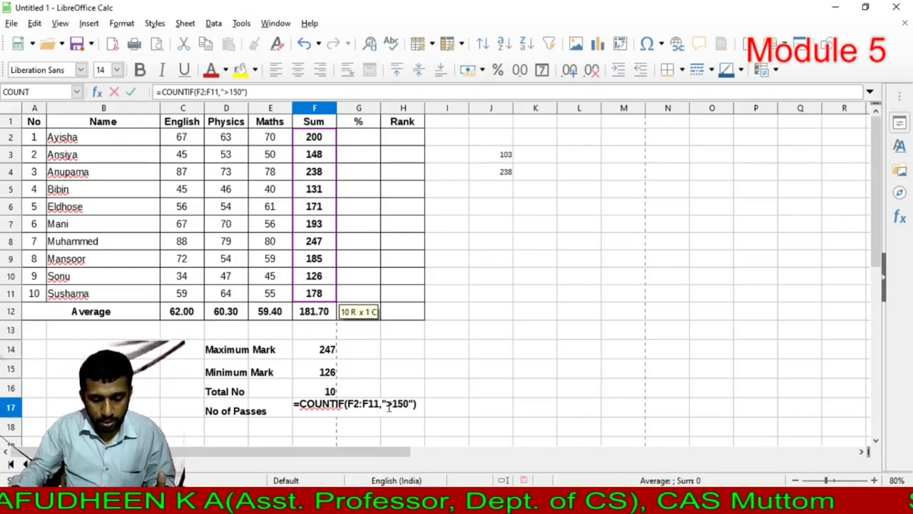
key(Left)
key(Left)
key(Left)
text(=)
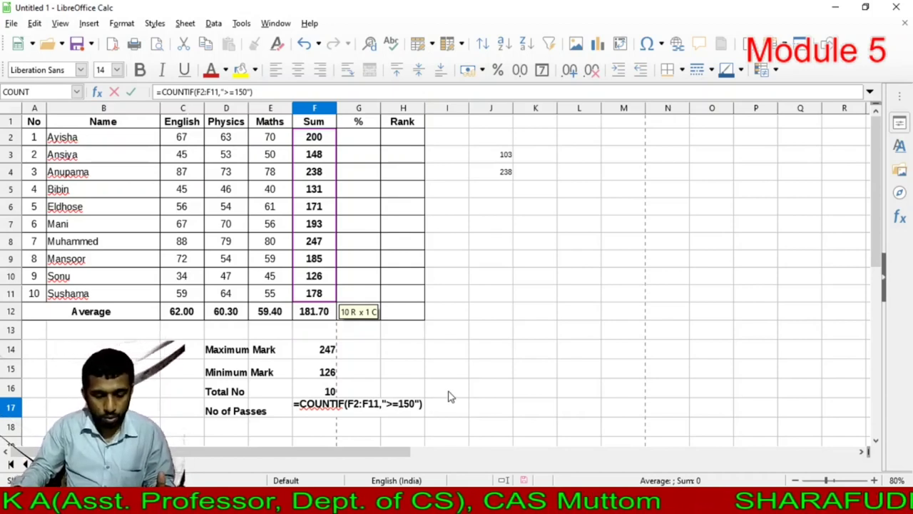
key(Return)
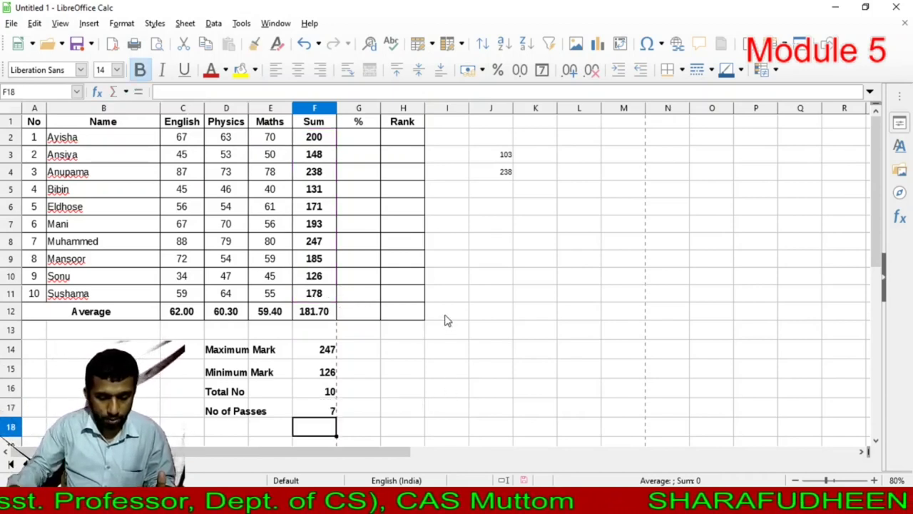
Check the pass count formula in cell F17 against the Sum column totals below 150.
click(321, 414)
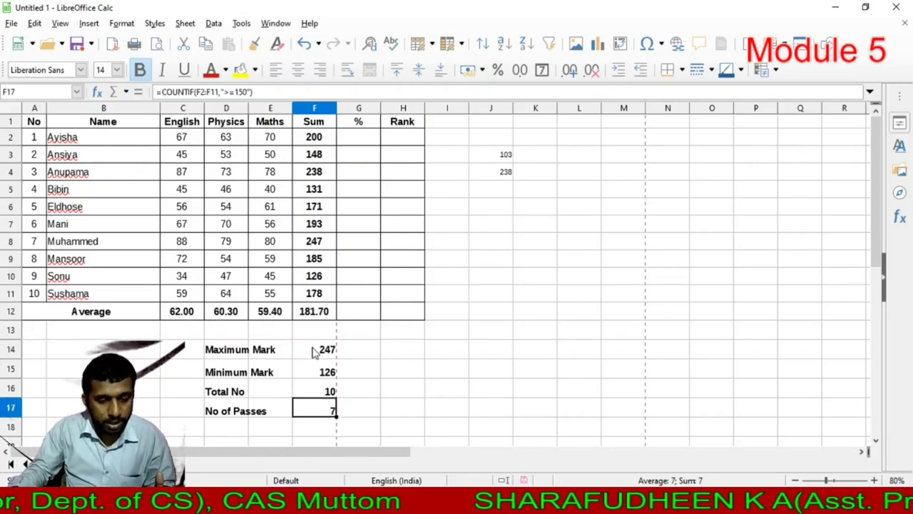
click(319, 281)
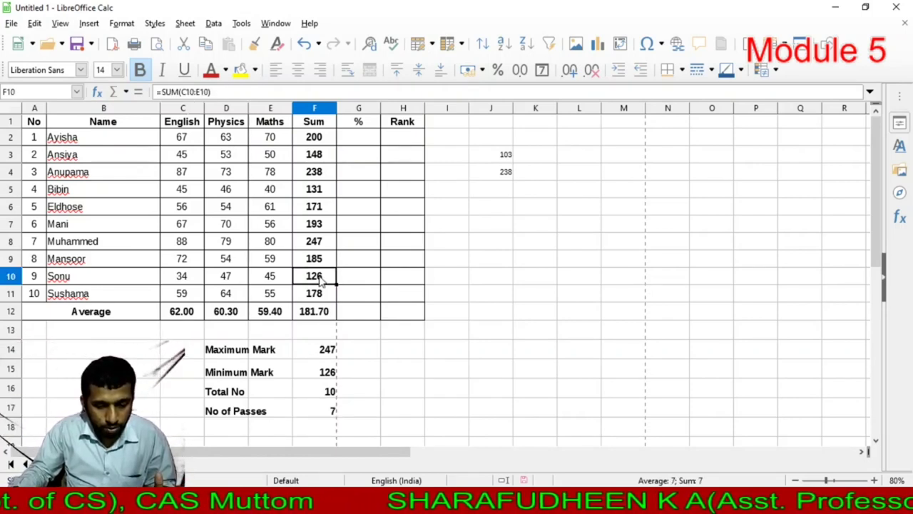
click(316, 159)
click(309, 189)
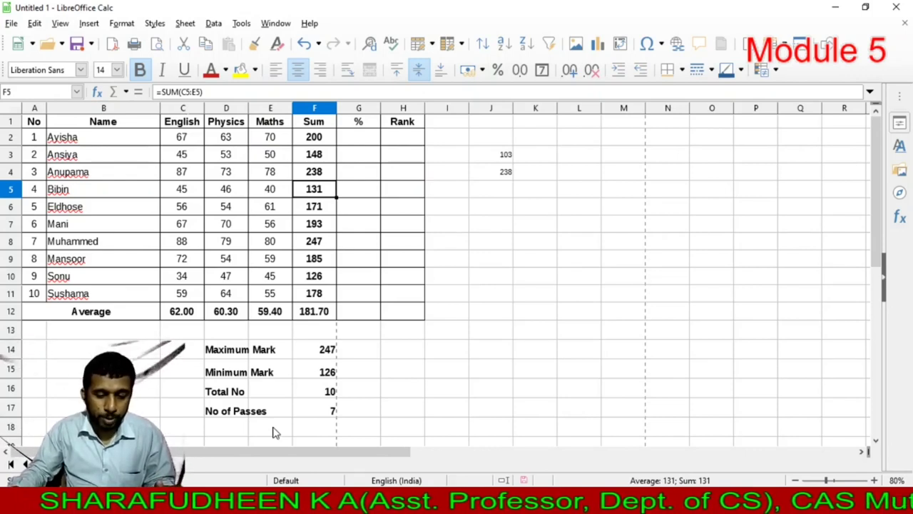
click(320, 410)
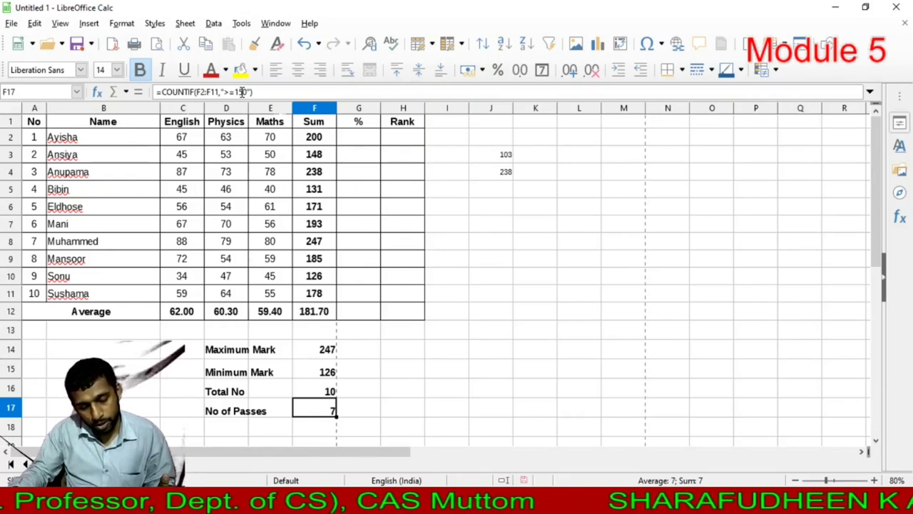
Enter the label "No of Failure" in cell D18.
click(223, 427)
text(No)
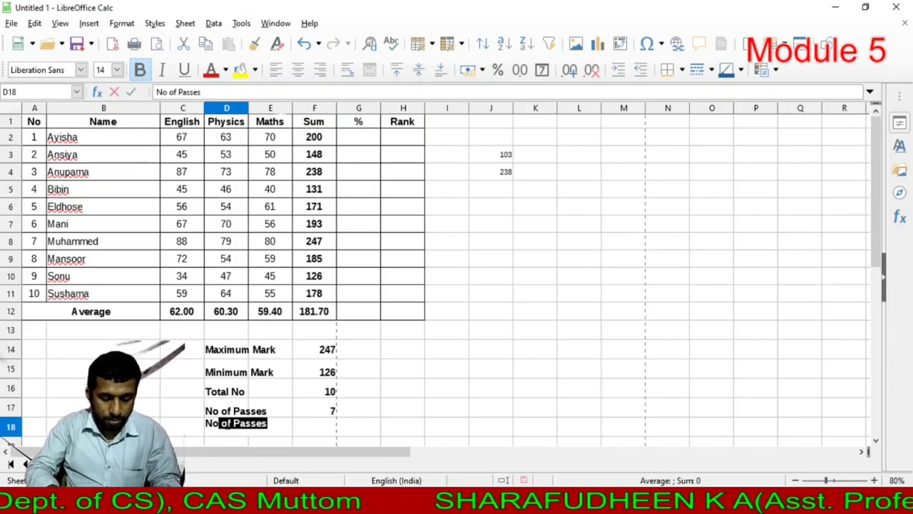
text( of Fa)
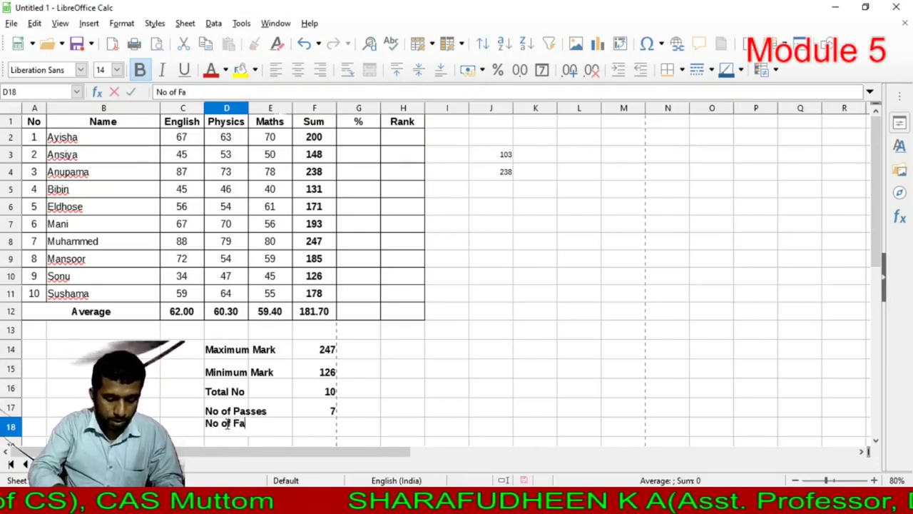
text(ilure)
scroll(319, 448, down, 1)
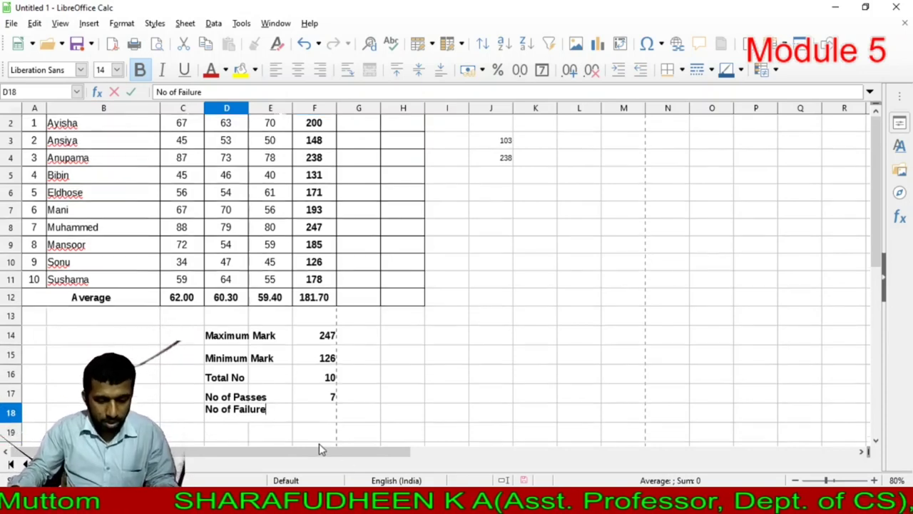
click(319, 435)
Calculate the number of failures in cell F18 by subtracting the passes from the total number with =F16-F17.
click(319, 377)
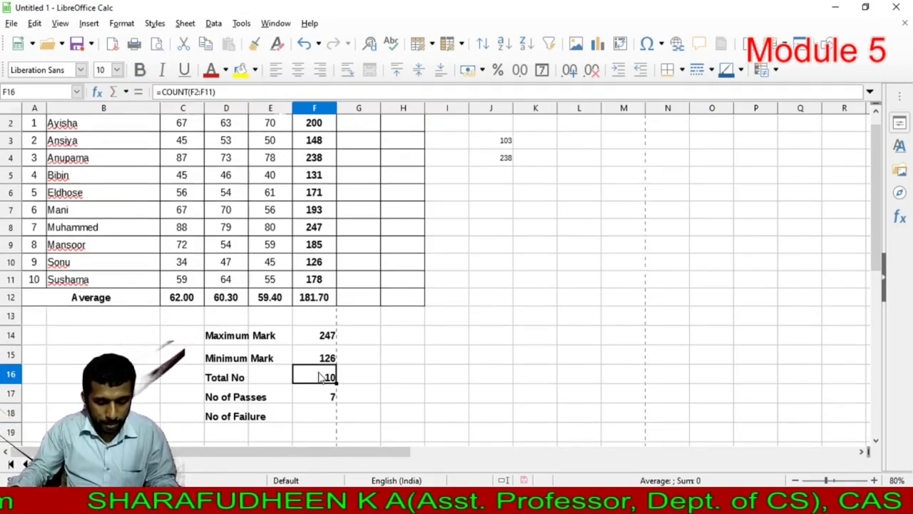
click(319, 396)
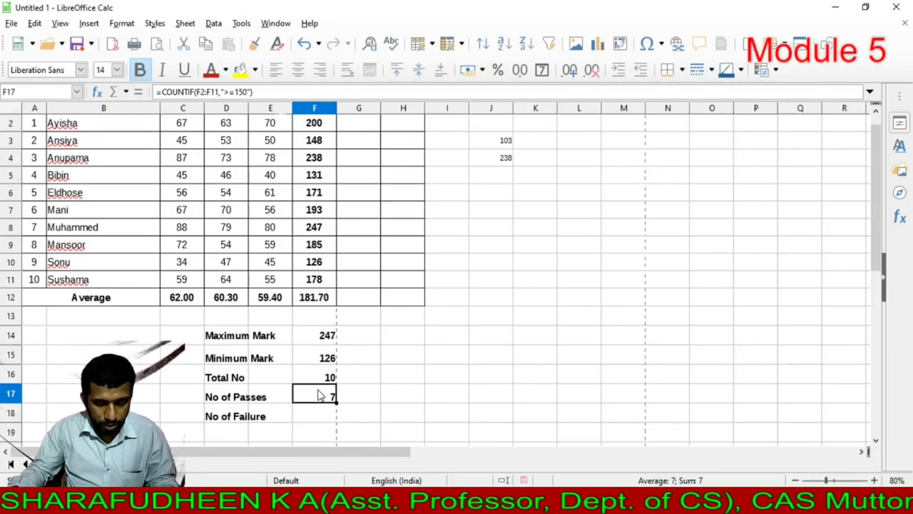
click(314, 418)
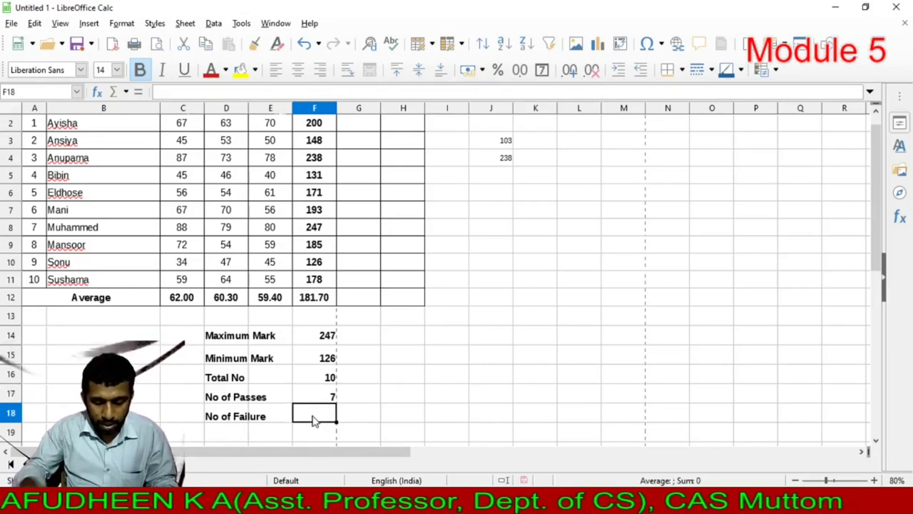
text(=)
click(327, 378)
text(-)
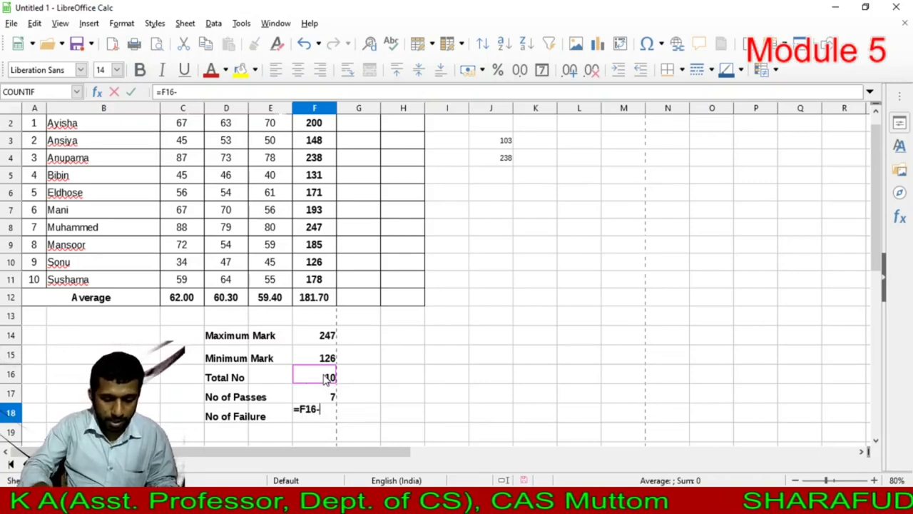
click(326, 397)
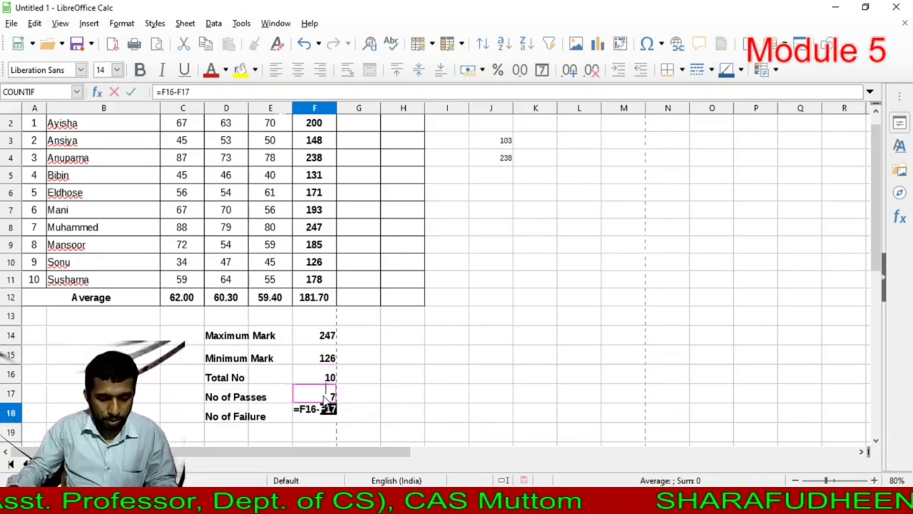
key(Return)
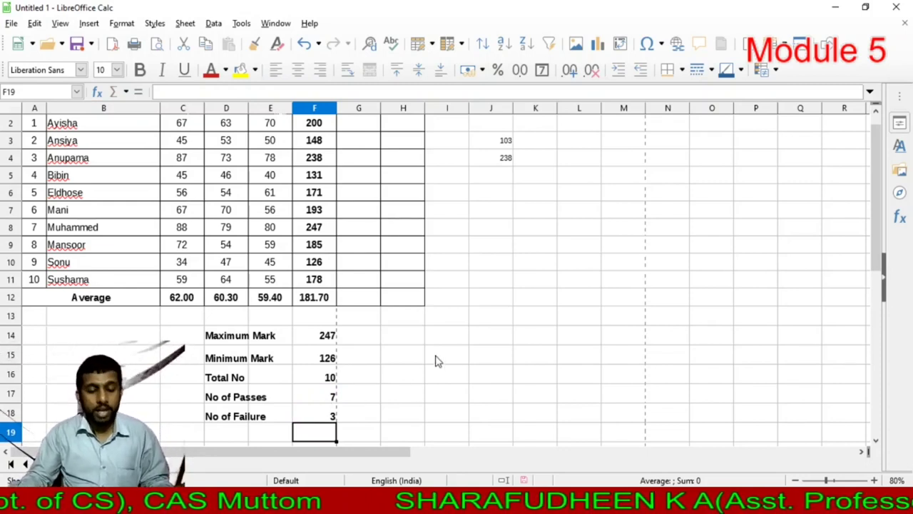
Calculate the first student's share of the 300 total marks in cell G2 of the % column with =F2/300.
scroll(437, 360, up, 1)
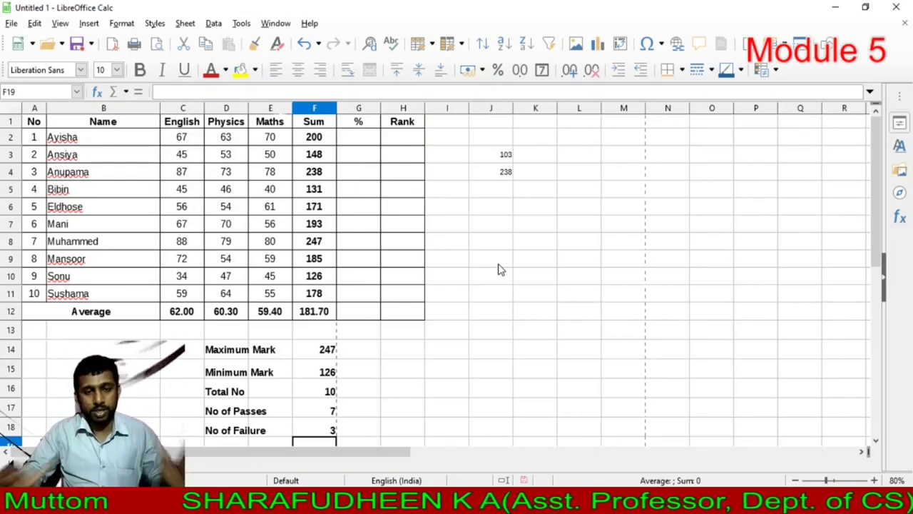
click(355, 142)
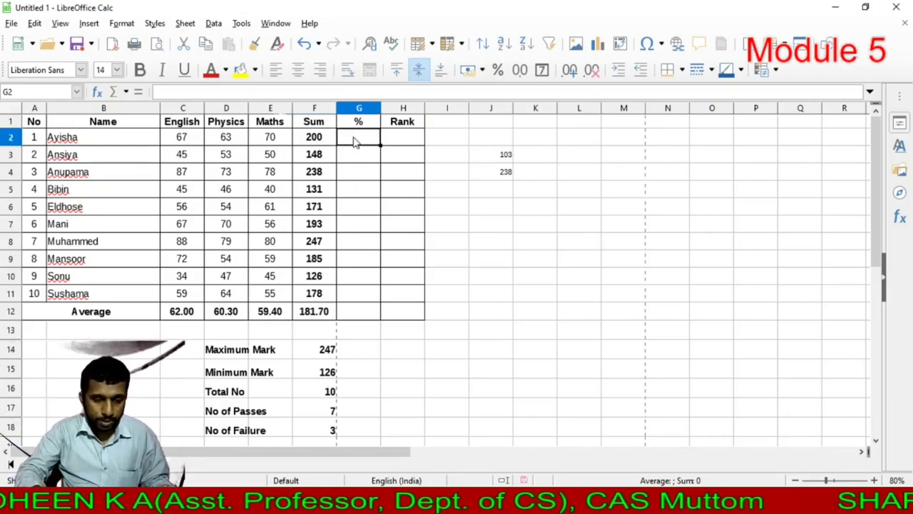
text(=)
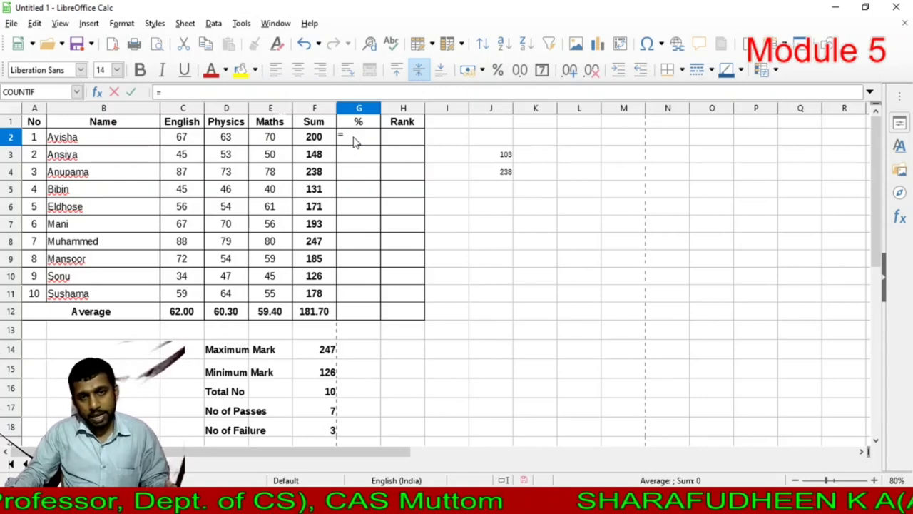
click(319, 143)
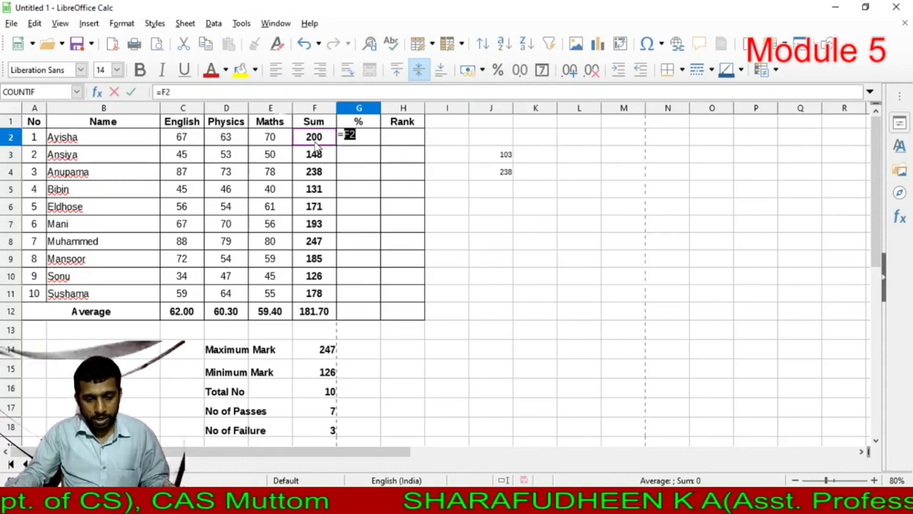
click(361, 135)
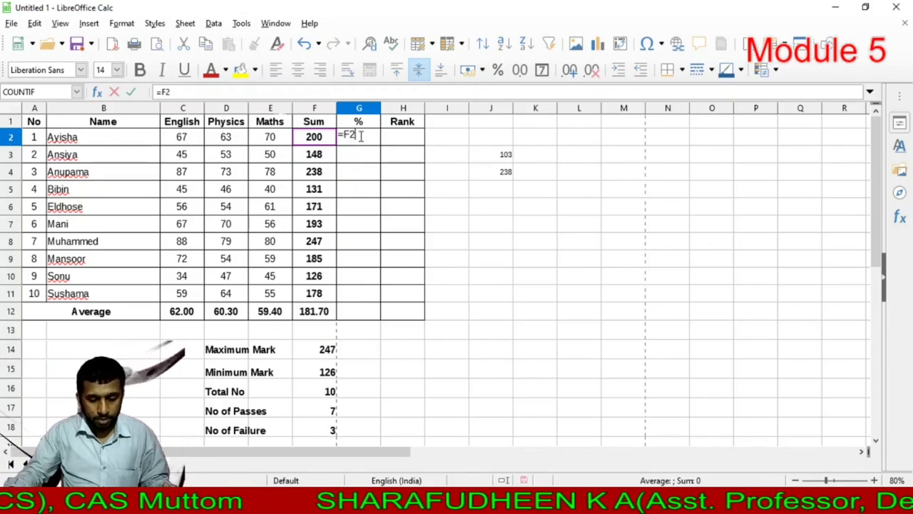
text(/)
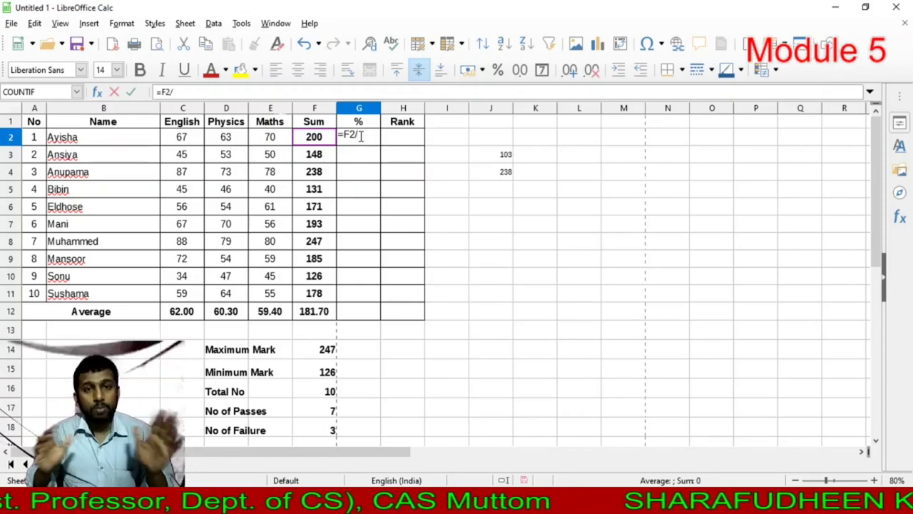
text(300)
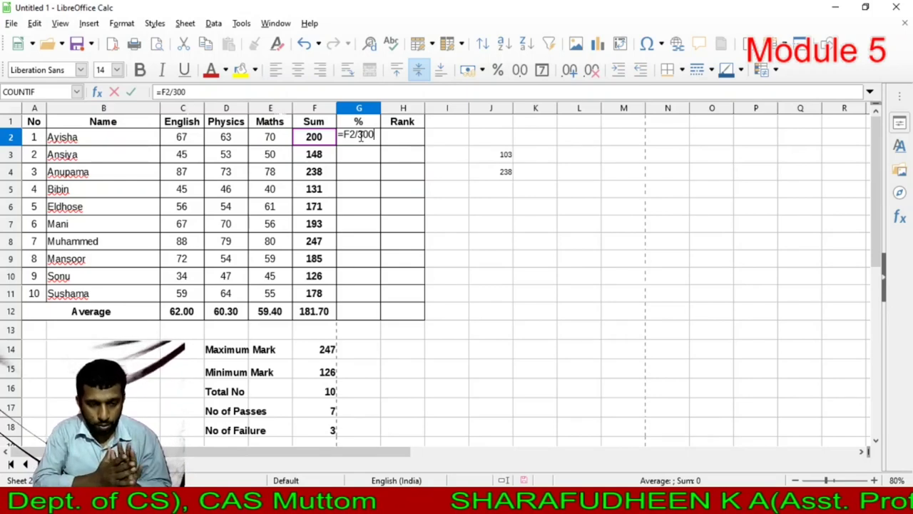
key(Return)
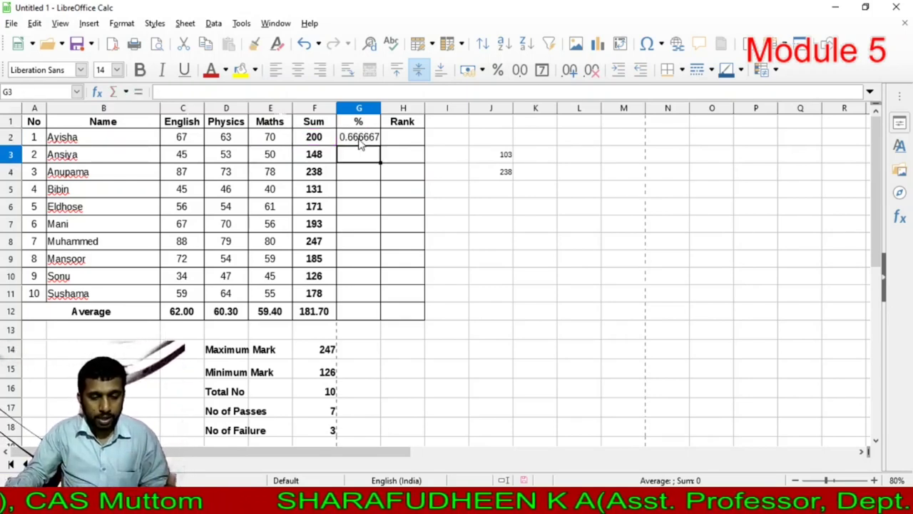
click(360, 142)
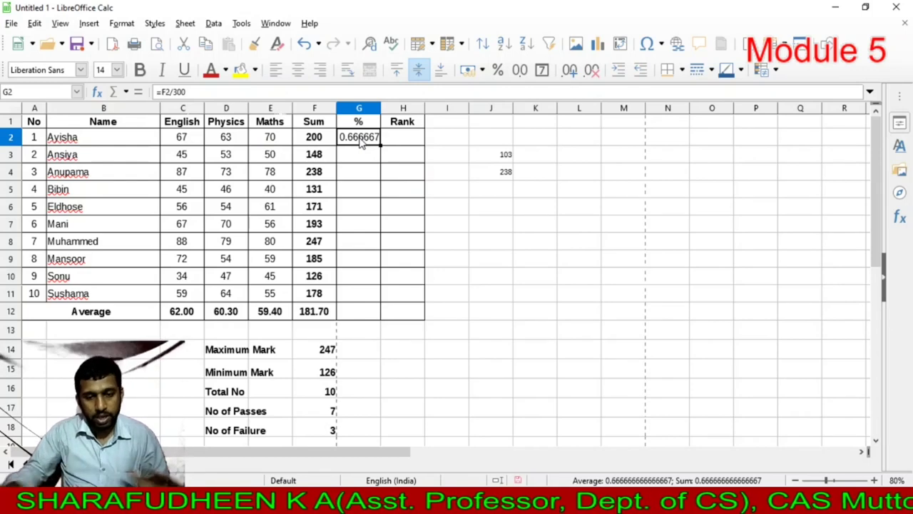
Format cell G2 as a percentage, fill its formula down to G11 and check the copied formulas.
click(501, 73)
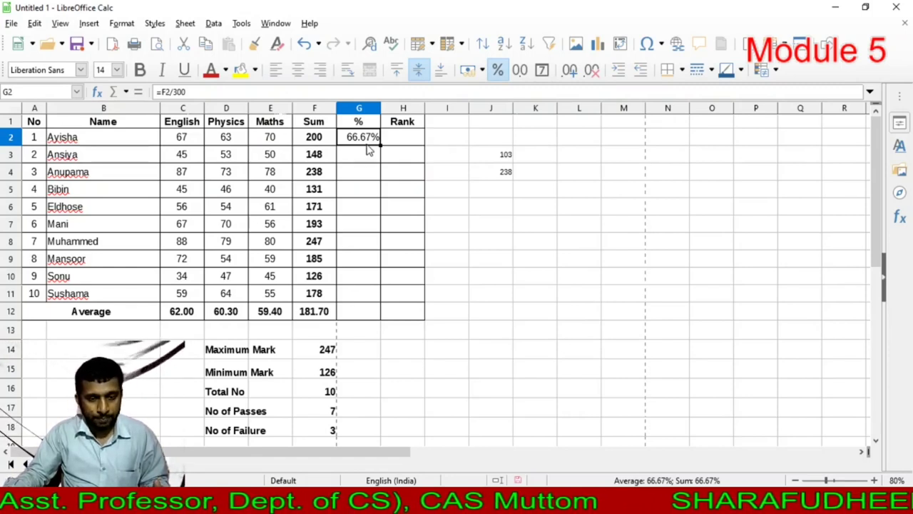
drag(379, 145, 359, 304)
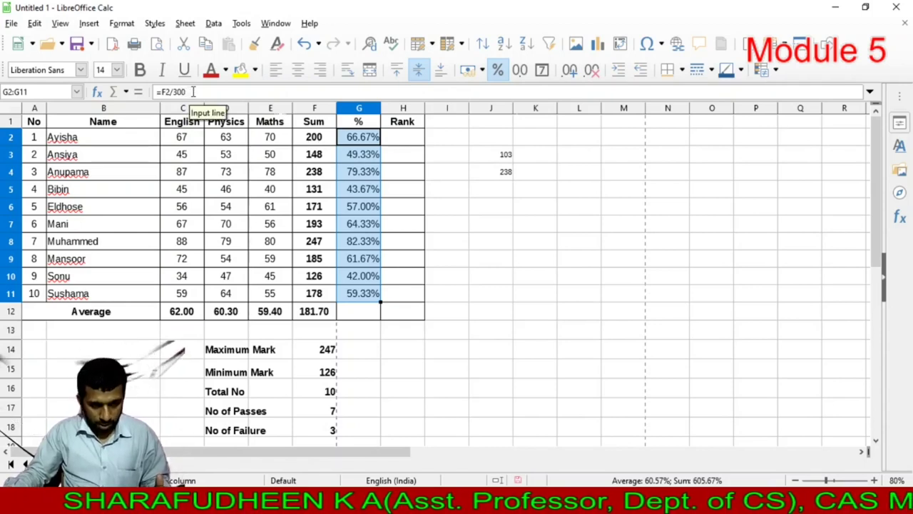
click(353, 160)
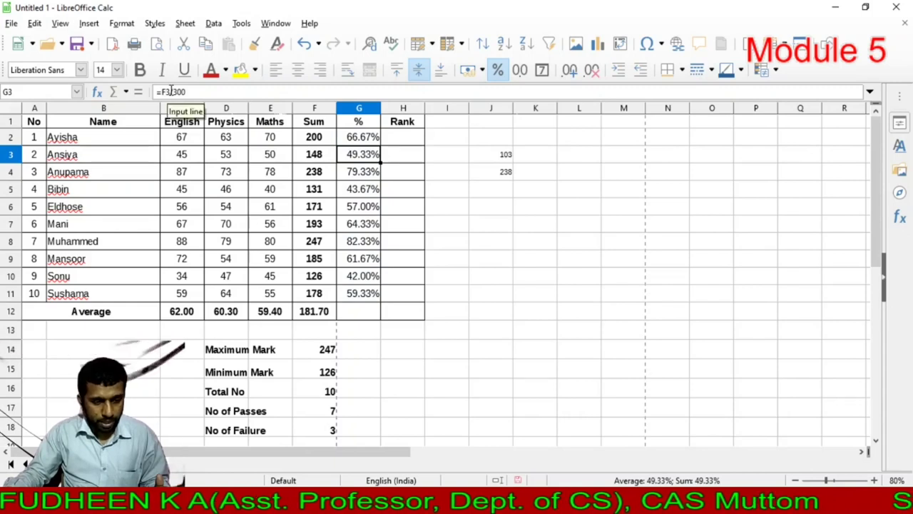
click(355, 192)
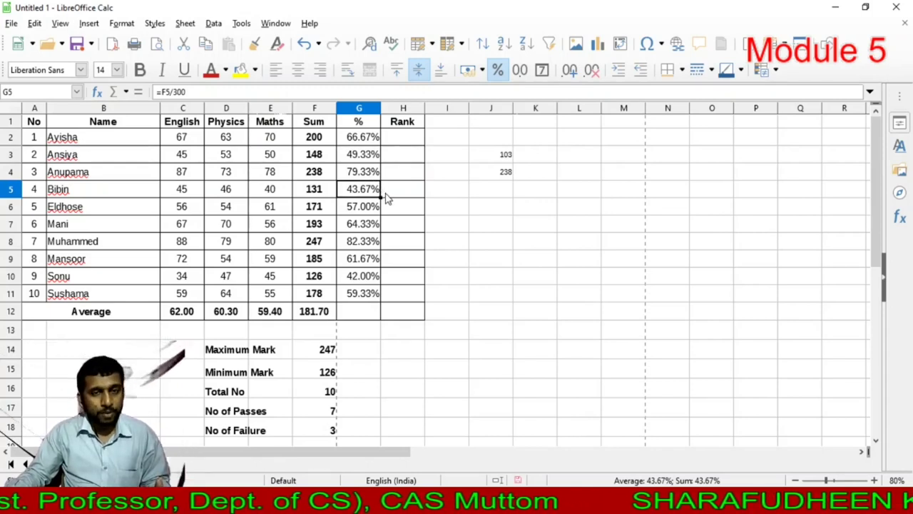
click(358, 299)
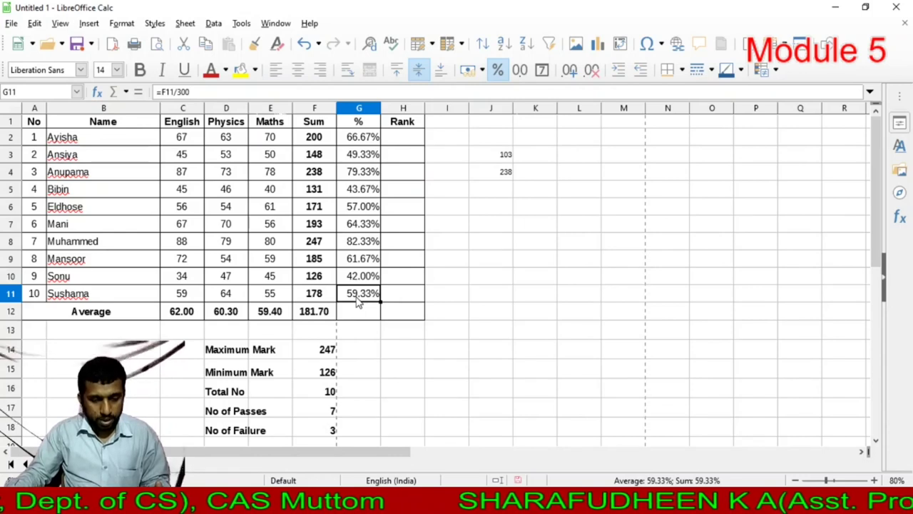
Rank the first student's sum in descending order in cell H2 with =RANK(F2,F2:F11,0).
click(397, 142)
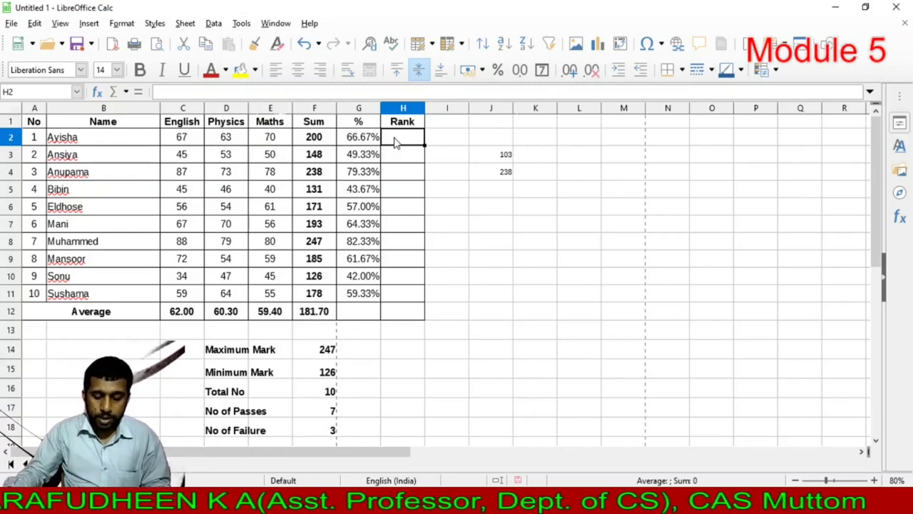
text(=)
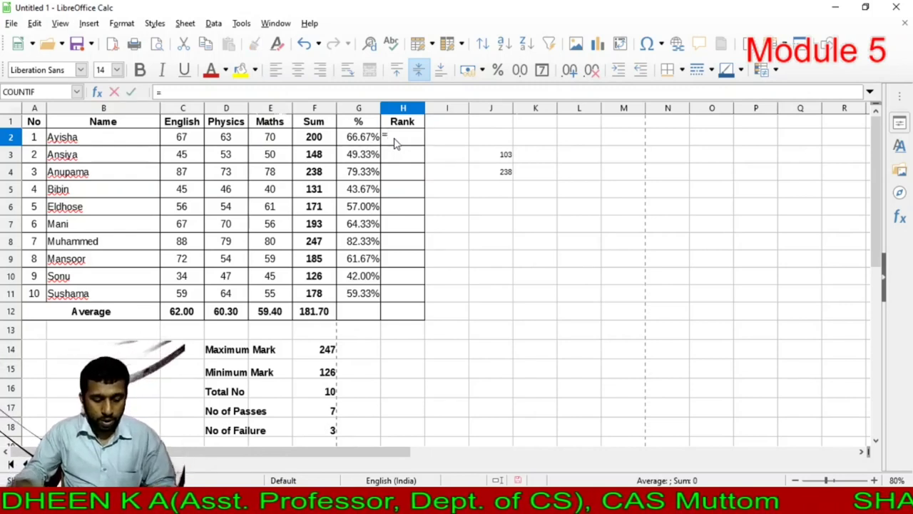
text(r)
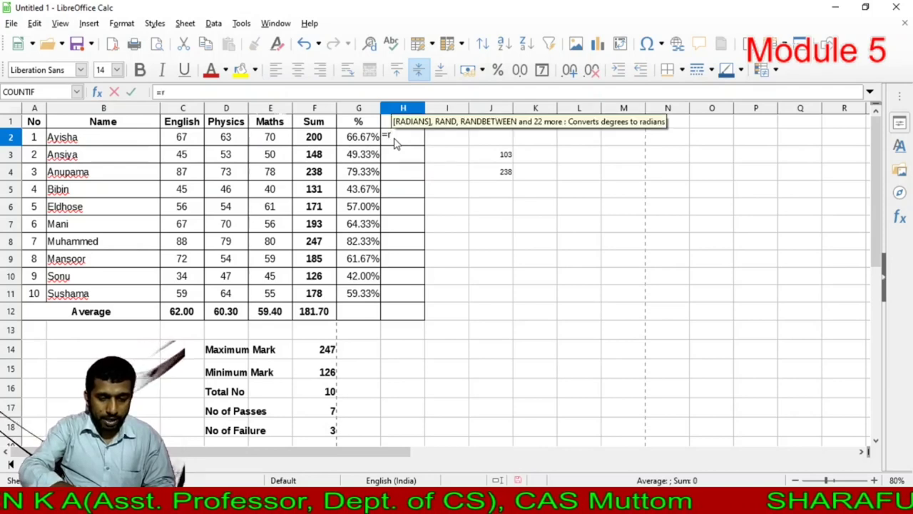
text(ank)
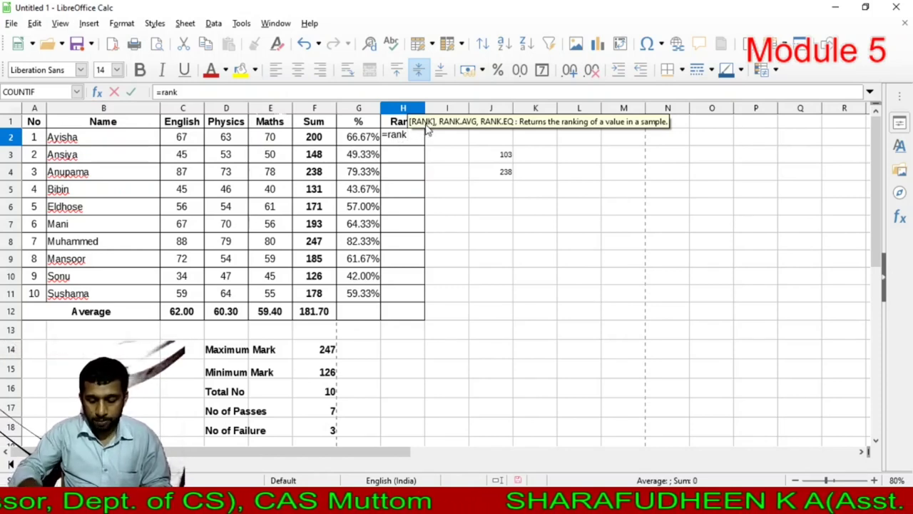
key(Return)
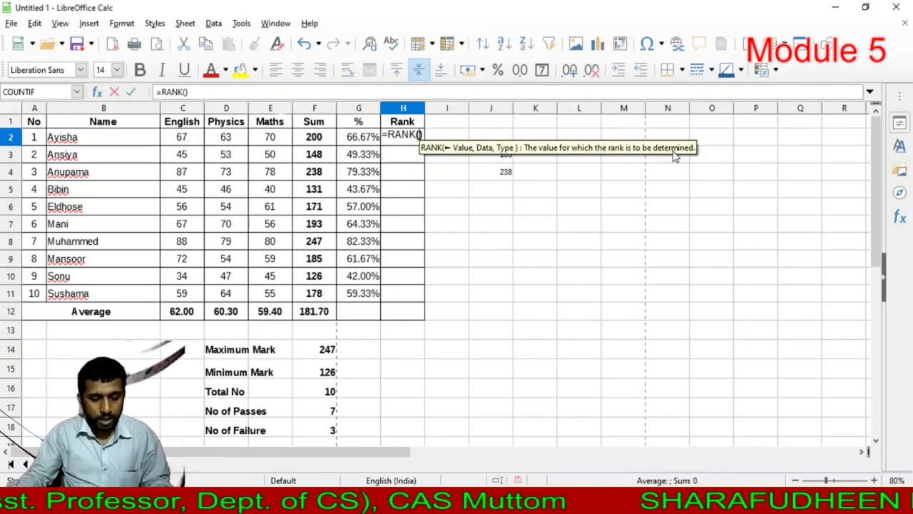
click(314, 137)
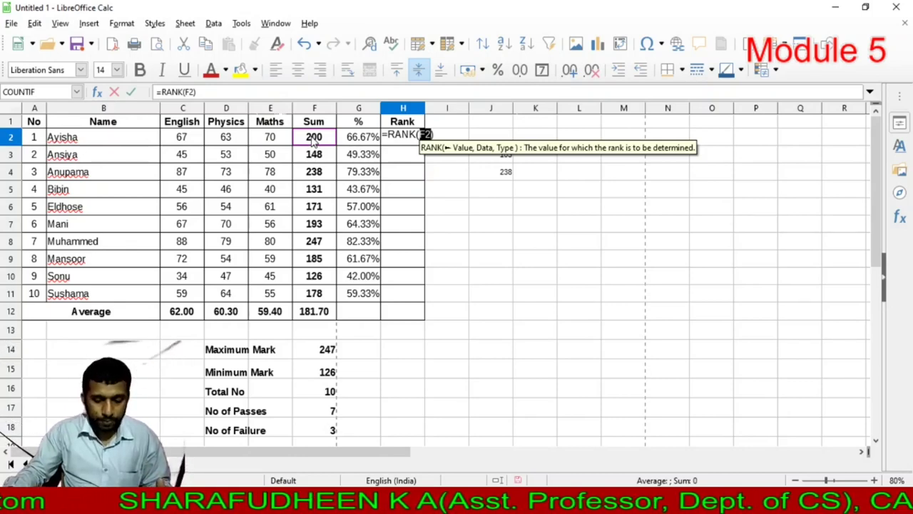
text(,)
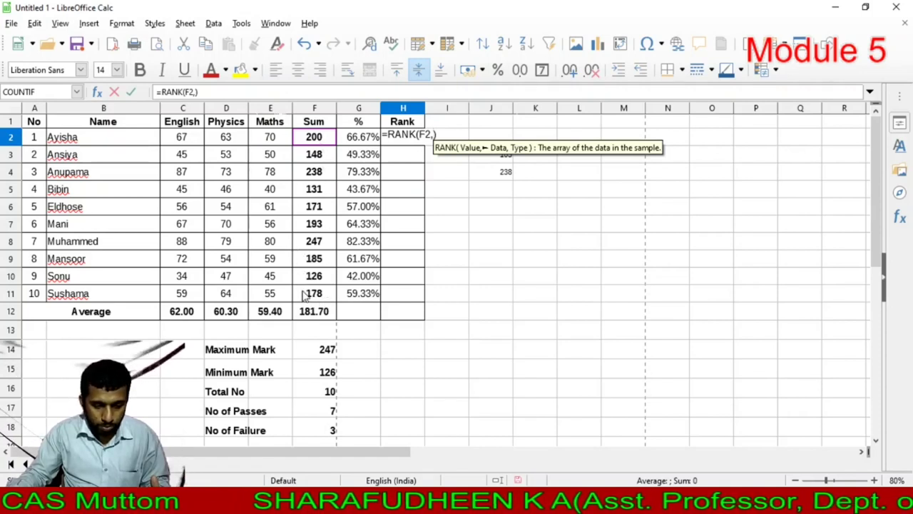
click(318, 139)
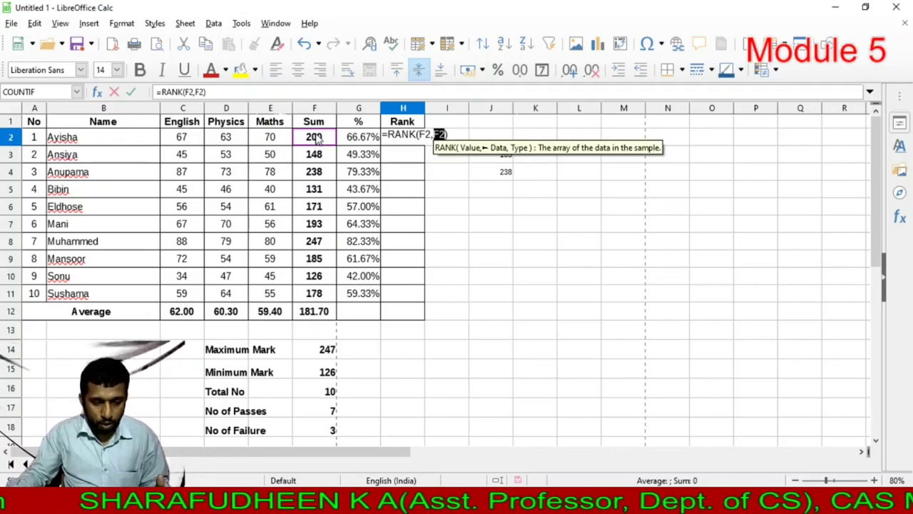
drag(318, 139, 311, 303)
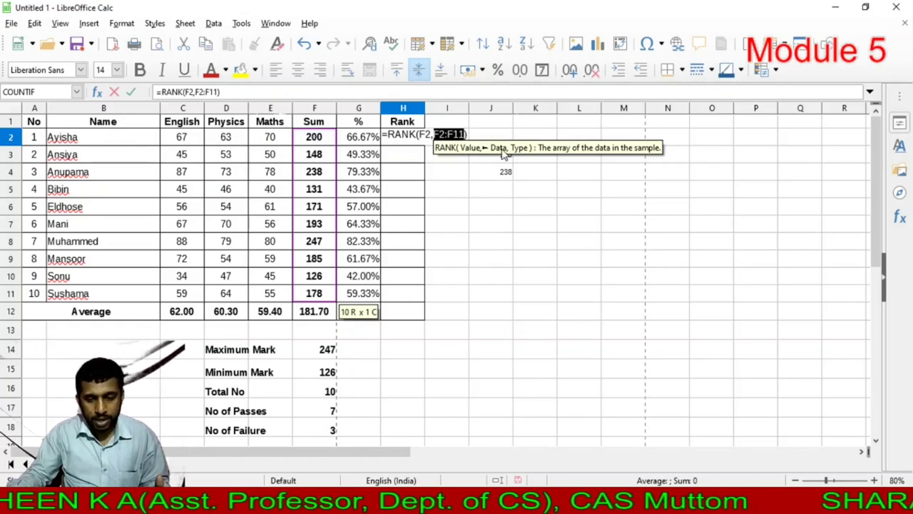
text(,)
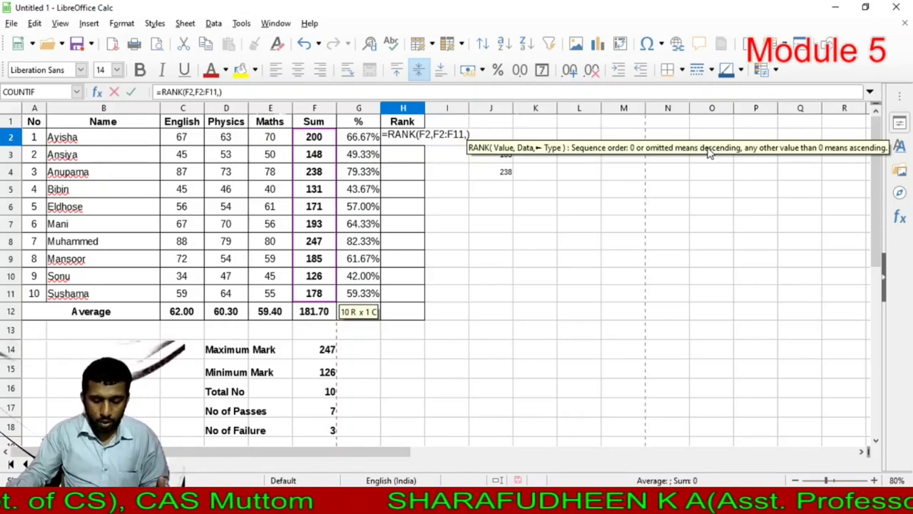
text(0)
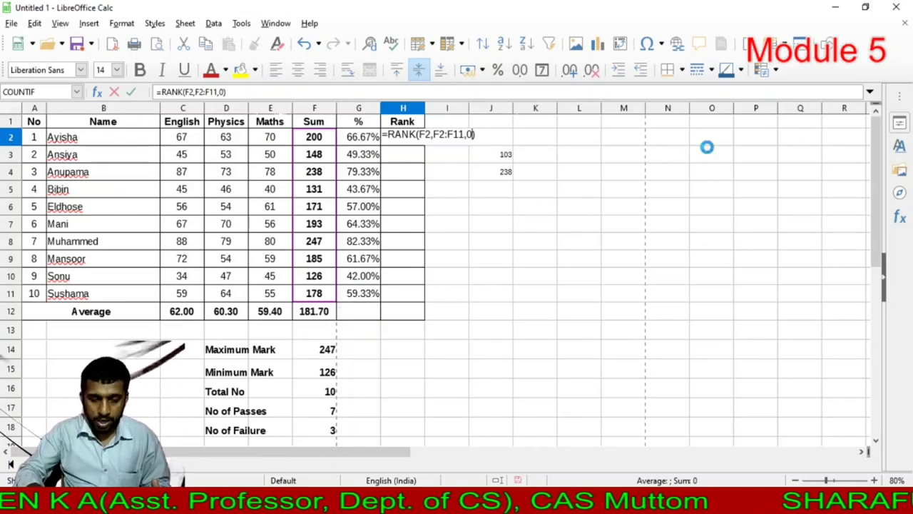
key(Return)
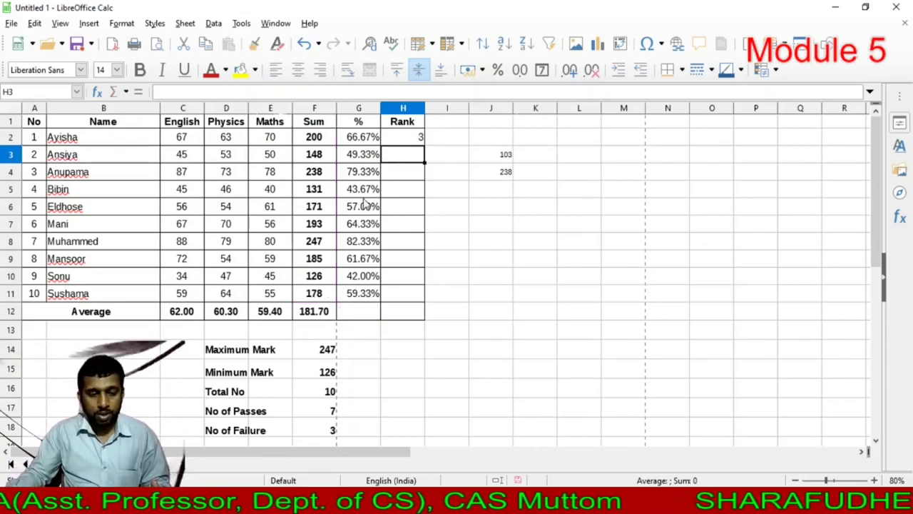
Fill the rank formula from H2 down to H11 and check the copies against the Sum column.
click(415, 136)
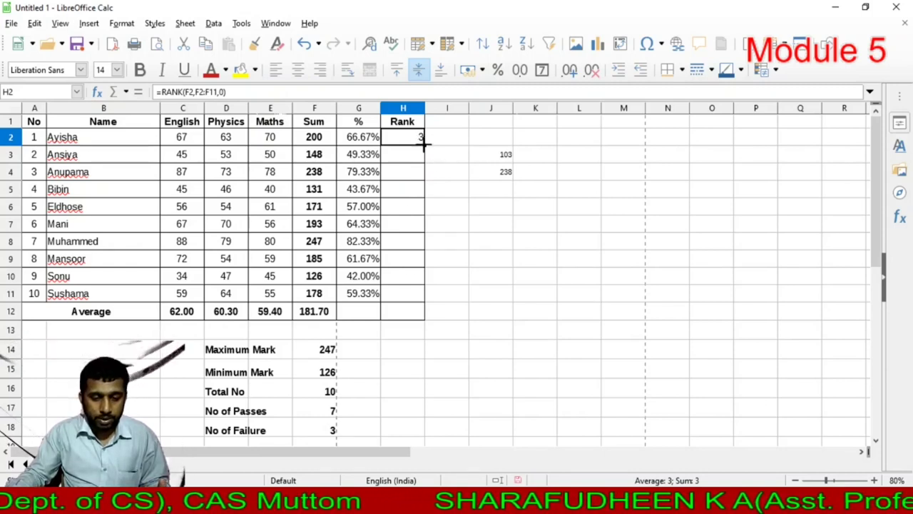
drag(424, 144, 421, 300)
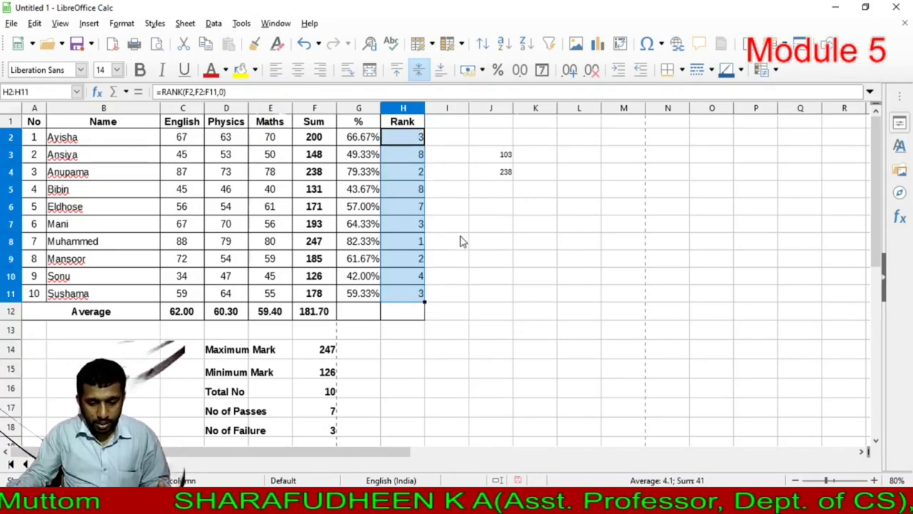
click(415, 211)
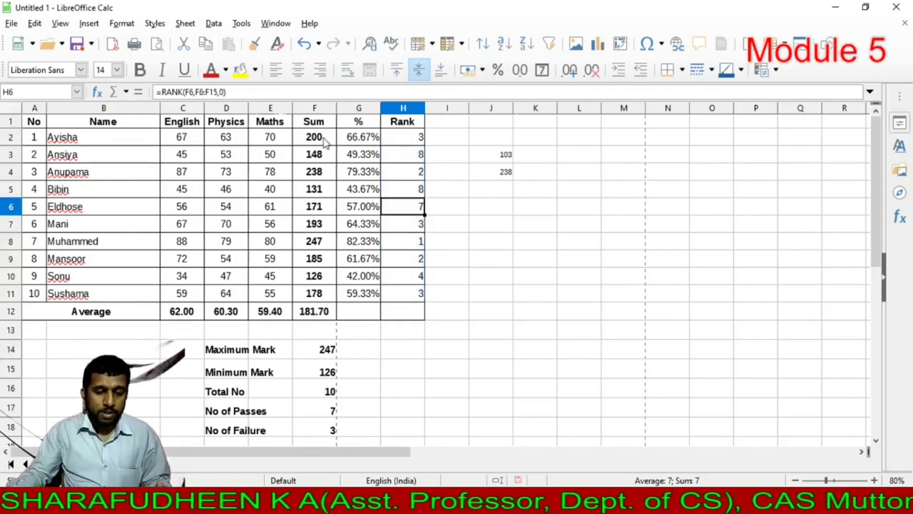
click(402, 141)
click(316, 135)
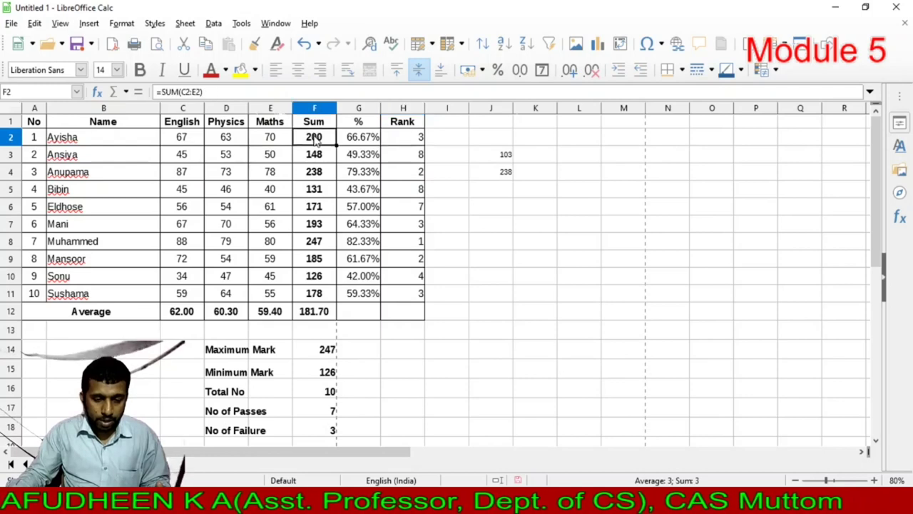
click(401, 297)
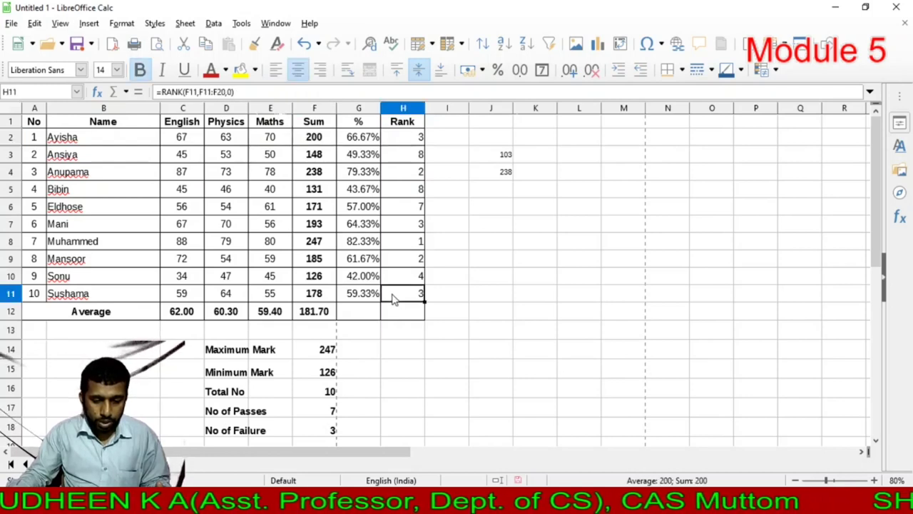
click(323, 300)
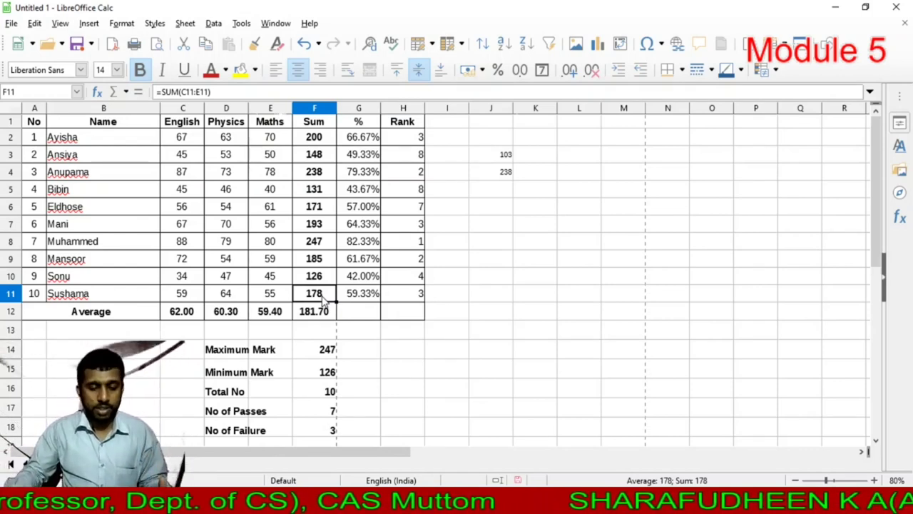
Centre the ranks in cells H2:H11 horizontally.
drag(403, 139, 414, 294)
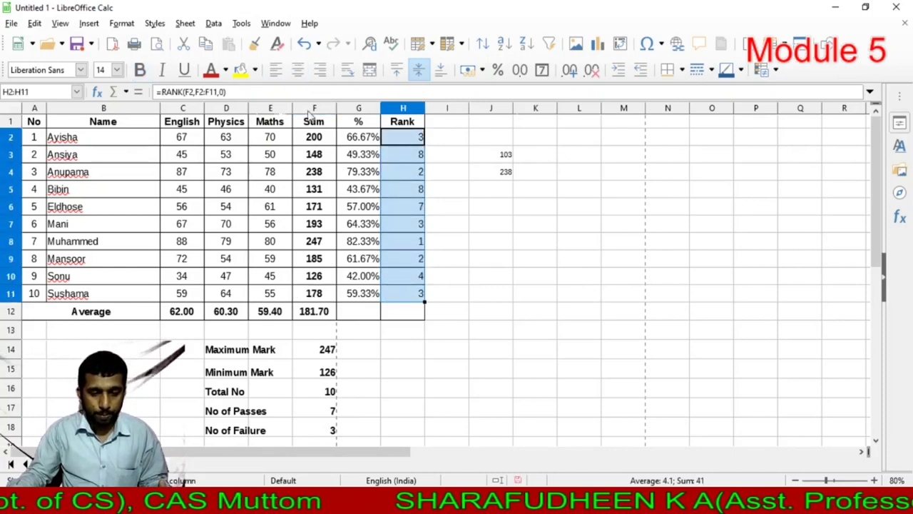
click(299, 70)
click(412, 216)
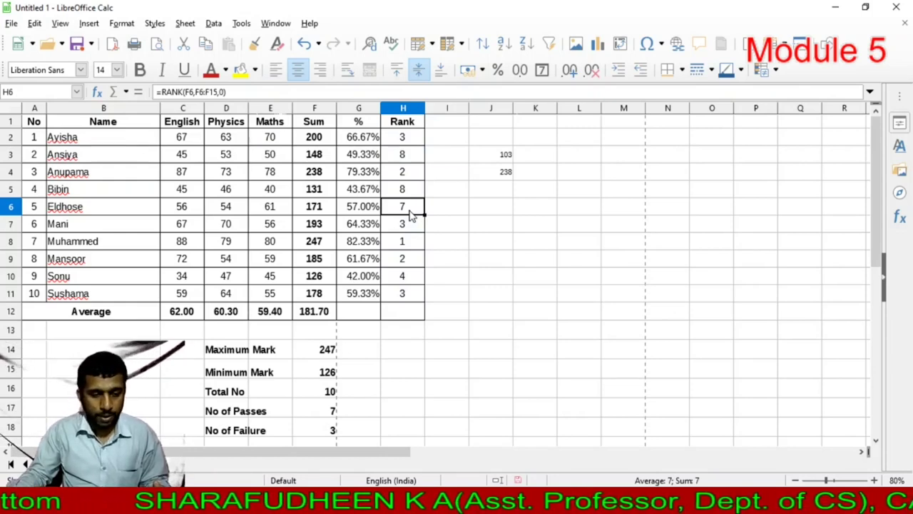
Compare the data ranges referenced by the rank formulas in cells H2 and H7.
double_click(402, 137)
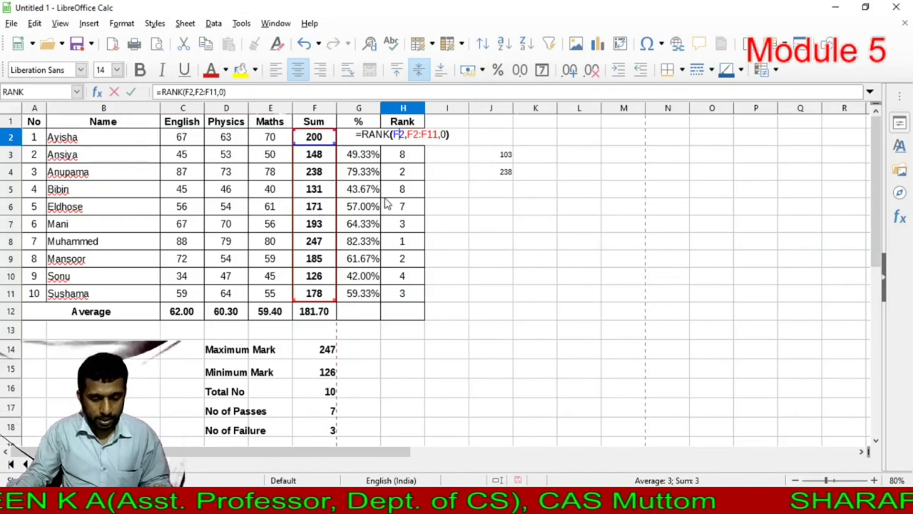
key(Return)
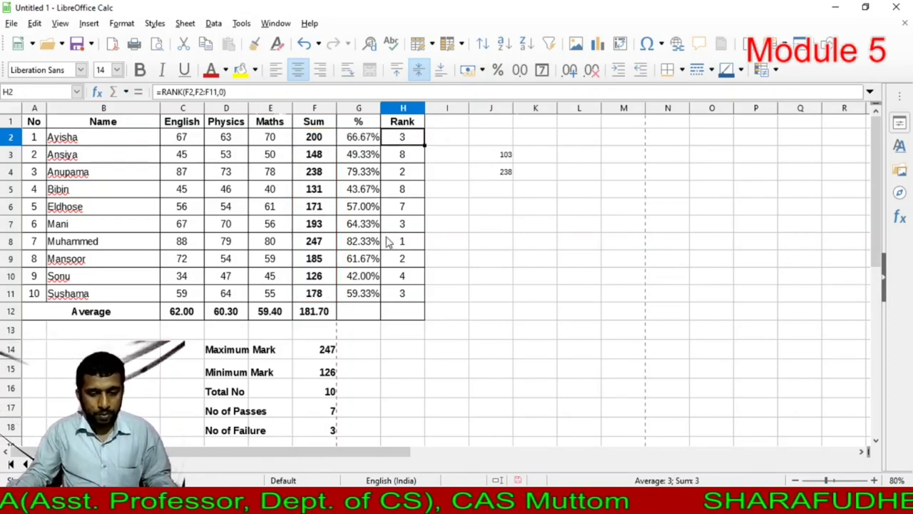
click(402, 226)
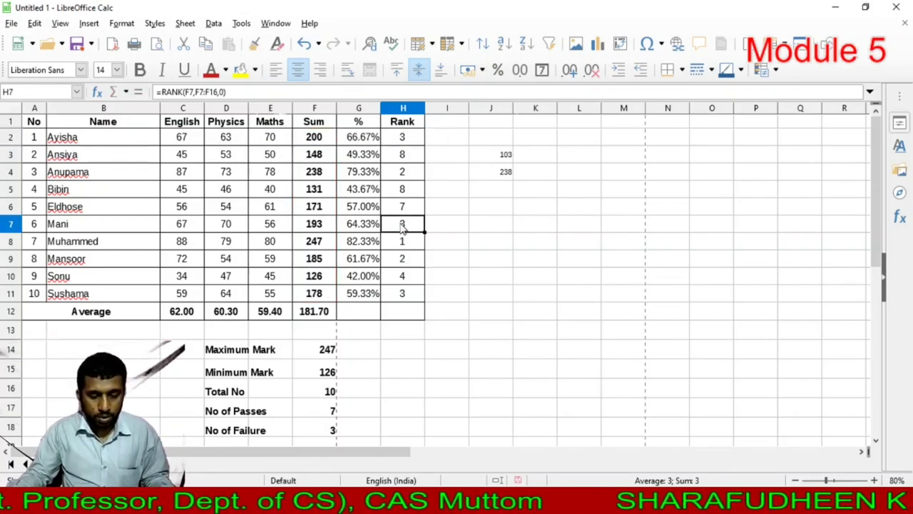
double_click(403, 225)
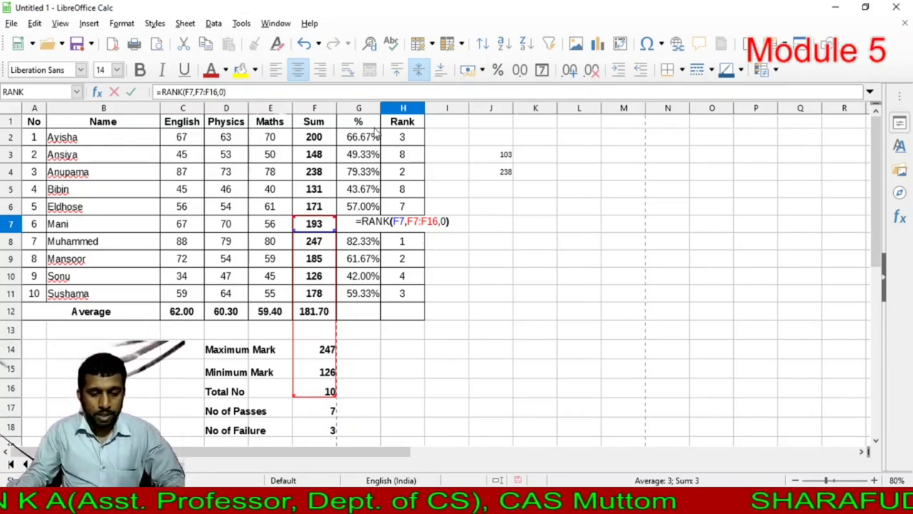
key(Return)
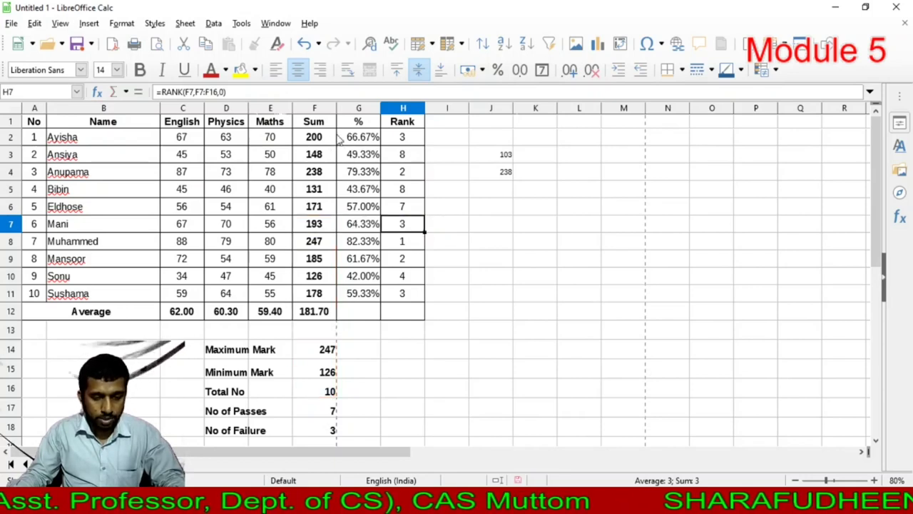
click(317, 137)
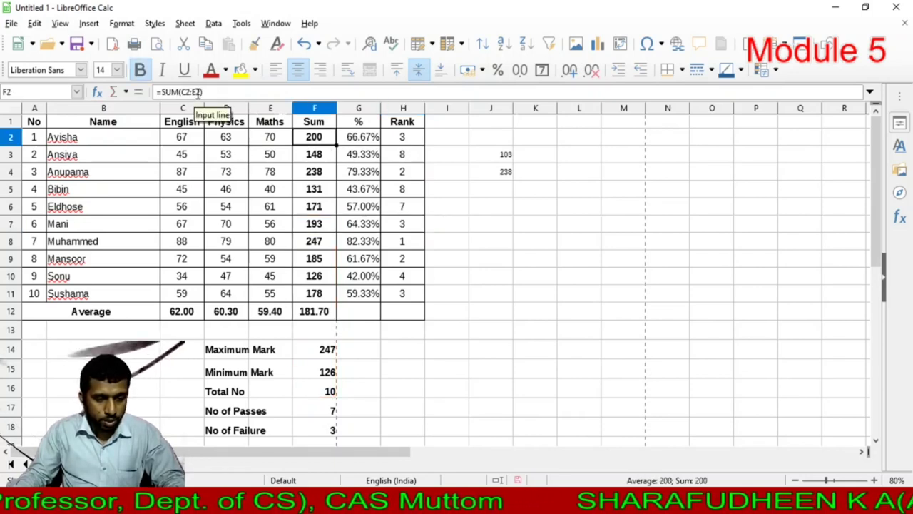
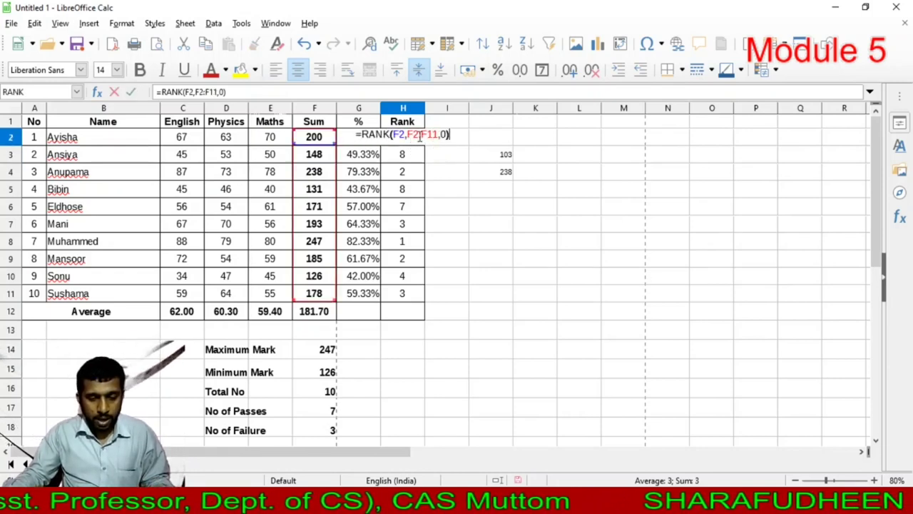
Fix the row numbers of the data range in H2's rank formula, making it =RANK(F2,F$2:F$11,0).
click(408, 135)
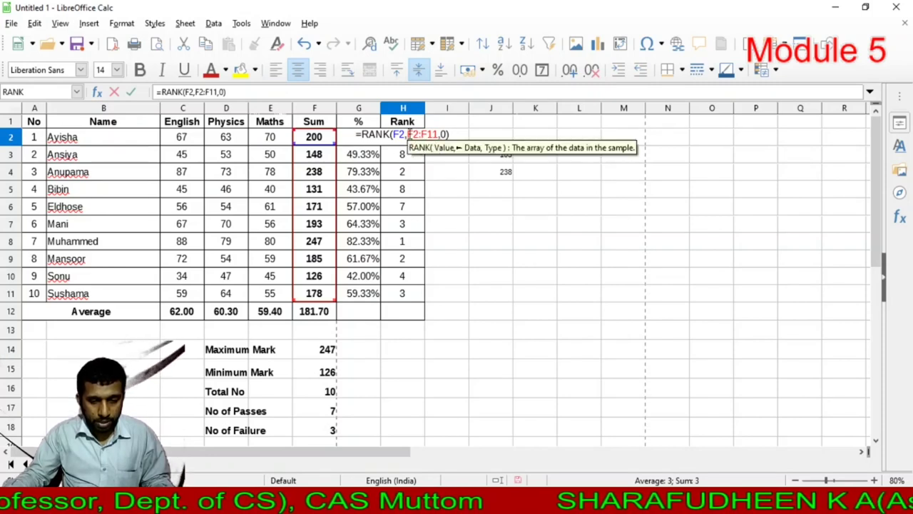
click(414, 134)
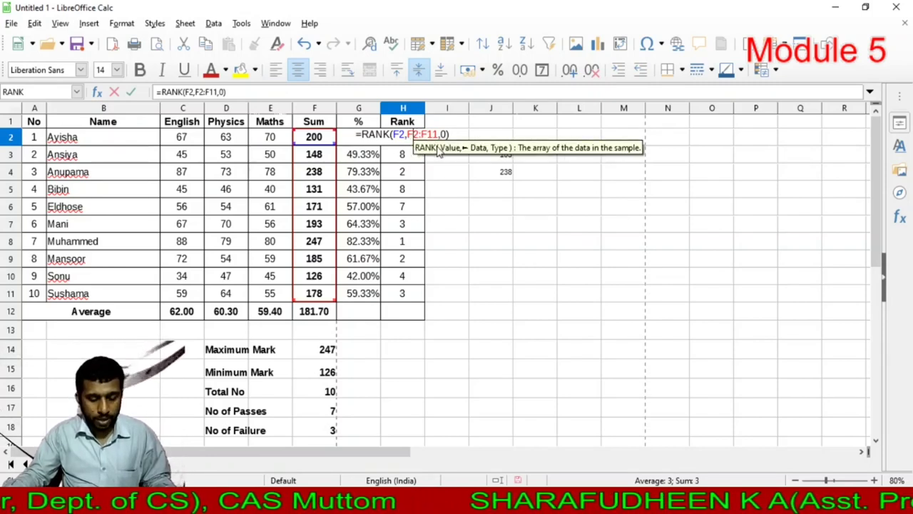
text($)
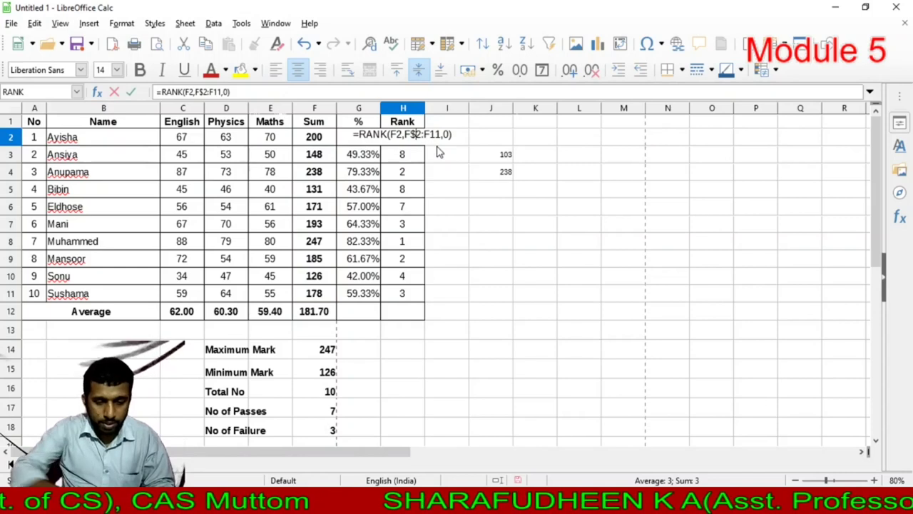
click(429, 134)
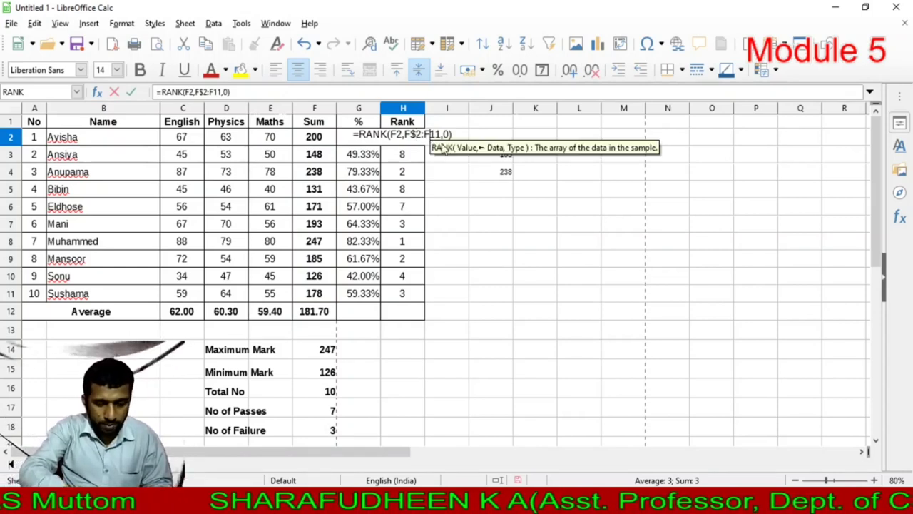
text($)
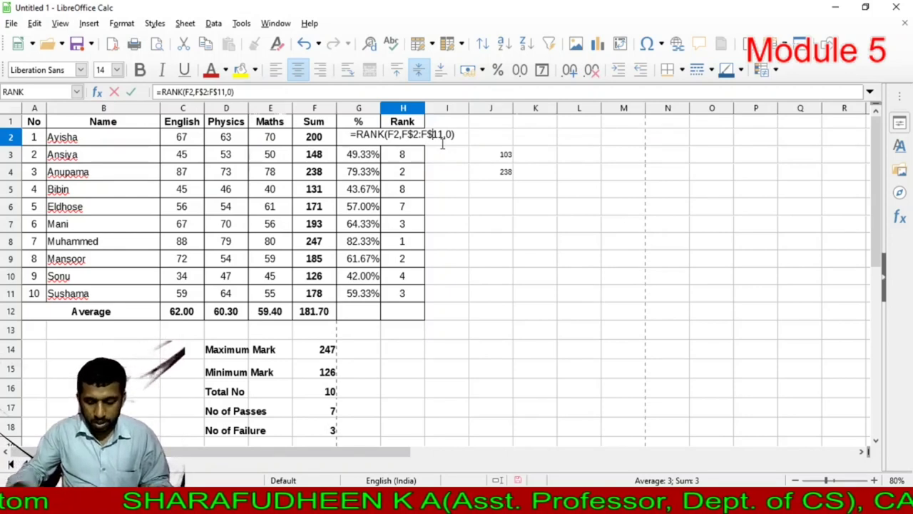
key(Return)
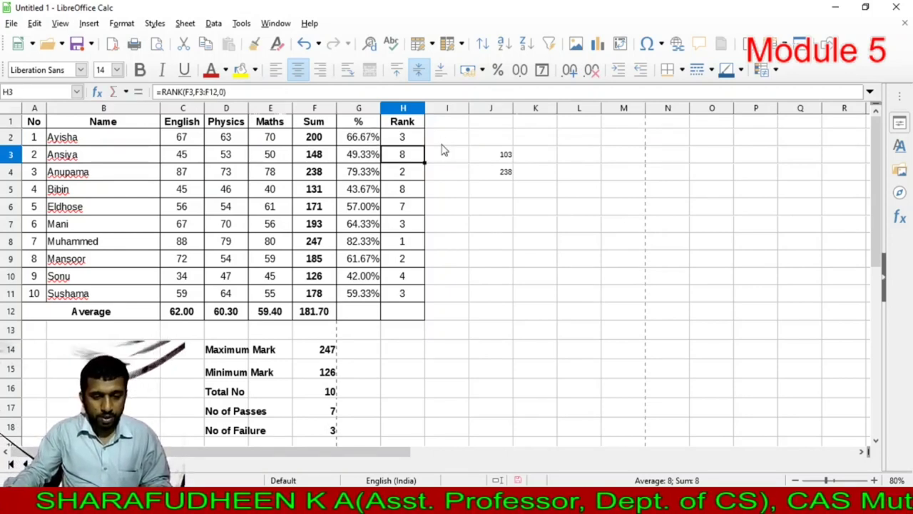
Fill the rank formula with the row-fixed data range from H2 down to H11.
click(396, 140)
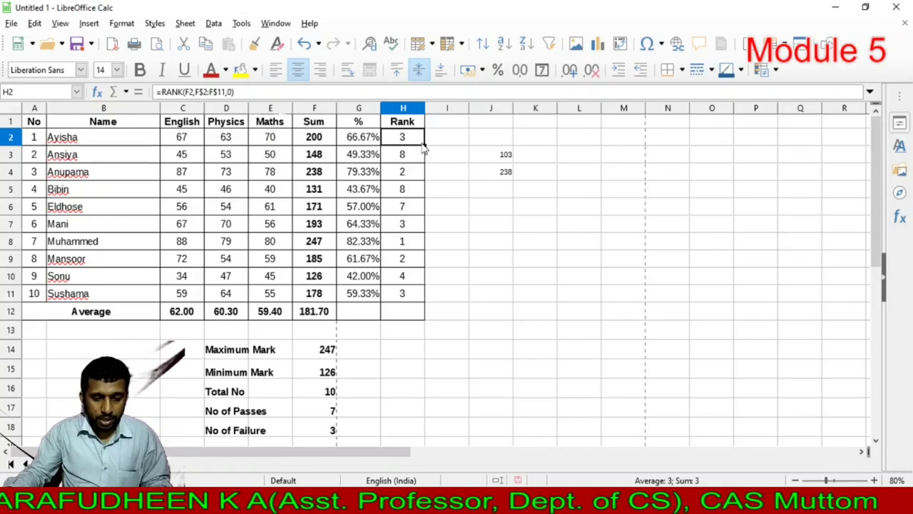
drag(424, 144, 411, 297)
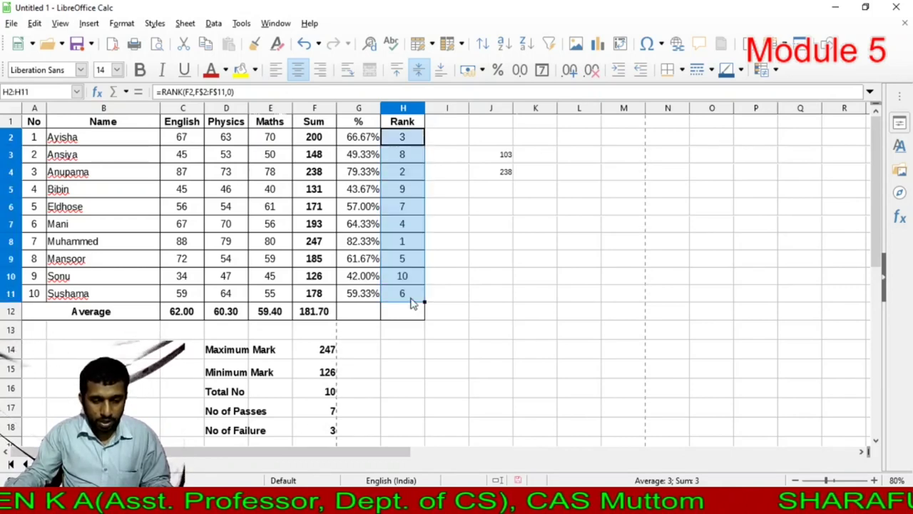
click(465, 241)
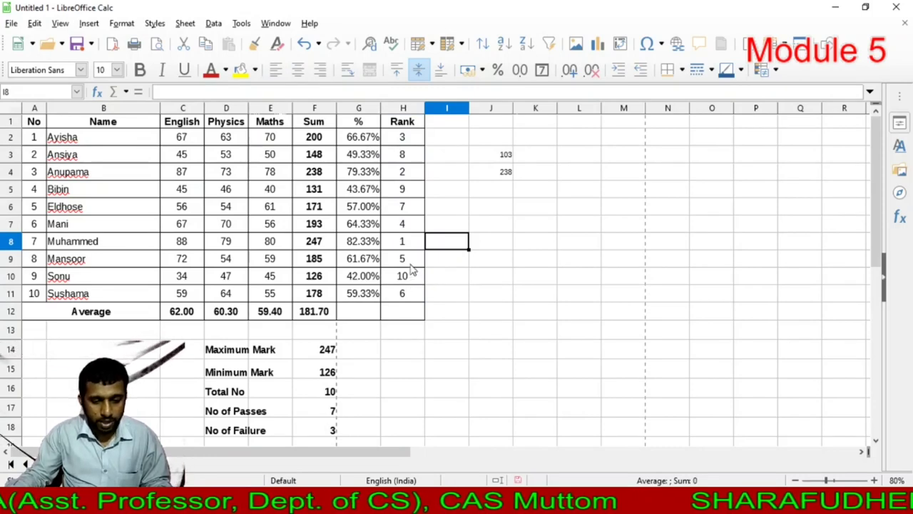
Inspect the rank formulas in cells H4 and H7 to check which data range they reference.
click(406, 174)
double_click(406, 174)
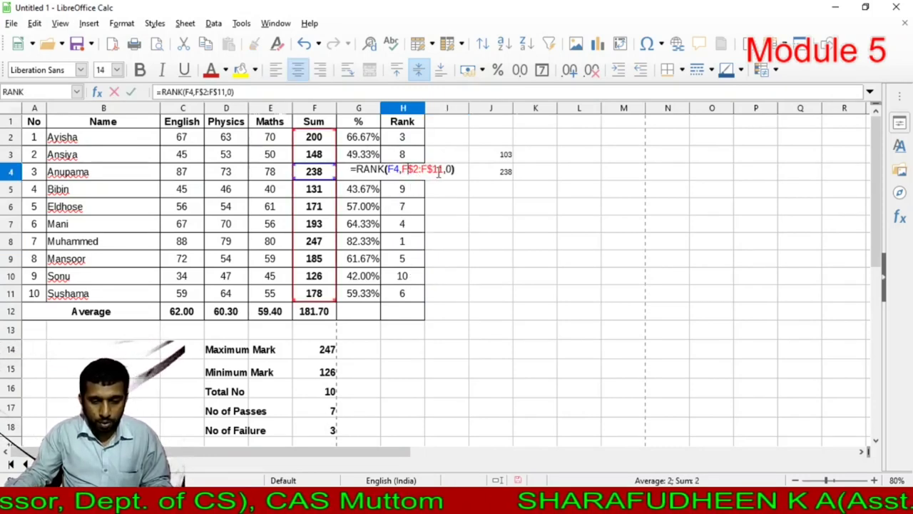
key(Escape)
click(420, 225)
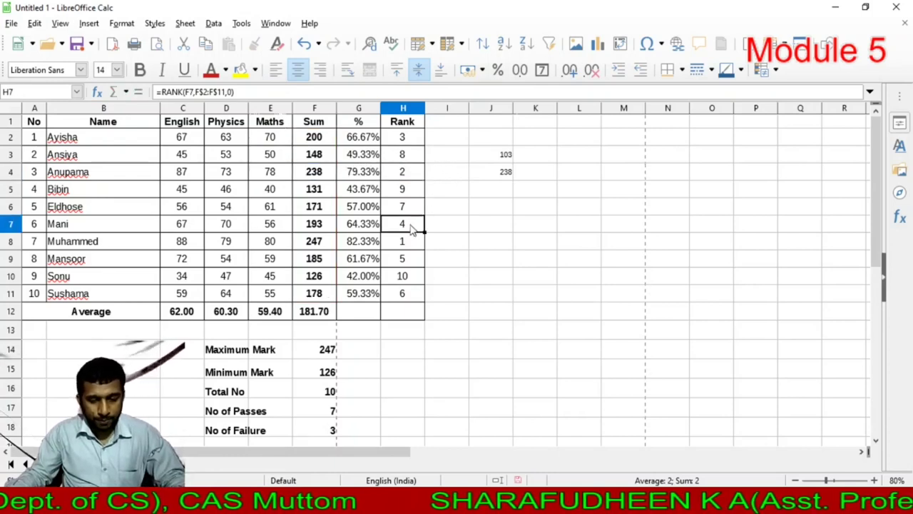
double_click(420, 226)
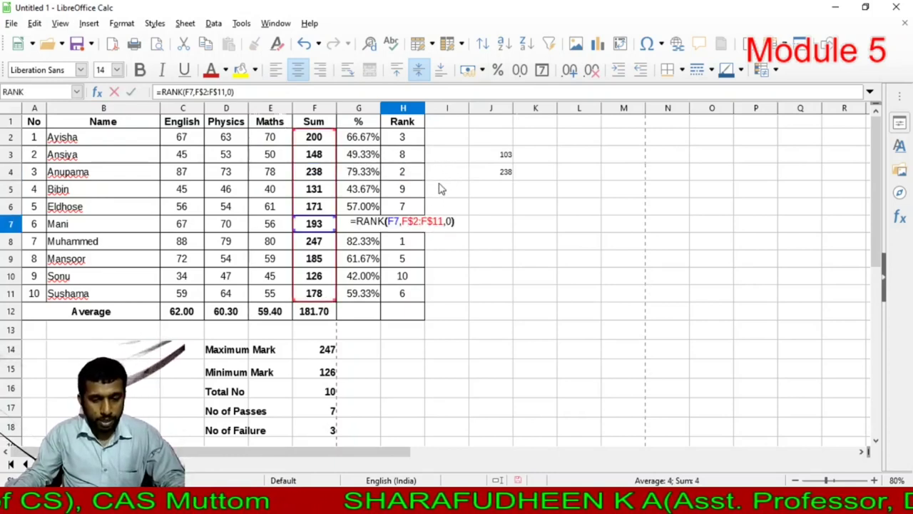
text($)
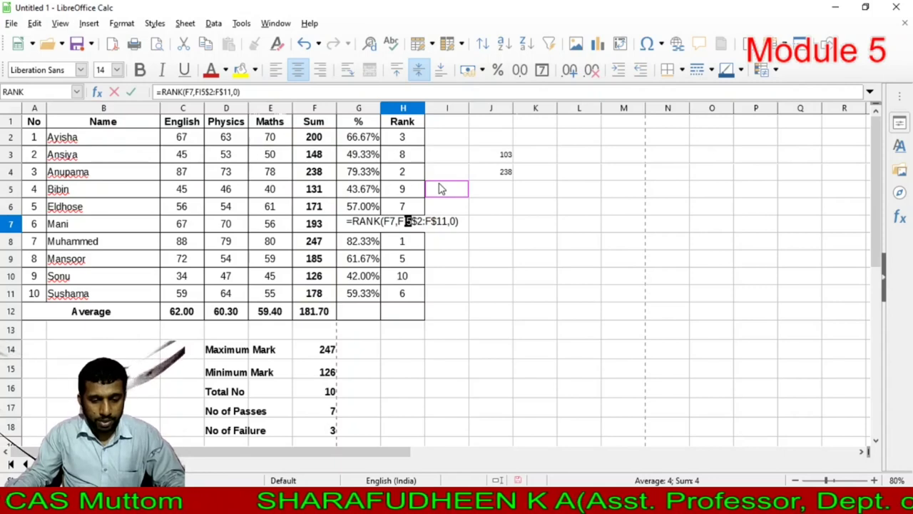
key(Escape)
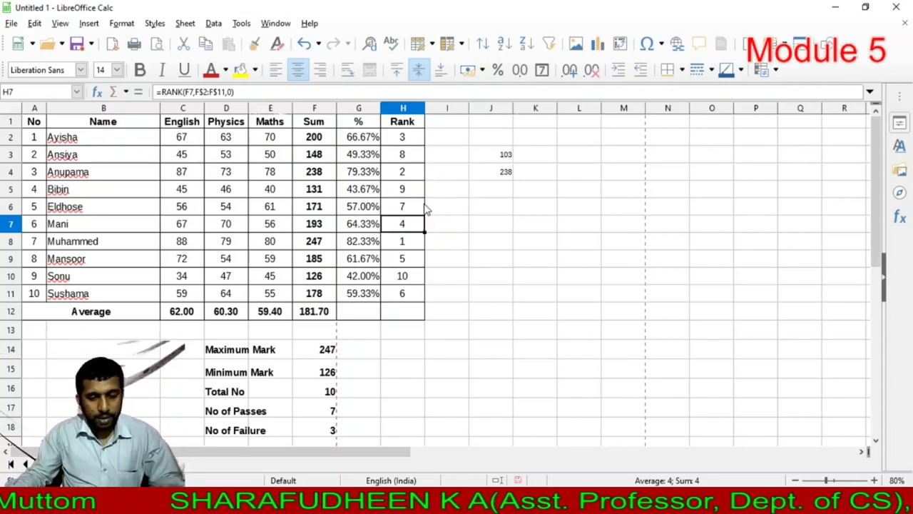
Copy the rank formula from H2 across to I2 and examine how its column references shift.
click(402, 140)
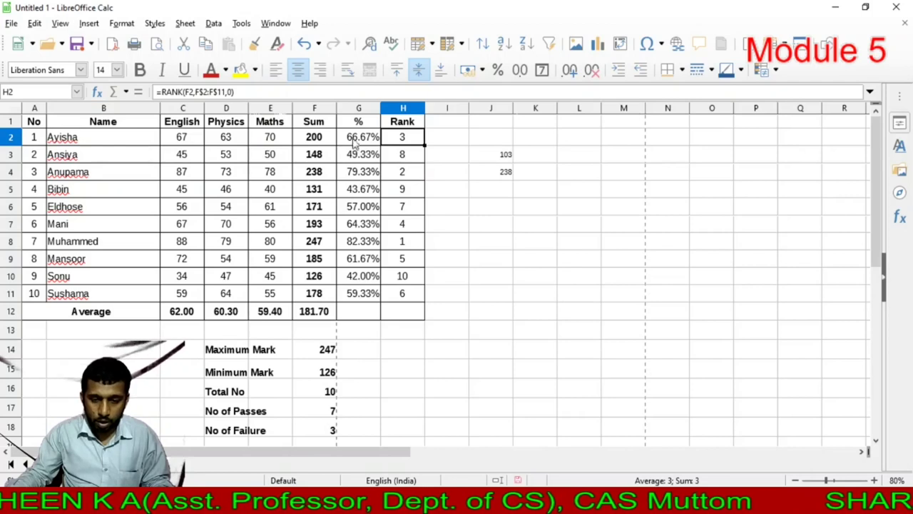
drag(424, 145, 461, 143)
click(449, 141)
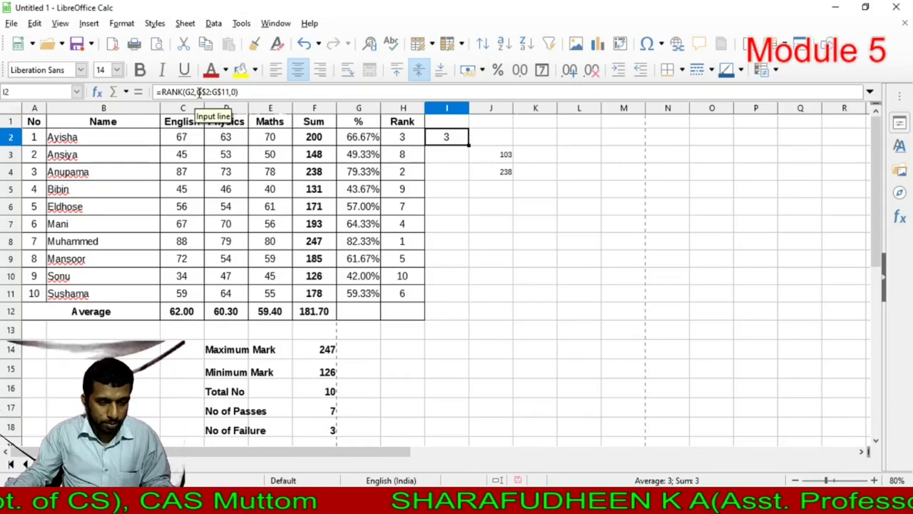
click(196, 91)
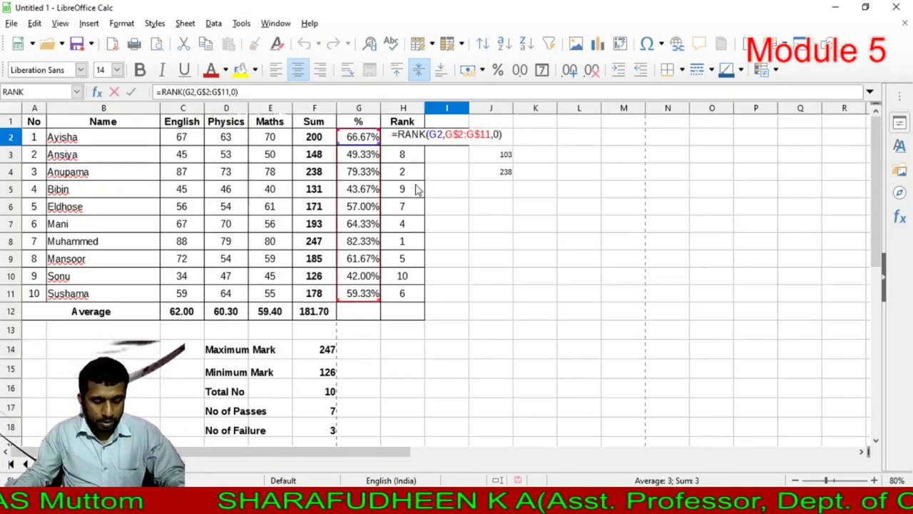
key(Escape)
Fix the column letters too in H2's rank formula, making it =RANK(F2,$F$2:$F$11,0).
click(407, 138)
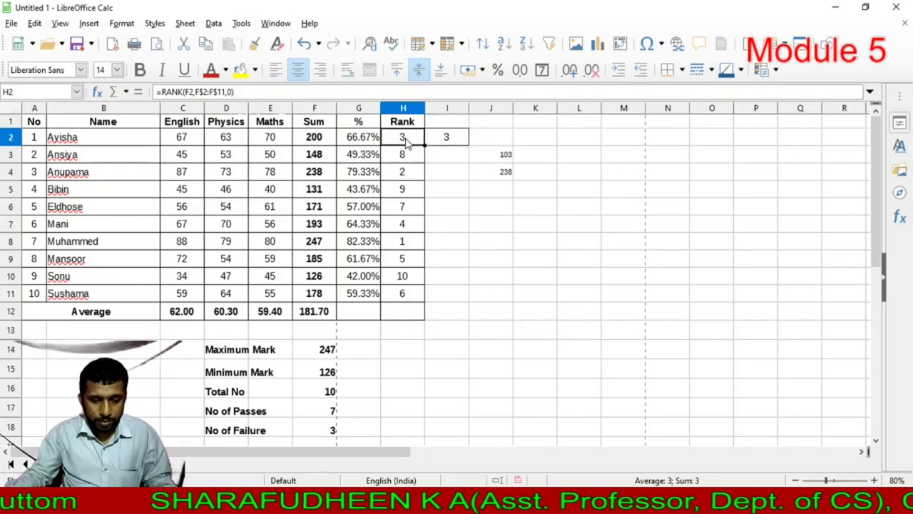
click(234, 92)
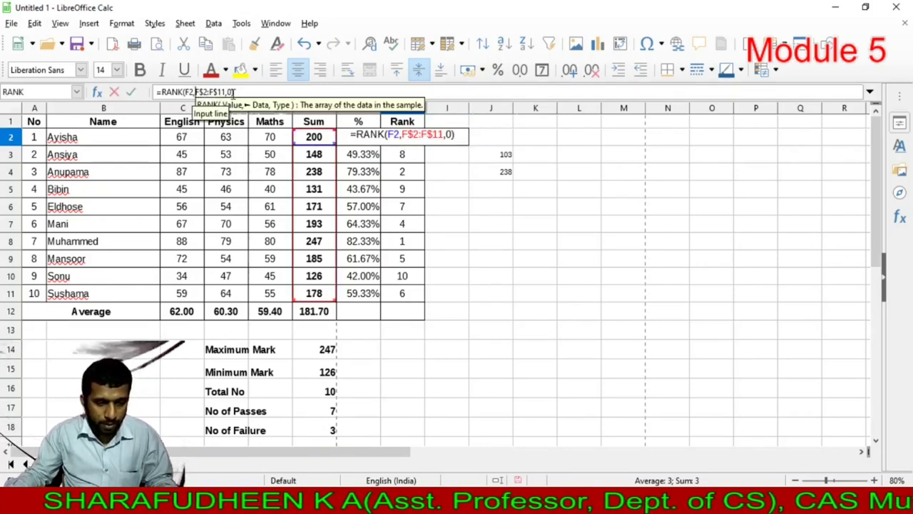
text($)
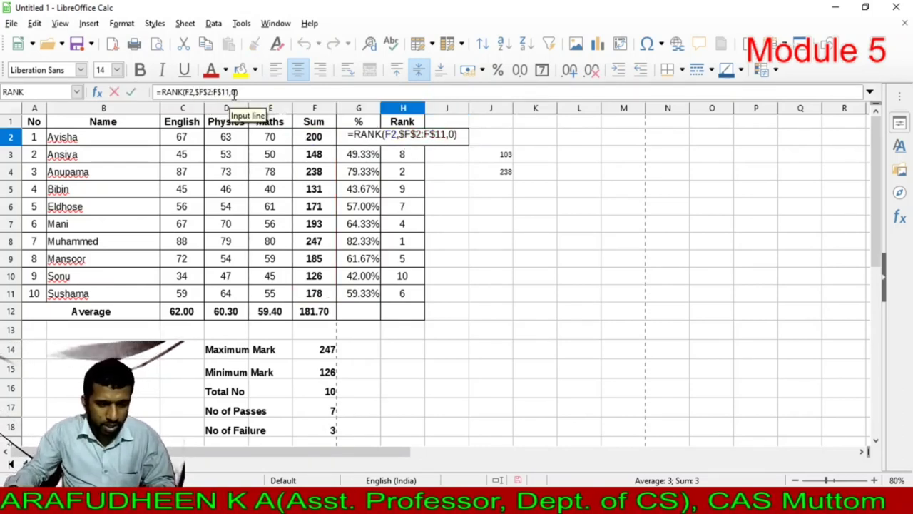
click(212, 91)
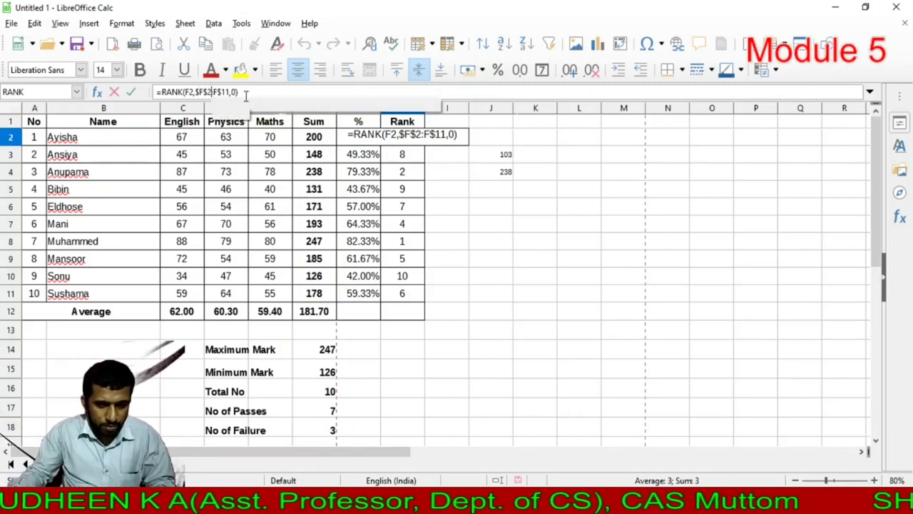
text($)
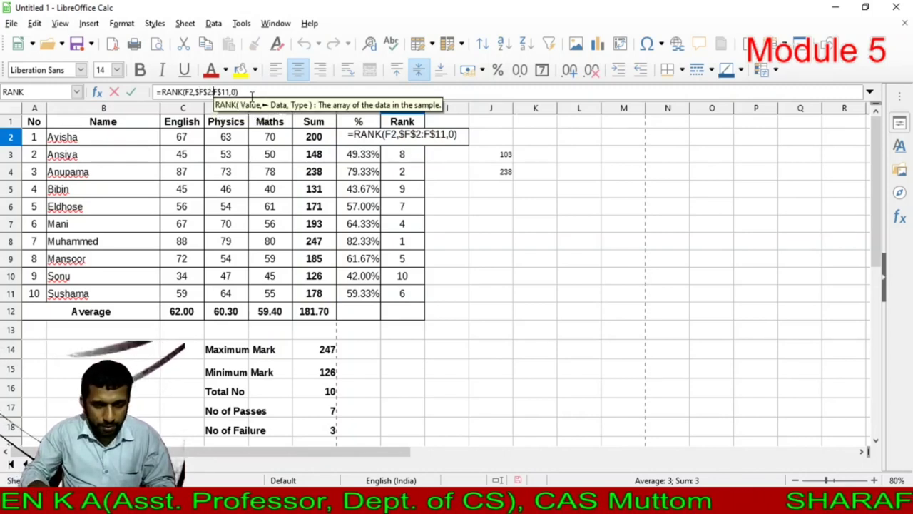
key(Return)
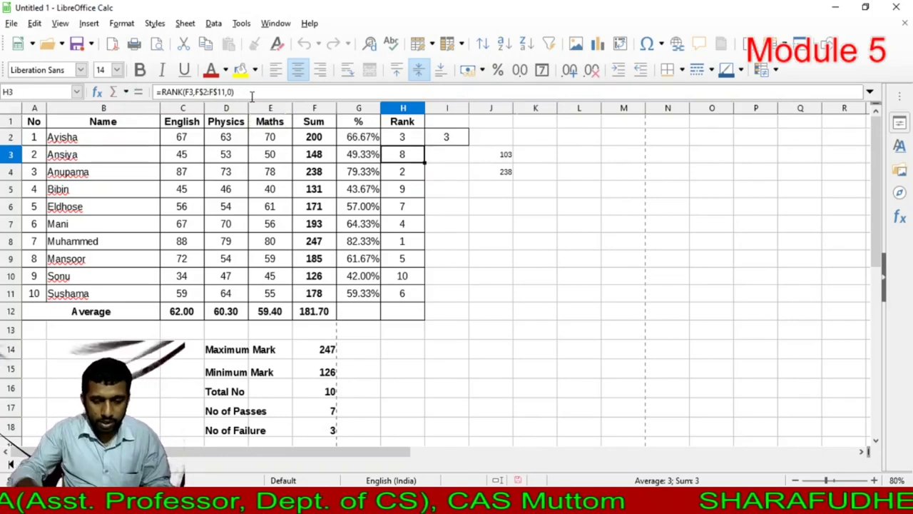
Copy the fully fixed rank formula from H2 into I2 and inspect its value and data references.
click(401, 140)
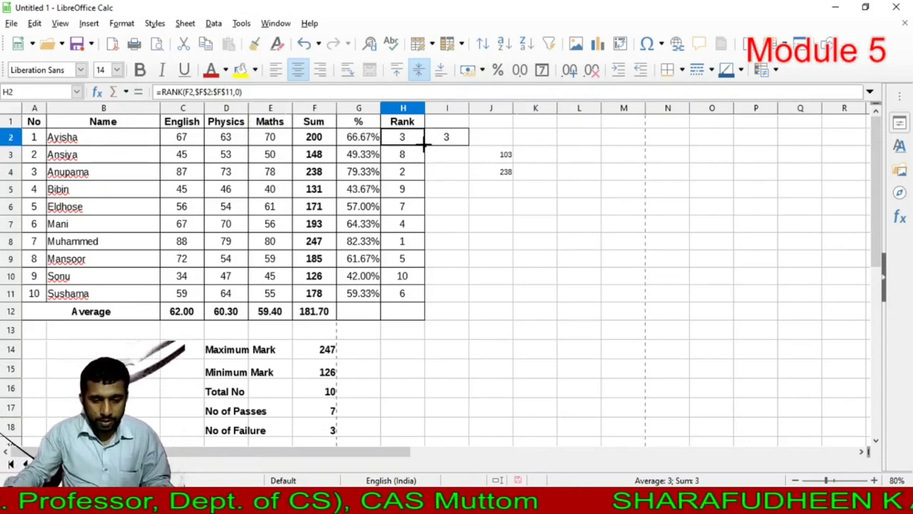
drag(442, 142, 449, 142)
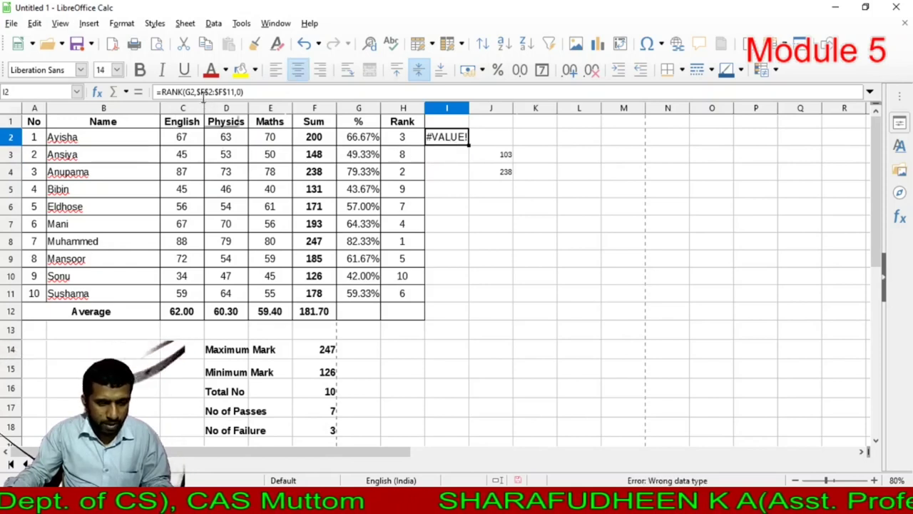
click(460, 172)
click(439, 158)
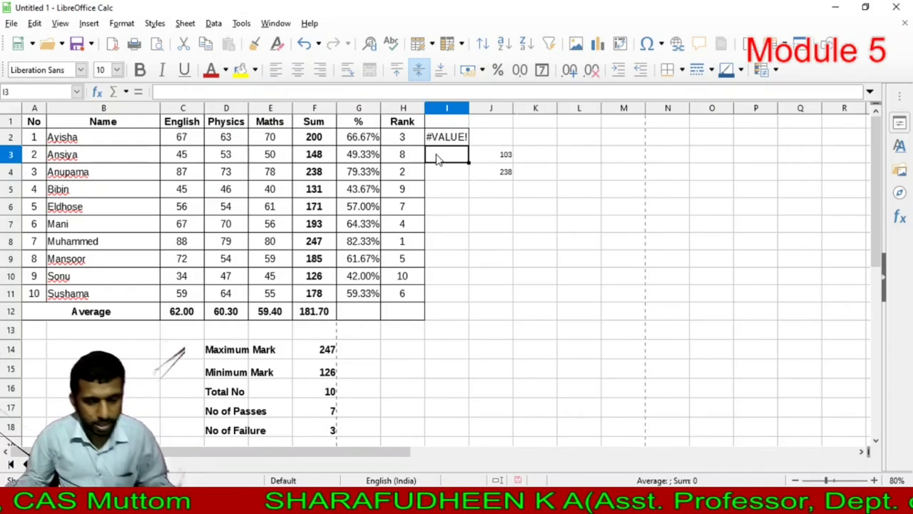
click(444, 139)
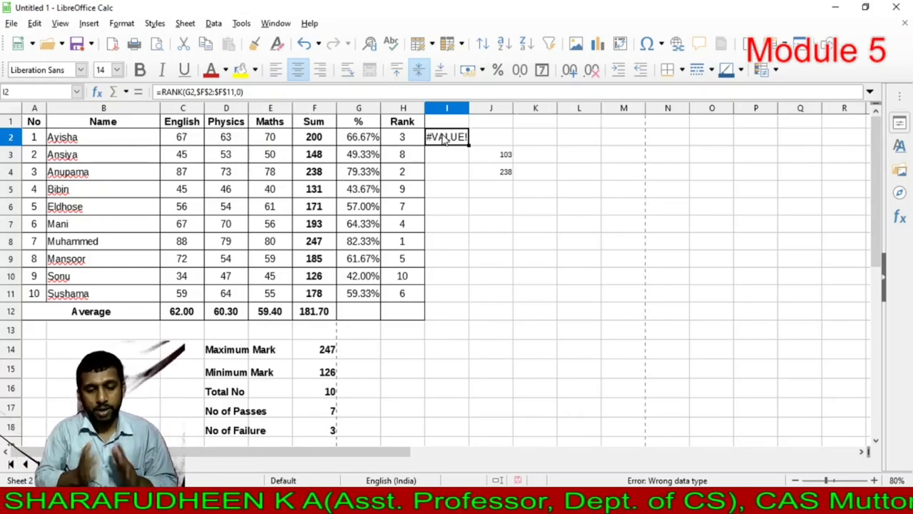
click(445, 153)
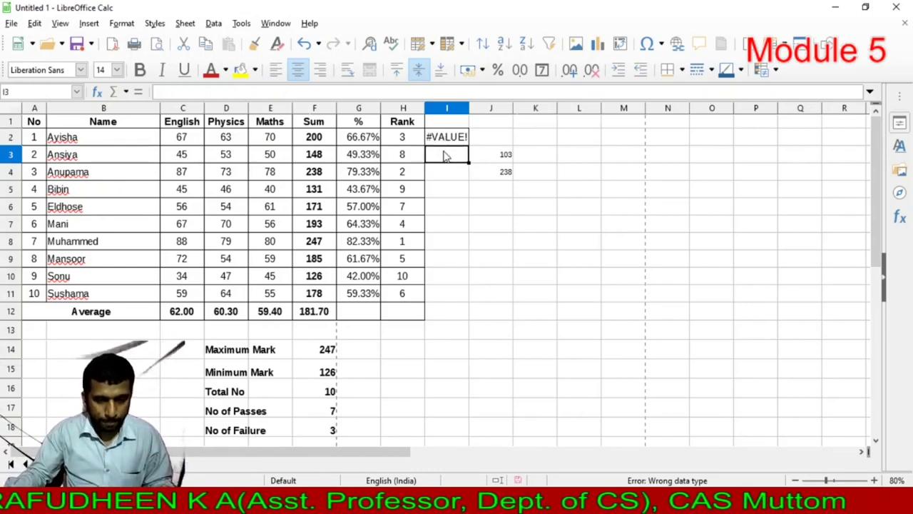
click(448, 127)
click(452, 140)
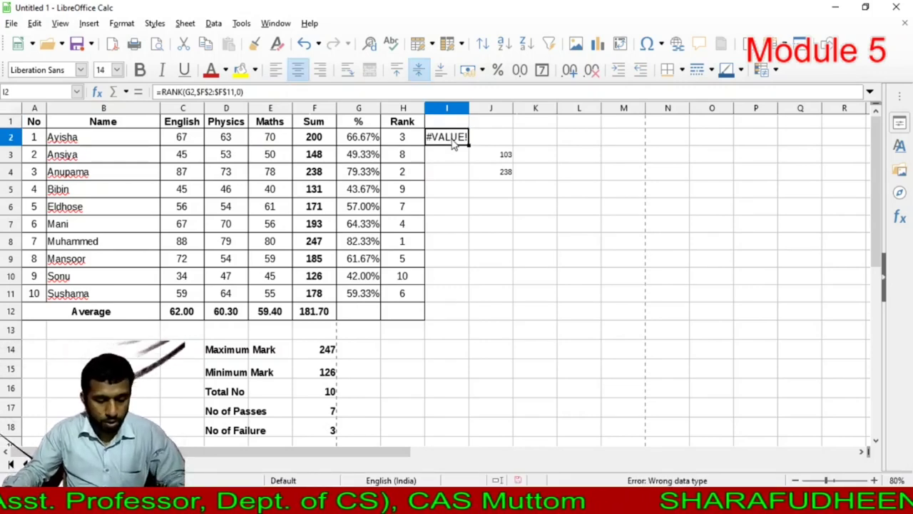
double_click(447, 140)
click(452, 174)
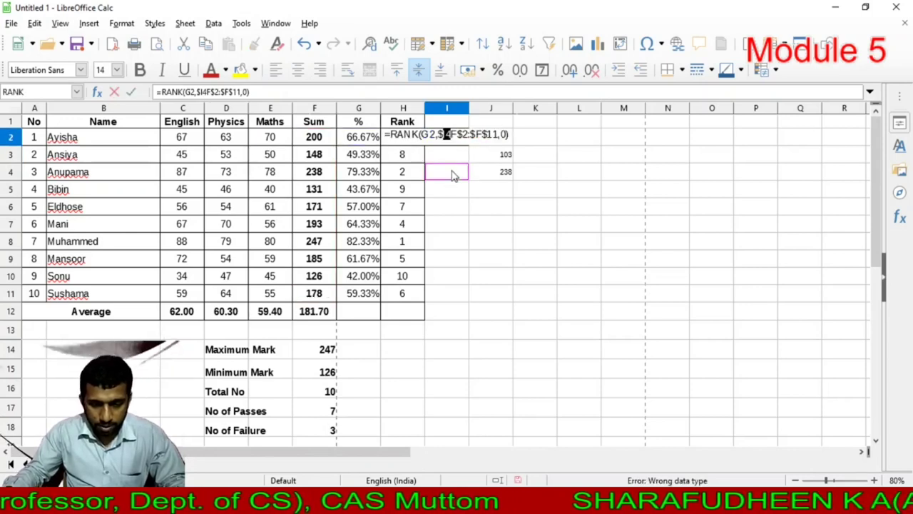
key(Escape)
Convert the whole F2:F11 range in H2's rank formula to absolute references in one go, giving =RANK(F2,$F$2:$F$11,0).
double_click(419, 135)
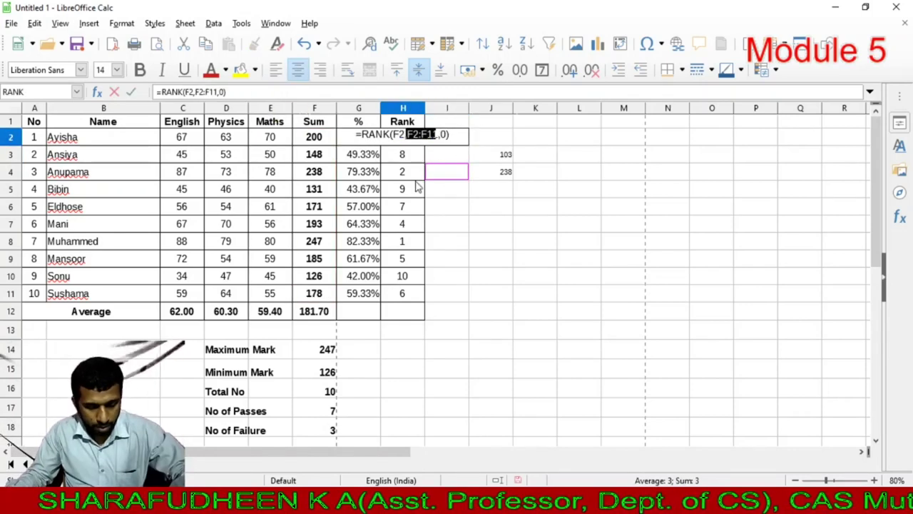
key(shift+F4)
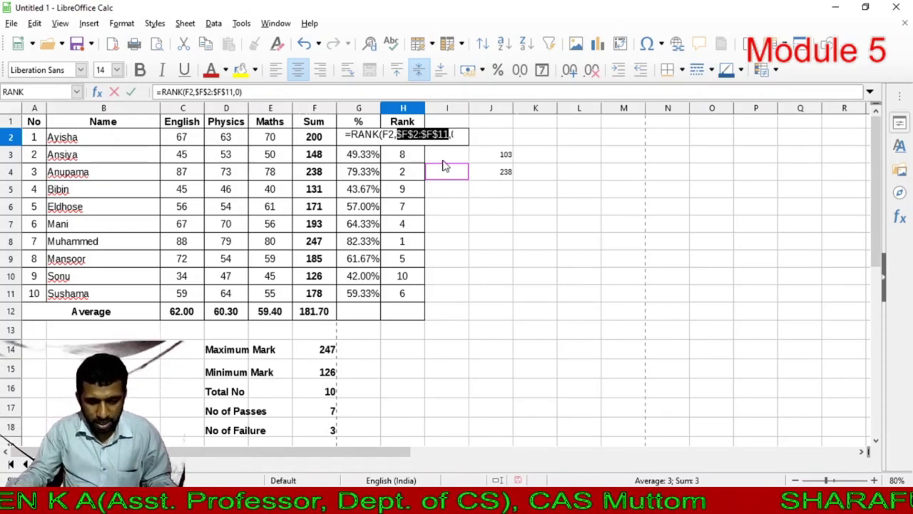
key(Return)
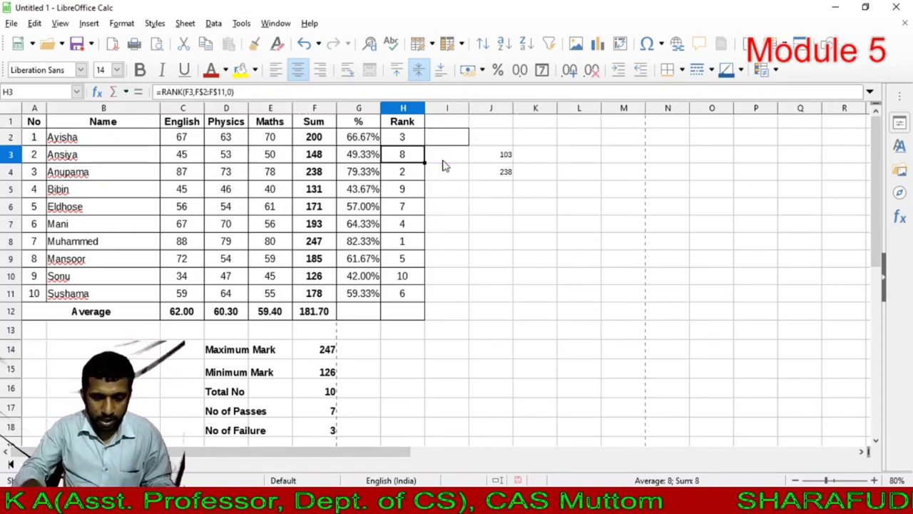
Fill the rank formula with absolute range $F$2:$F$11 from H2 down to H11 and check the copy in H8.
click(402, 142)
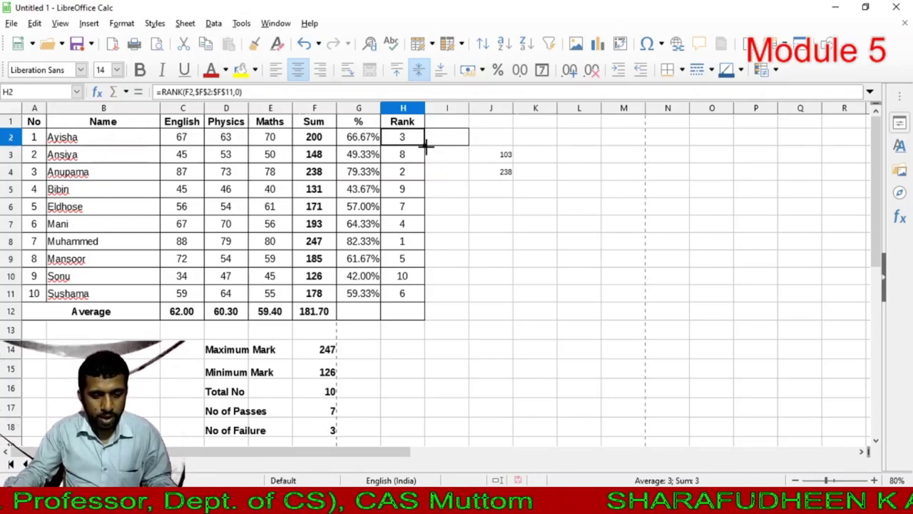
drag(425, 143, 402, 297)
click(410, 245)
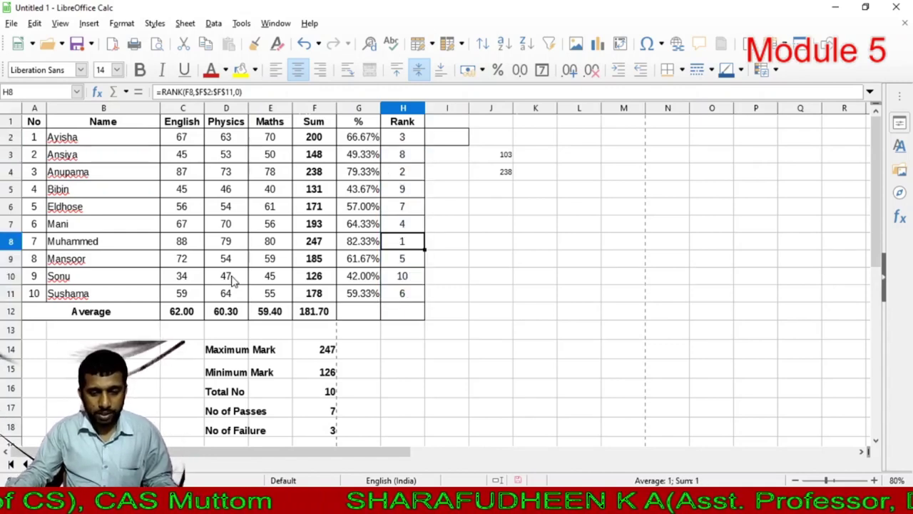
click(565, 178)
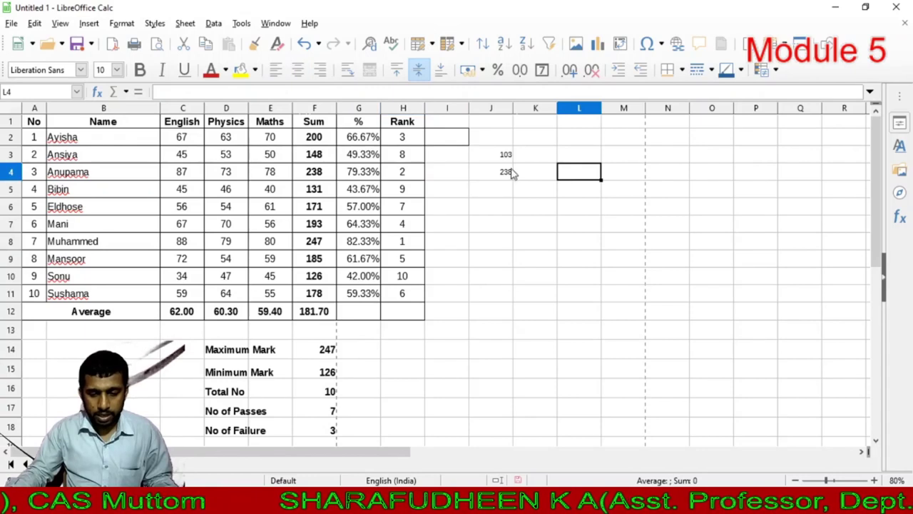
click(501, 111)
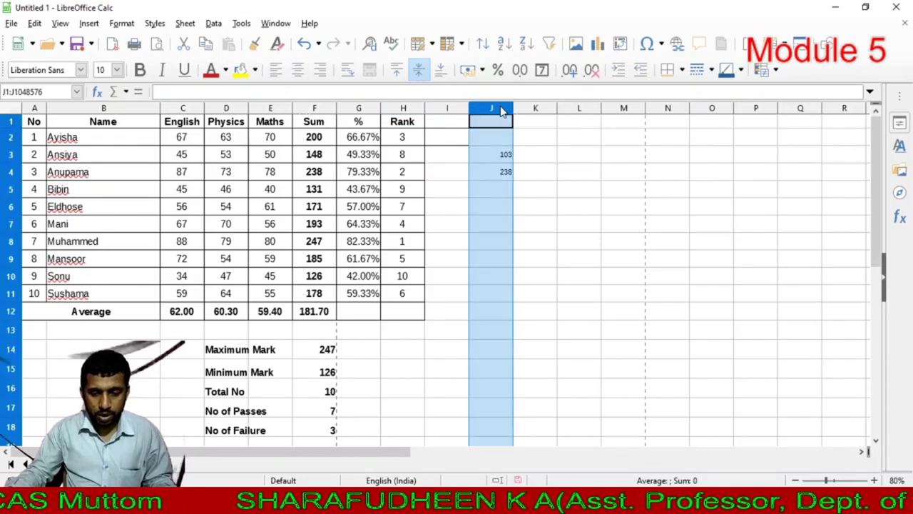
click(432, 46)
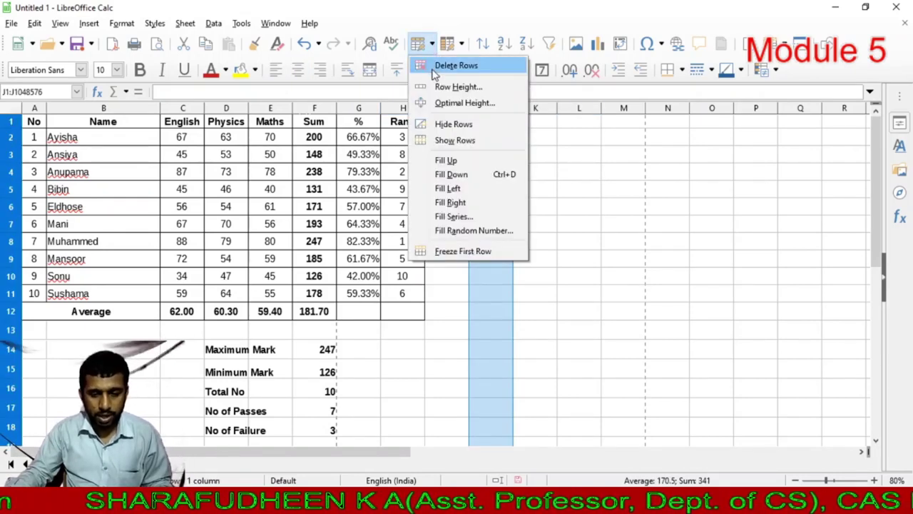
click(570, 148)
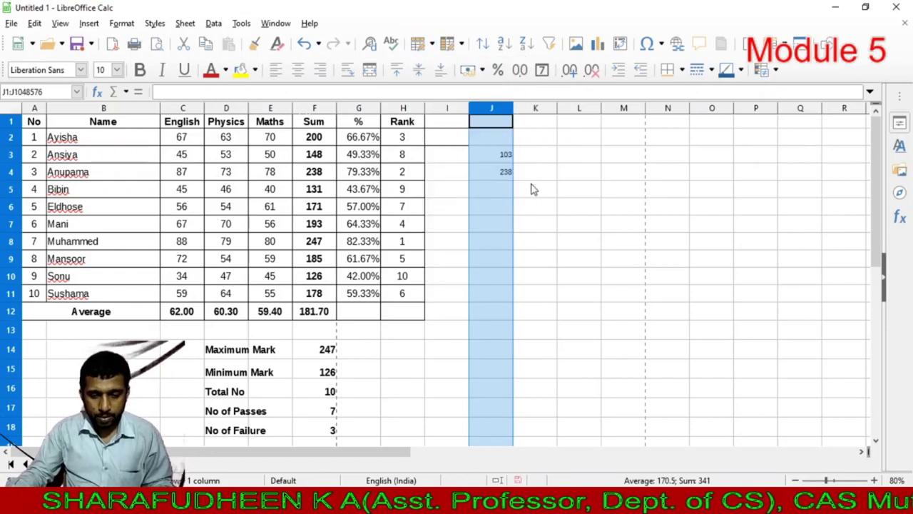
Insert an empty row above the Maximum Mark row and another below the Minimum Mark row.
click(13, 351)
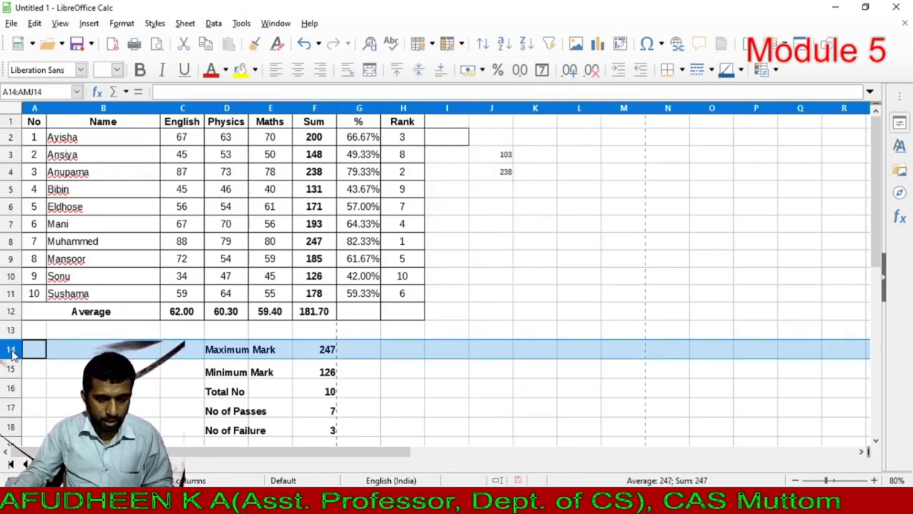
click(432, 45)
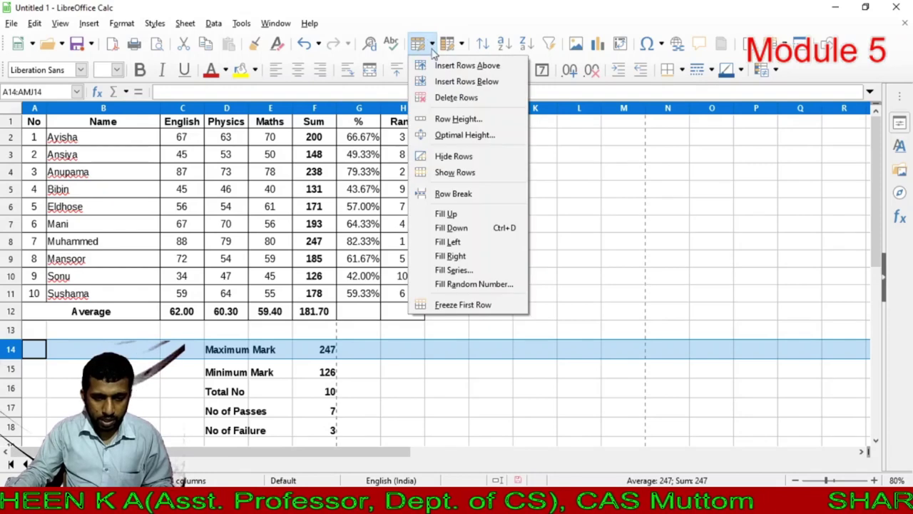
click(439, 67)
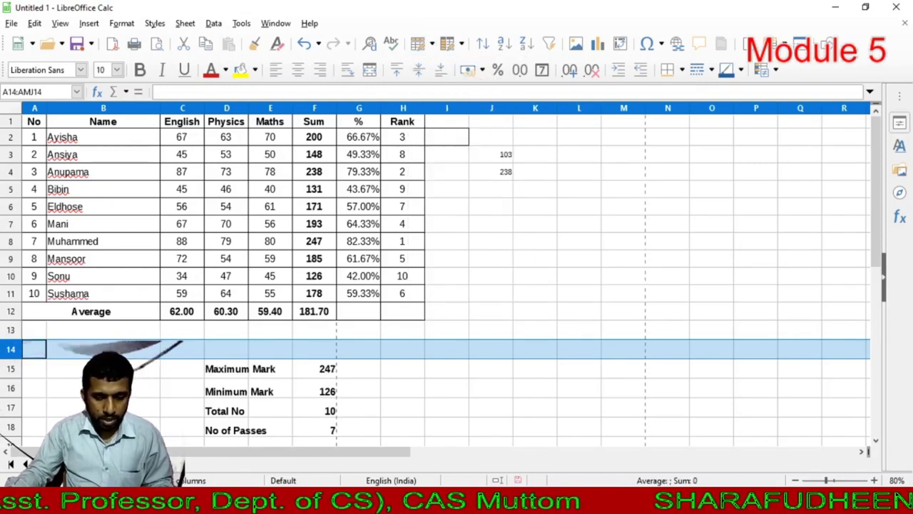
click(12, 388)
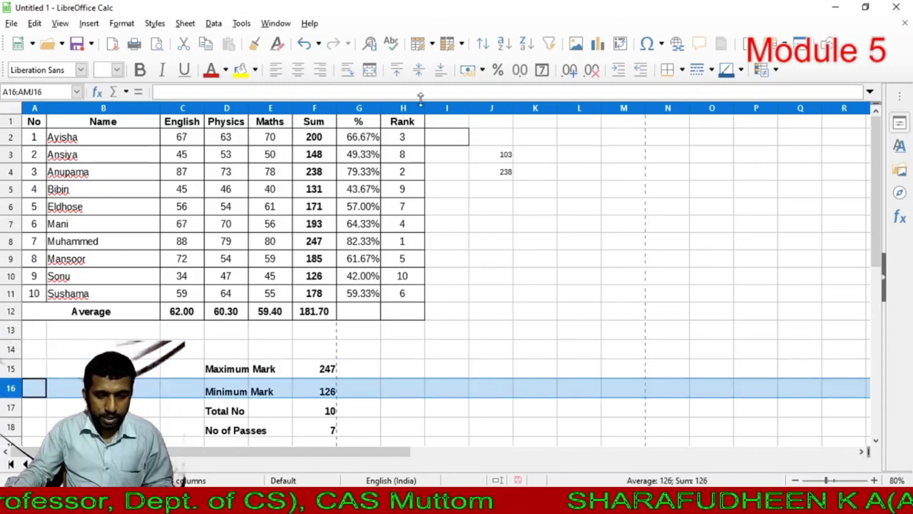
click(430, 49)
click(463, 80)
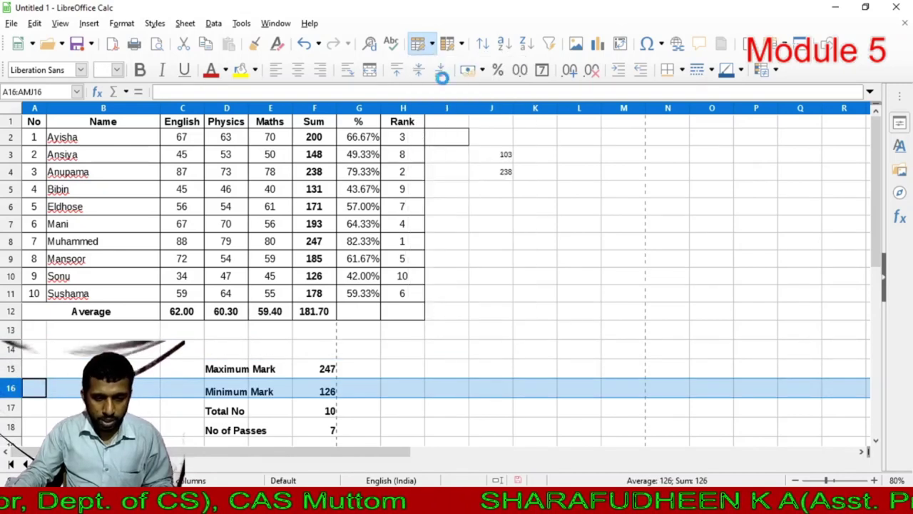
Delete the empty rows above Maximum Mark and below Minimum Mark.
click(12, 350)
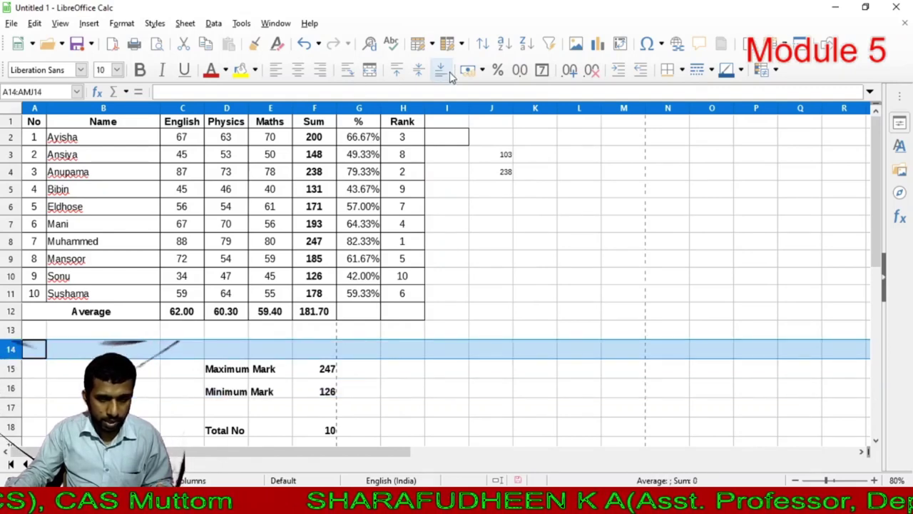
click(432, 44)
click(425, 92)
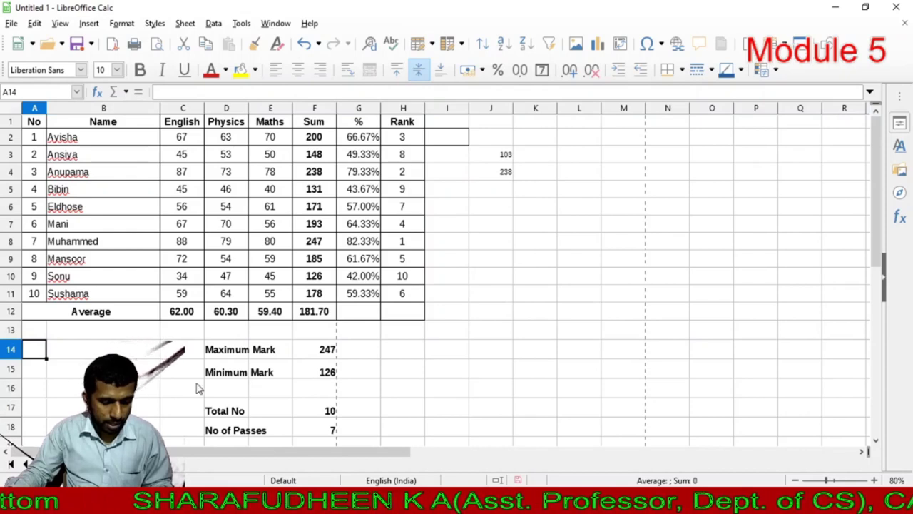
click(220, 387)
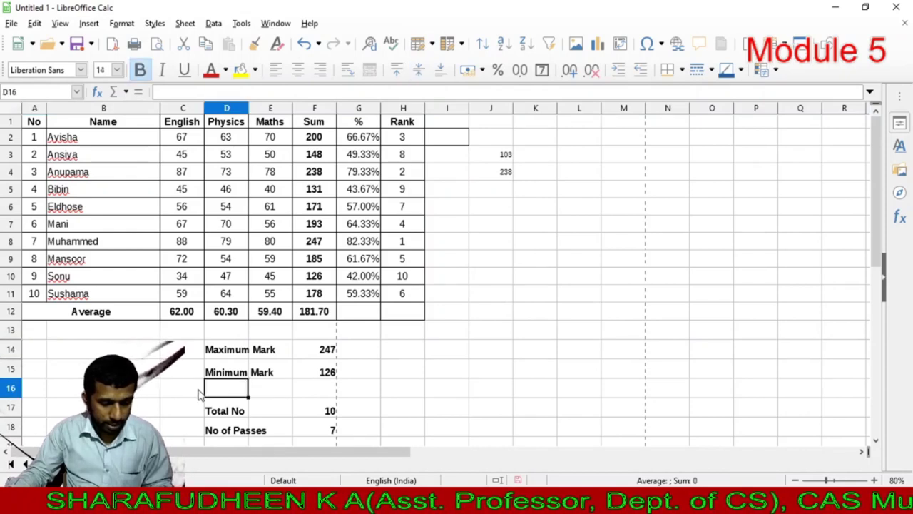
right_click(12, 390)
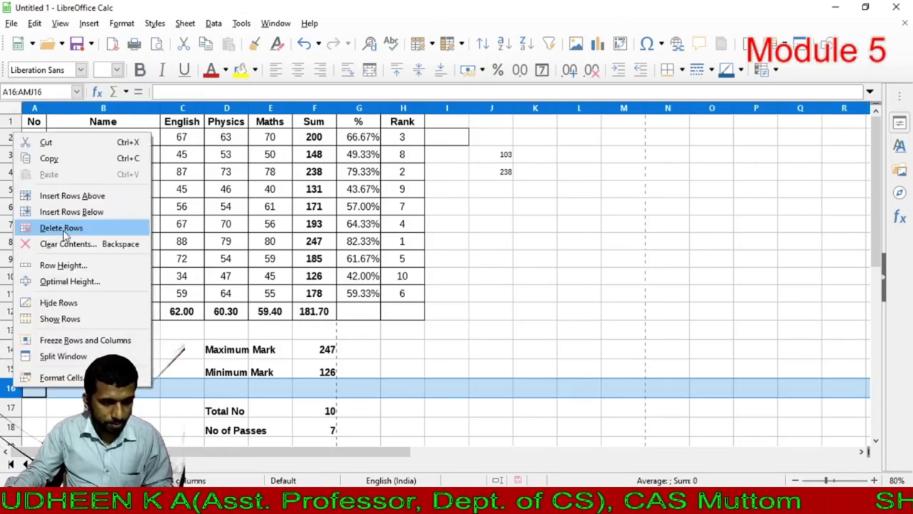
click(63, 228)
click(493, 312)
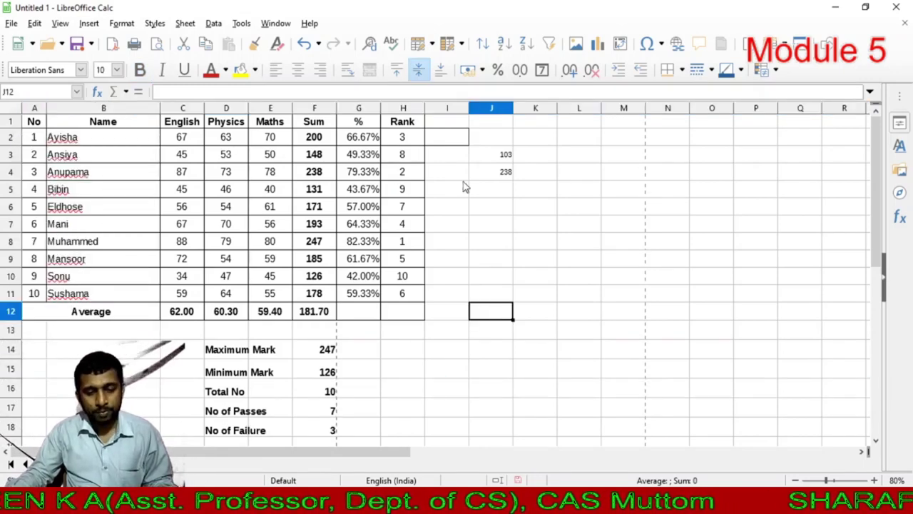
Delete the two columns after Rank, the empty column I and the column holding the leftover test values.
right_click(451, 110)
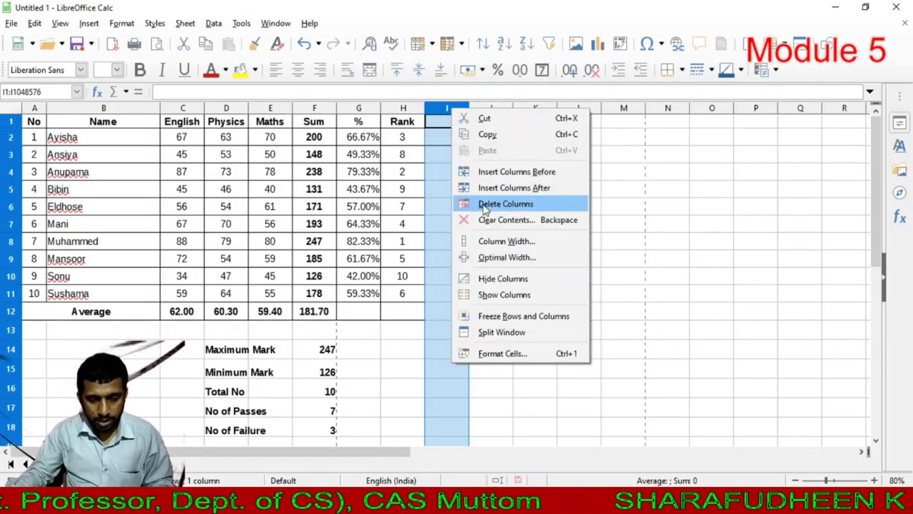
click(484, 206)
right_click(458, 110)
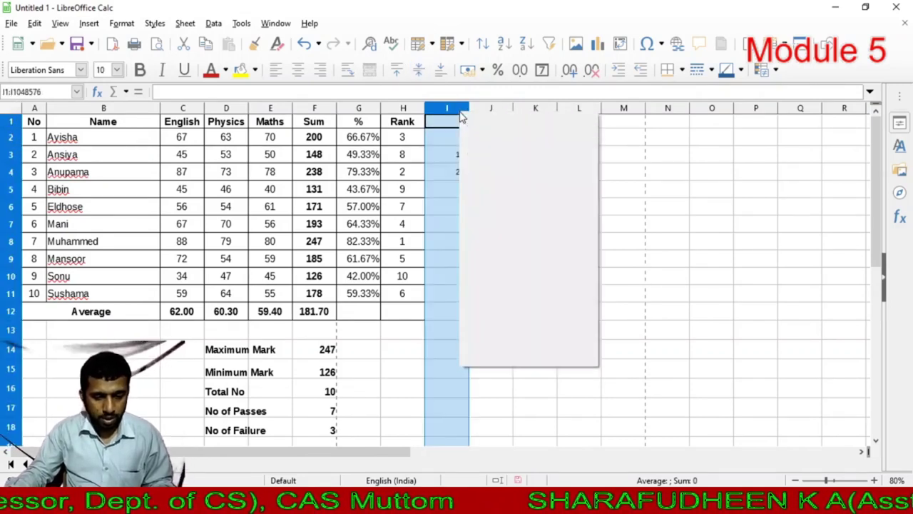
click(500, 208)
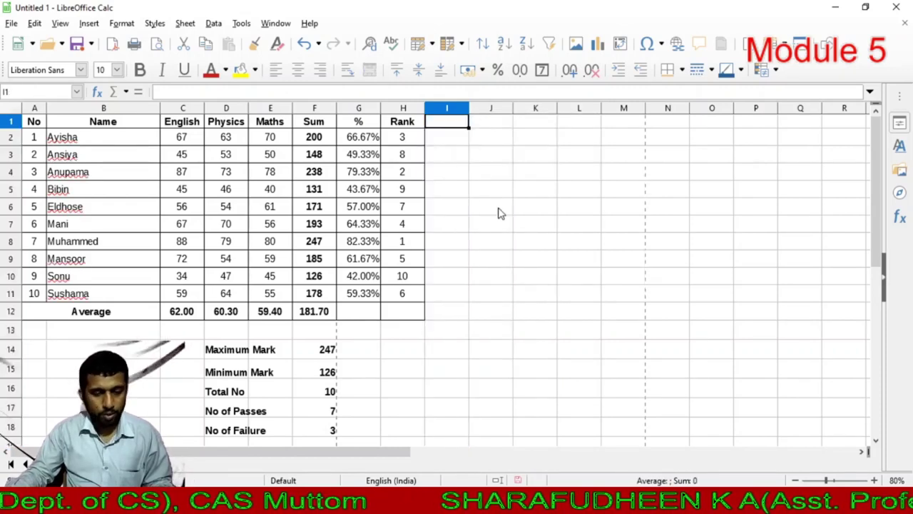
click(500, 211)
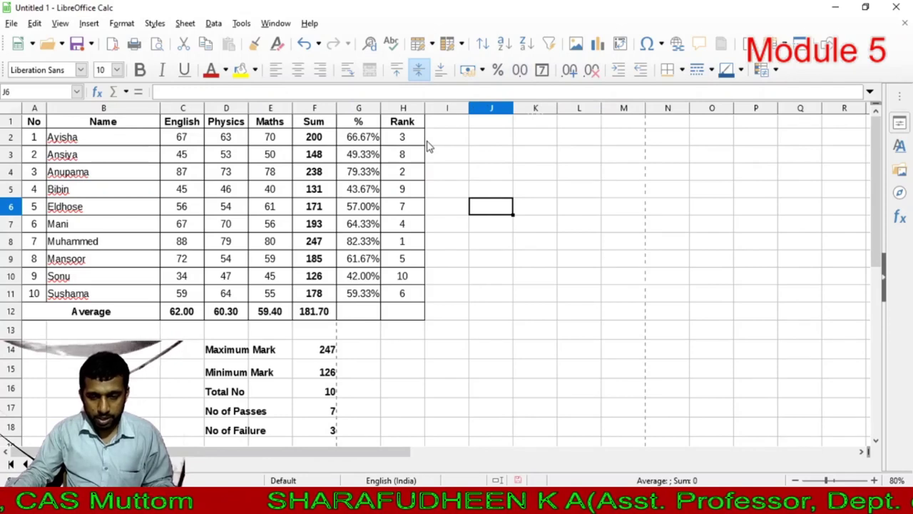
click(683, 69)
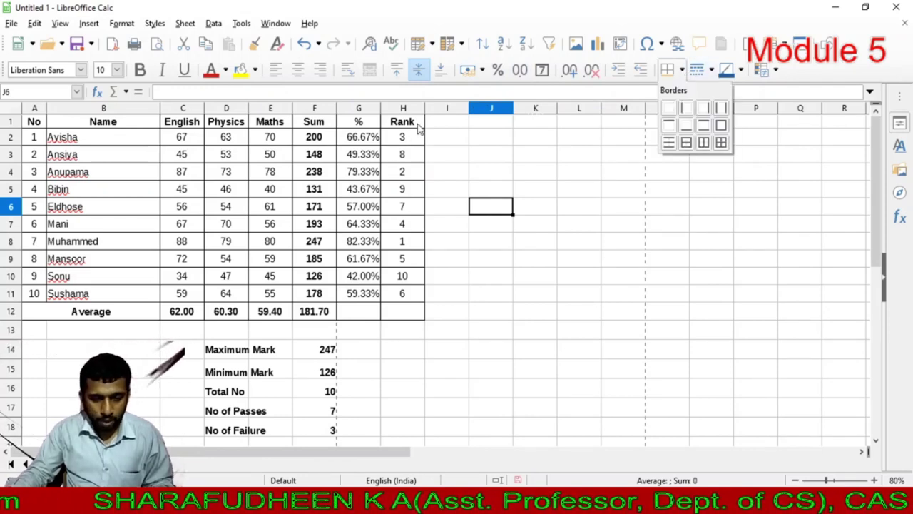
click(717, 78)
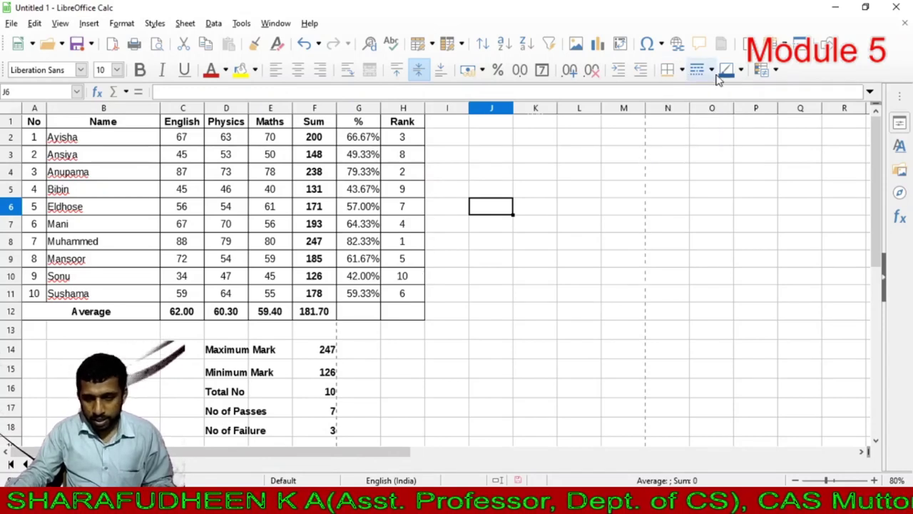
click(713, 72)
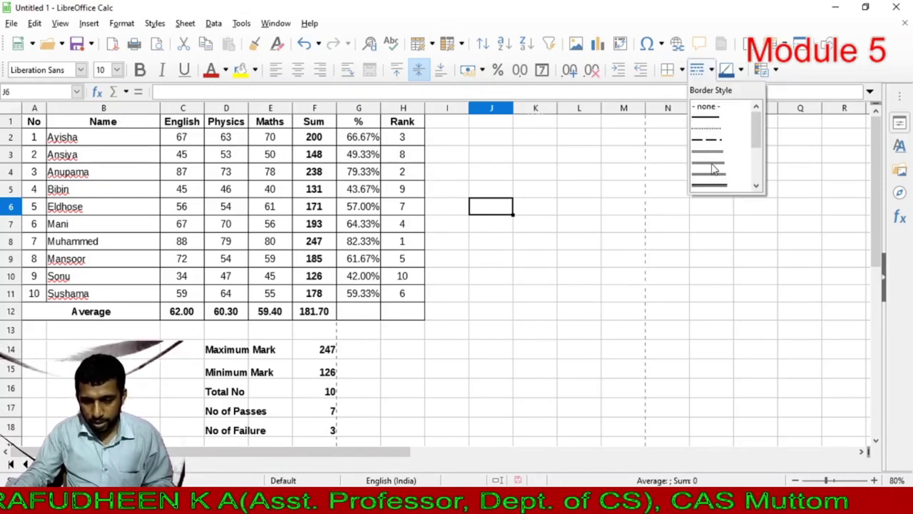
click(602, 166)
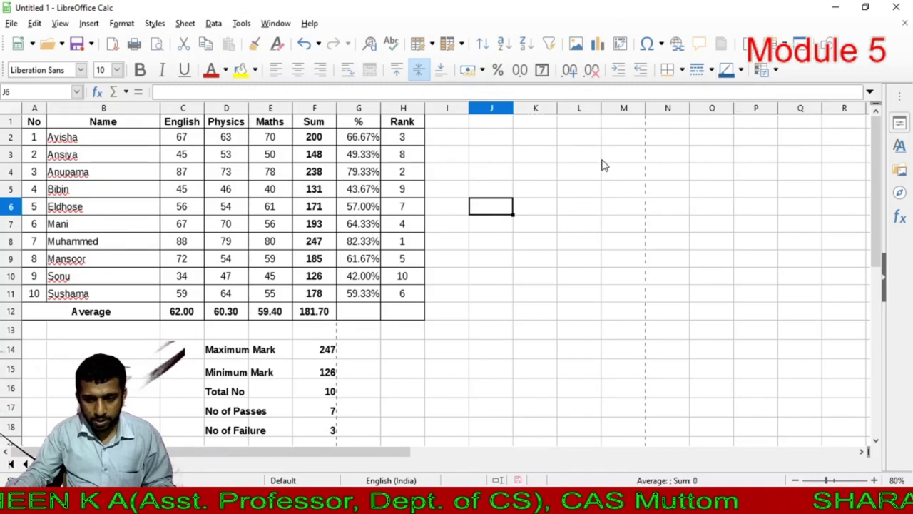
click(742, 75)
click(615, 201)
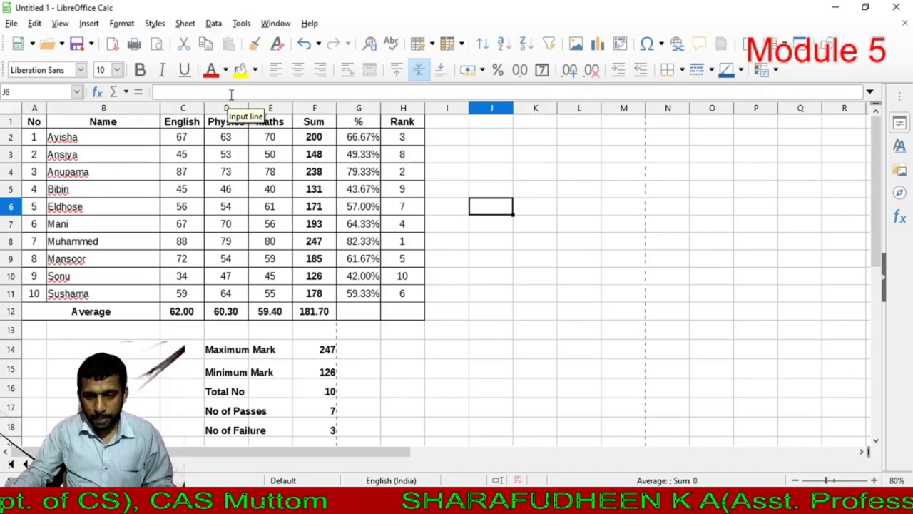
Start saving the spreadsheet, choosing the Desktop as the location and myfile as the file name.
click(12, 23)
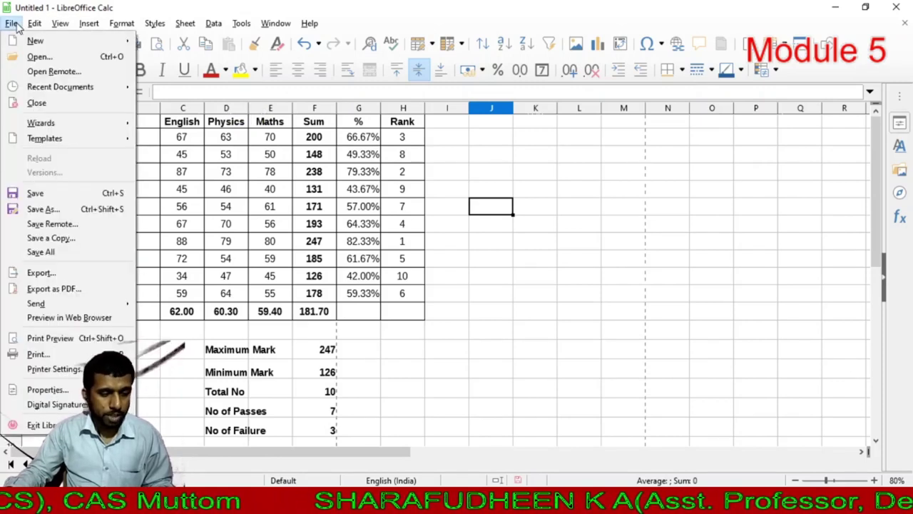
click(44, 192)
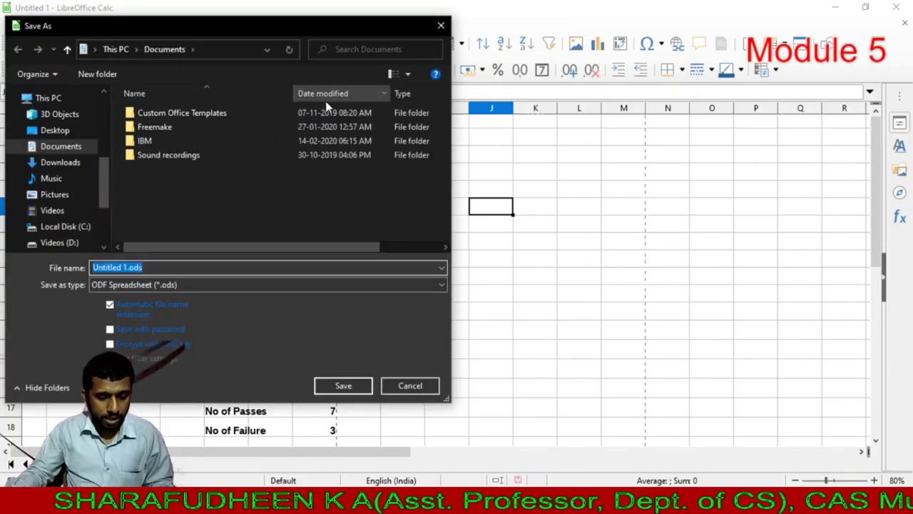
click(51, 130)
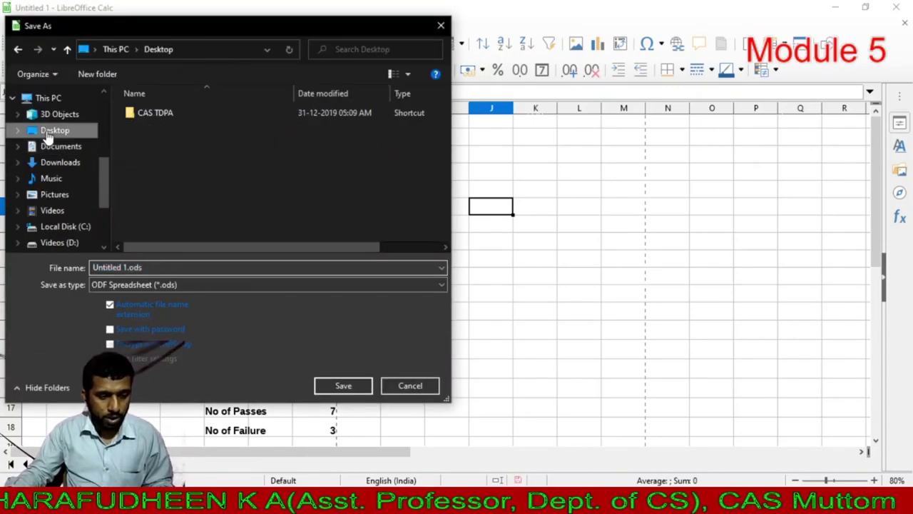
click(164, 269)
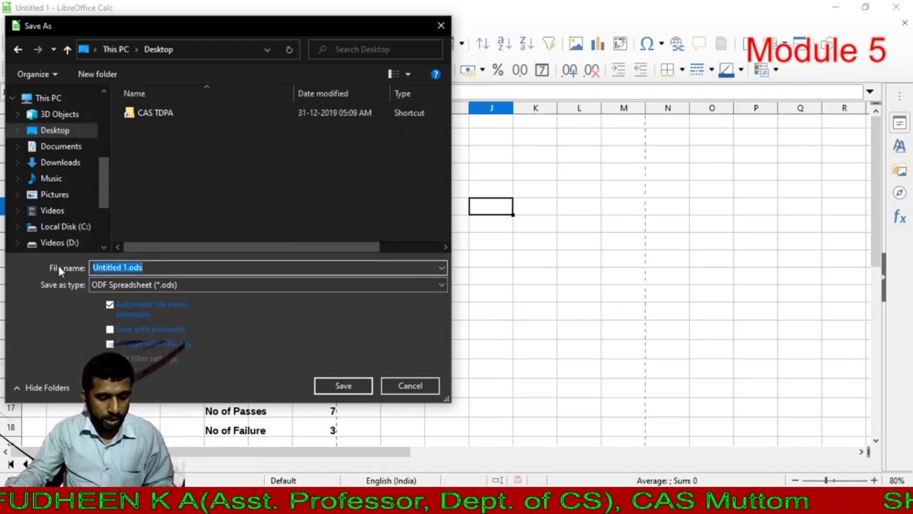
text(my)
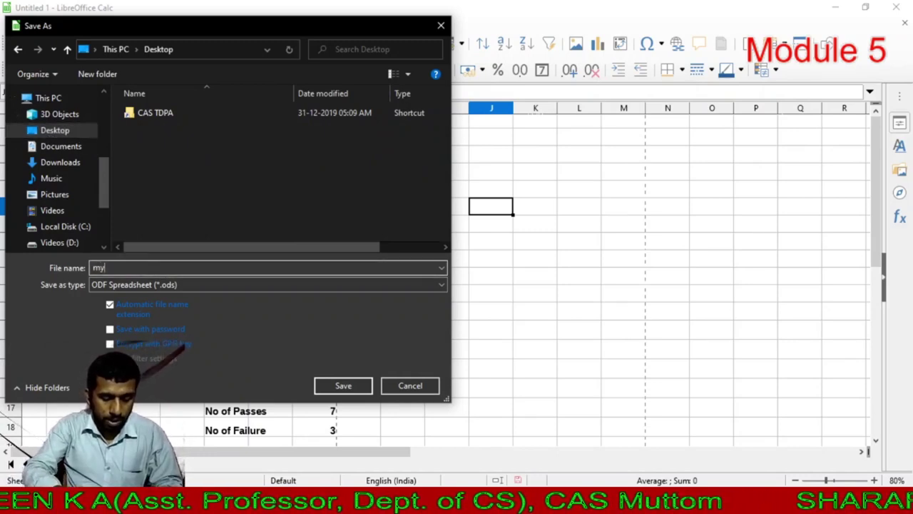
text(e)
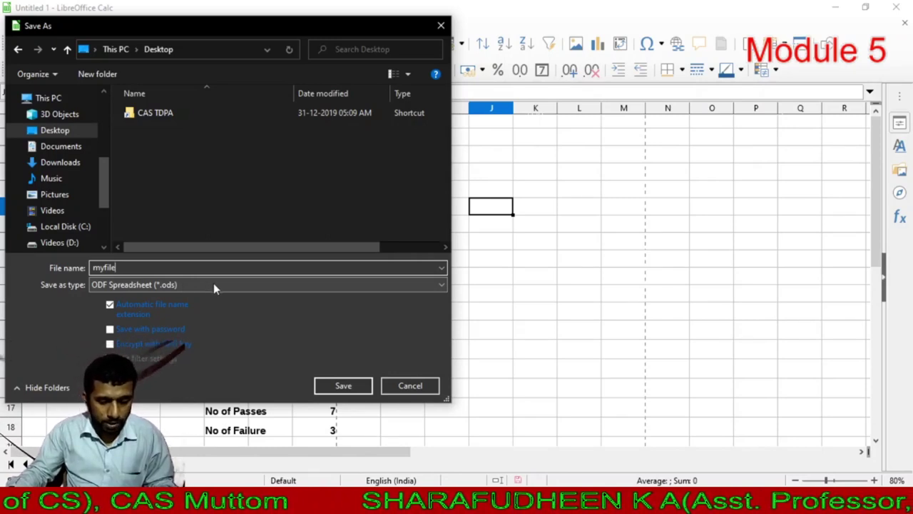
Try the Excel 2007–365 (*.xlsx) file type, return to ODF Spreadsheet (*.ods), and save the file as myfile.ods.
click(436, 285)
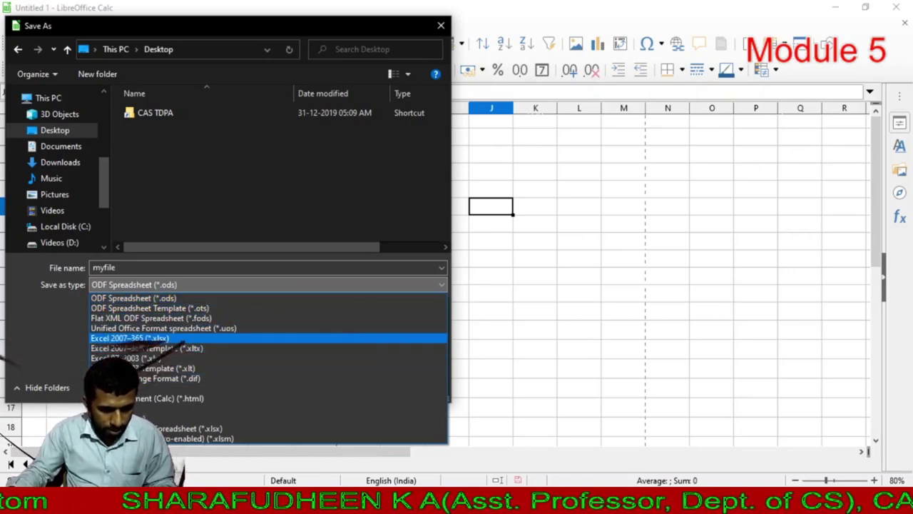
click(169, 339)
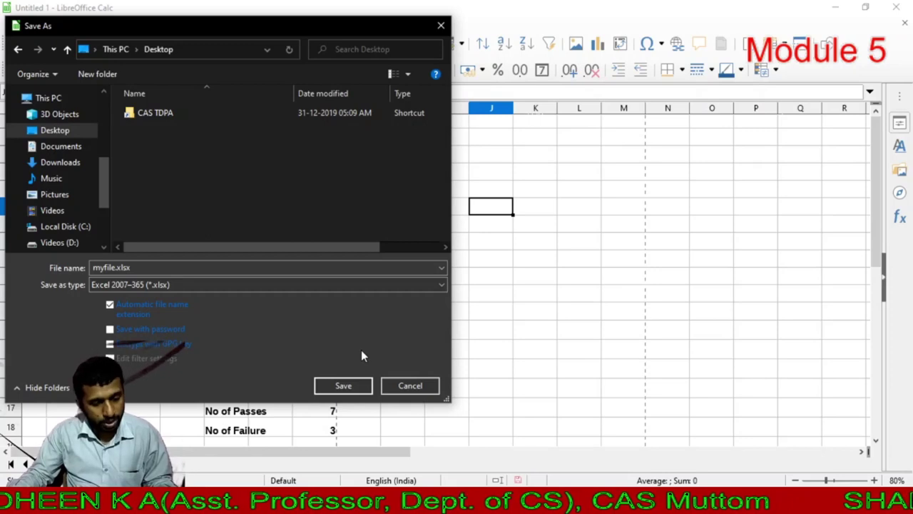
click(388, 284)
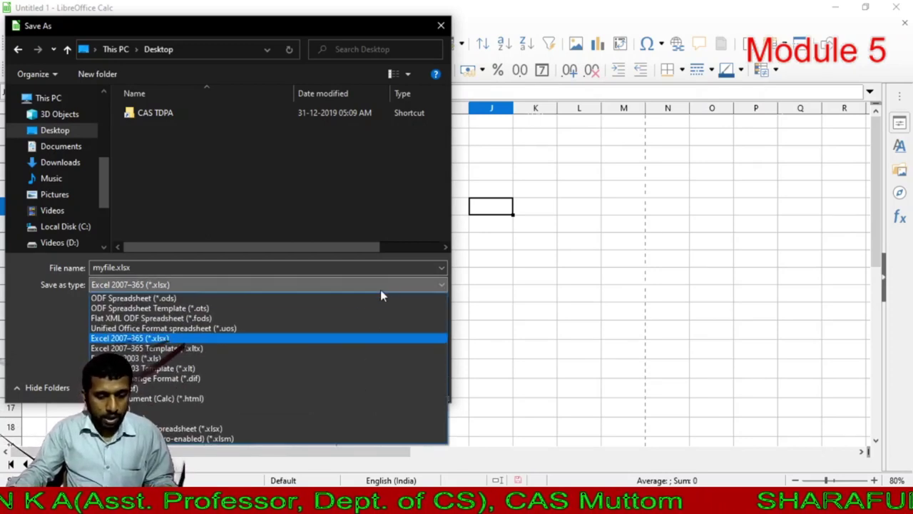
click(342, 299)
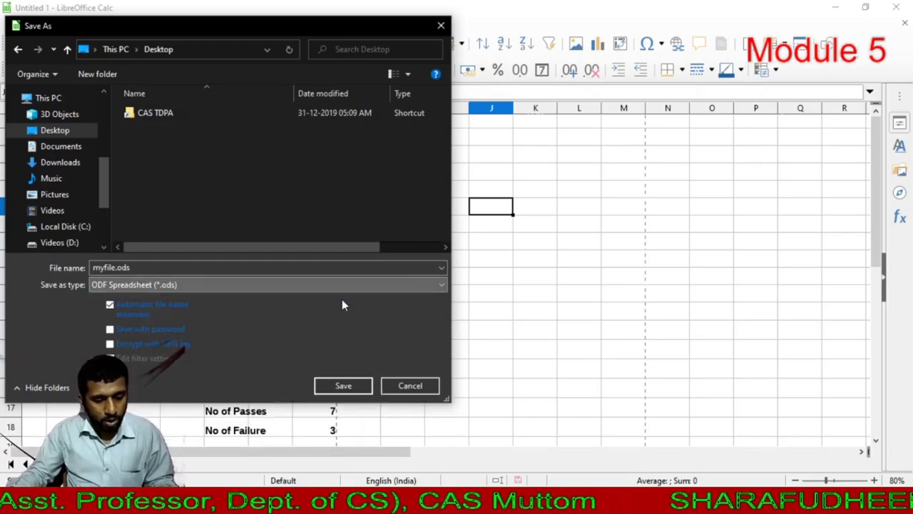
click(346, 384)
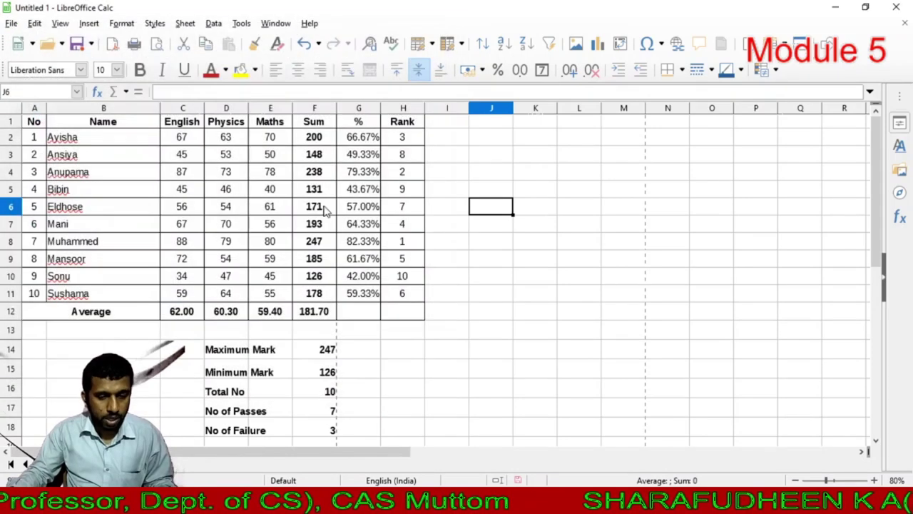